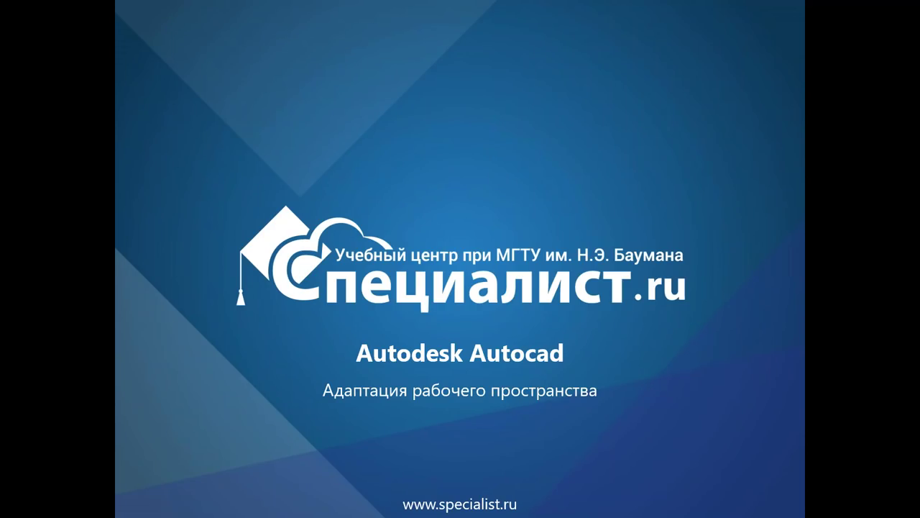
Step: Advance the slideshow past the author slide to slide 3, 'Основные понятия'
left_click(693, 313)
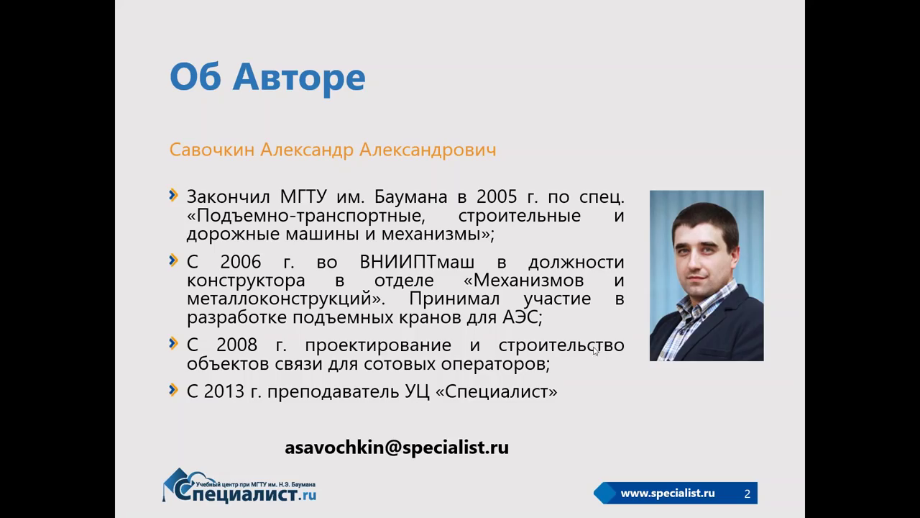
left_click(318, 412)
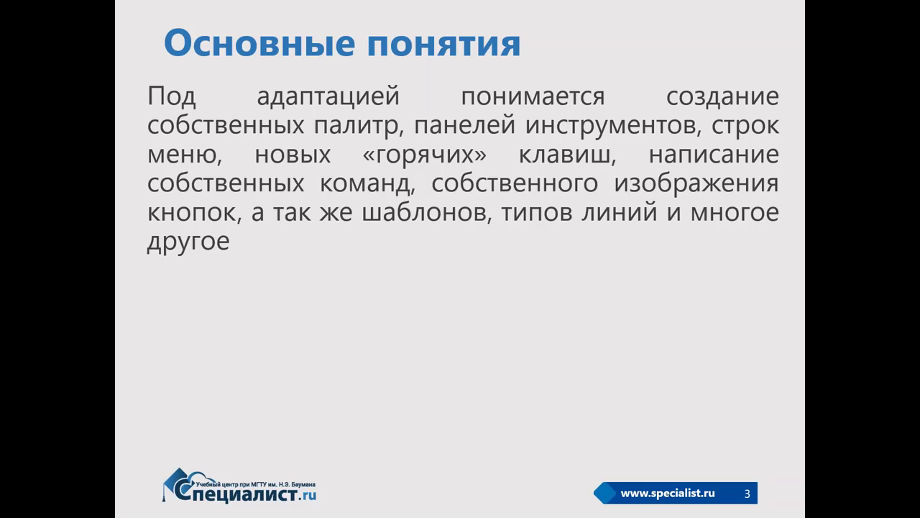
Step: Advance past slide 4 on customisation options to slide 5, 'Инструментальные палитры'
left_click(30, 411)
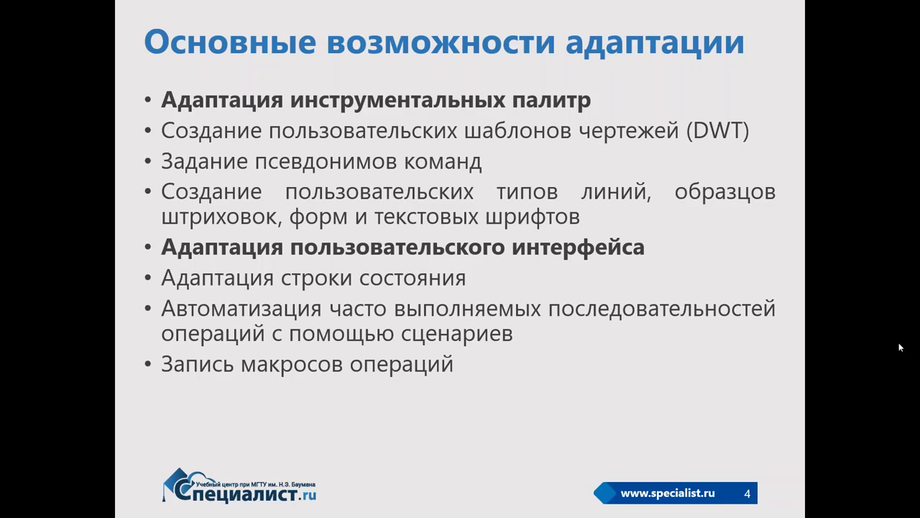
left_click(772, 335)
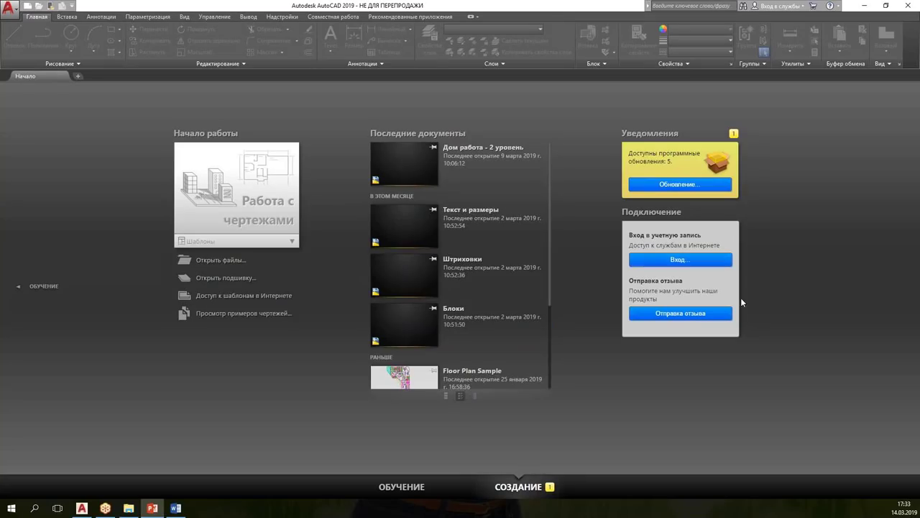
Step: Start blank drawing Чертеж1 and bring up Параметры with its colour scheme list
left_click(231, 228)
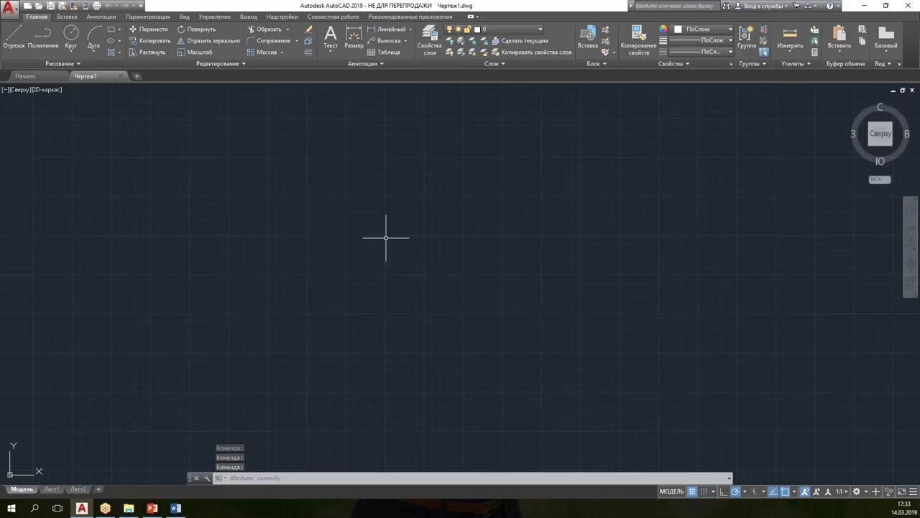
right_click(338, 196)
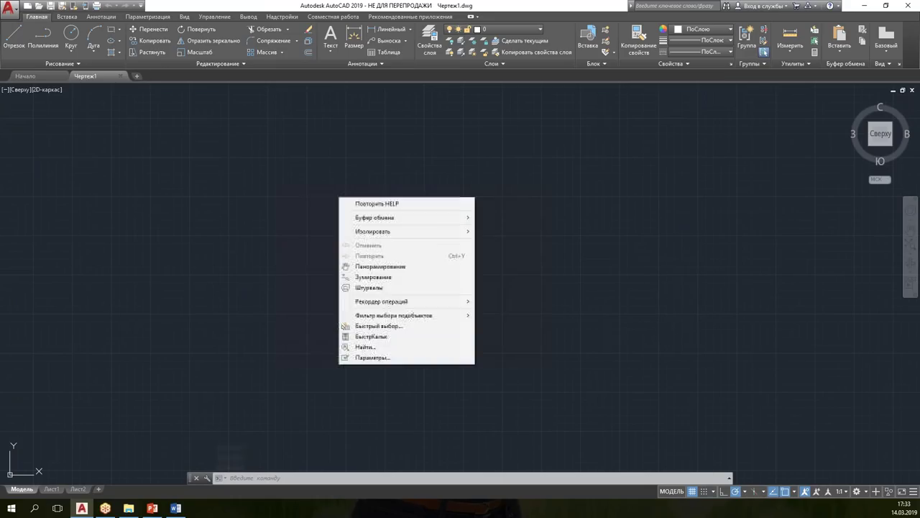
left_click(413, 358)
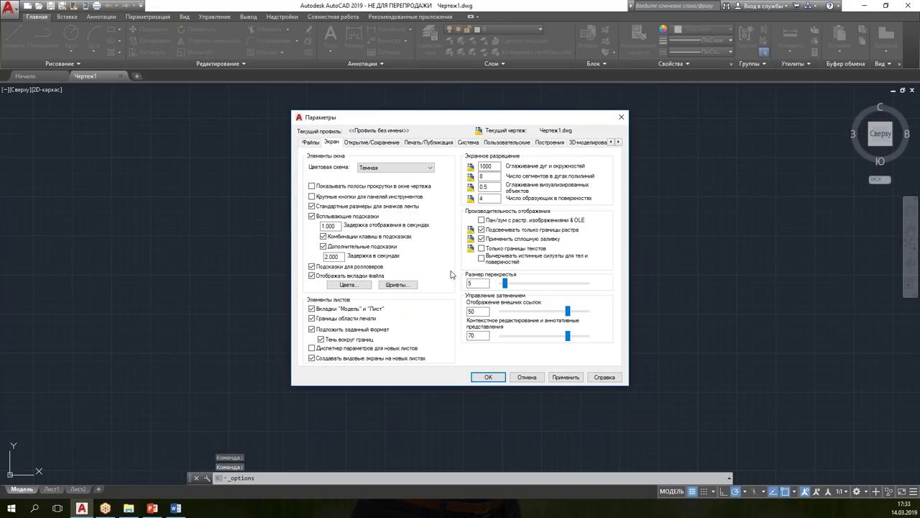
left_click(394, 170)
Step: Apply the Светлая colour scheme with a white (Белый) model-space background
left_click(388, 183)
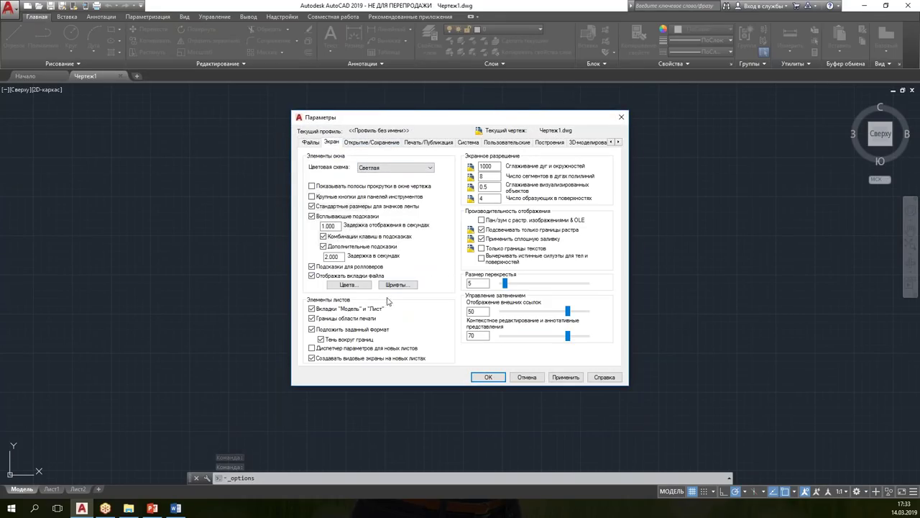
left_click(363, 286)
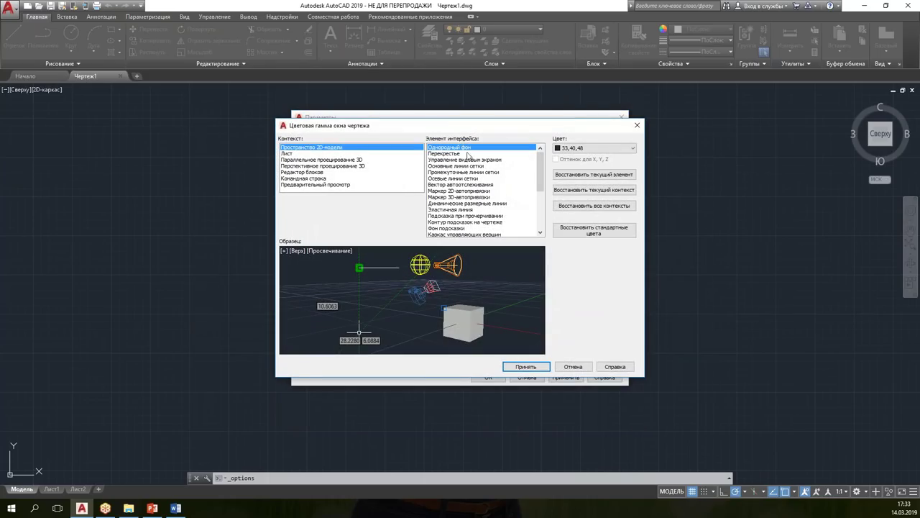
left_click(594, 148)
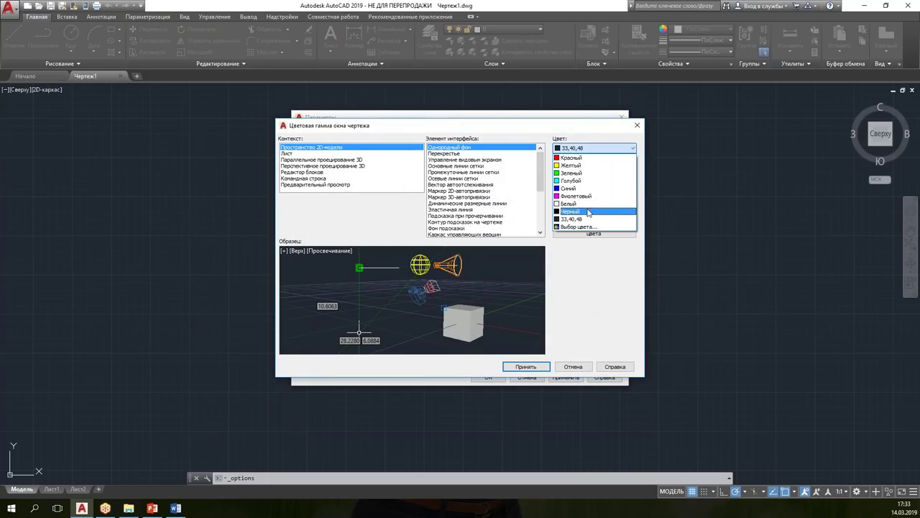
left_click(575, 204)
left_click(525, 367)
left_click(488, 377)
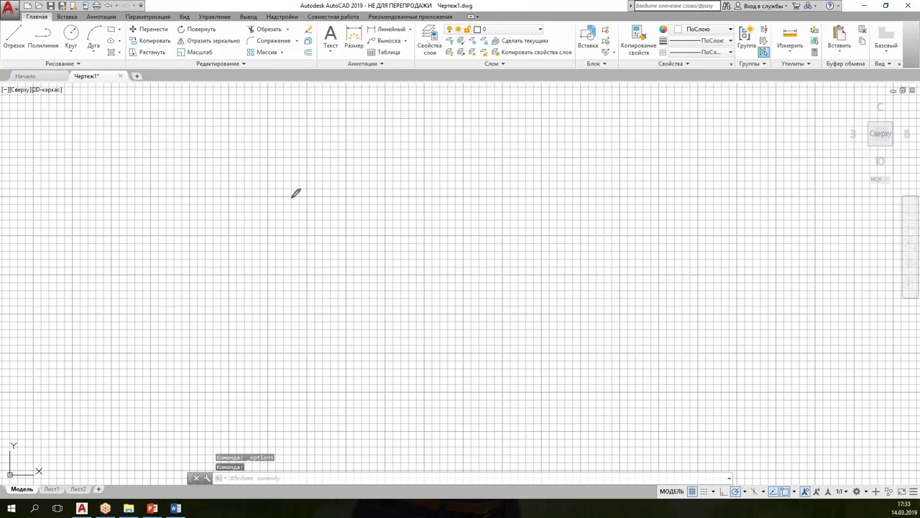
Step: Sketch a handwritten 'Ctrl+3' reminder over the canvas, then erase it
left_click_drag(299, 210, 295, 268)
left_click_drag(322, 185, 318, 282)
mouse_move(295, 246)
left_mouse_down()
mouse_move(336, 245)
mouse_move(362, 266)
mouse_move(422, 272)
mouse_move(509, 244)
mouse_move(483, 279)
left_mouse_up()
left_click_drag(541, 232, 512, 287)
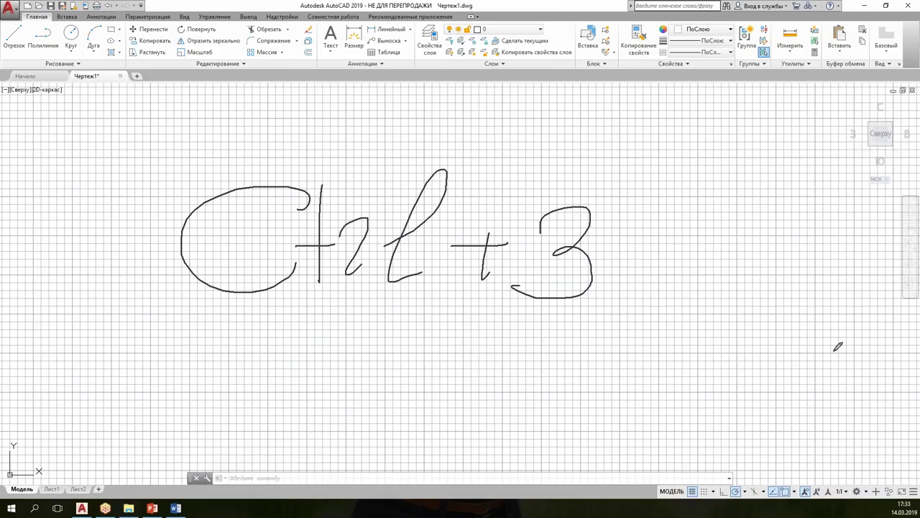
key("e")
Step: Open the tool palettes with Ctrl+3
left_click(571, 263)
left_click(464, 340)
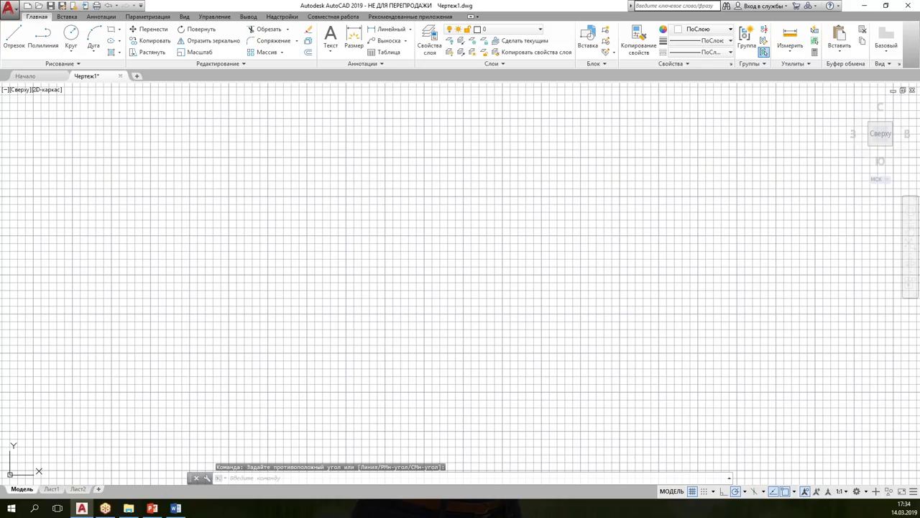
key("ctrl+3")
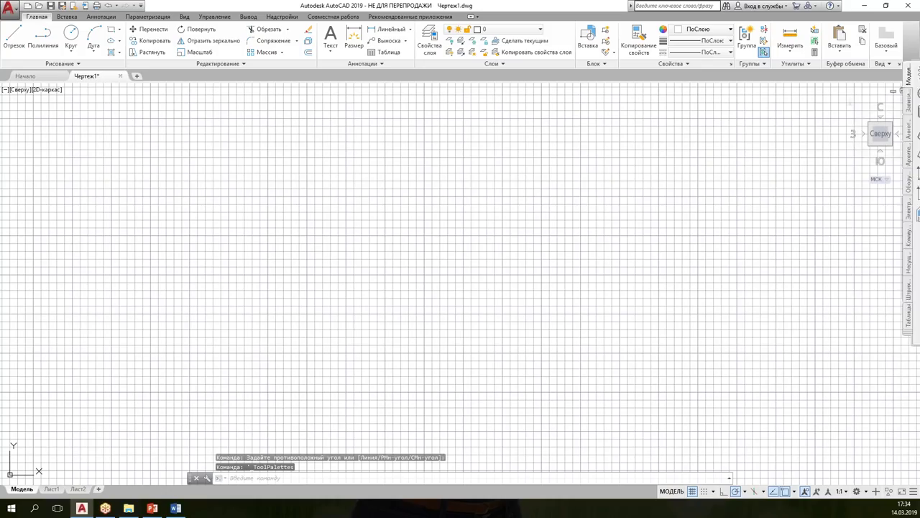
Step: Browse the constraint, annotation, architectural, equipment, electrical and hatch palettes, then close them
left_click(236, 154)
left_click(239, 177)
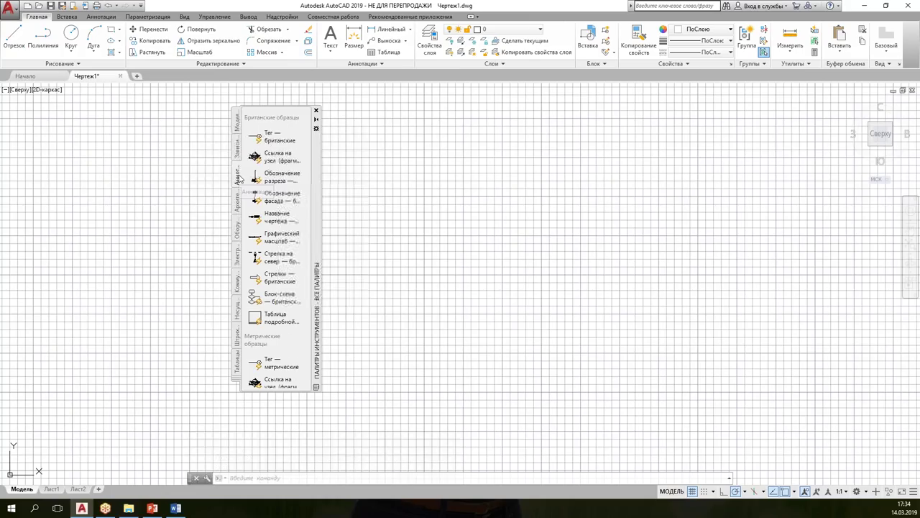
left_click(237, 205)
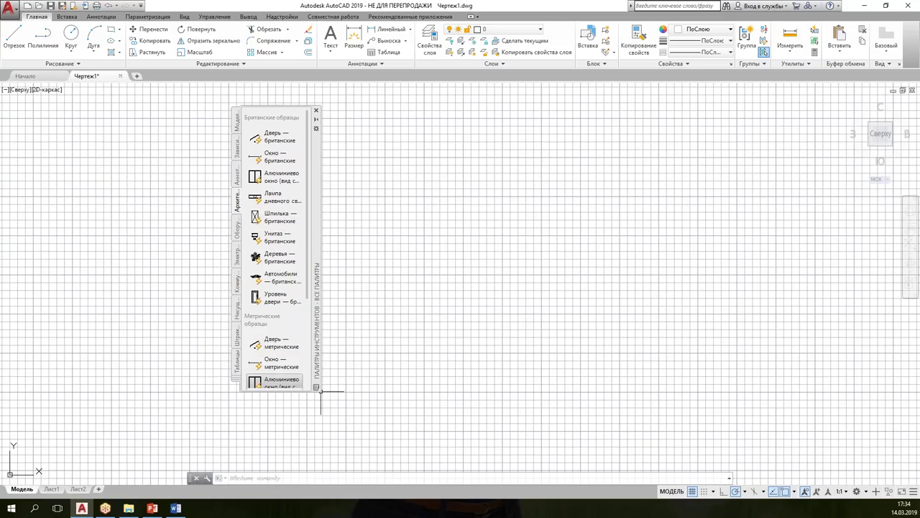
mouse_move(322, 389)
left_mouse_down()
mouse_move(434, 377)
mouse_move(402, 387)
left_mouse_up()
left_click(238, 225)
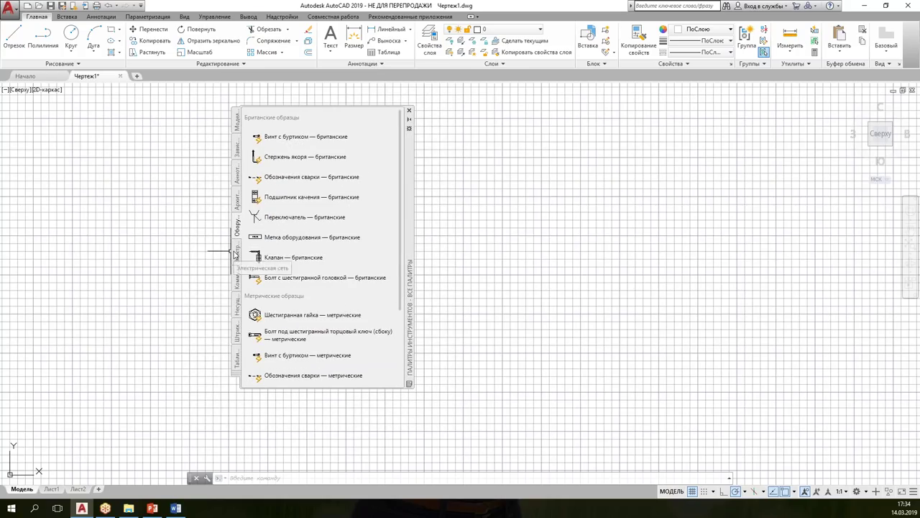
left_click(235, 254)
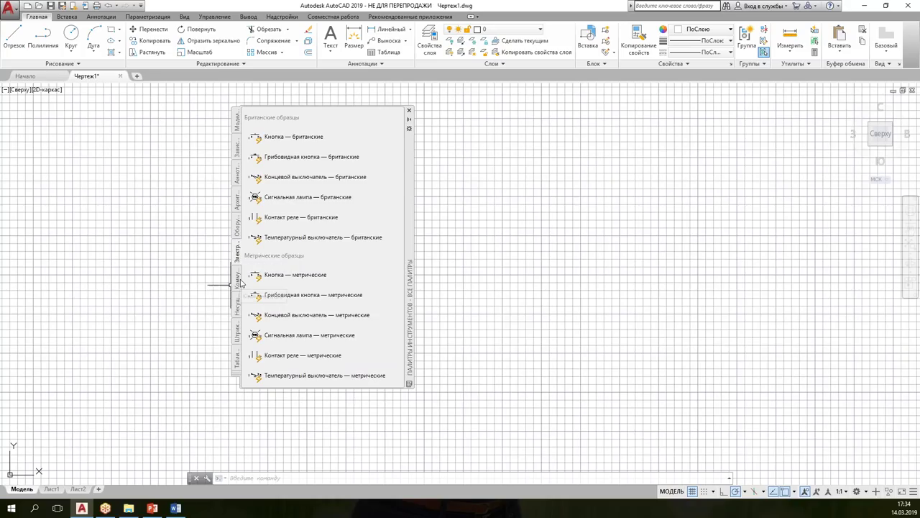
left_click(239, 230)
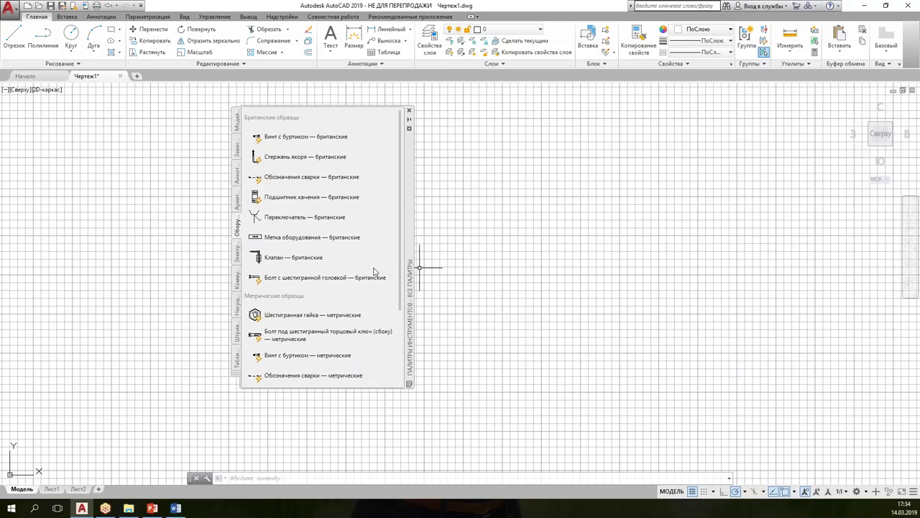
left_click(237, 333)
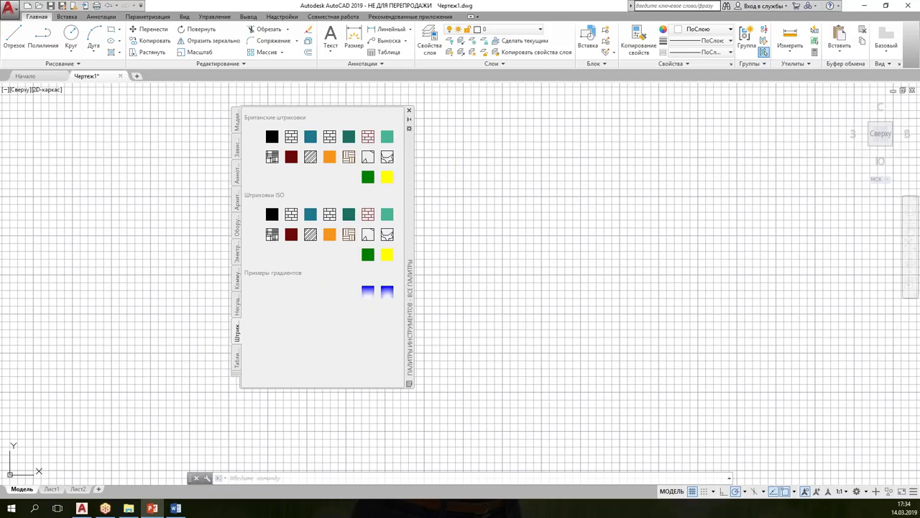
left_click(409, 113)
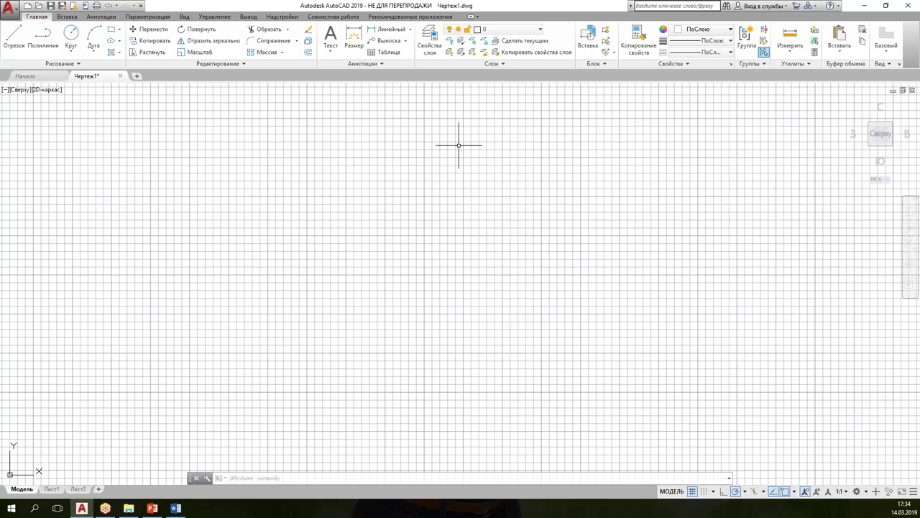
Step: Turn the grid off and create a layer named Основные via the СЛ layer manager
left_click(693, 492)
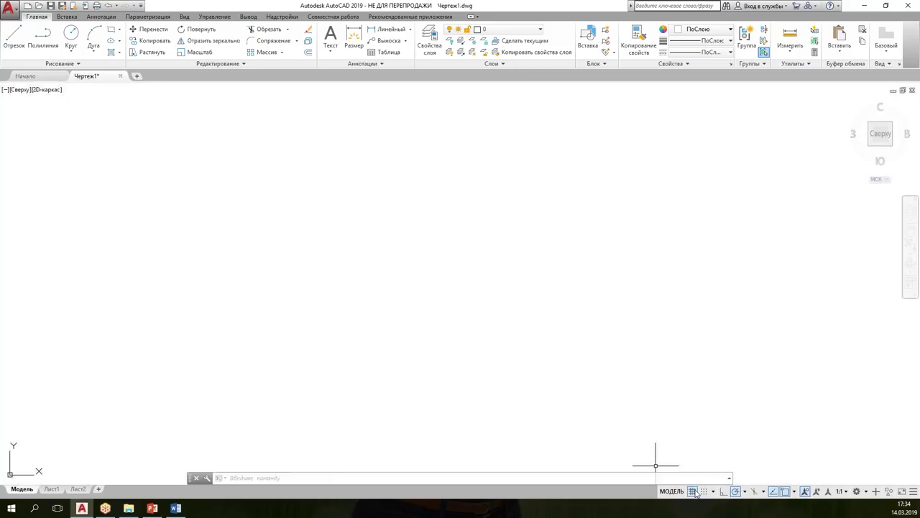
type("слой")
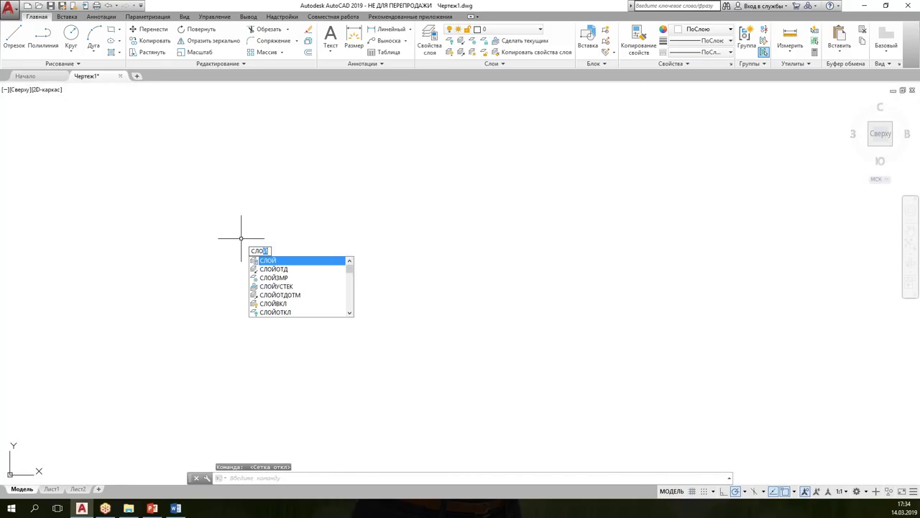
key("Return")
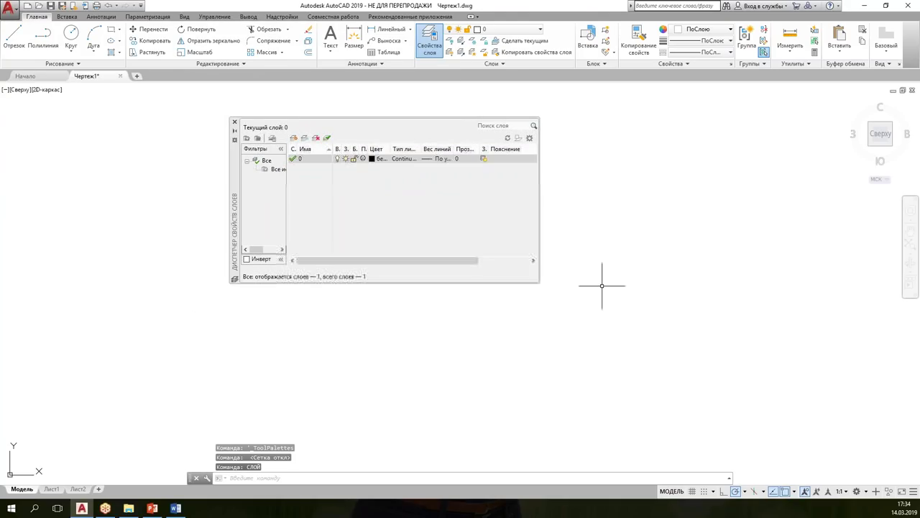
left_click_drag(540, 282, 659, 353)
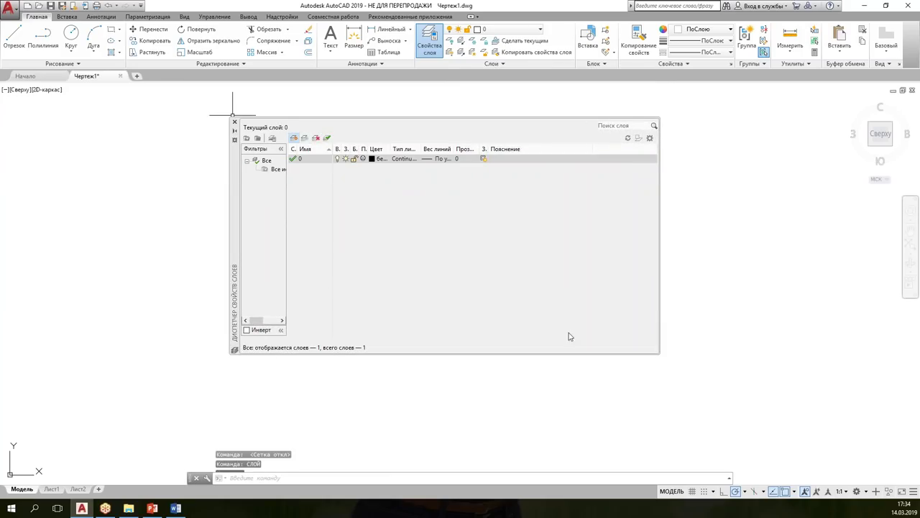
key("alt+n")
type("Основные")
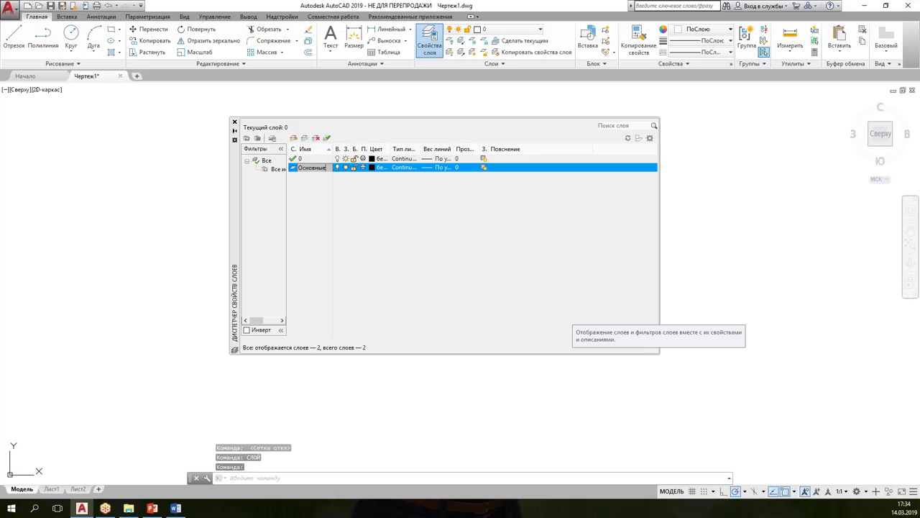
key("Return")
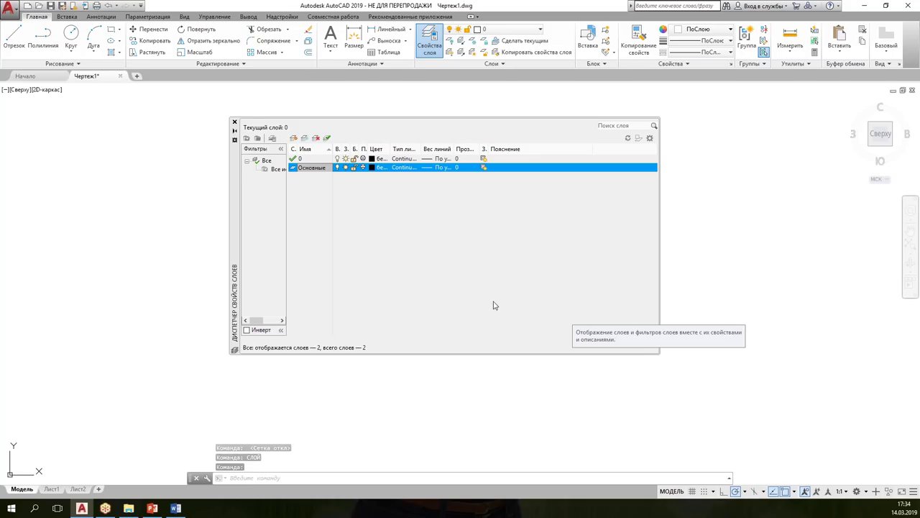
Step: Give the Основные layer a 0.70 mm lineweight
left_click(432, 170)
scroll(512, 237, "down", 2)
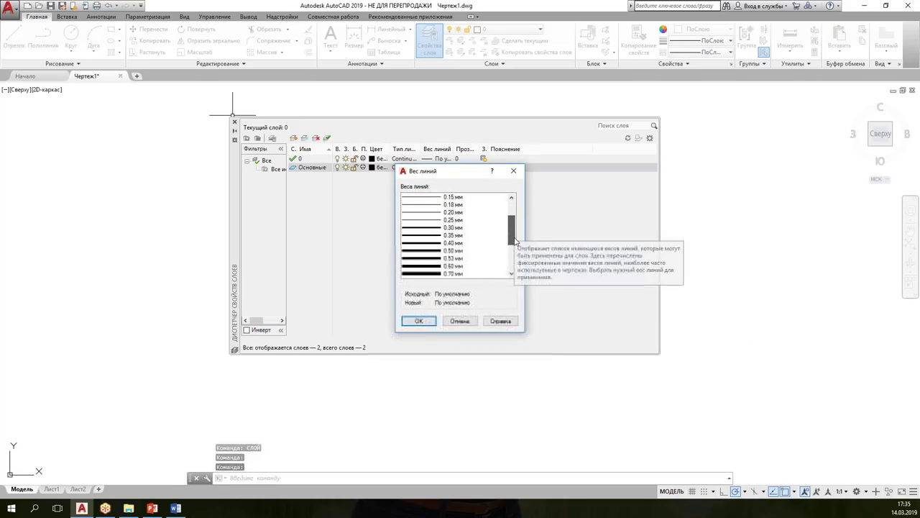
left_click(446, 274)
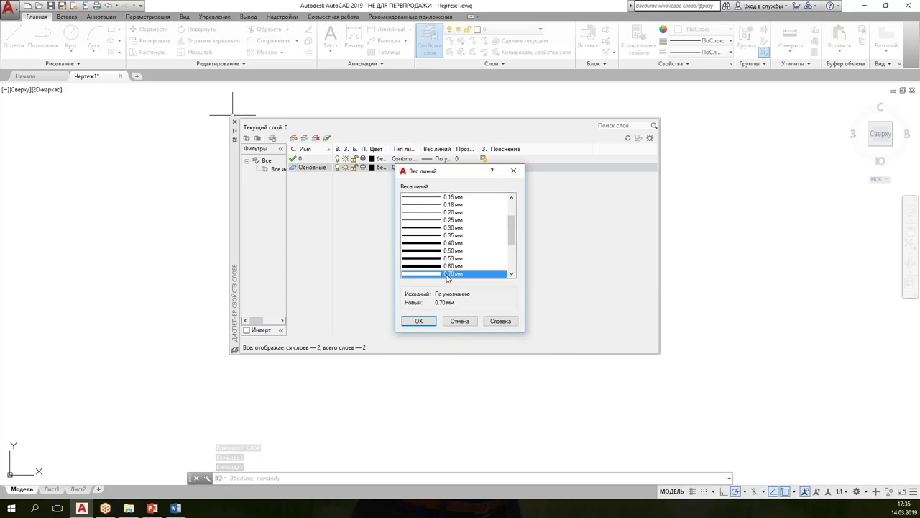
left_click(418, 321)
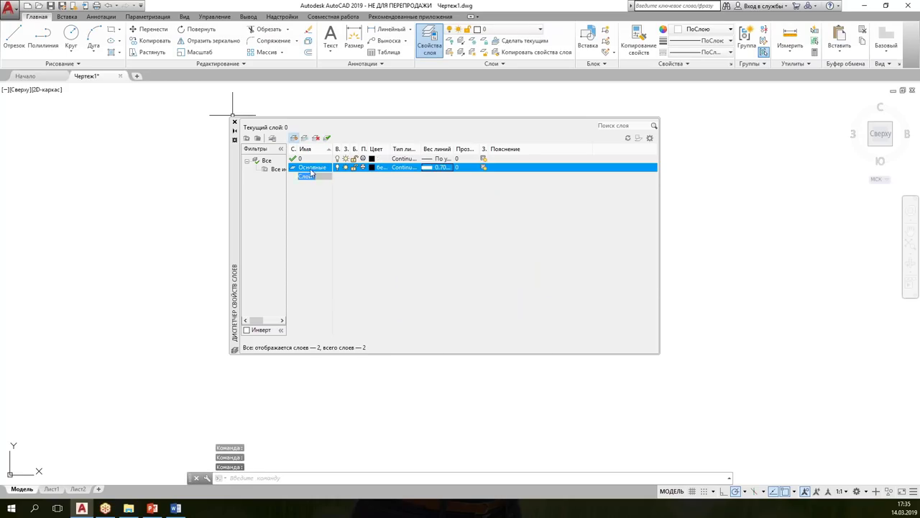
Step: Add a third layer named Невид
left_click(294, 137)
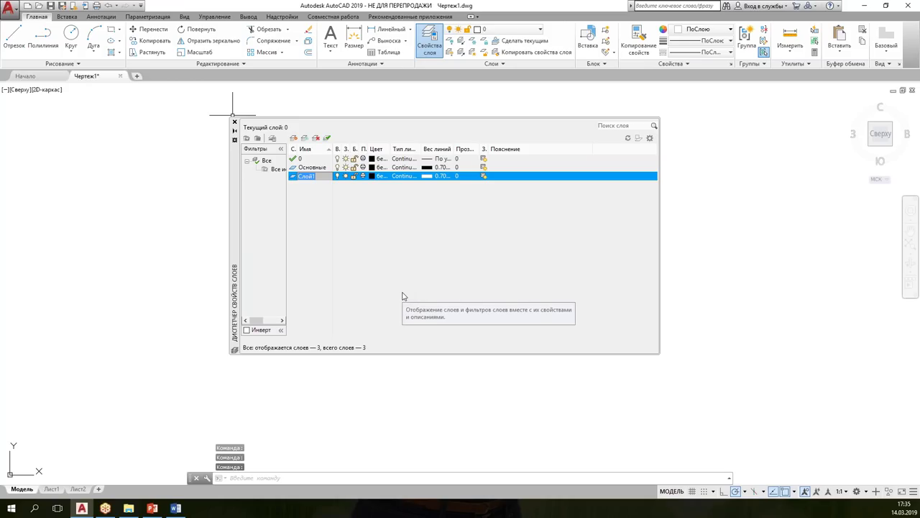
type("неви")
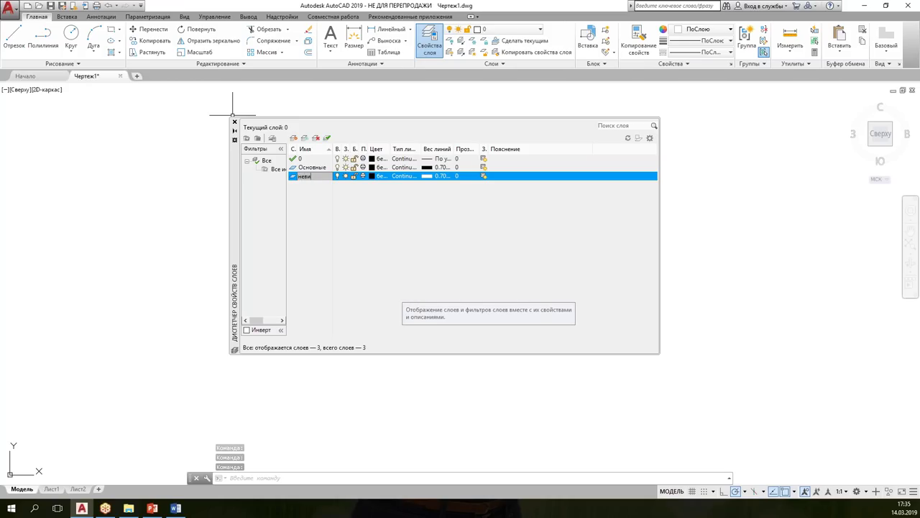
key("BackSpace")
key("BackSpace")
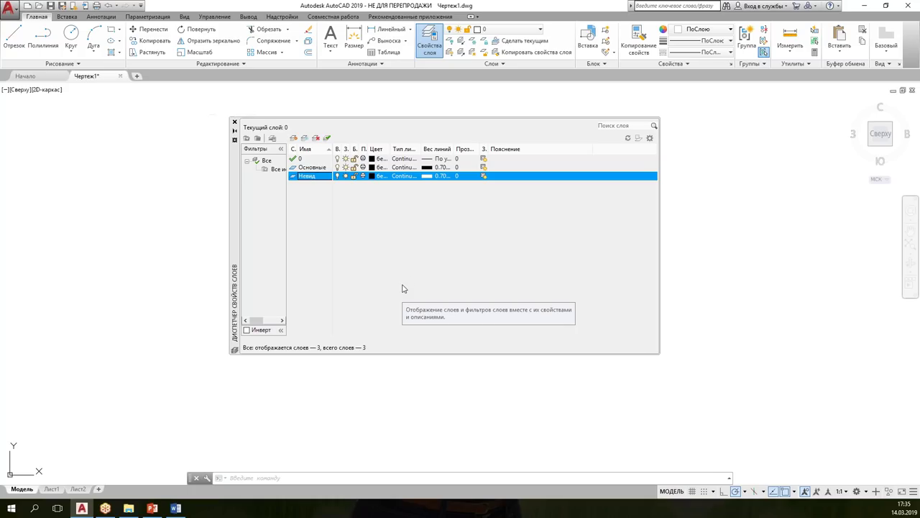
Step: Make the Невид layer blue
left_click(370, 176)
left_click(370, 177)
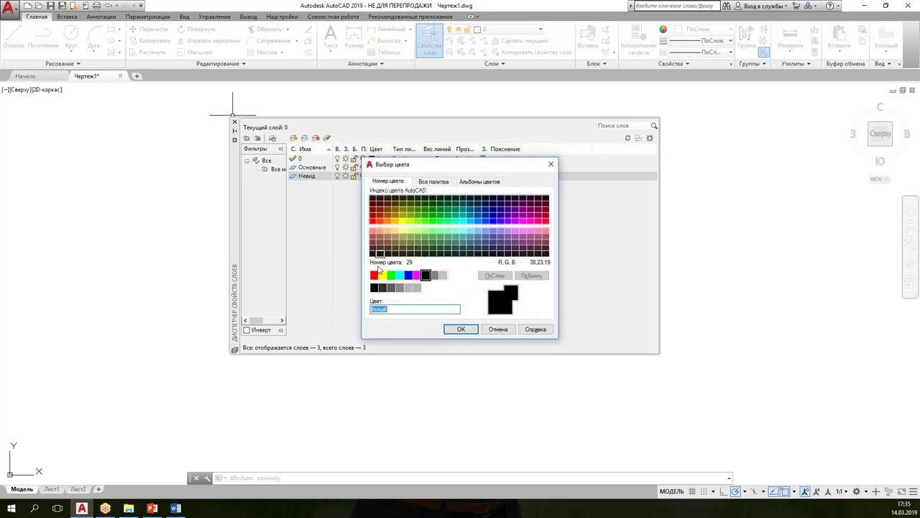
left_click(408, 275)
left_click(463, 329)
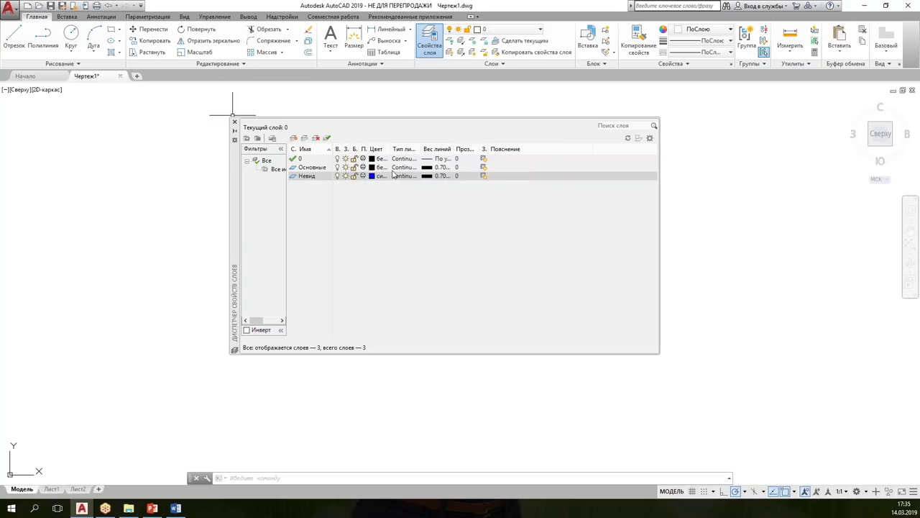
Step: Load the невидимая linetype from acadiso.lin and assign it to Невид
left_click(401, 176)
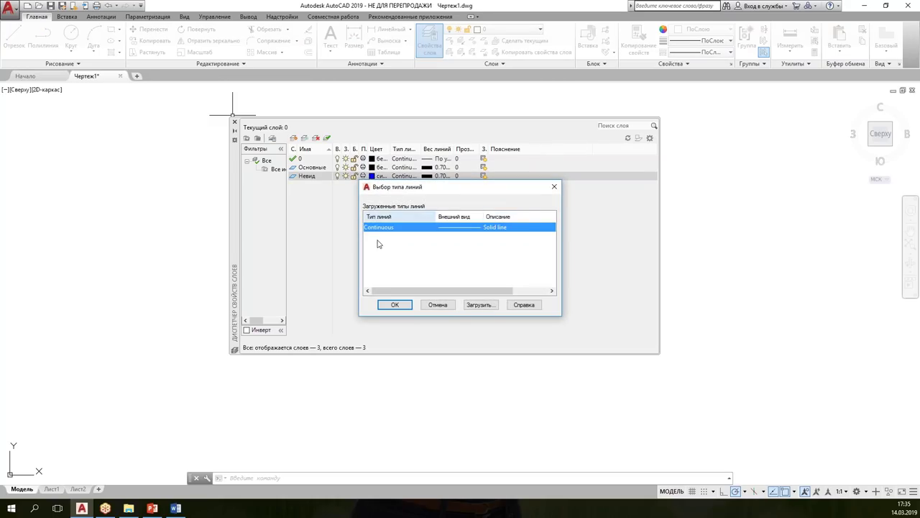
left_click(481, 306)
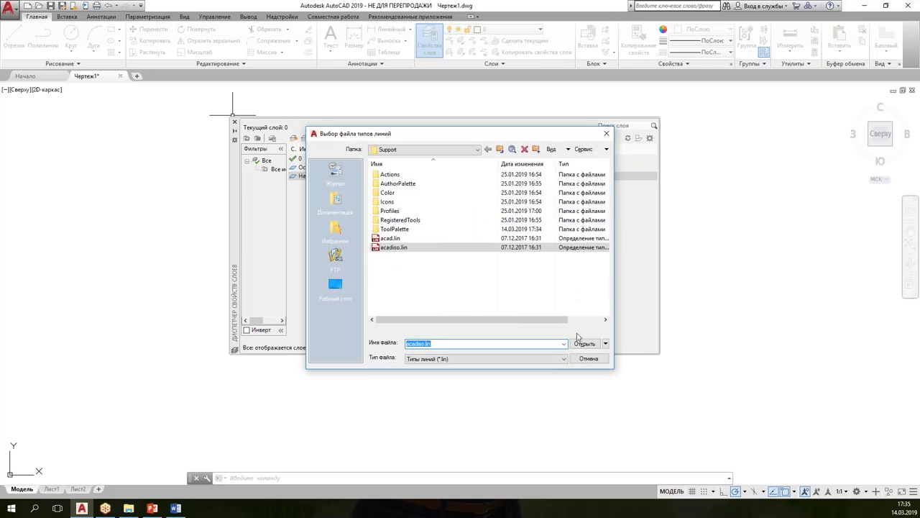
left_click(587, 357)
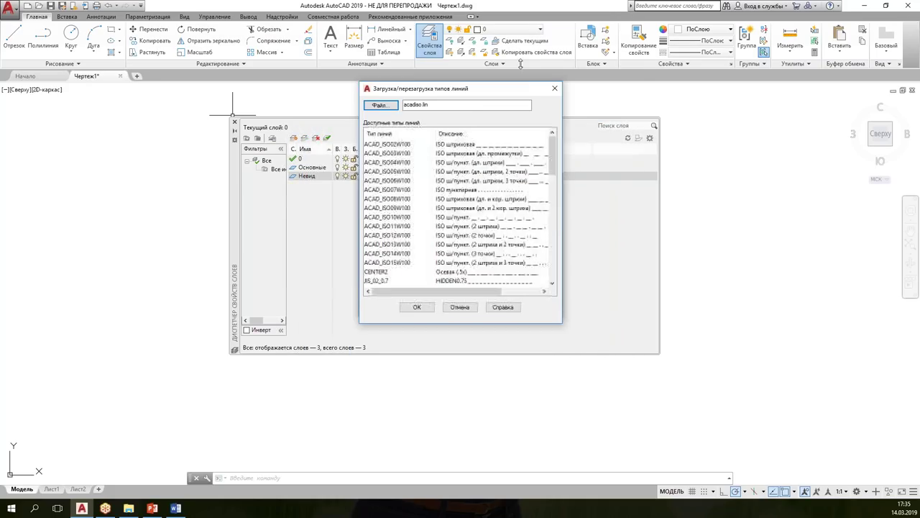
left_click_drag(520, 175, 520, 27)
left_click_drag(555, 131, 554, 229)
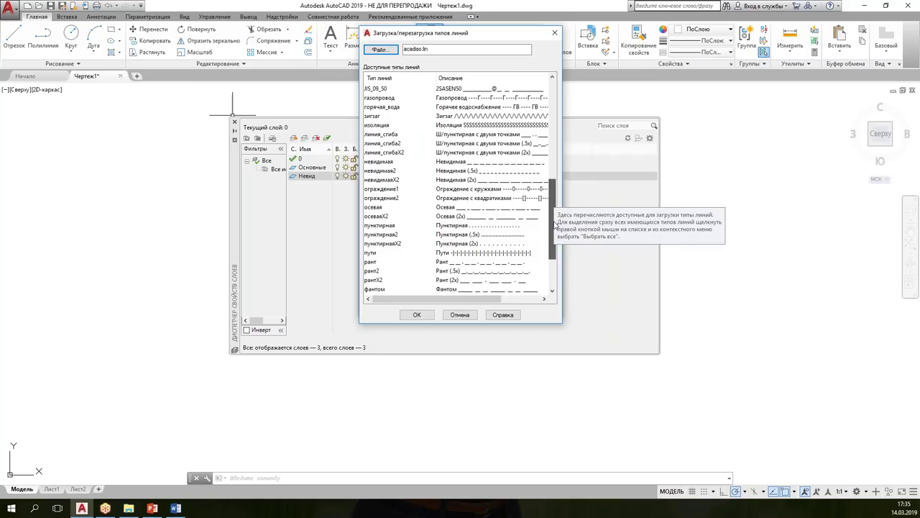
left_click(379, 161)
left_click(417, 318)
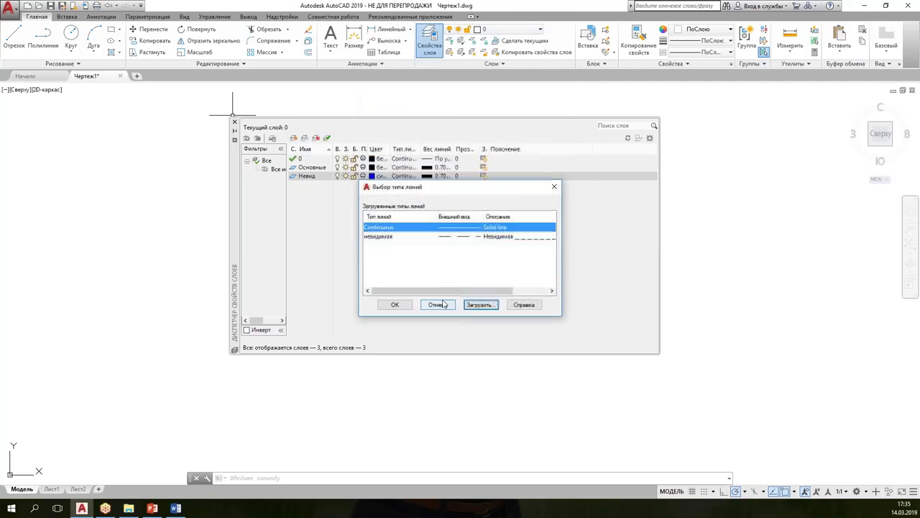
left_click(395, 305)
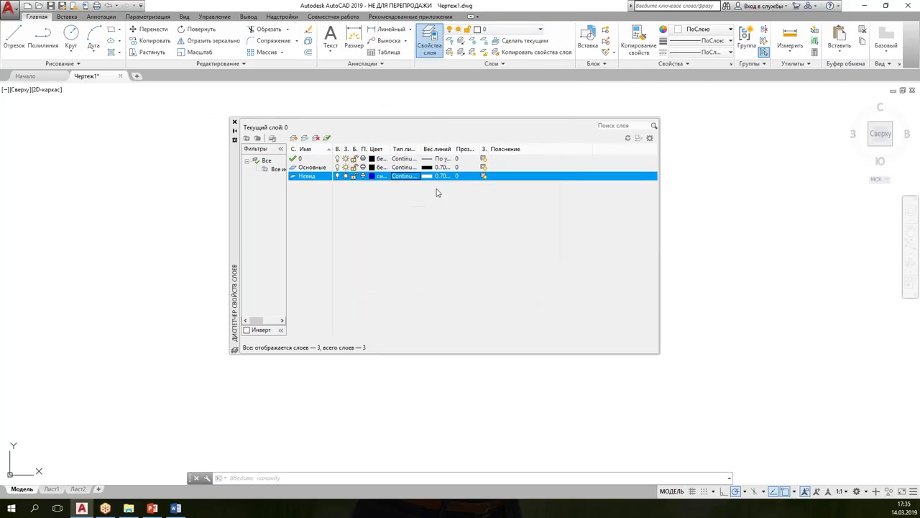
left_click(411, 176)
left_click(440, 236)
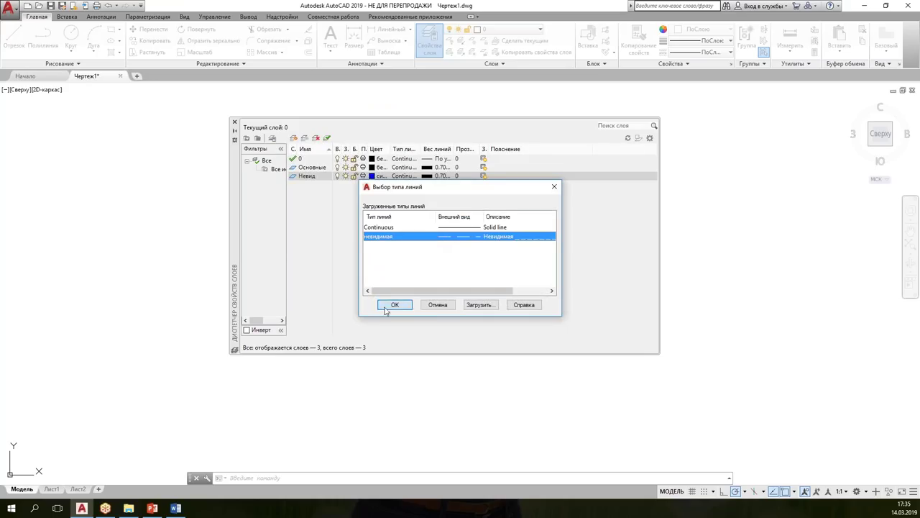
left_click(395, 305)
Step: Give Невид a 0.30 mm lineweight and add a fourth layer
left_click(435, 176)
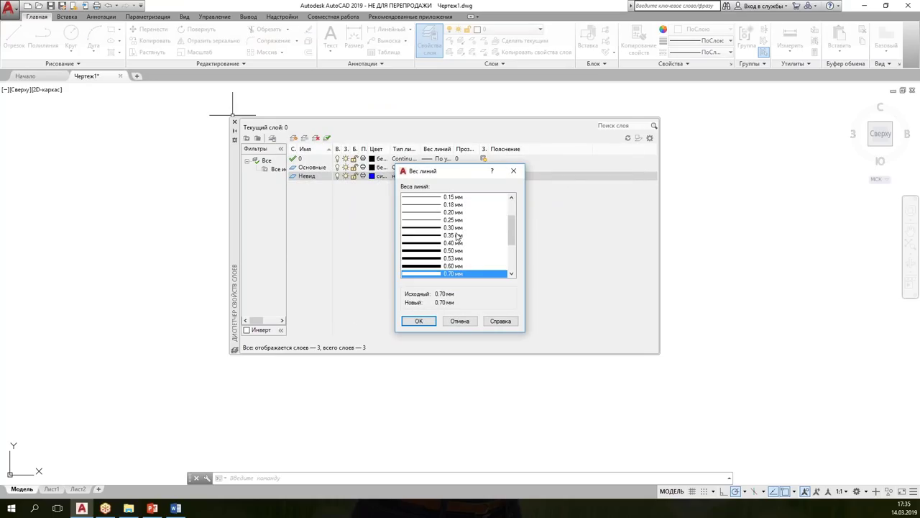
left_click(456, 228)
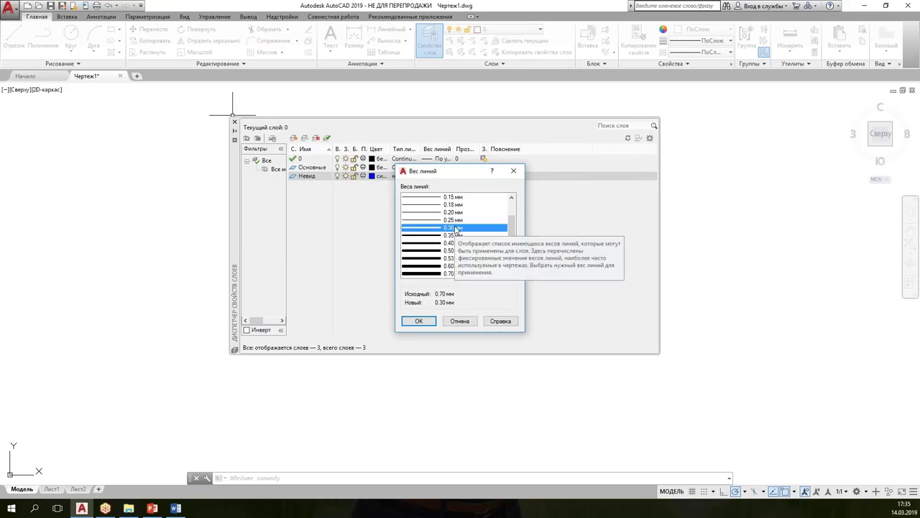
left_click(419, 320)
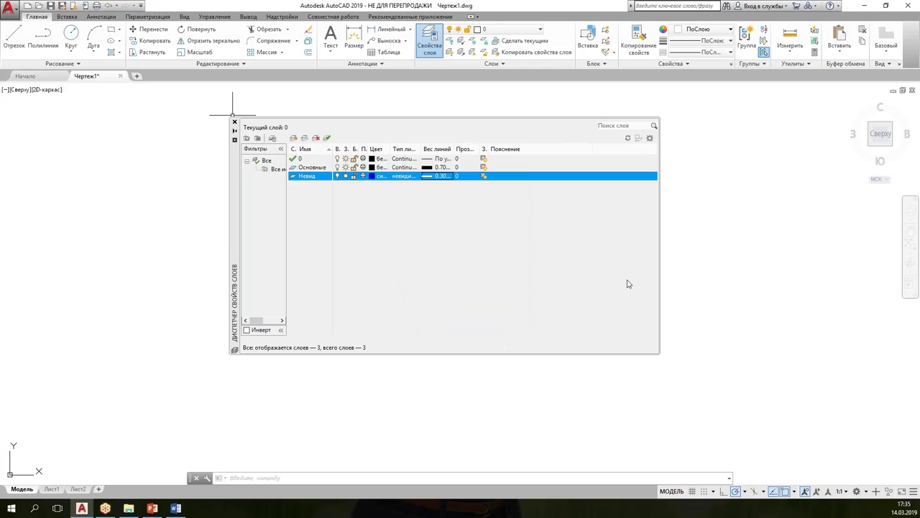
left_click(294, 138)
Step: Name the fourth layer Штриховка and make it red
type("Штриховка")
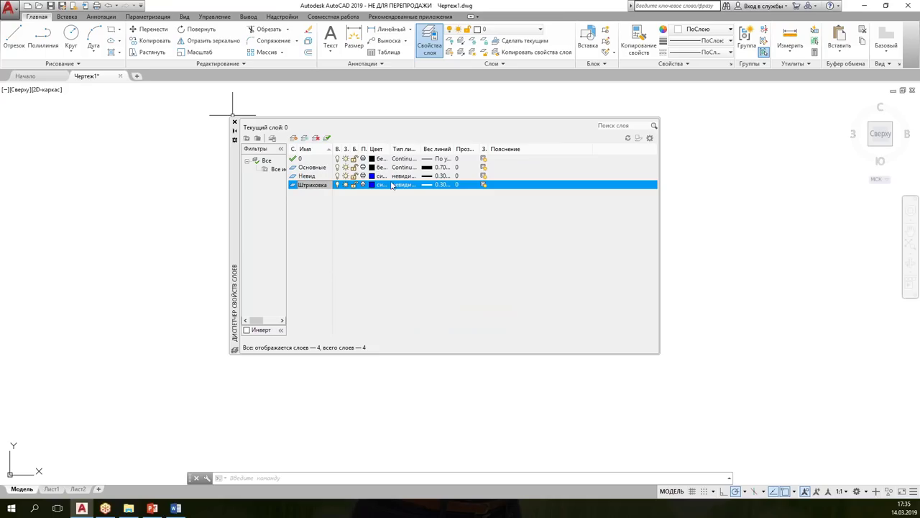
key("Return")
left_click(375, 185)
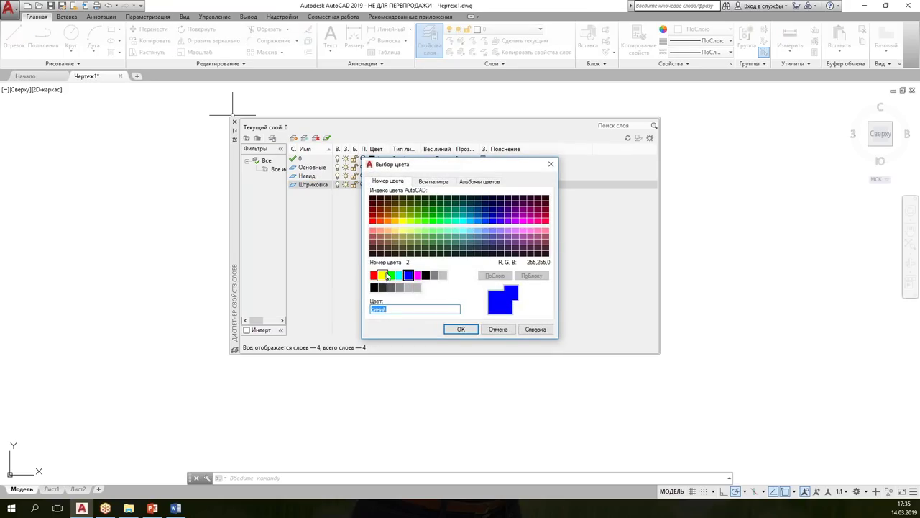
left_click(374, 275)
left_click(460, 328)
Step: Give Штриховка Continuous linetype and default lineweight, then close the layer manager
left_click(406, 184)
left_click(392, 227)
left_click(396, 304)
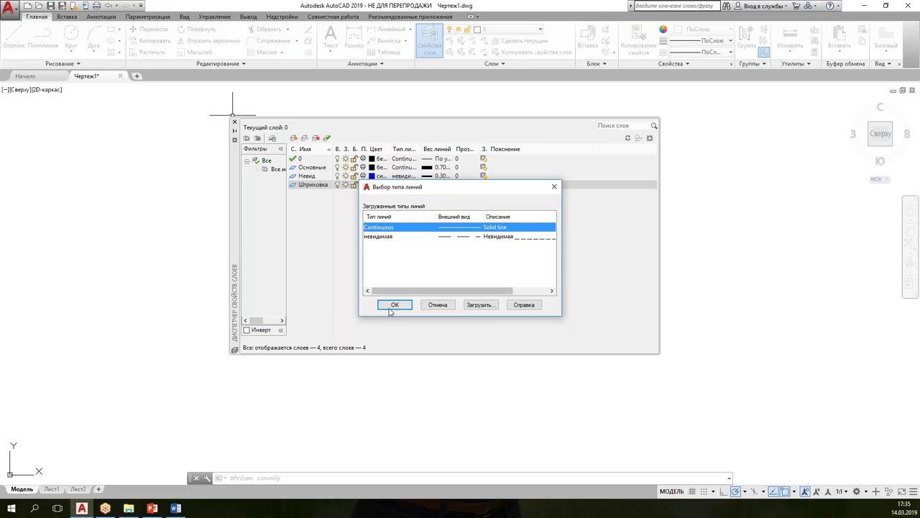
left_click(441, 186)
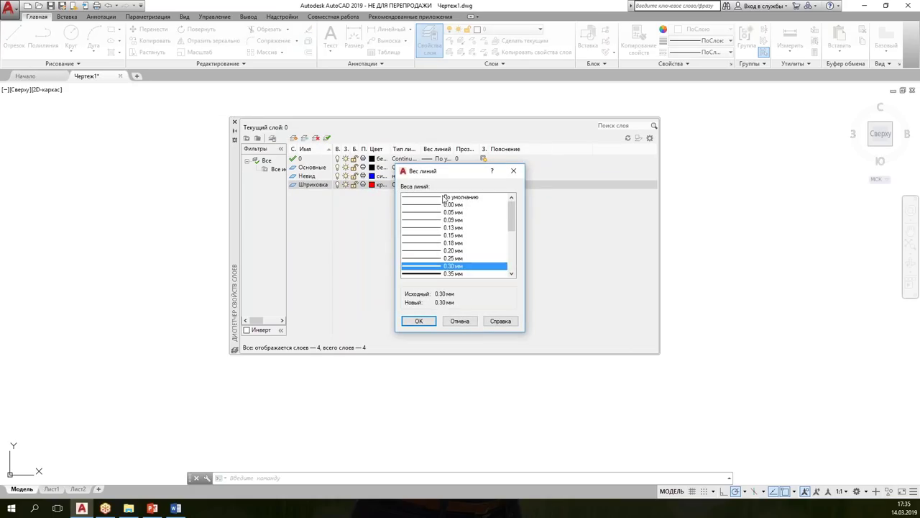
left_click(443, 199)
left_click(423, 320)
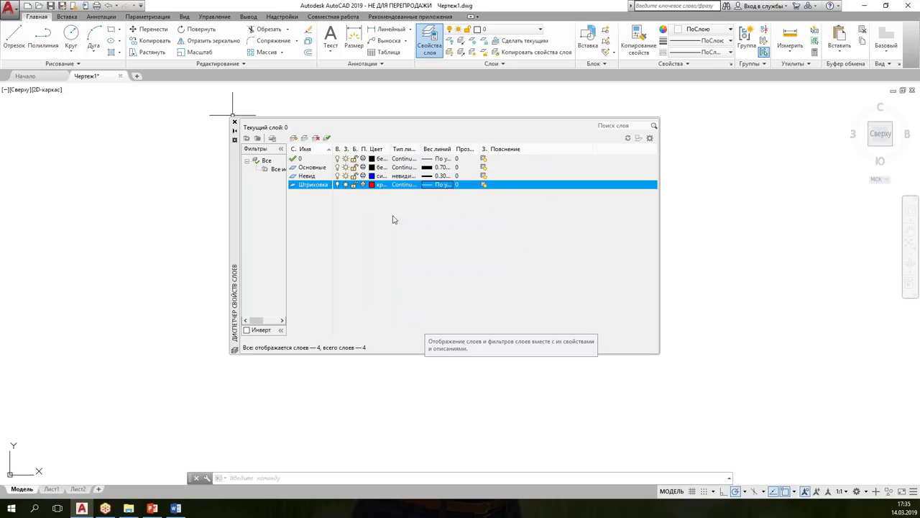
left_click(234, 122)
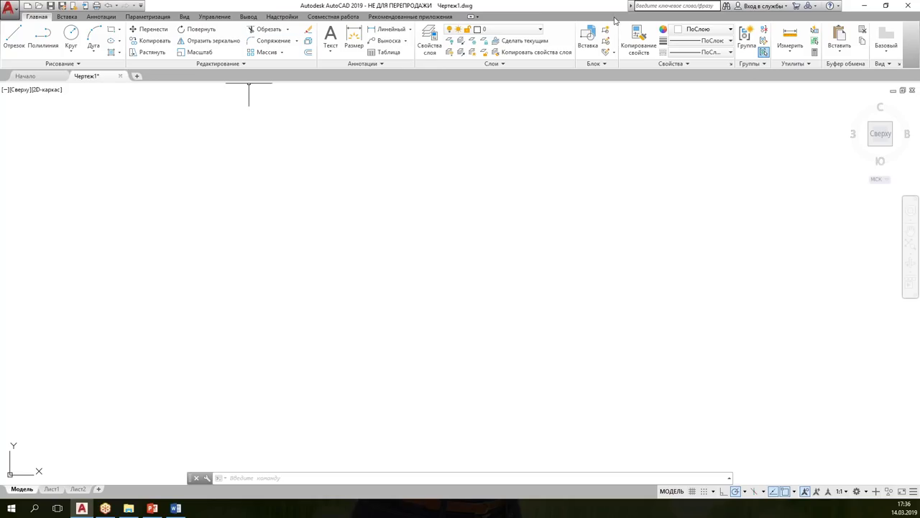
Step: Draw a three-segment zigzag line on the Основные layer
left_click(516, 30)
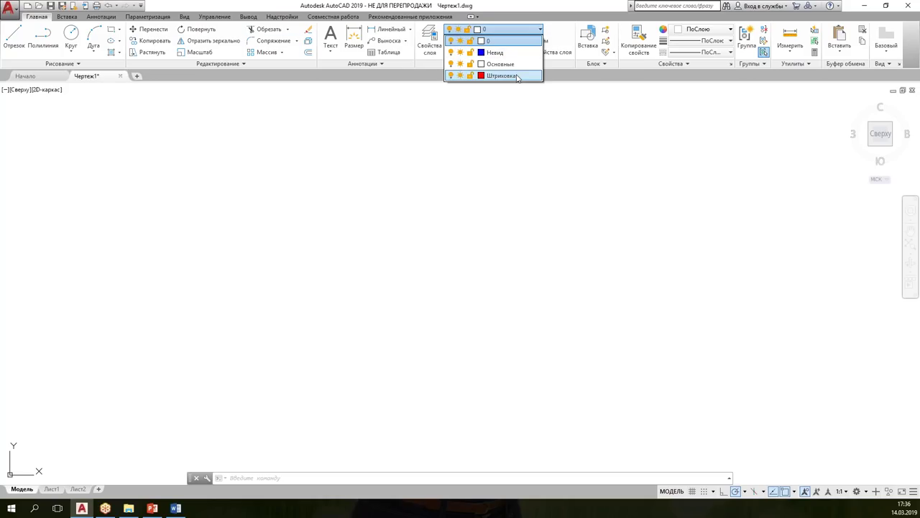
left_click(503, 64)
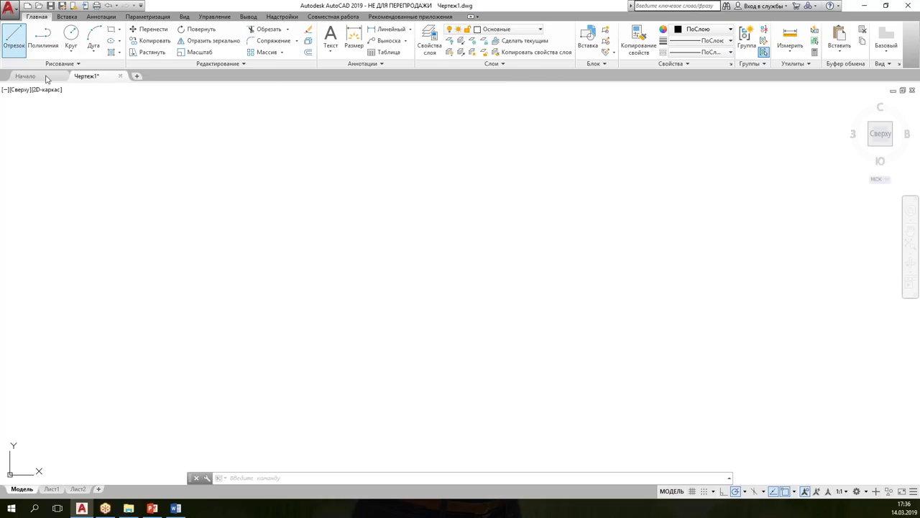
left_click(14, 36)
left_click(139, 238)
left_click(272, 132)
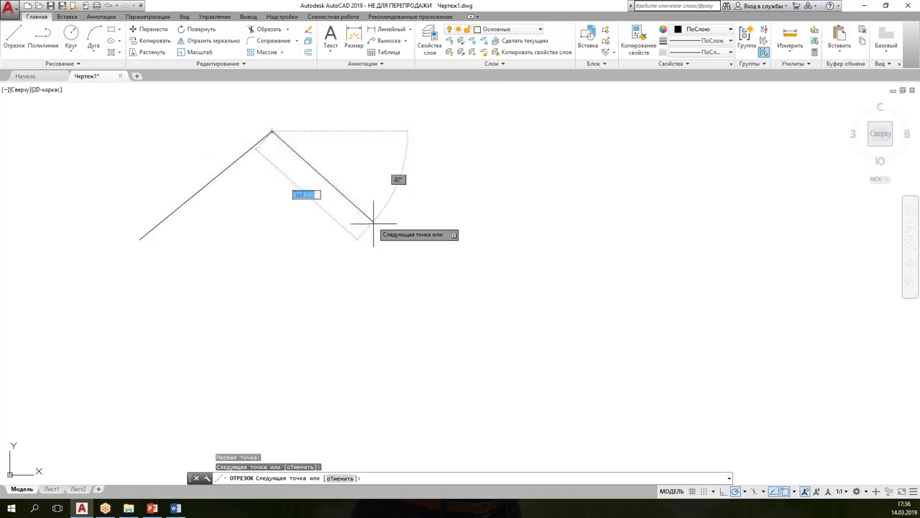
left_click(374, 235)
left_click(469, 183)
key("Escape")
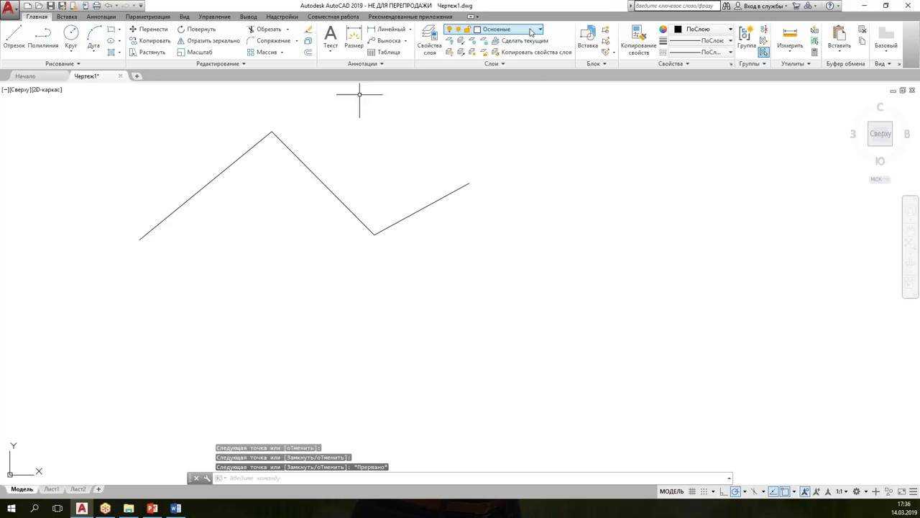
Step: Draw a red circle below the zigzag on the Штриховка layer
left_click(518, 29)
left_click(504, 75)
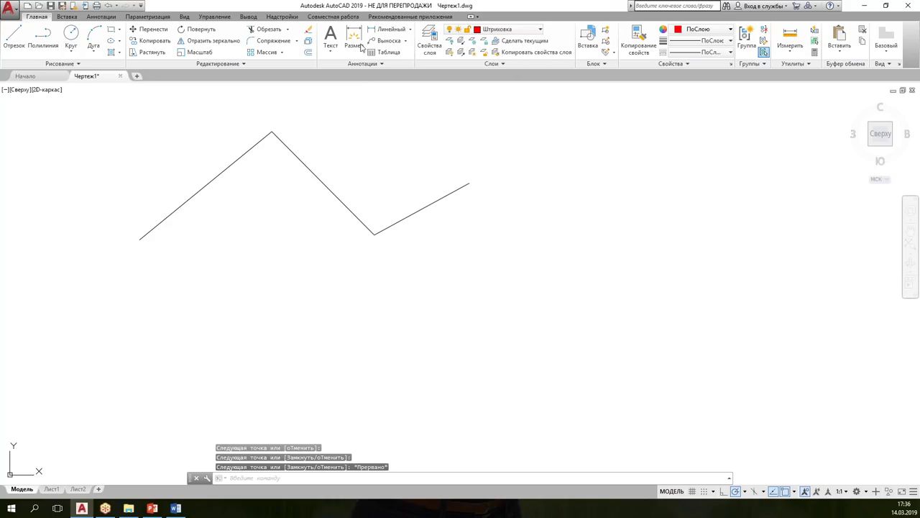
left_click(71, 36)
left_click(271, 276)
left_click(331, 302)
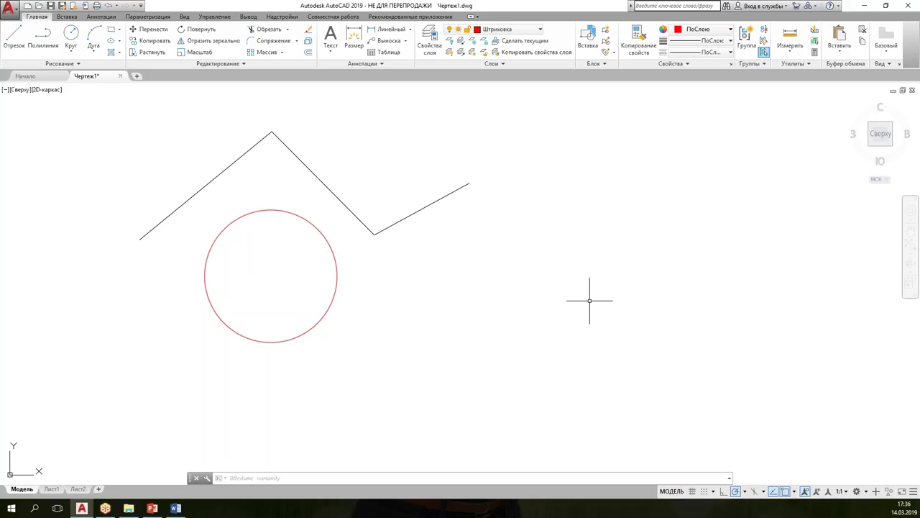
type("A")
key("Return")
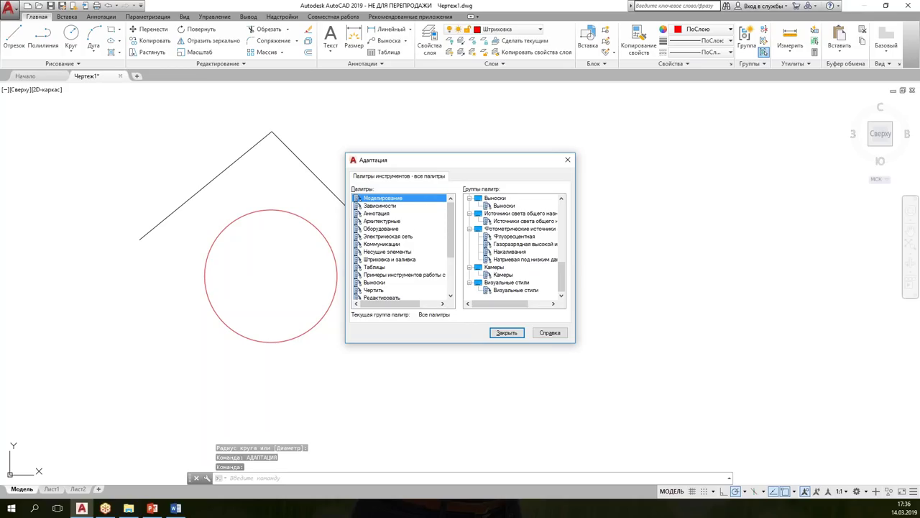
key("alt+Tab")
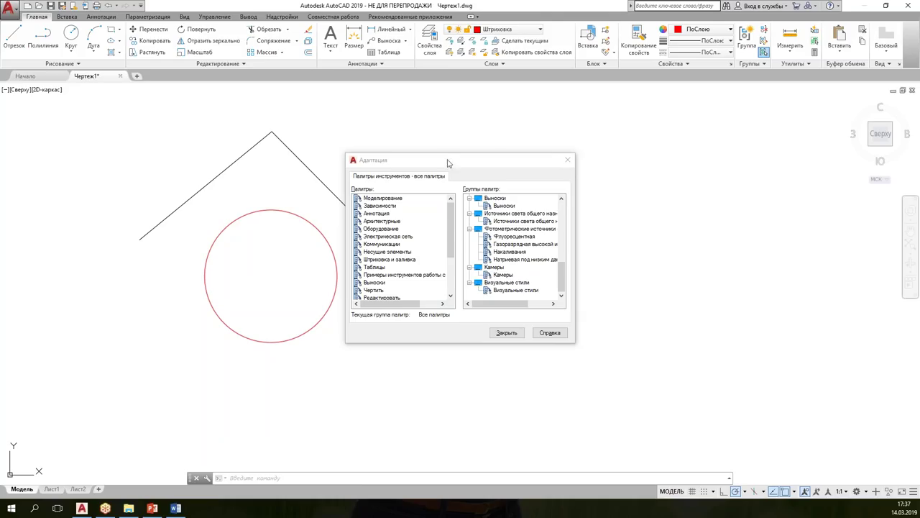
left_click_drag(451, 226, 453, 202)
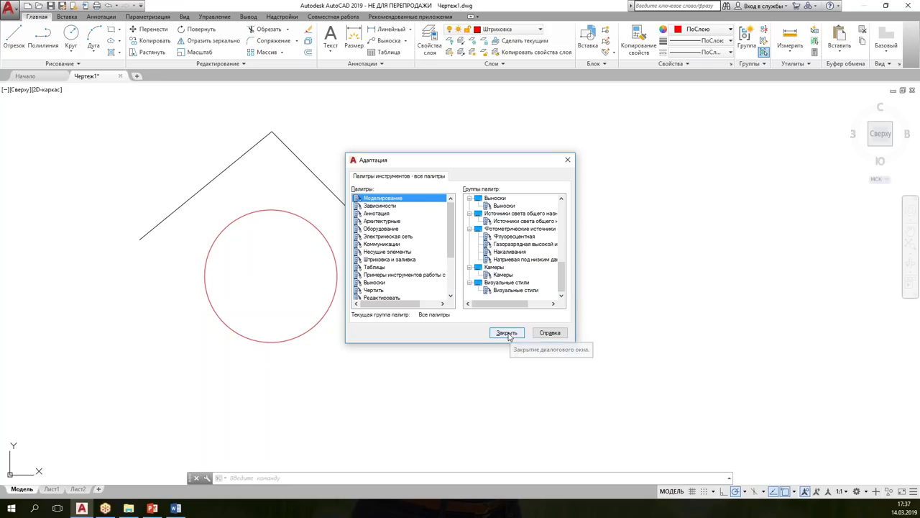
left_click(507, 332)
left_click(512, 292)
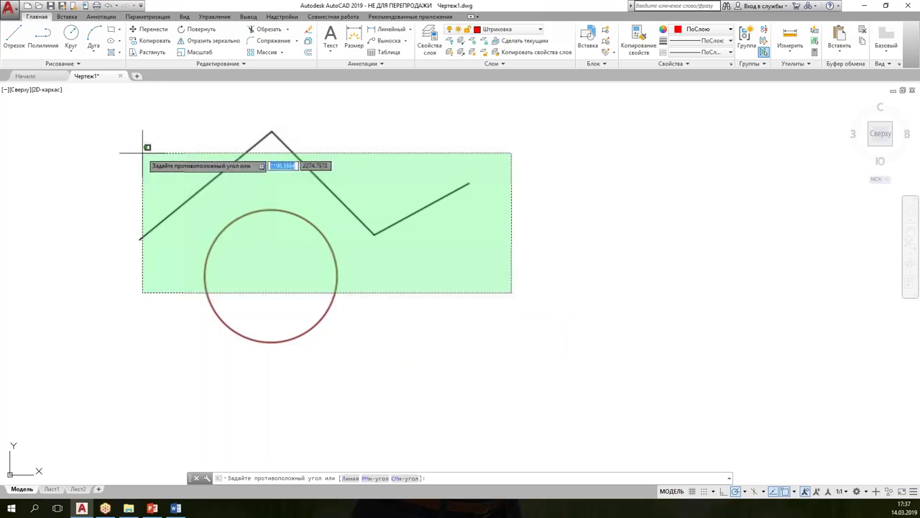
Step: Erase the four drawn objects and show the tool palettes, moved to the right
left_click(185, 158)
key("Delete")
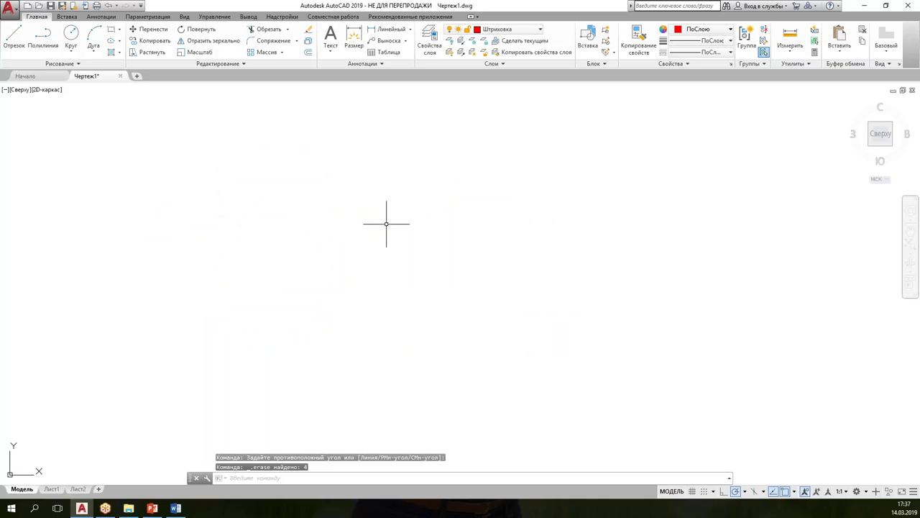
key("ctrl+3")
left_click_drag(417, 208, 523, 222)
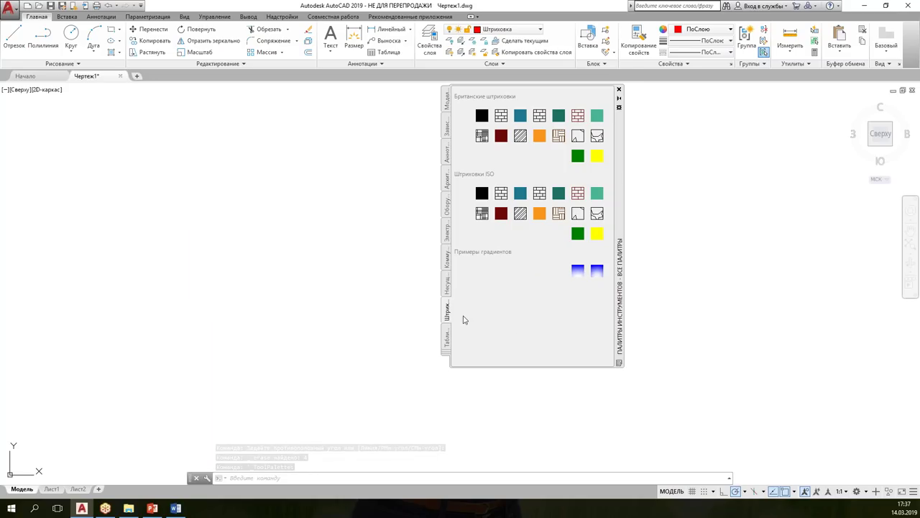
Step: Create a new empty tool palette and enter the name 'Мои инструменты'
right_click(456, 314)
right_click(449, 314)
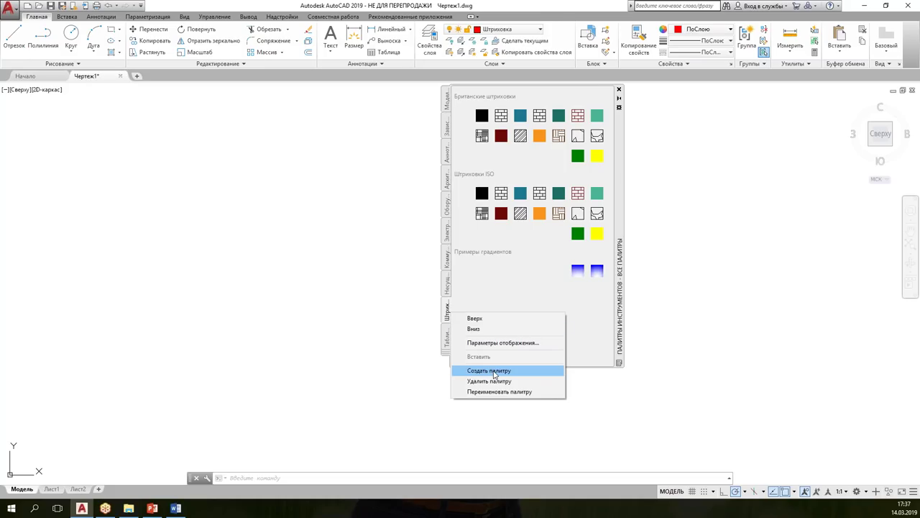
left_click(495, 374)
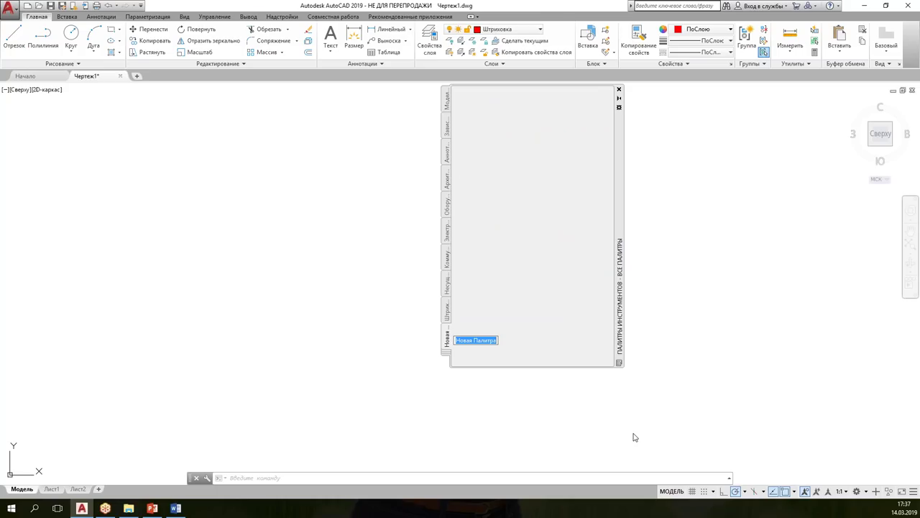
type("Мои")
type(" инструменты")
Step: Confirm the 'Мои инструменты' palette name and add a 'Построение' text heading at its top
left_click(572, 303)
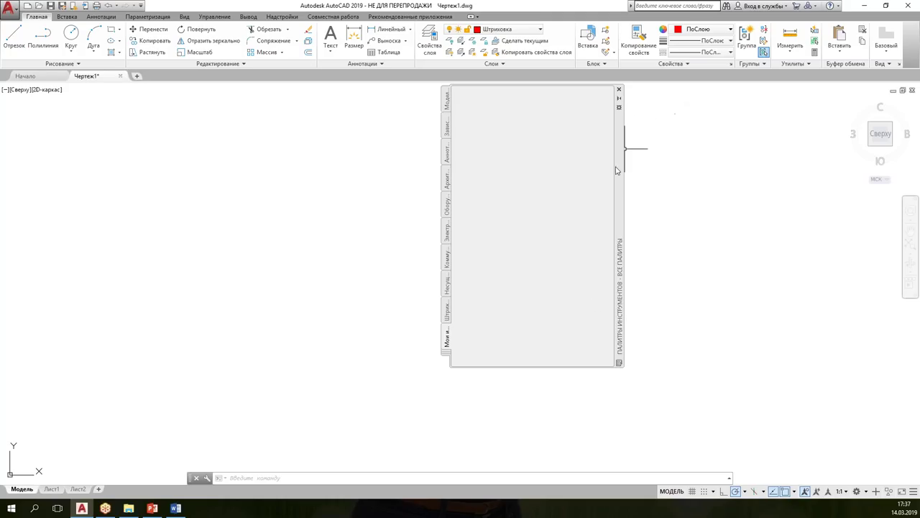
left_click_drag(614, 174, 622, 205)
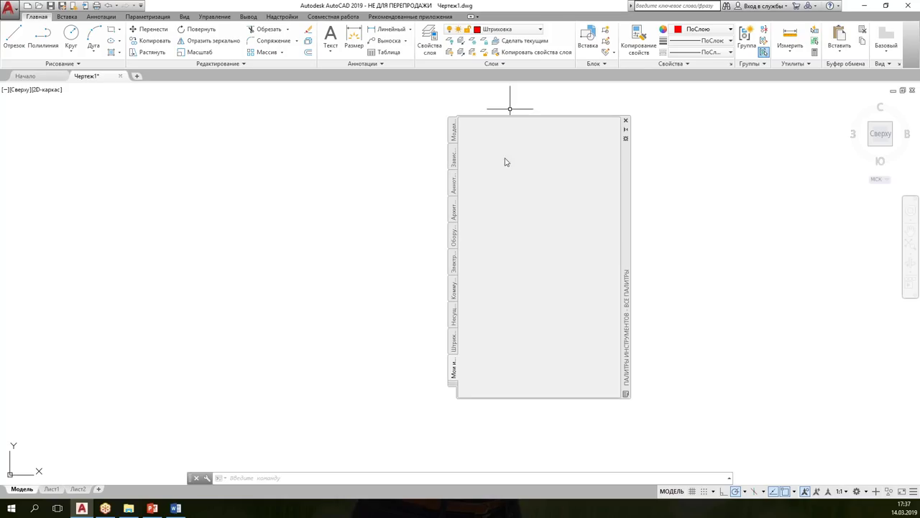
right_click(513, 209)
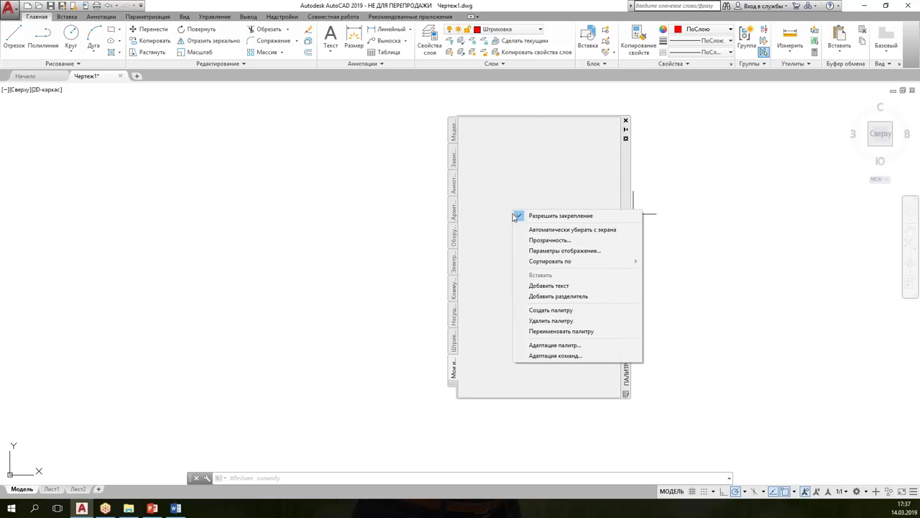
left_click(538, 288)
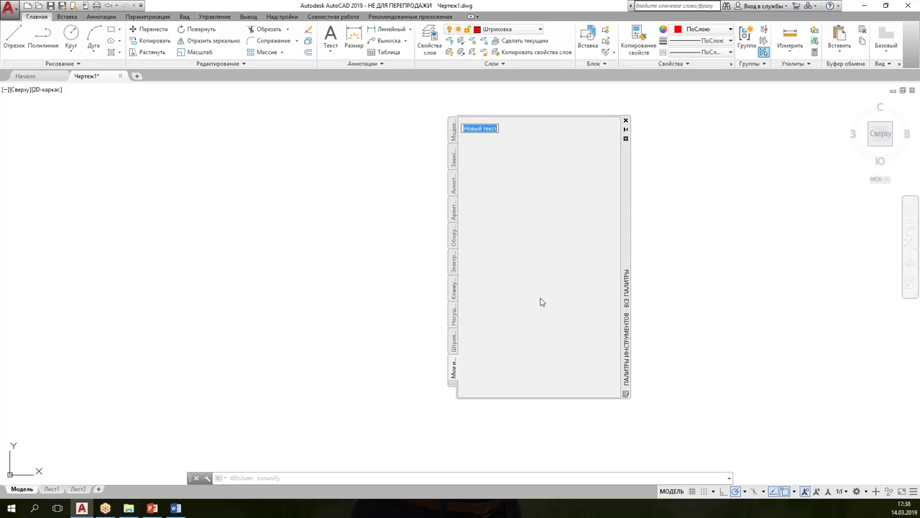
type("П")
left_click(548, 301)
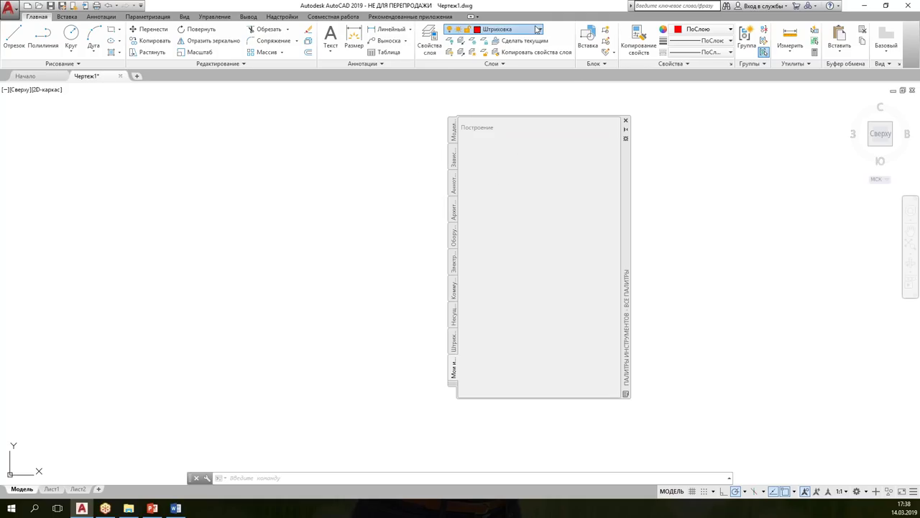
Step: Draw a diagonal line on the Основные layer
left_click(507, 29)
left_click(519, 64)
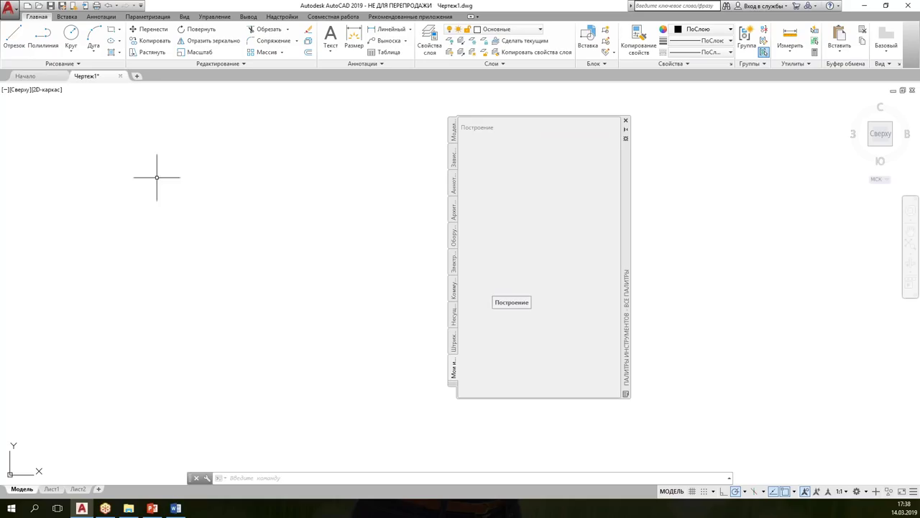
left_click(14, 47)
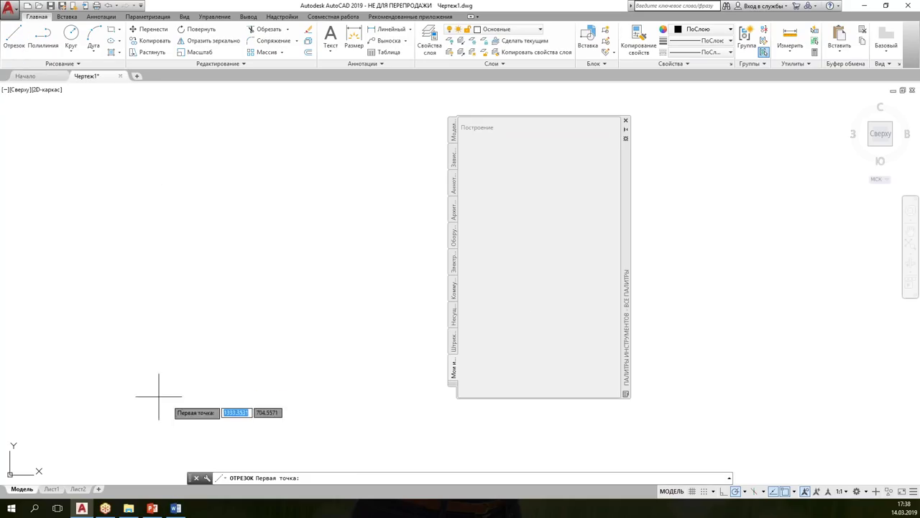
left_click(92, 340)
left_click(194, 184)
key("Escape")
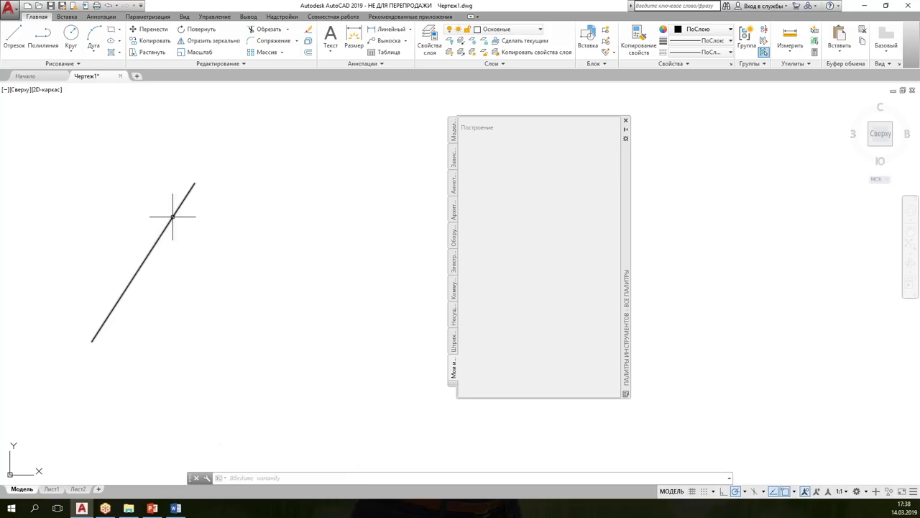
Step: Add the lineweight toggle to the status bar, switch it on, and select the line
left_click(914, 490)
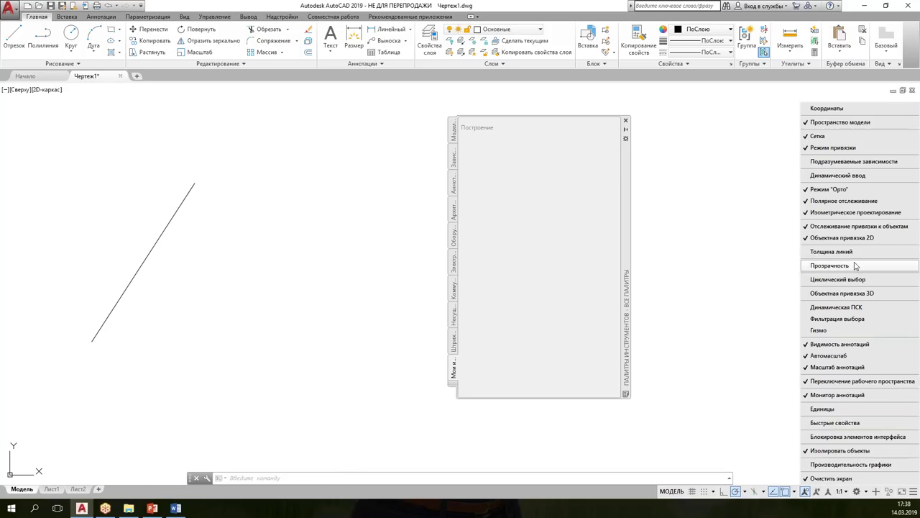
left_click(854, 252)
left_click(791, 492)
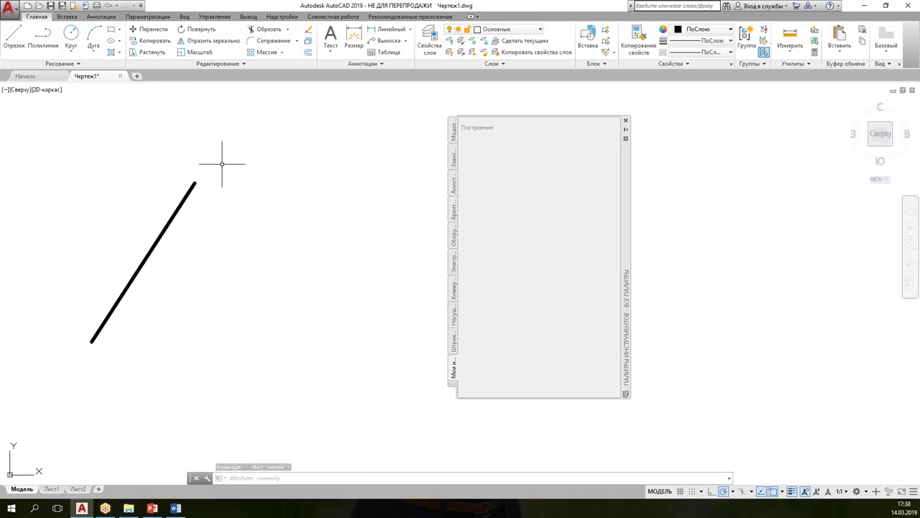
left_click(198, 229)
left_click(140, 261)
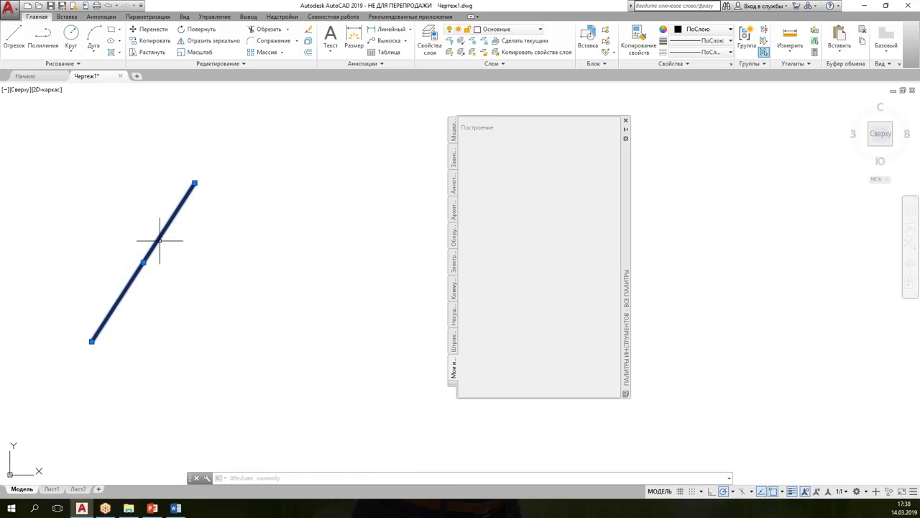
Step: Stretch and move the thick line, then drag it onto 'Мои инструменты' as an Отрезок tool
left_click(195, 183)
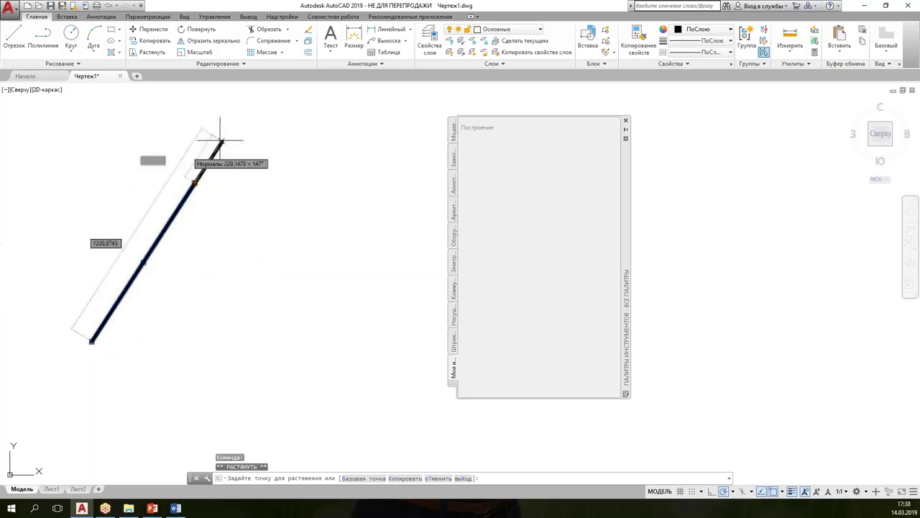
left_click(264, 128)
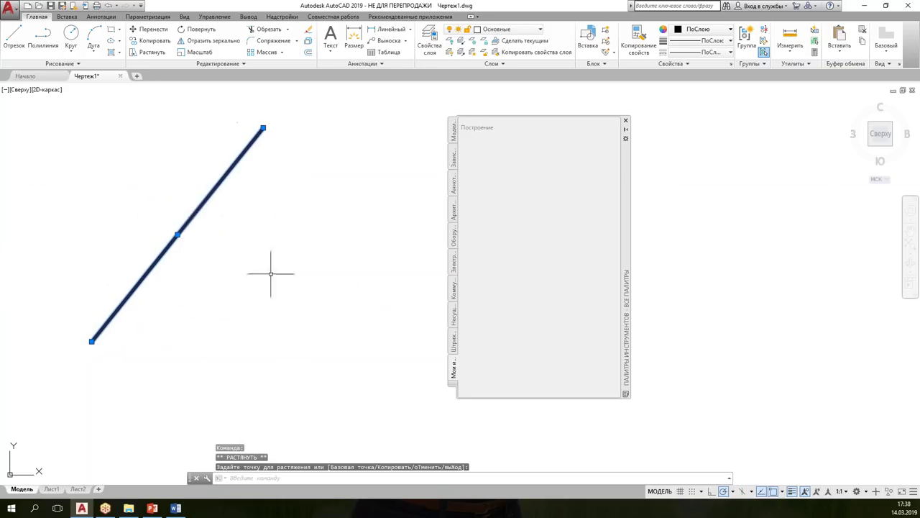
mouse_move(210, 201)
left_mouse_down()
mouse_move(265, 289)
mouse_move(212, 249)
mouse_move(315, 260)
left_mouse_up()
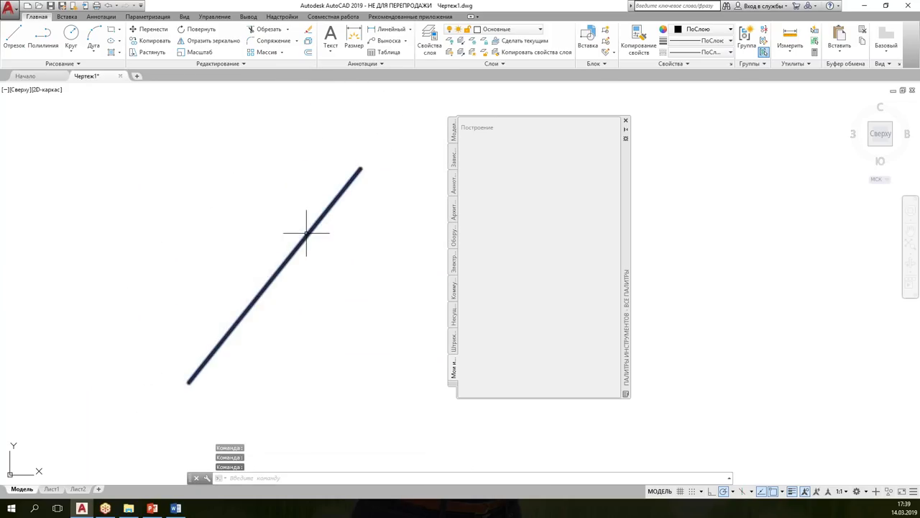
left_click(349, 225)
left_click(306, 233)
mouse_move(306, 233)
left_mouse_down()
mouse_move(218, 188)
mouse_move(175, 232)
mouse_move(247, 195)
mouse_move(240, 184)
mouse_move(546, 204)
left_mouse_up()
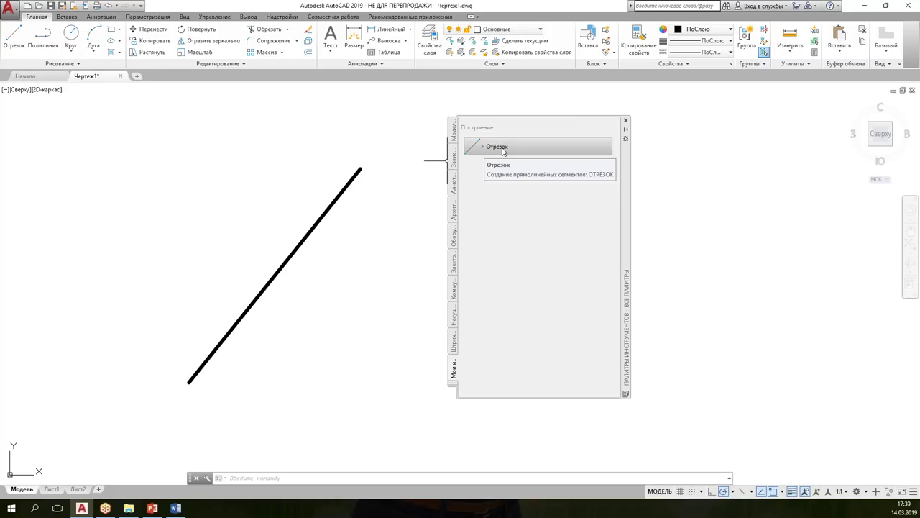
Step: Rename the palette's Отрезок tool to 'Основные линии'
right_click(502, 151)
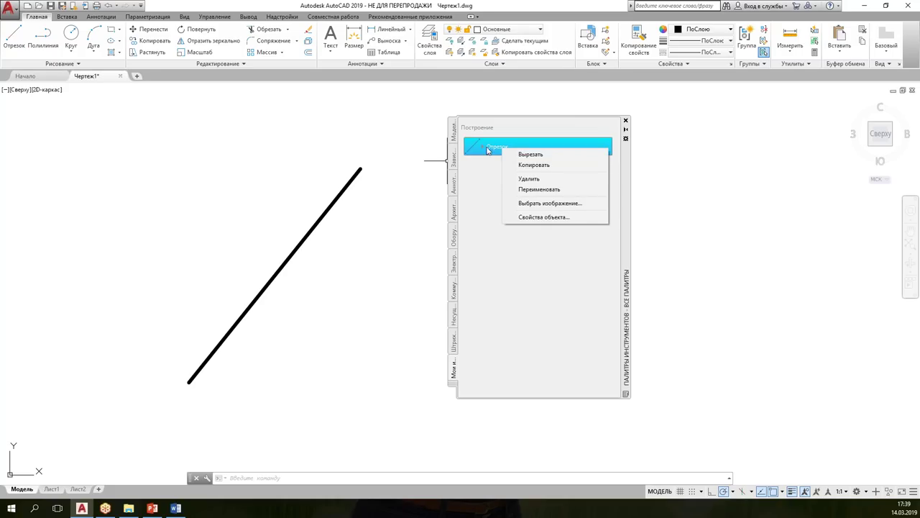
left_click(520, 189)
type("Осно")
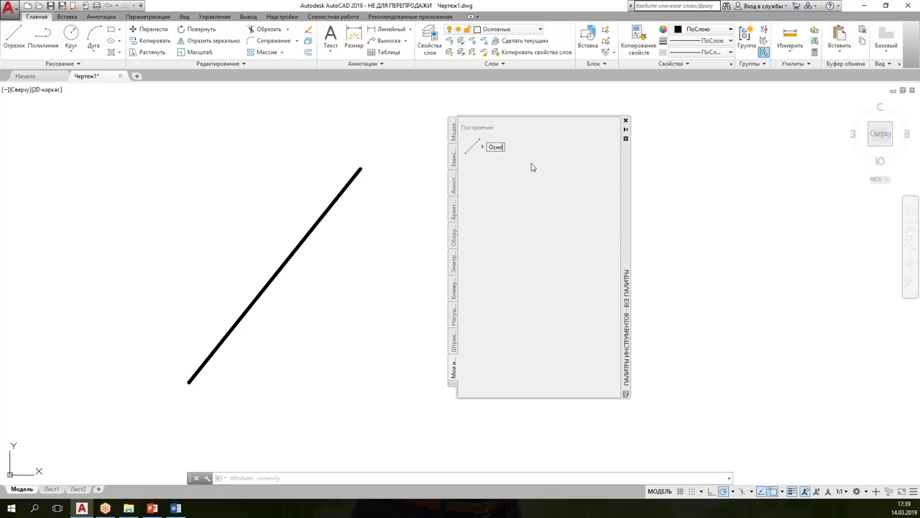
type("вные линии")
left_click(496, 275)
right_click(506, 151)
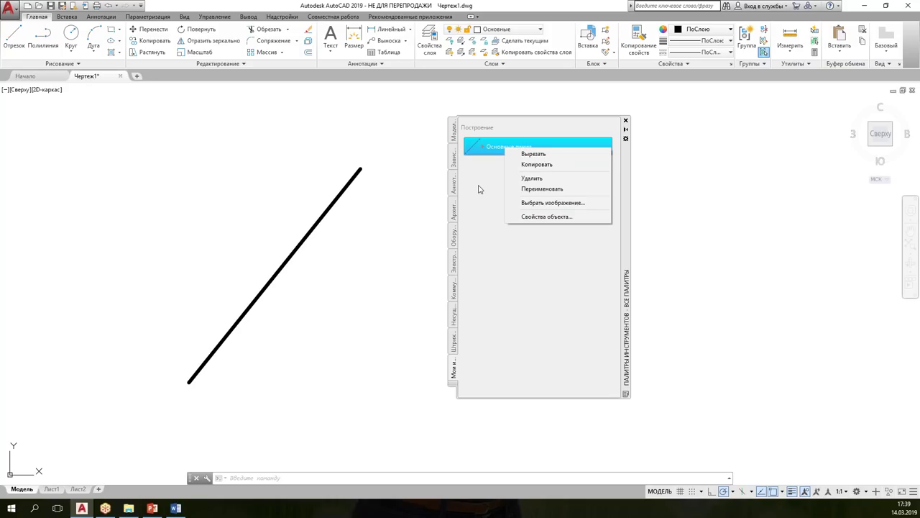
left_click(494, 275)
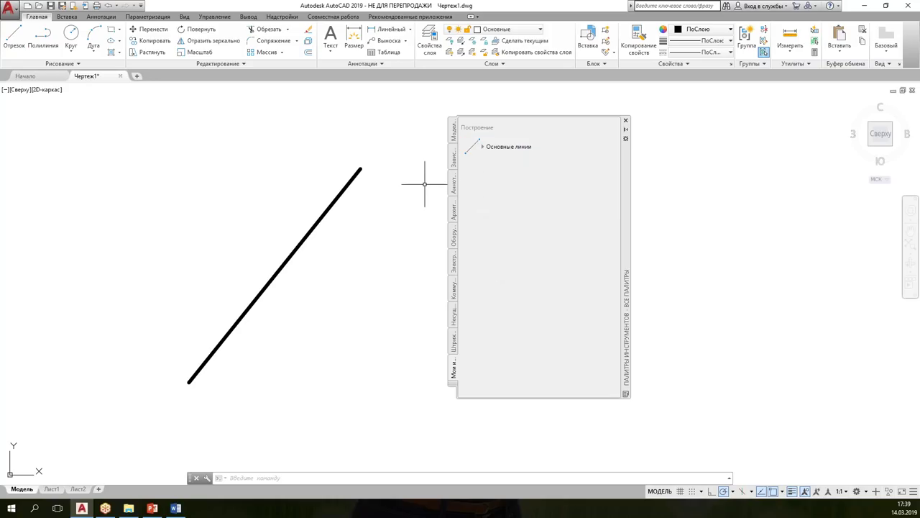
left_click(516, 29)
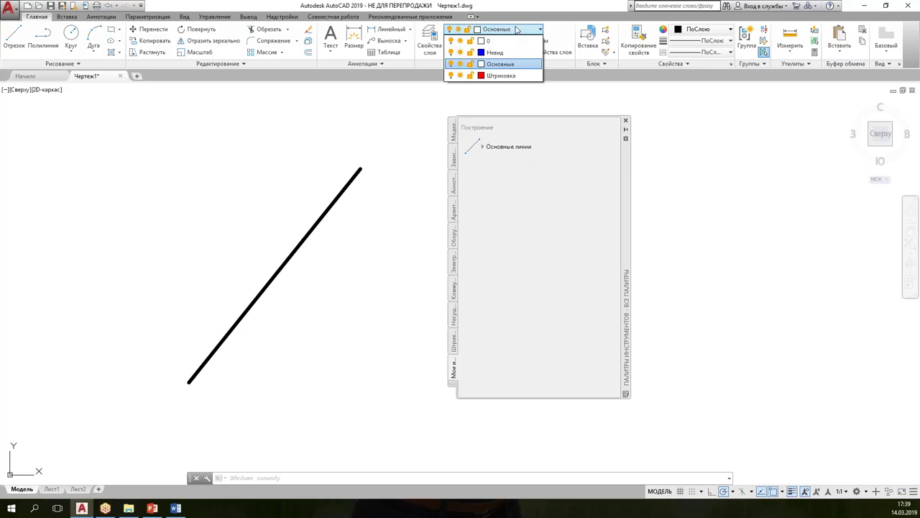
Step: Draw a blue dashed line on the Невид layer
left_click(496, 53)
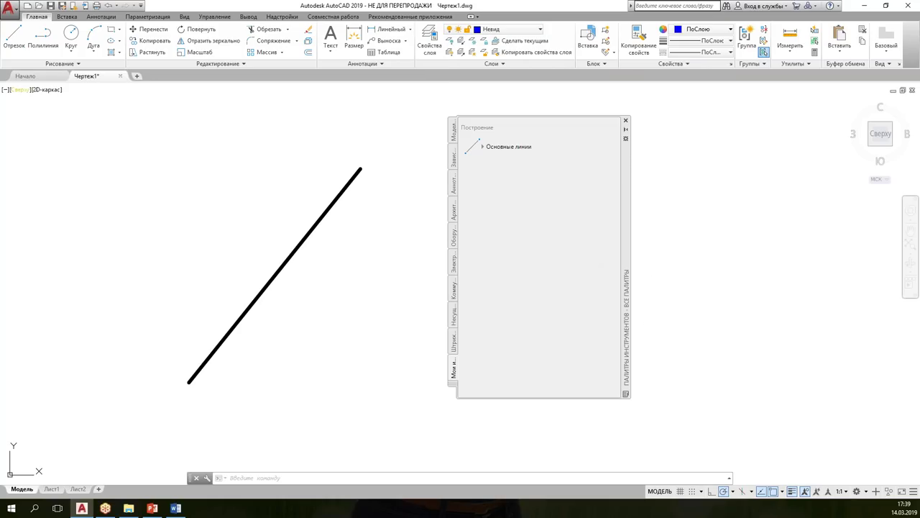
left_click(10, 42)
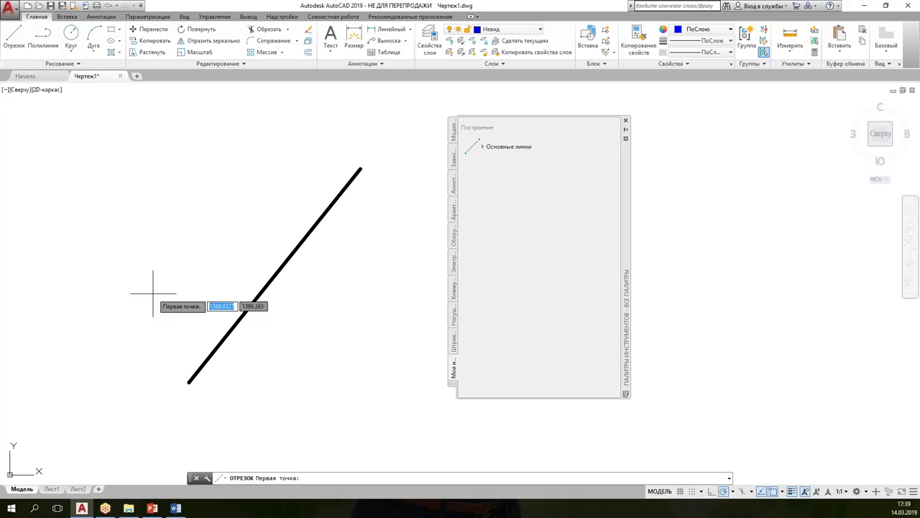
left_click(141, 314)
left_click(244, 134)
key("Escape")
scroll(182, 219, "up", 5)
scroll(312, 242, "up", 1)
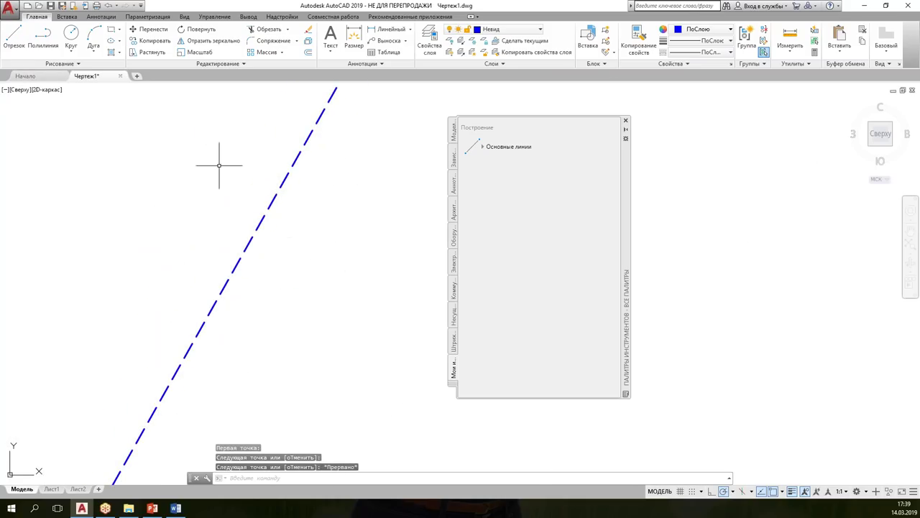
scroll(148, 244, "down", 5)
Step: Drag the blue dashed line onto the tool palette as a second line tool
left_click(242, 220)
left_click(160, 265)
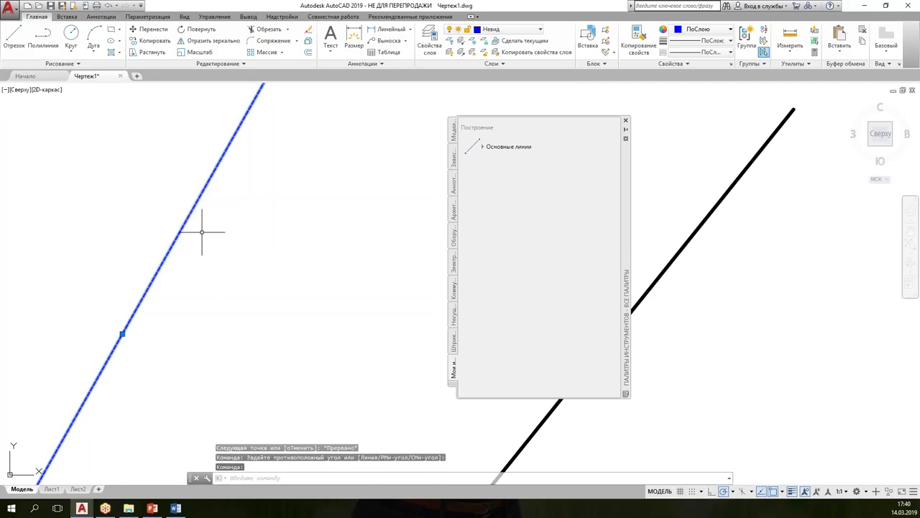
left_click_drag(190, 212, 499, 239)
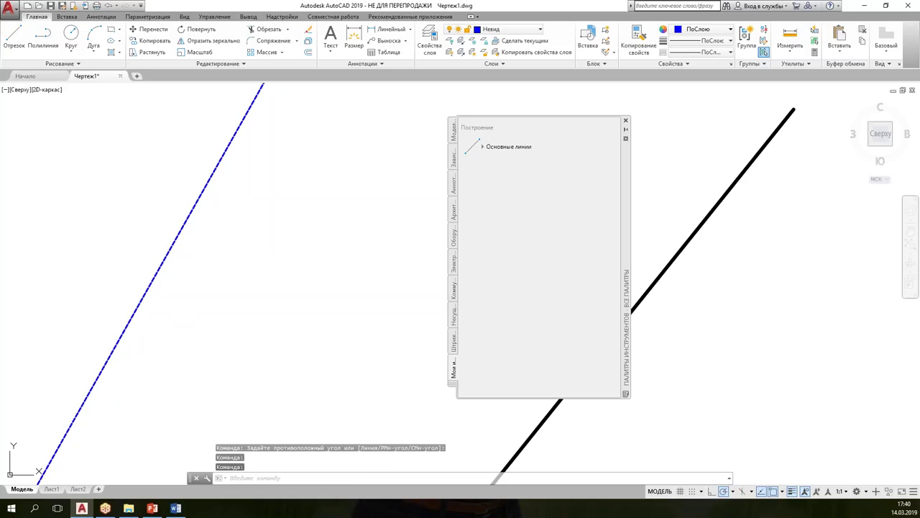
Step: Rename the second line tool to 'Невидимые' and reframe the view on both lines
right_click(503, 170)
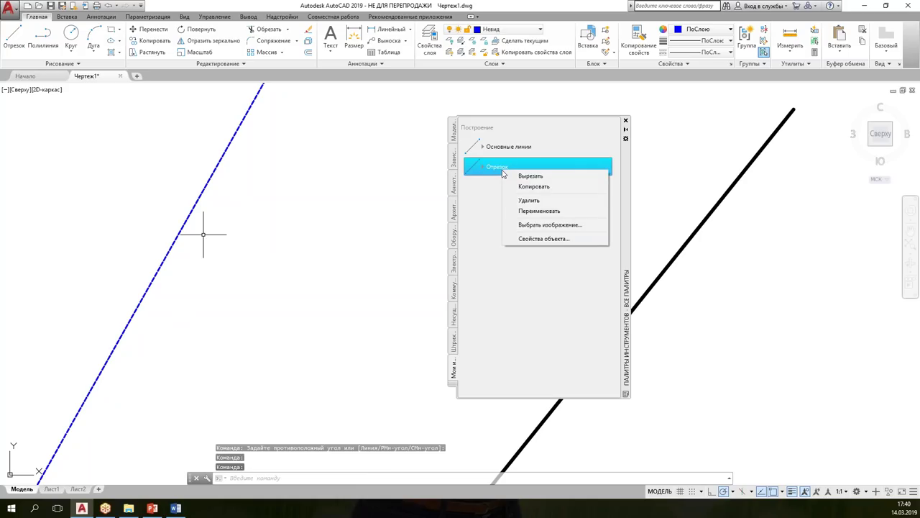
left_click(550, 213)
type("Невиди")
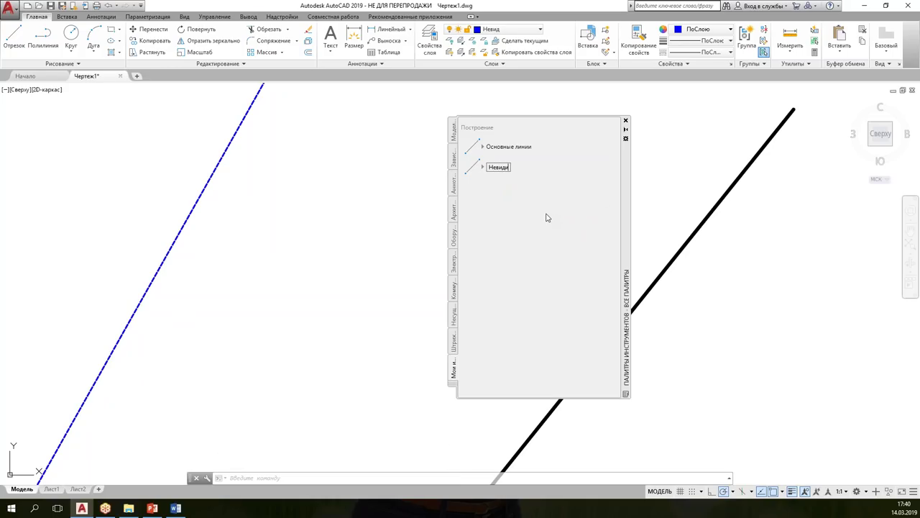
key("Return")
scroll(273, 261, "down", 2)
scroll(274, 263, "down", 2)
middle_click_drag(380, 297, 322, 250)
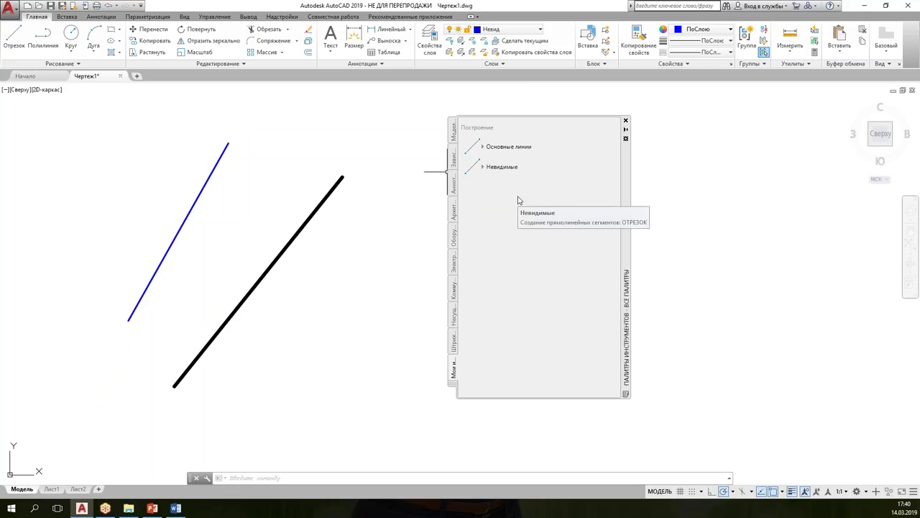
Step: Add a palette separator below the line tools, followed by a 'Штриховка' text label
right_click(518, 200)
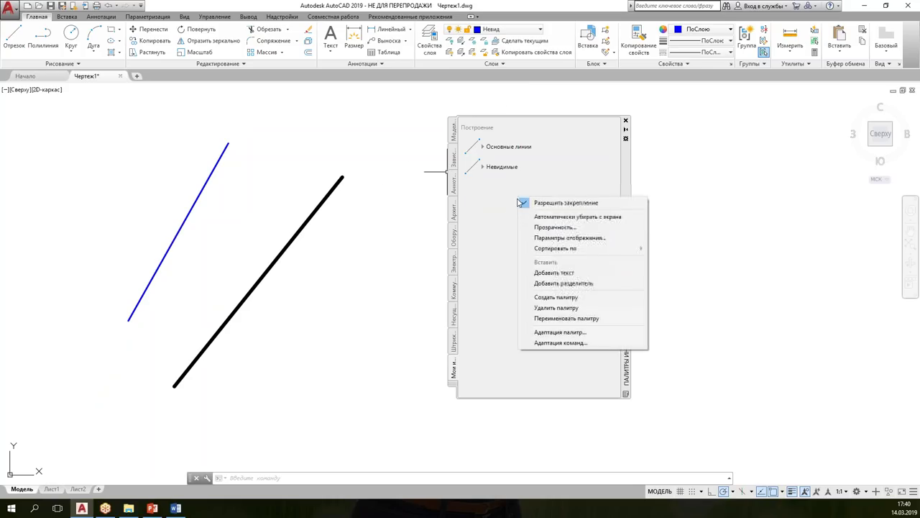
left_click(545, 284)
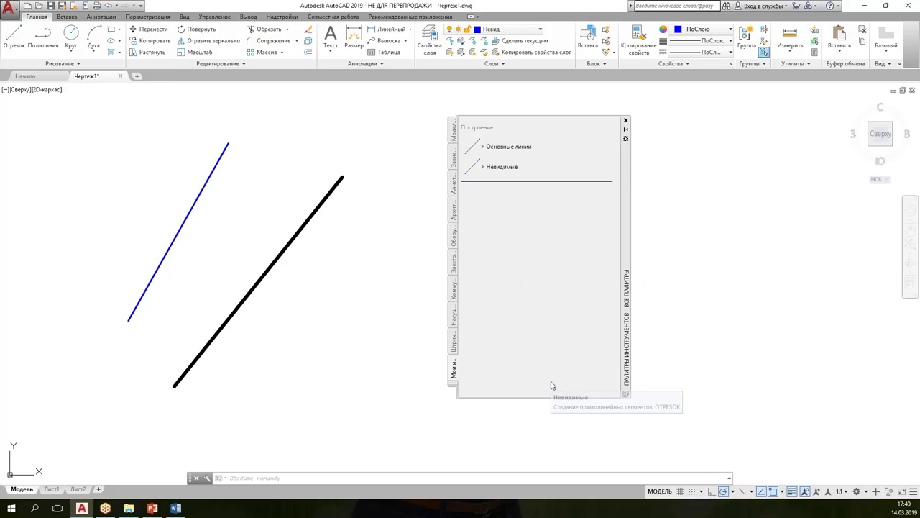
right_click(513, 272)
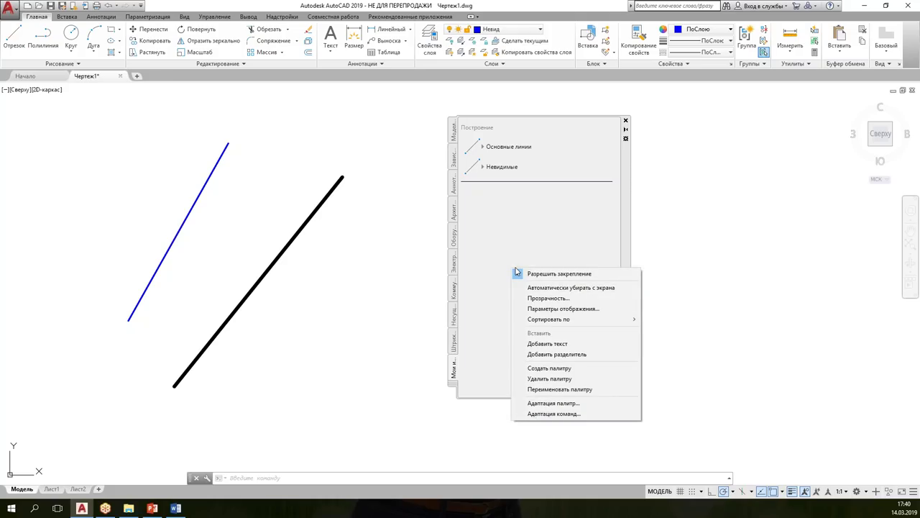
left_click(550, 344)
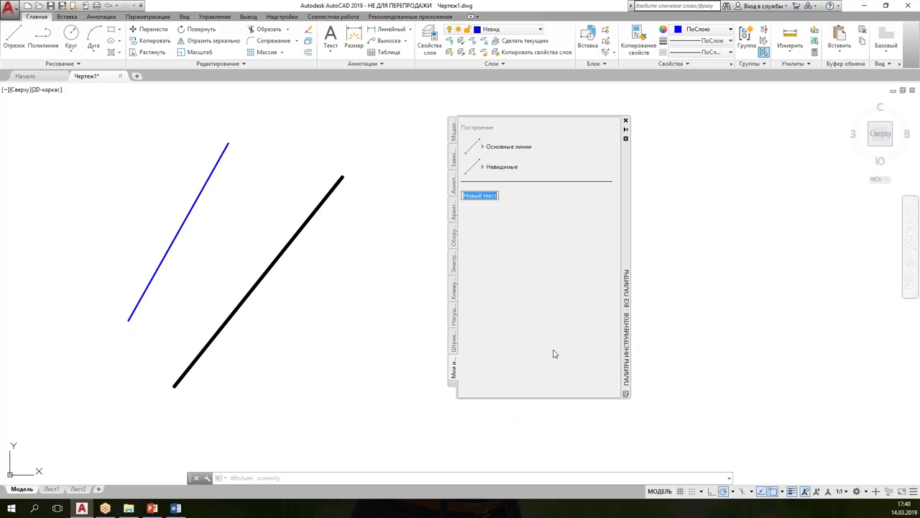
type("Штриховка")
key("Return")
scroll(272, 291, "down", 4)
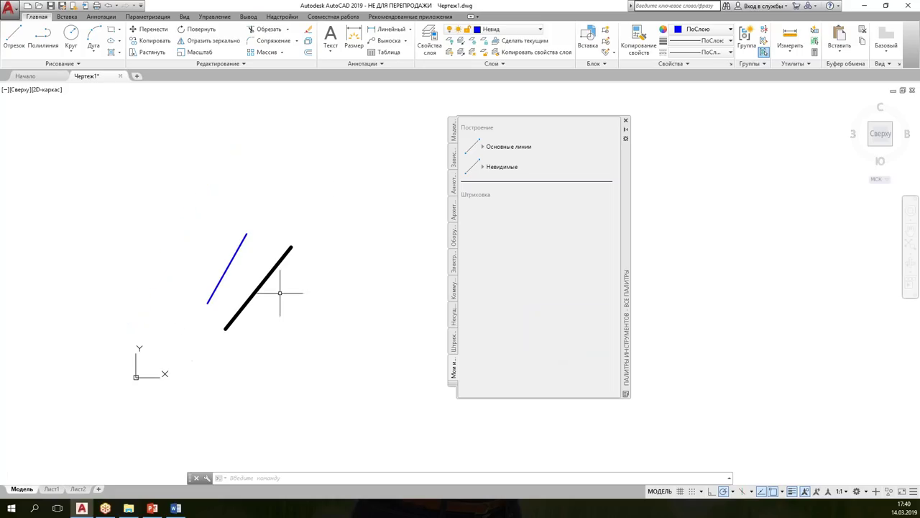
middle_click_drag(382, 259, 267, 213)
left_click(503, 29)
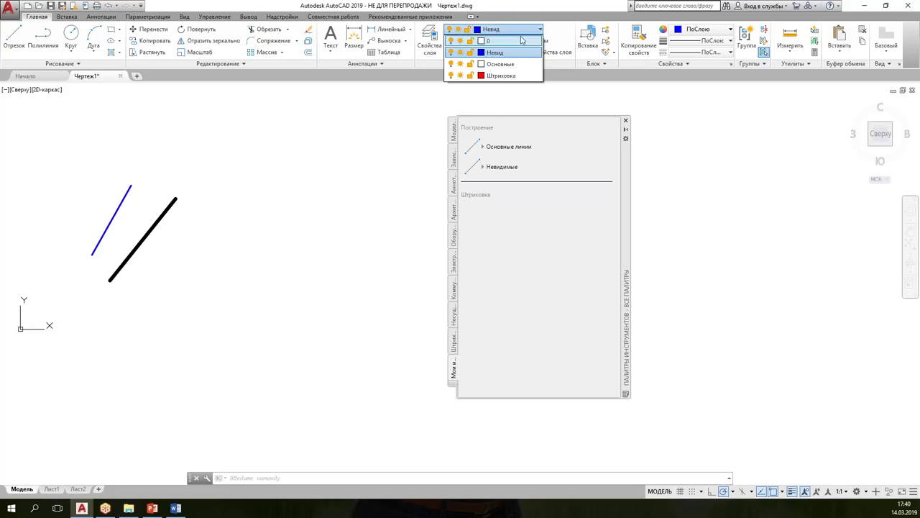
Step: Draw a 5000 × 5000 rectangle on the Штриховка layer
left_click(497, 77)
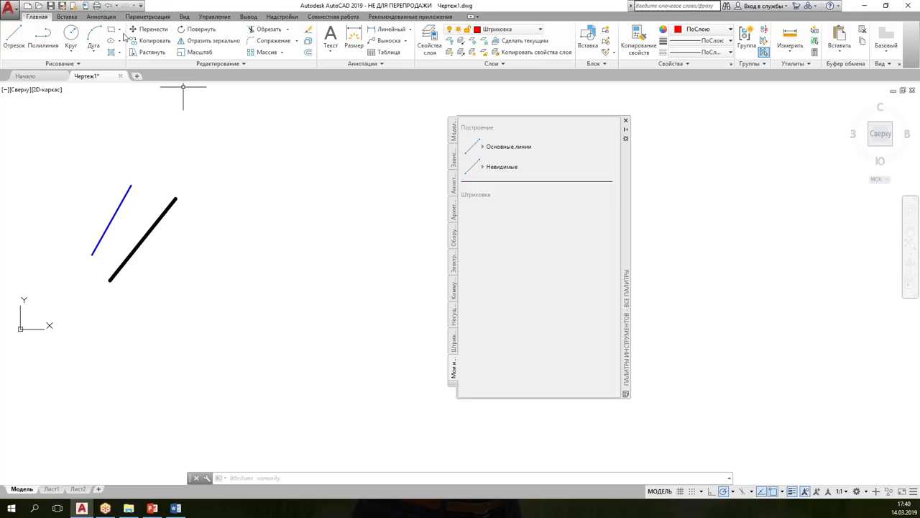
left_click(113, 28)
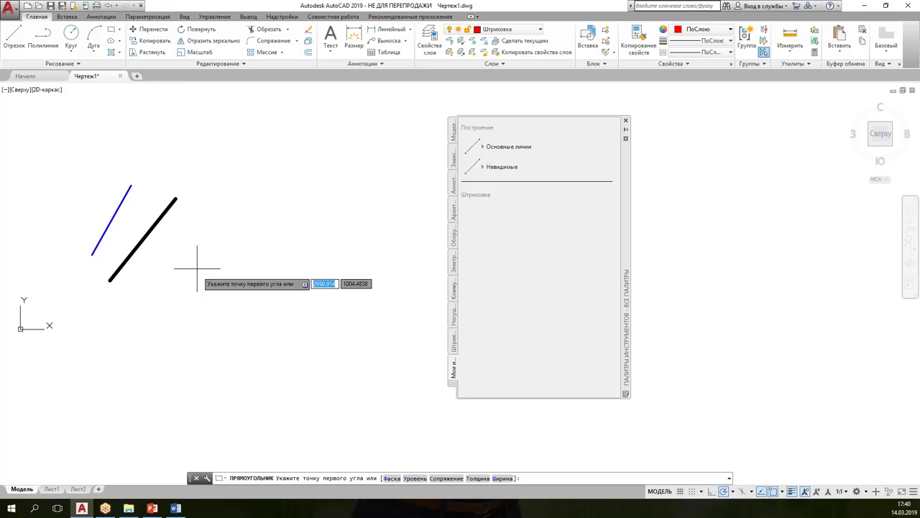
left_click(202, 317)
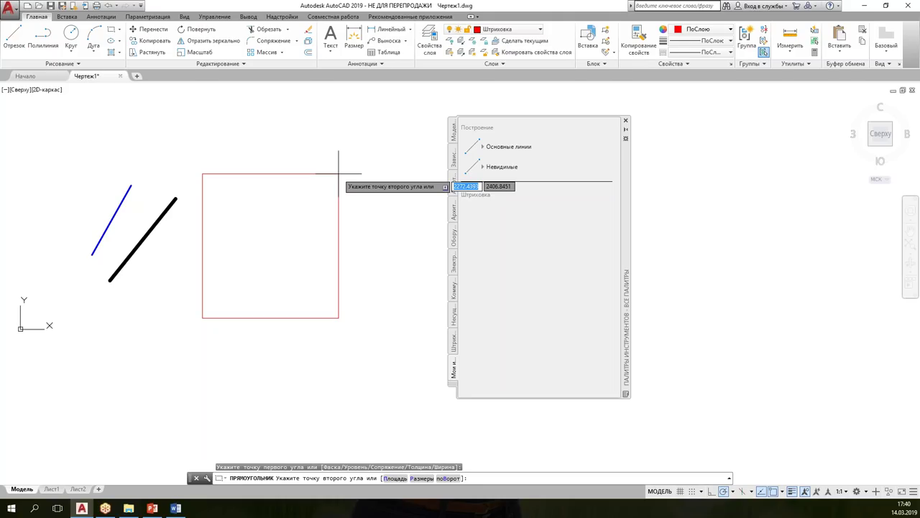
type("5000")
key("Tab")
type("50")
key("Return")
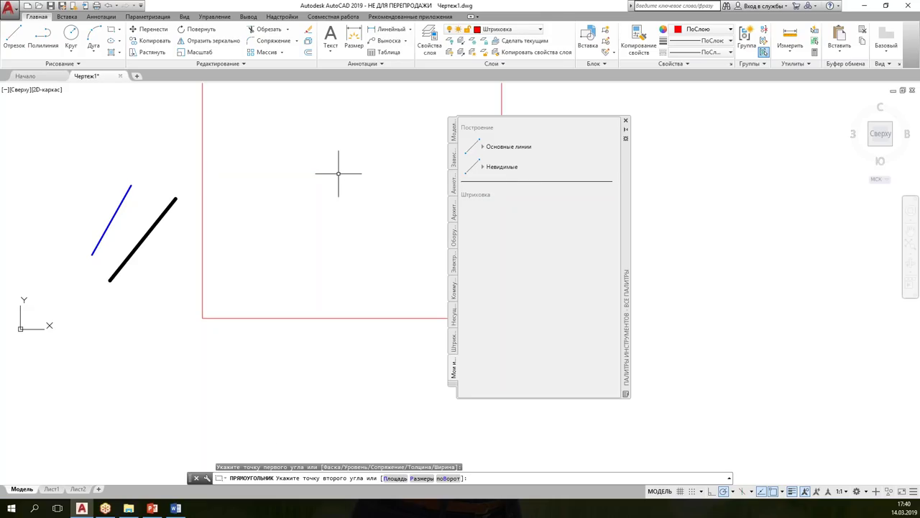
Step: Adjust the view and launch the hatch command with ШТРИХ
scroll(252, 228, "down", 2)
middle_click_drag(324, 273, 312, 277)
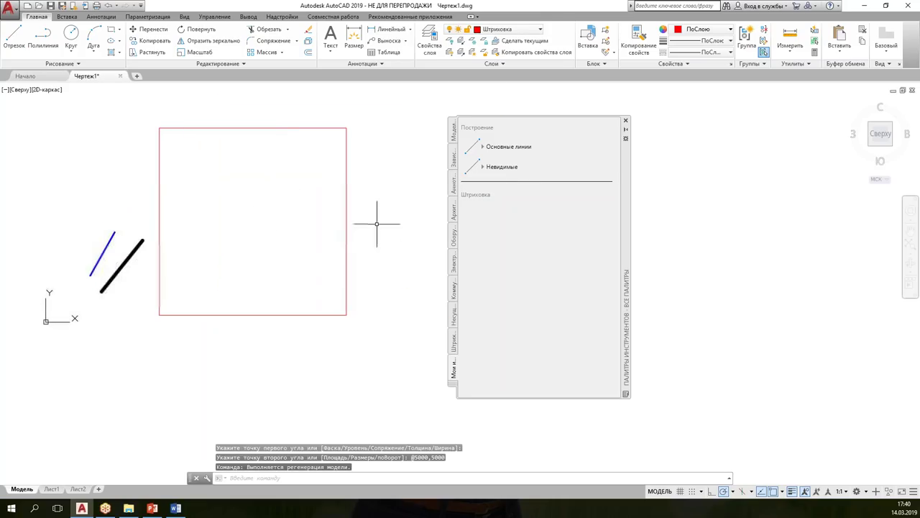
type("шт")
key("Return")
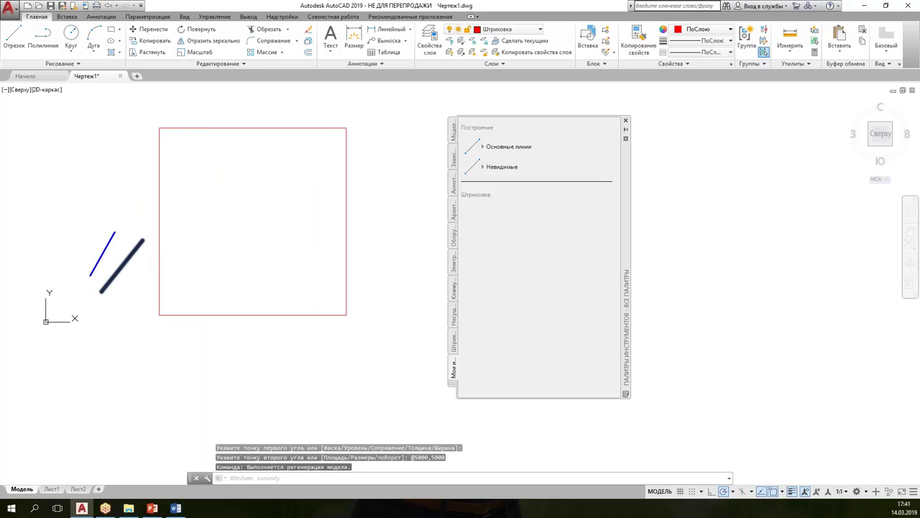
Step: Hatch the square with the AR-B816 brick pattern after previewing AR-CONC and AR-B816C, then select it
left_click(258, 212)
left_click(222, 56)
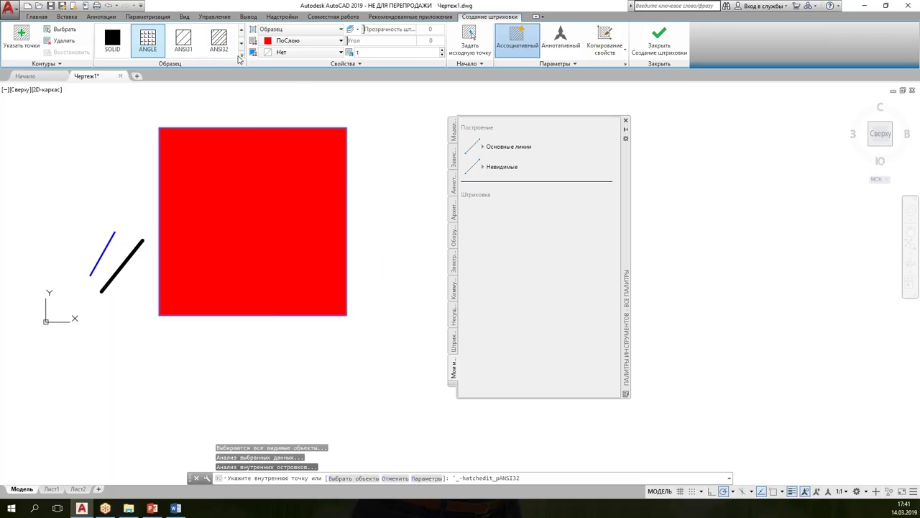
left_click(242, 54)
left_click_drag(243, 42, 244, 52)
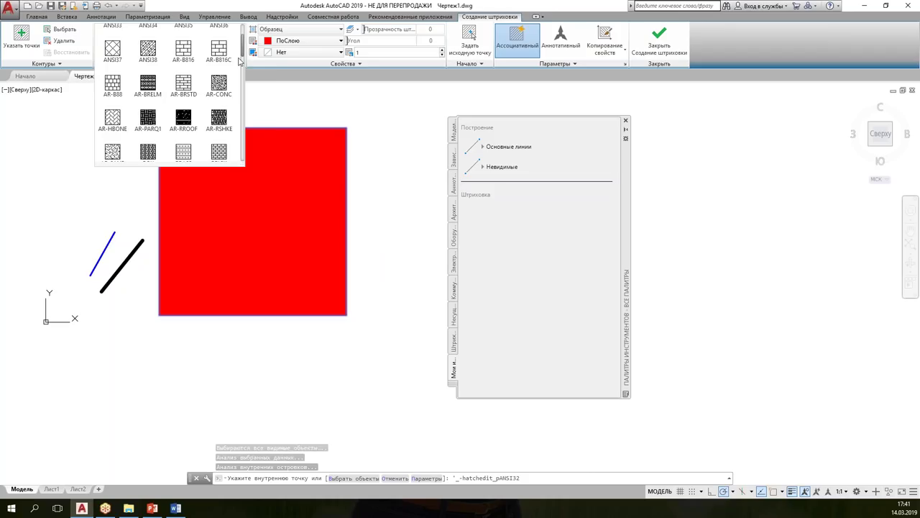
left_click(229, 82)
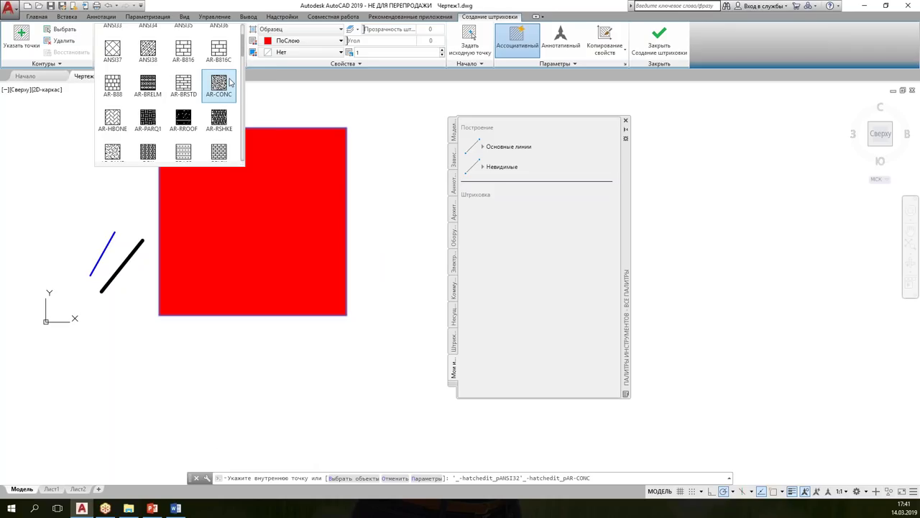
left_click(220, 62)
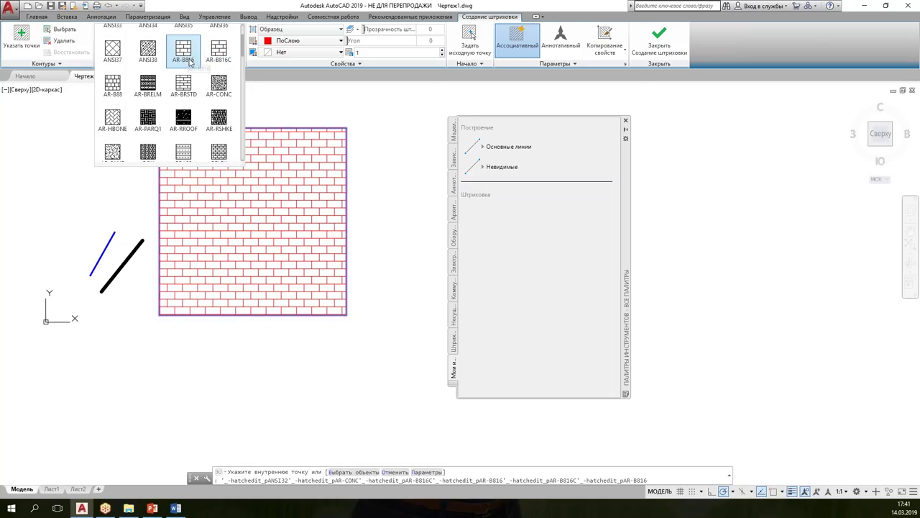
left_click(189, 62)
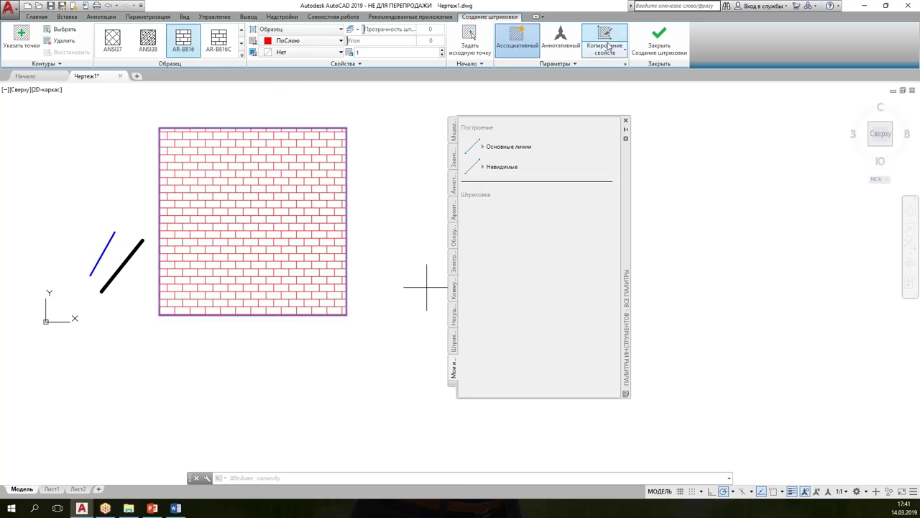
left_click(660, 41)
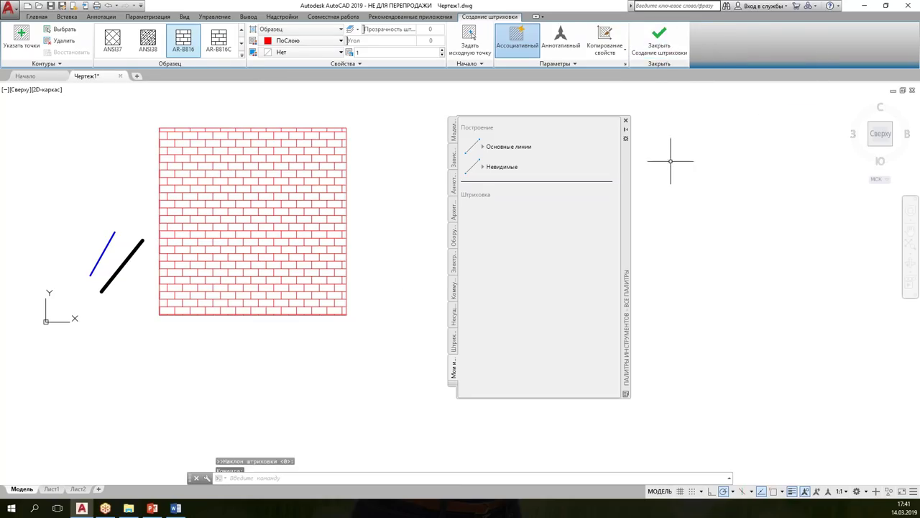
left_click(257, 197)
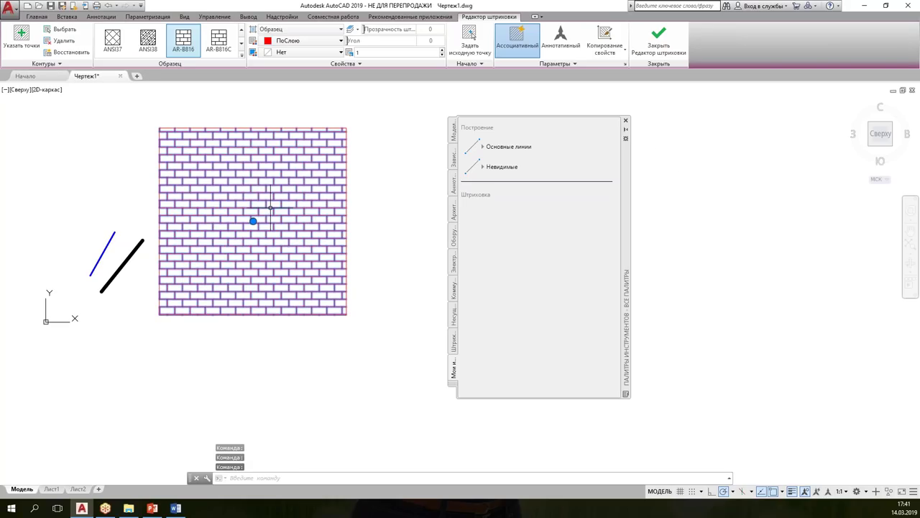
Step: Drop the AR-B816 hatch onto the palette under Штриховка and rename the tool Кирпич
left_click_drag(266, 199, 512, 240)
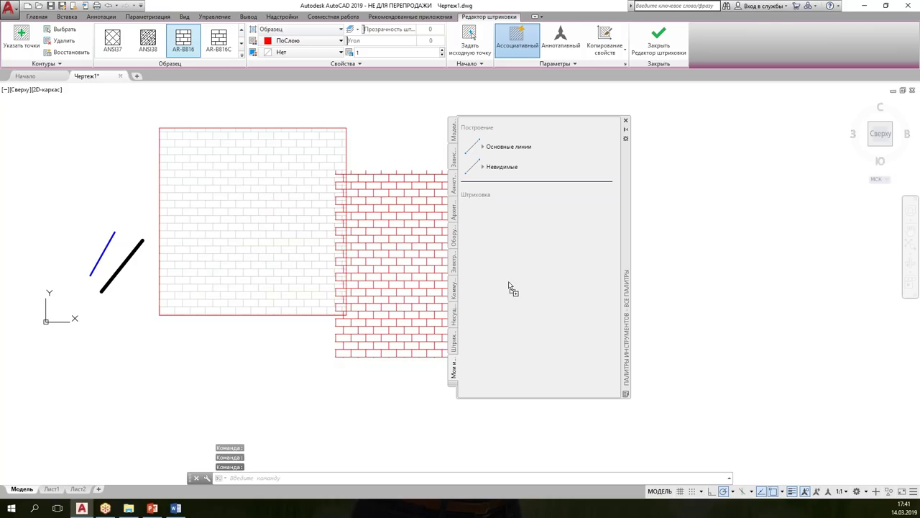
left_click_drag(509, 286, 509, 285)
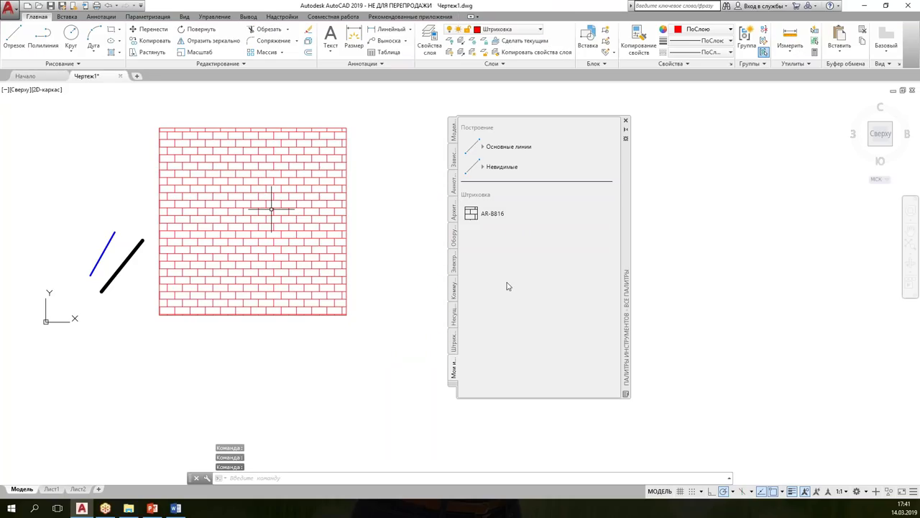
right_click(496, 213)
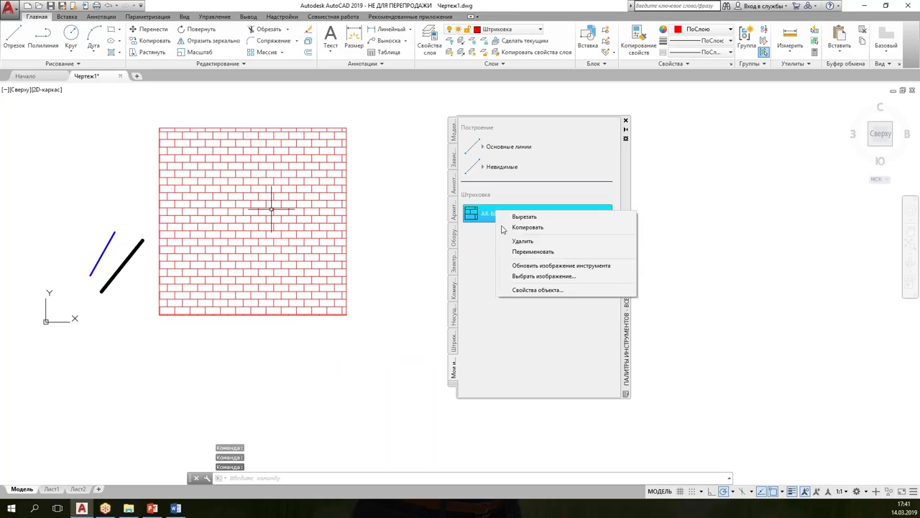
left_click(533, 252)
type("Кирпич")
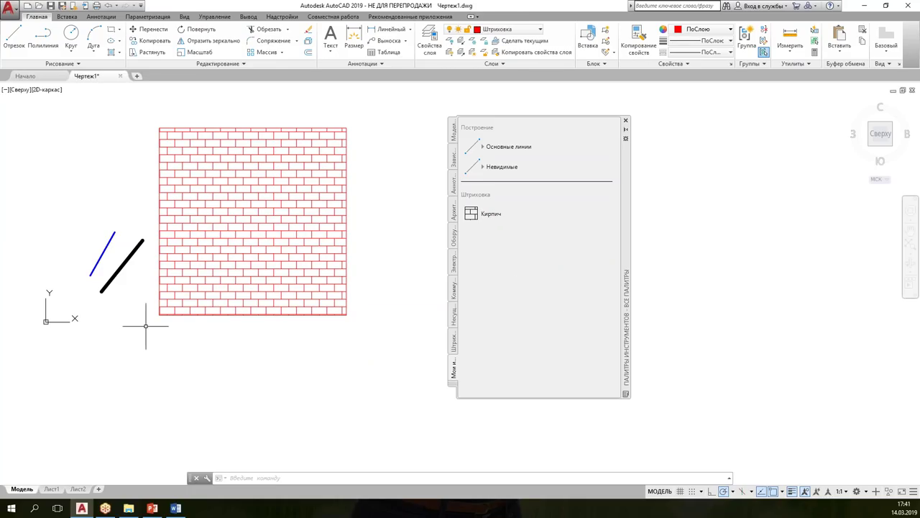
scroll(127, 195, "down", 2)
middle_click_drag(391, 282, 378, 237)
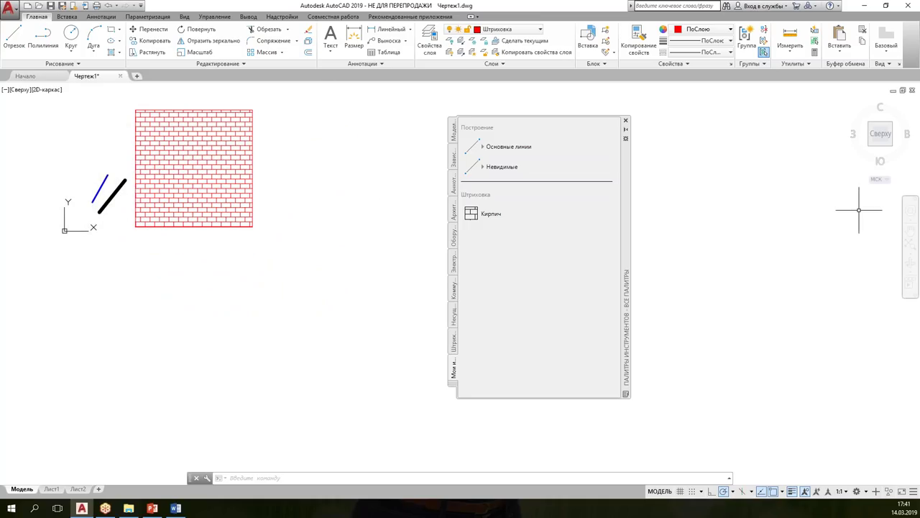
Step: Draw an open red triangle of three line segments
left_click_drag(450, 13, 514, 44)
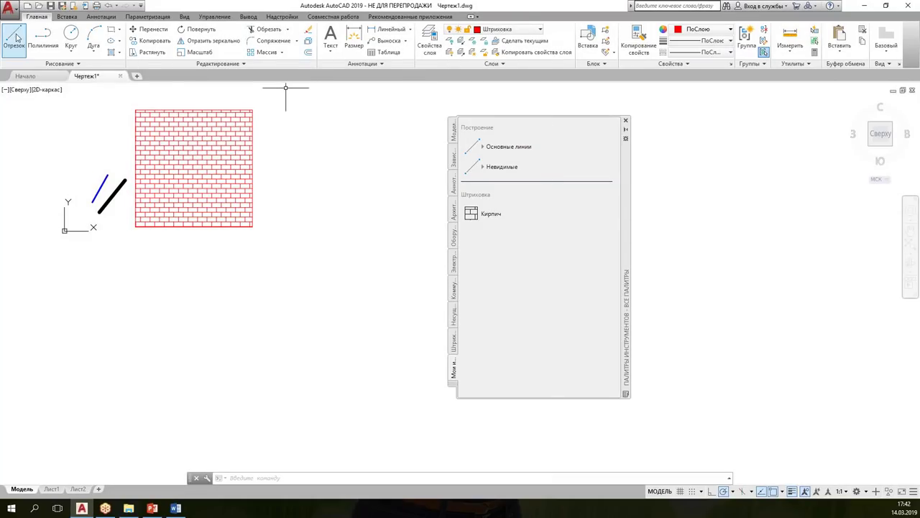
left_click(13, 35)
left_click(264, 323)
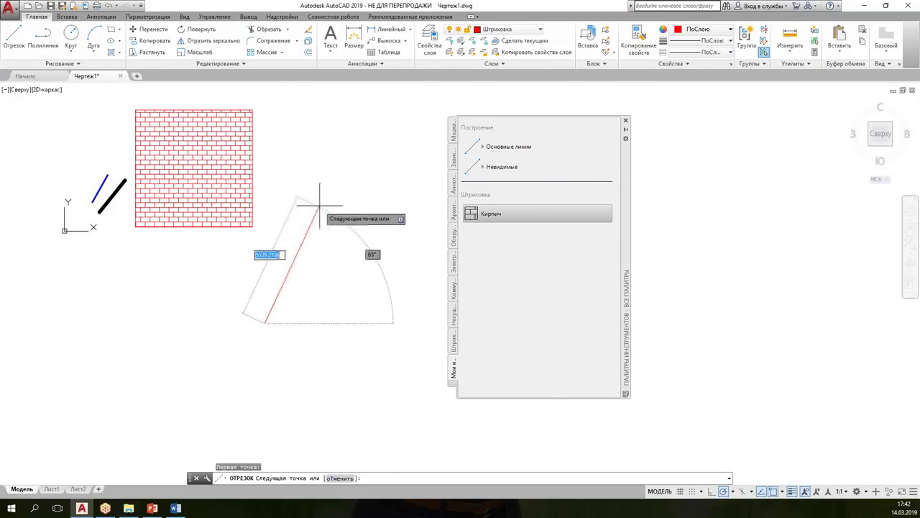
left_click(320, 208)
left_click(358, 302)
left_click(203, 276)
key("Escape")
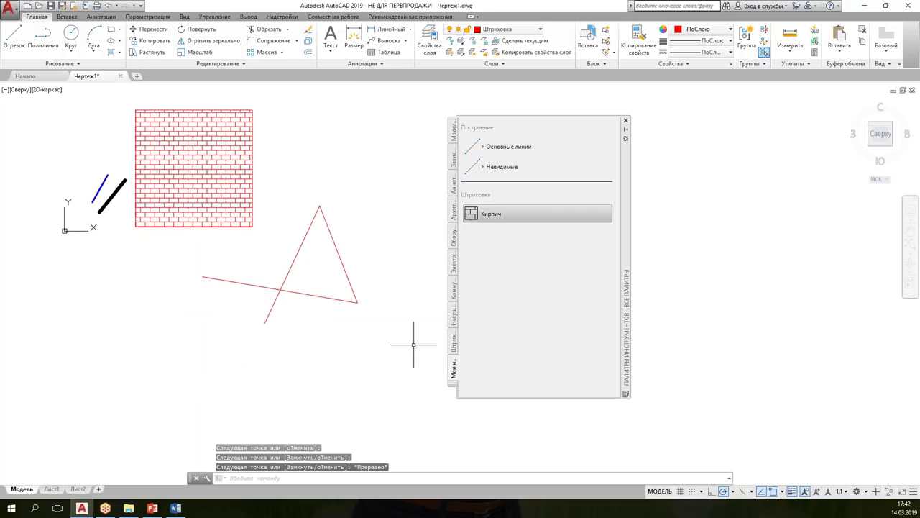
Step: Draw a thick black three-segment line on layer Основные with the Основные линии palette tool
mouse_move(626, 275)
left_mouse_down()
mouse_move(661, 290)
mouse_move(761, 289)
left_mouse_up()
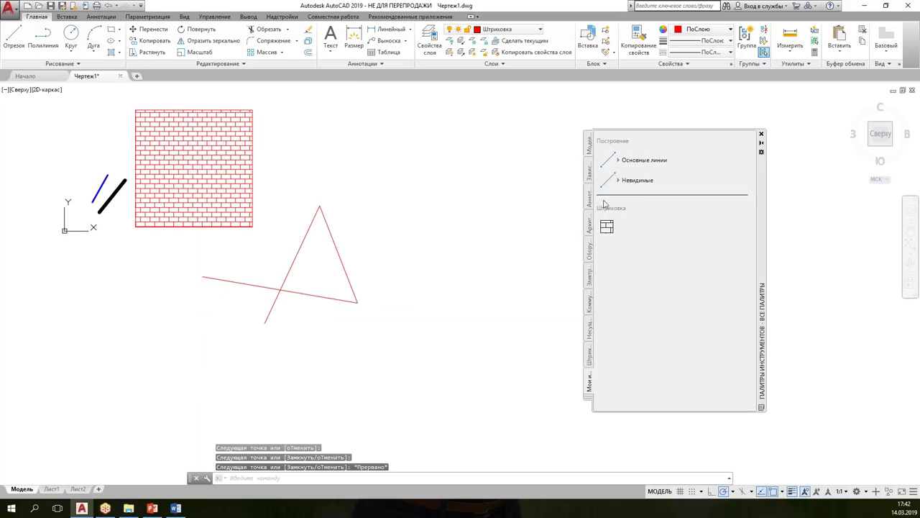
left_click(653, 164)
left_click(407, 272)
left_click(463, 177)
left_click(482, 255)
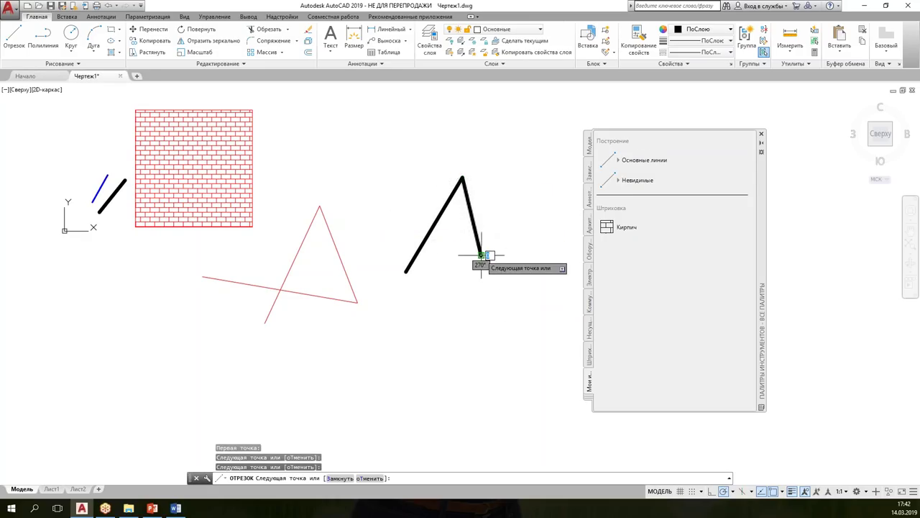
left_click(442, 300)
key("Escape")
scroll(477, 242, "up", 2)
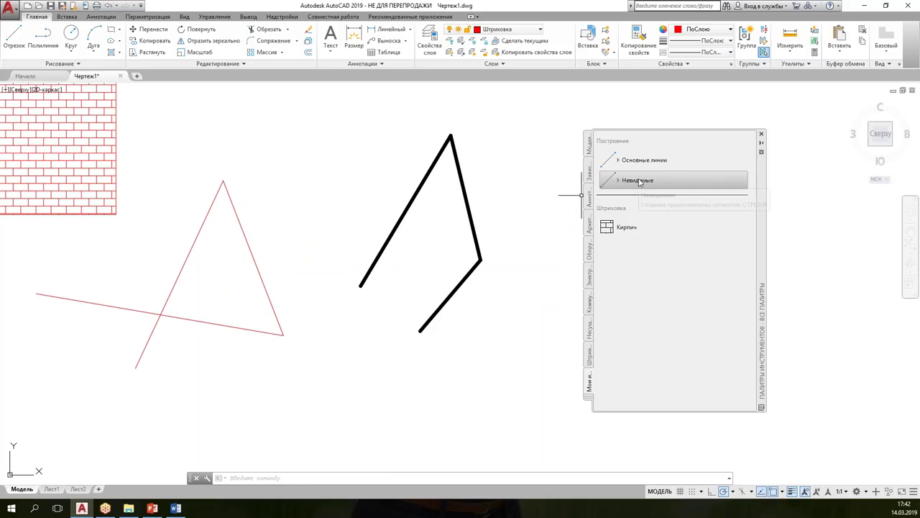
Step: Draw a blue three-segment hidden line with the Невидимые tool inside the thick black line
left_click(538, 30)
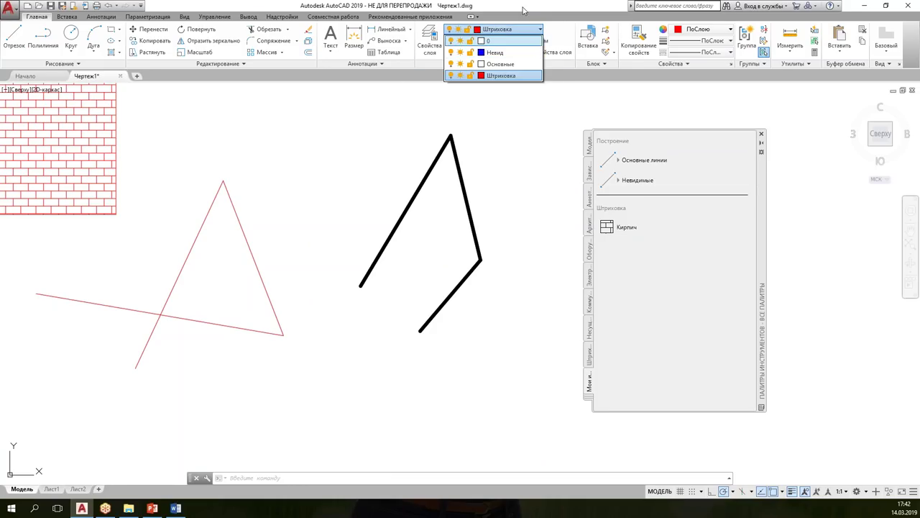
left_click(652, 180)
left_click(380, 294)
left_click(441, 194)
left_click(455, 244)
left_click(410, 308)
key("Escape")
scroll(471, 201, "up", 2)
scroll(472, 199, "up", 3)
scroll(443, 243, "up", 2)
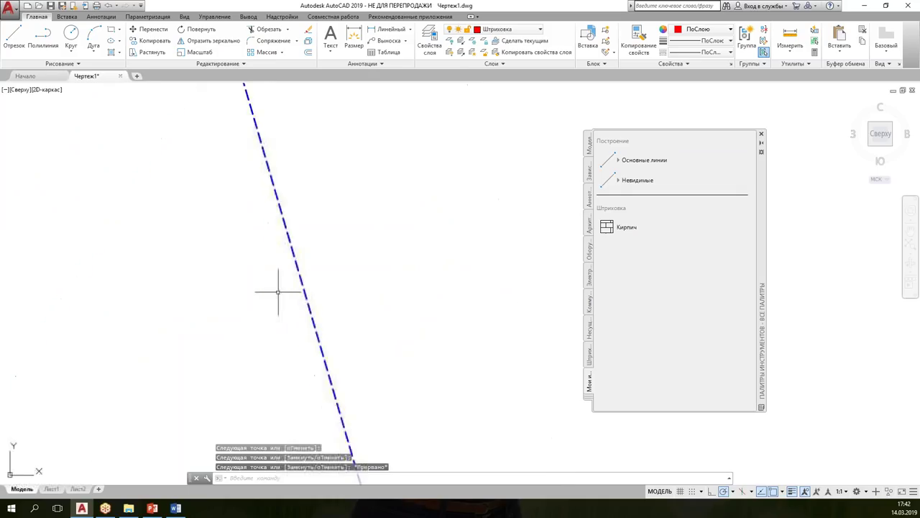
scroll(302, 317, "down", 1)
scroll(185, 349, "down", 3)
scroll(192, 345, "down", 2)
scroll(241, 349, "down", 3)
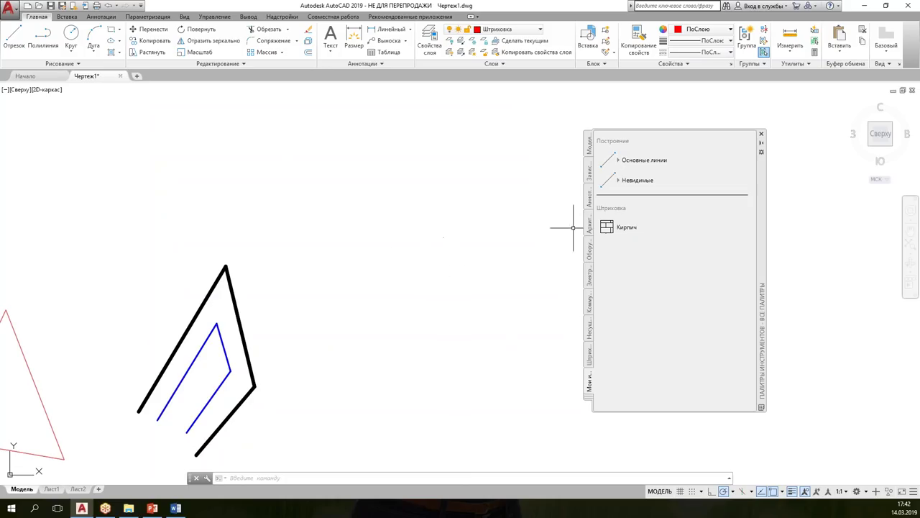
Step: Switch to the Основные линии tool and show its flyout of alternative shapes
left_click(620, 182)
right_click(620, 181)
left_click(613, 161)
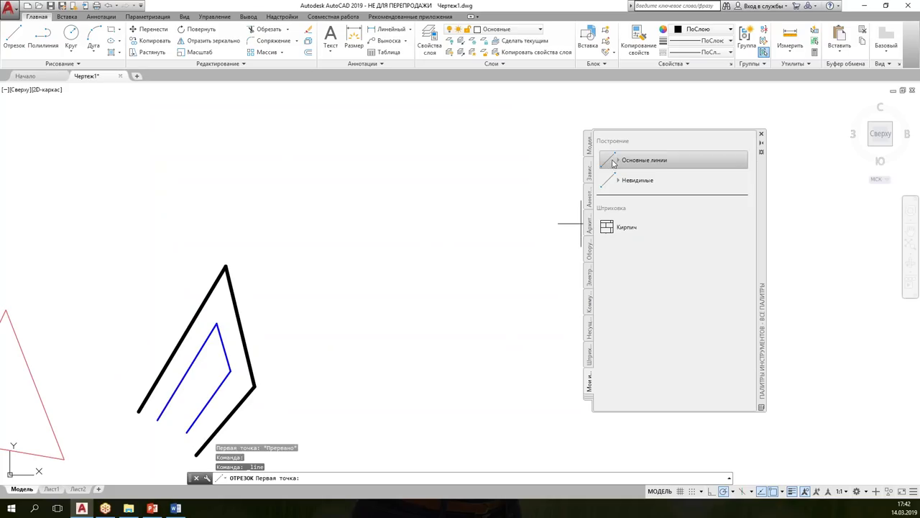
key("Escape")
key("Escape")
left_click(619, 162)
left_click(620, 163)
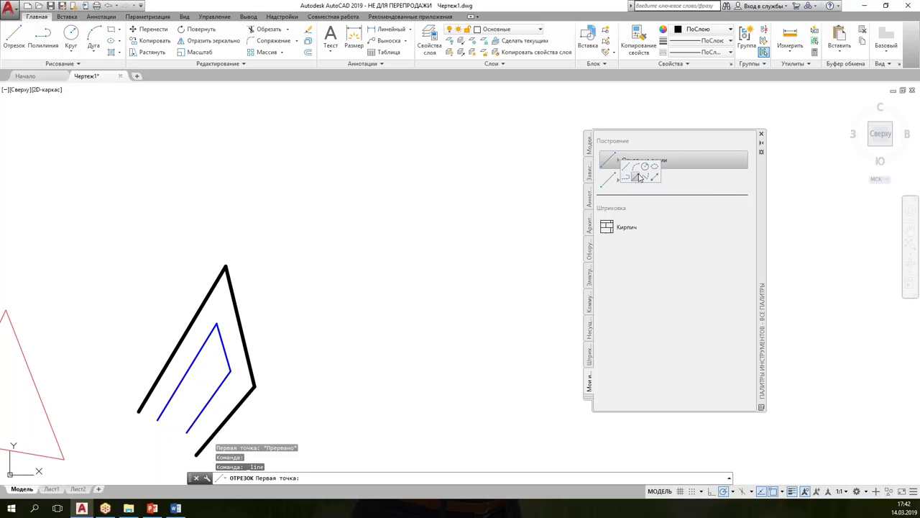
Step: Draw a thick black circle on layer Основные beside the black shape's peak
left_click(645, 169)
left_click(294, 272)
left_click(351, 299)
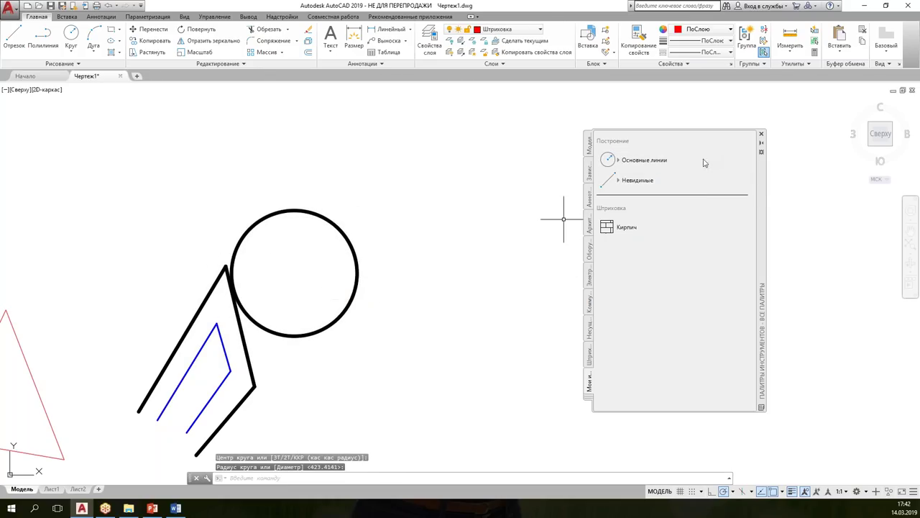
Step: Draw a six-point blue wavy spline on layer Невид, starting inside the circle
left_click(619, 181)
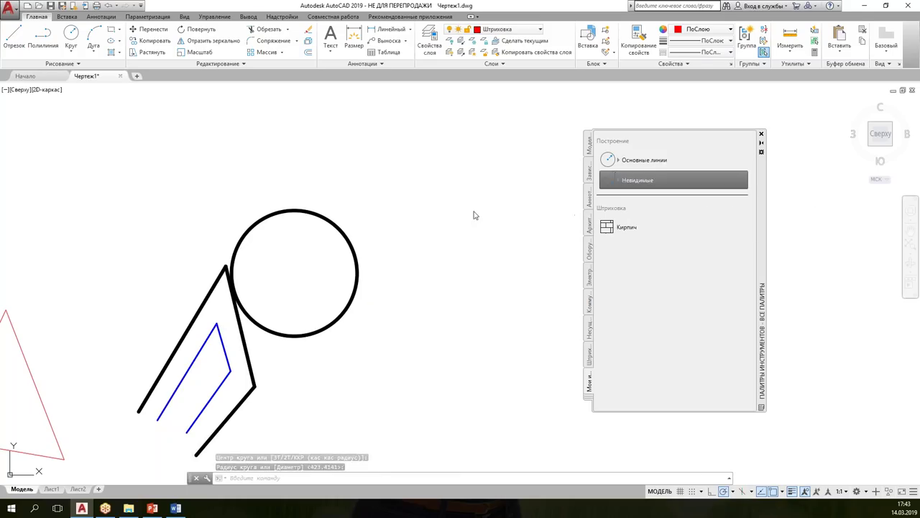
left_click(326, 266)
left_click(363, 196)
left_click(415, 251)
left_click(469, 184)
left_click(506, 270)
left_click(441, 377)
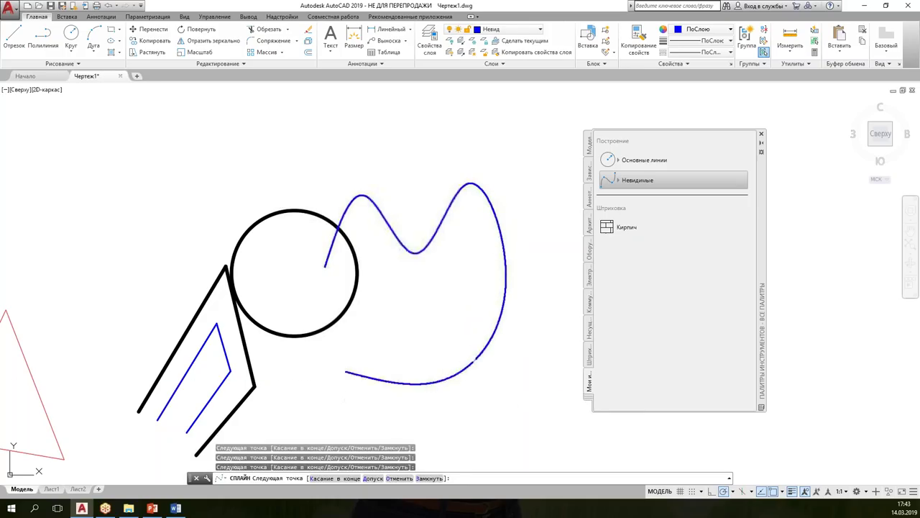
key("Return")
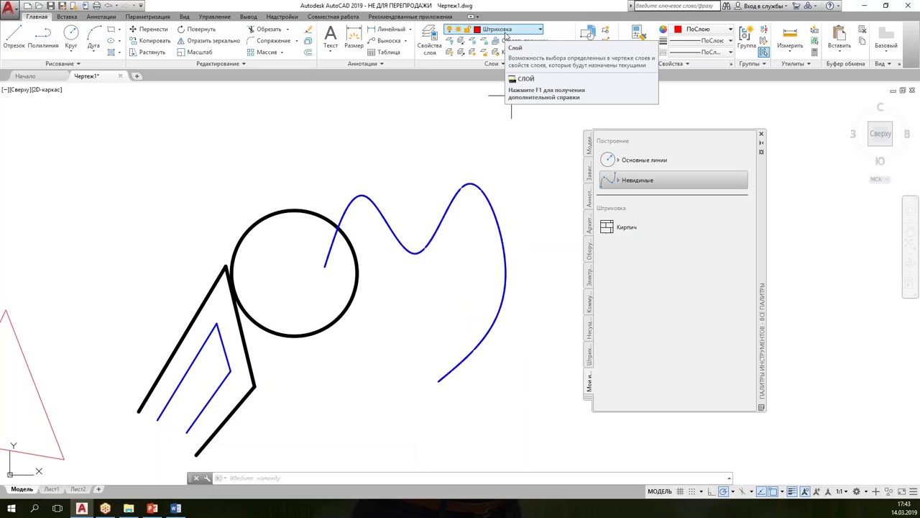
scroll(273, 309, "down", 2)
scroll(292, 288, "down", 2)
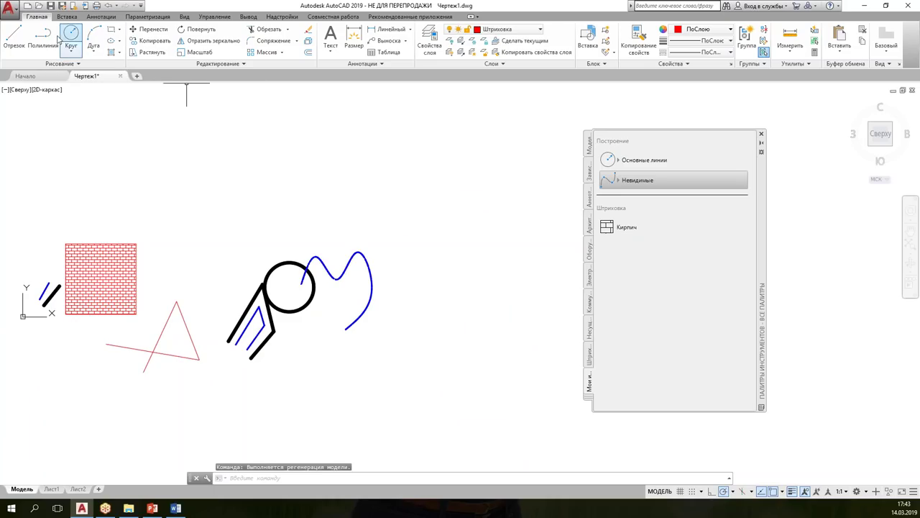
scroll(251, 314, "up", 2)
scroll(251, 315, "up", 2)
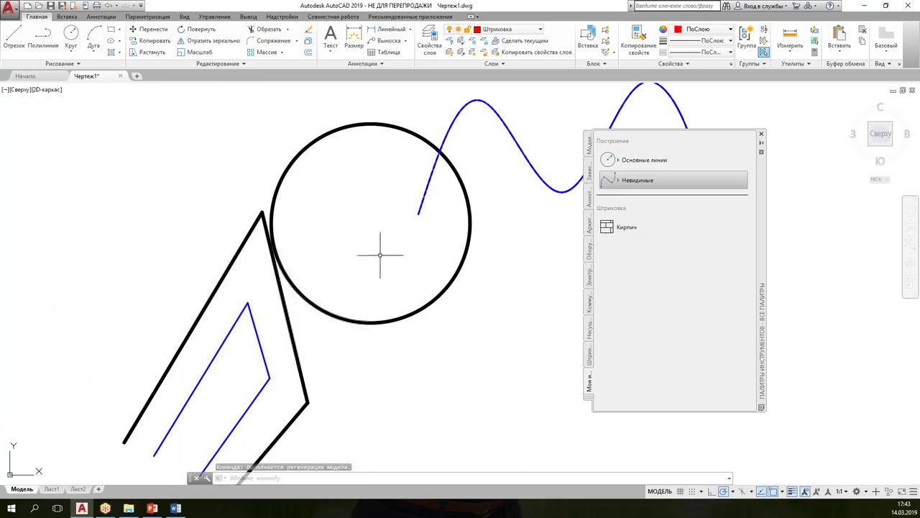
Step: Fill the black circle with the Кирпич palette hatch and start a new blank drawing
left_click(615, 230)
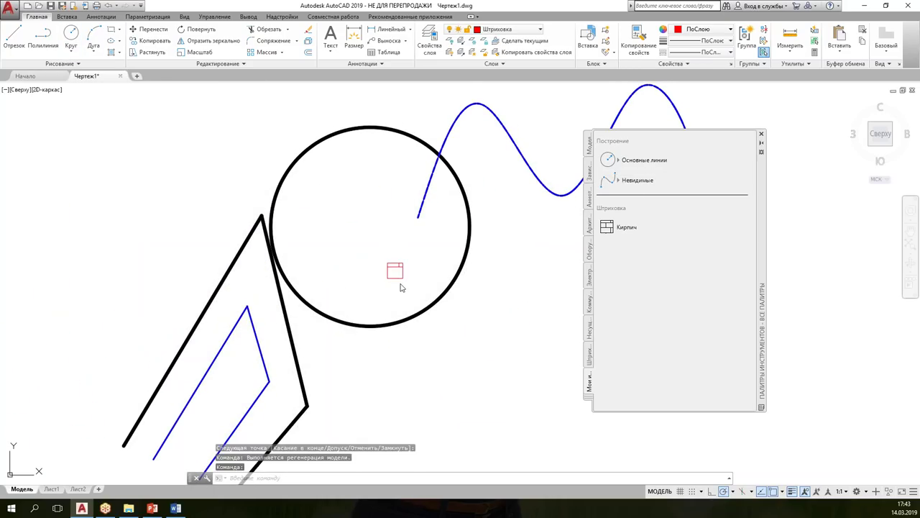
left_click(401, 282)
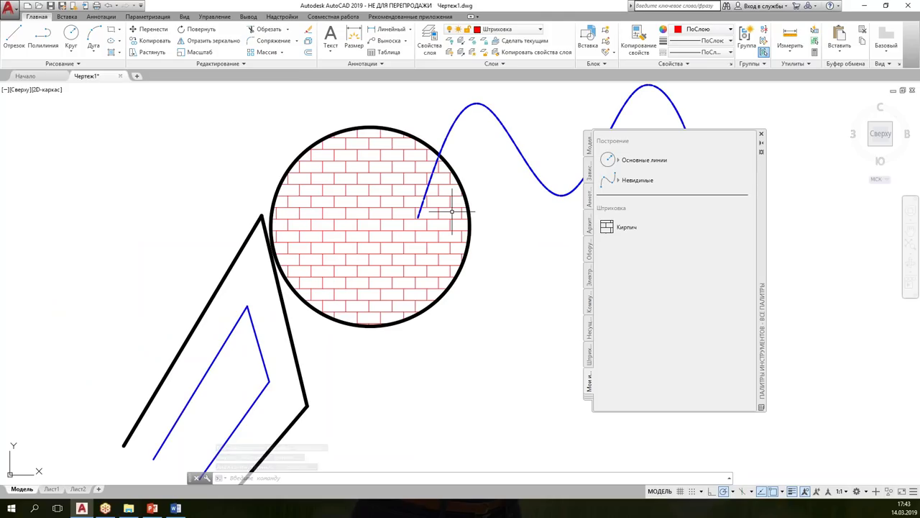
scroll(218, 282, "down", 4)
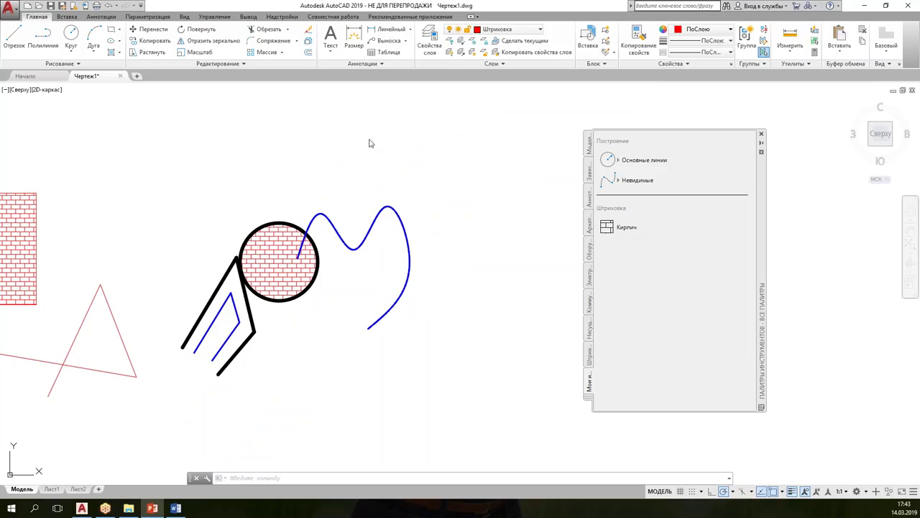
left_click(137, 76)
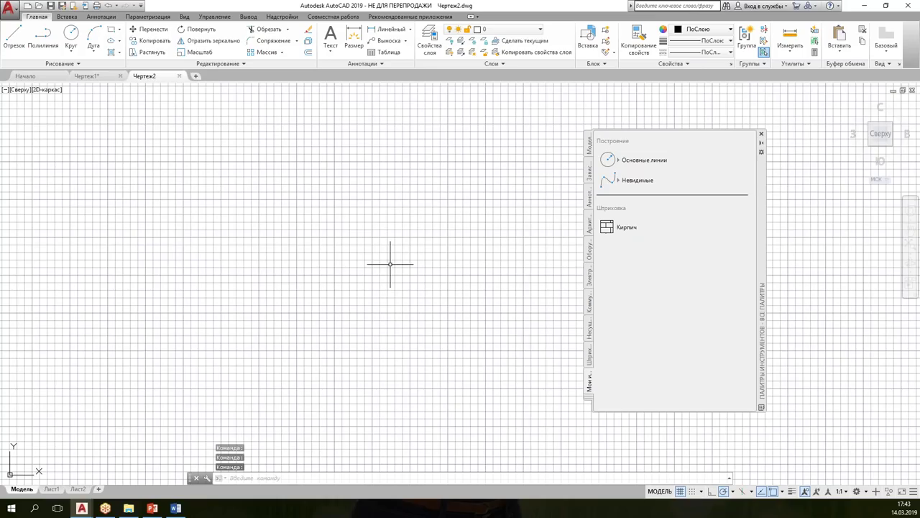
Step: Turn off the grid in Чертеж2 and confirm it only has layer 0
key("F7")
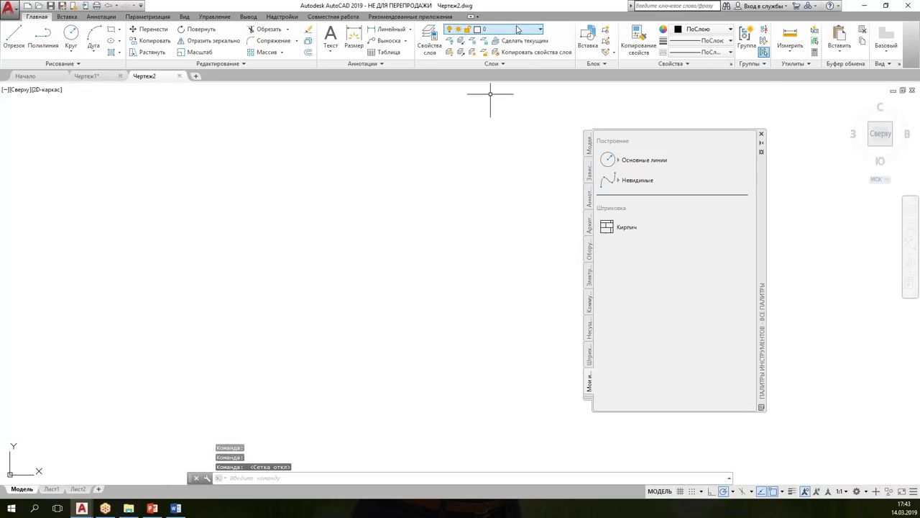
left_click(517, 29)
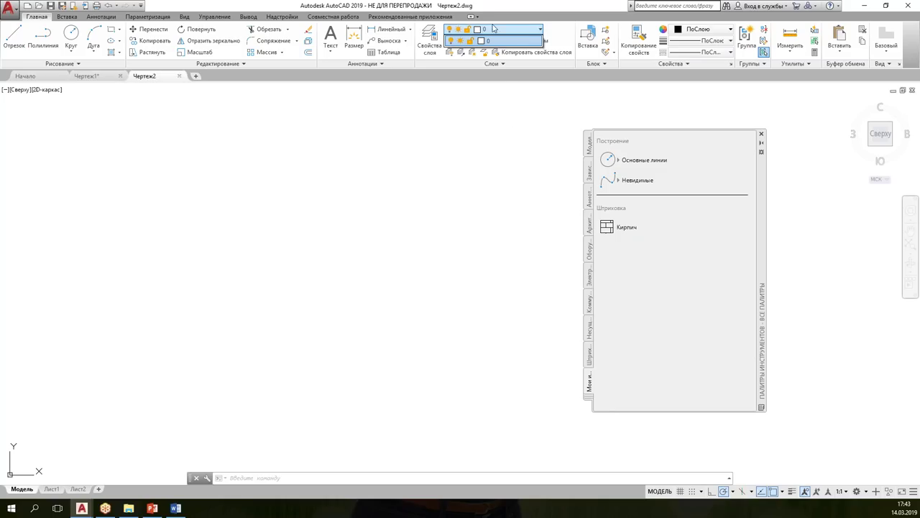
left_click(371, 123)
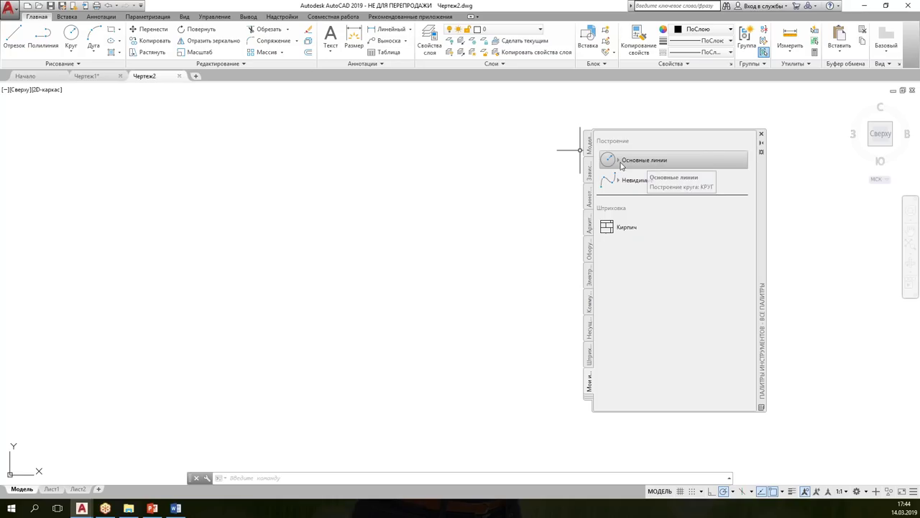
Step: Draw a four-point zigzag on layer Основные with the Основные линии tool
left_click(620, 161)
left_click(626, 169)
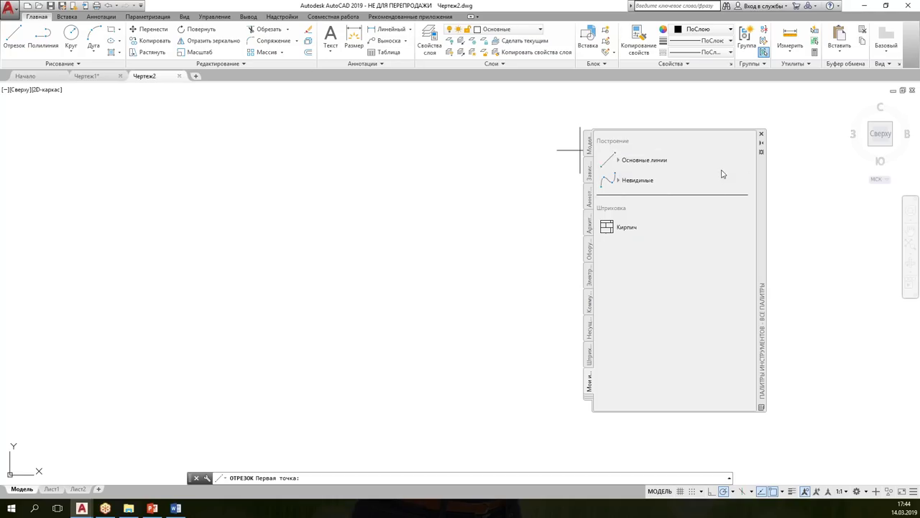
left_click(50, 340)
left_click(234, 153)
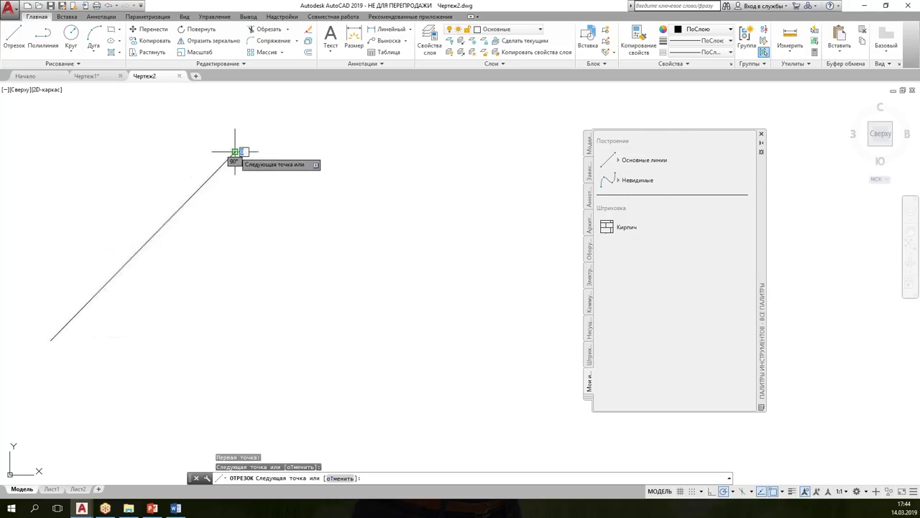
left_click(294, 278)
left_click(400, 229)
key("Escape")
left_click(507, 29)
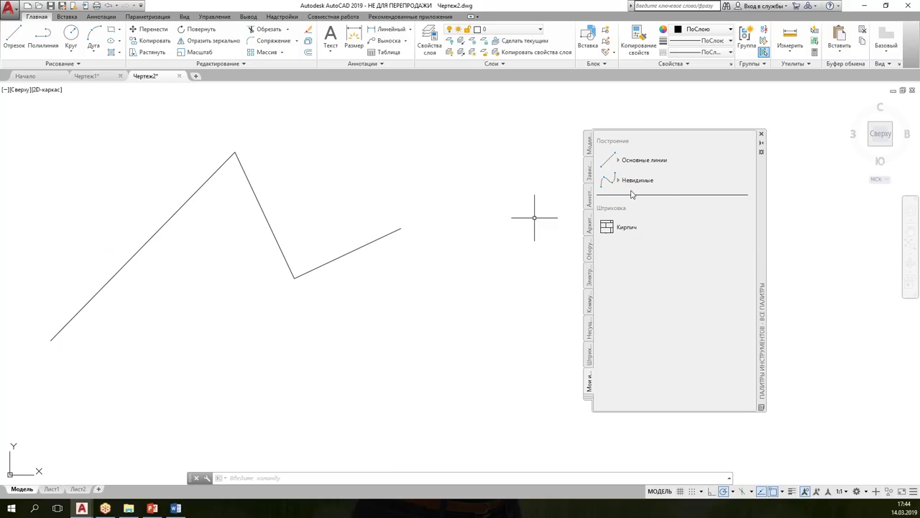
Step: Draw a blue three-point spline on layer Невид with the Невидимые tool
left_click(396, 344)
left_click(435, 187)
left_click(478, 273)
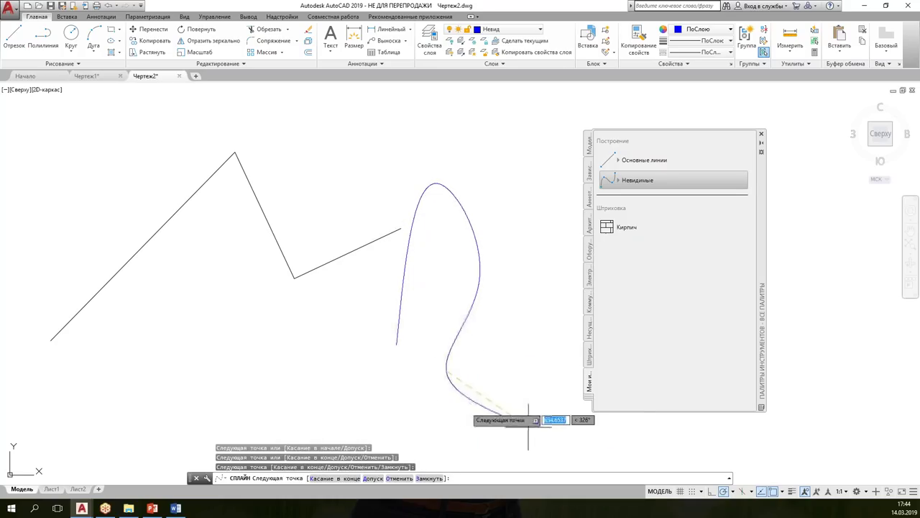
left_click(531, 399)
key("Return")
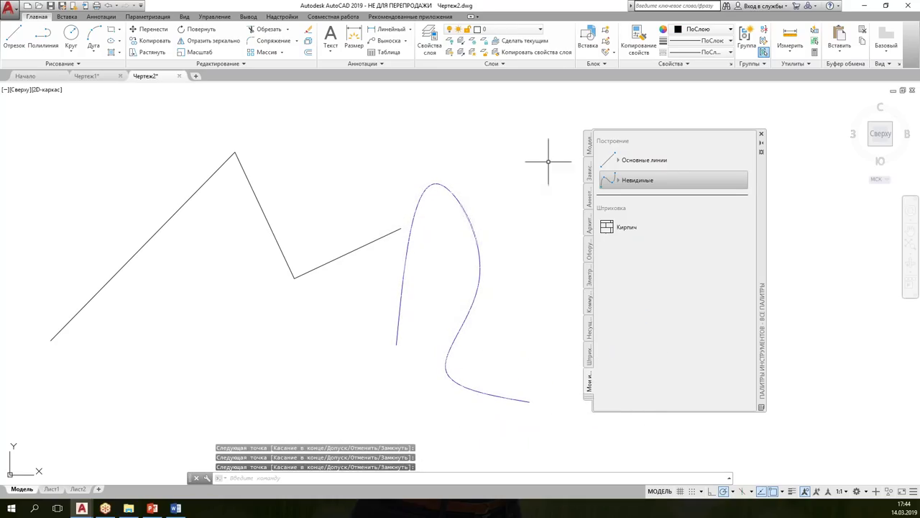
left_click(503, 30)
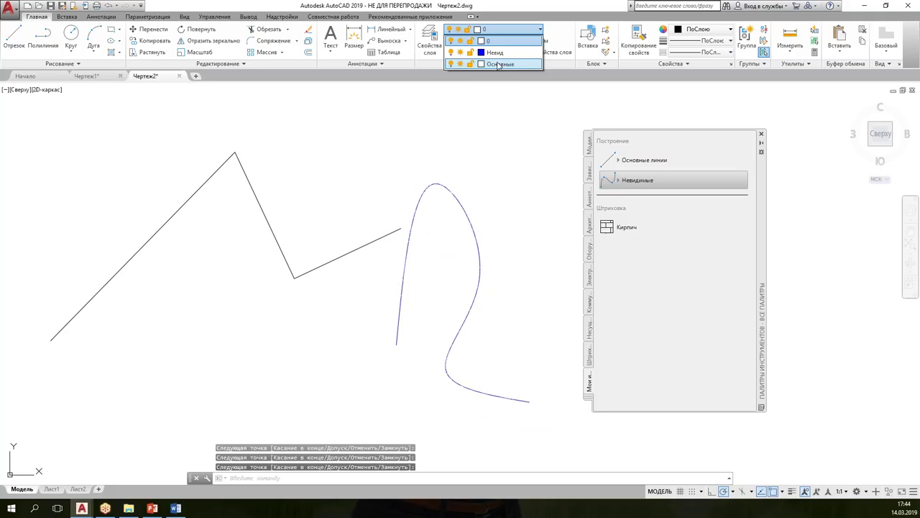
Step: Draw a circle below the zigzag and fill it with the Кирпич brick hatch
left_click(70, 36)
left_click(71, 36)
left_click(175, 338)
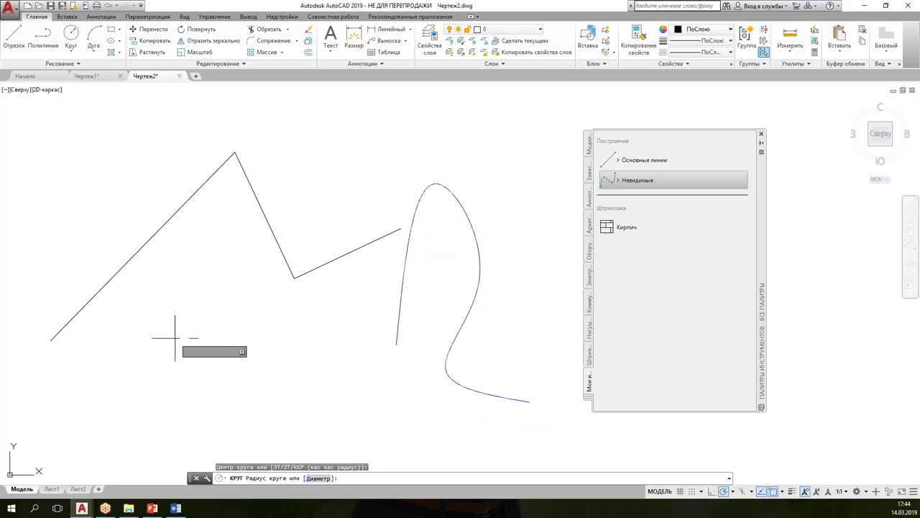
left_click(233, 361)
key("Escape")
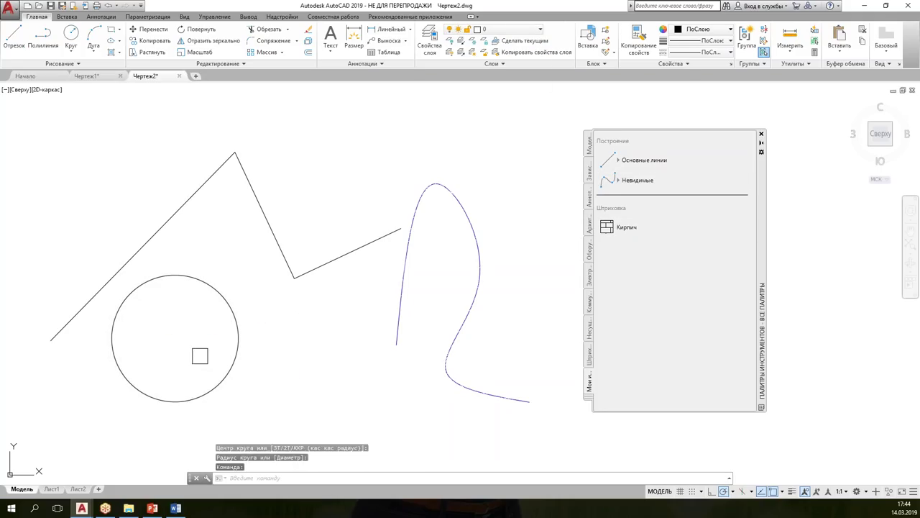
left_click(200, 356)
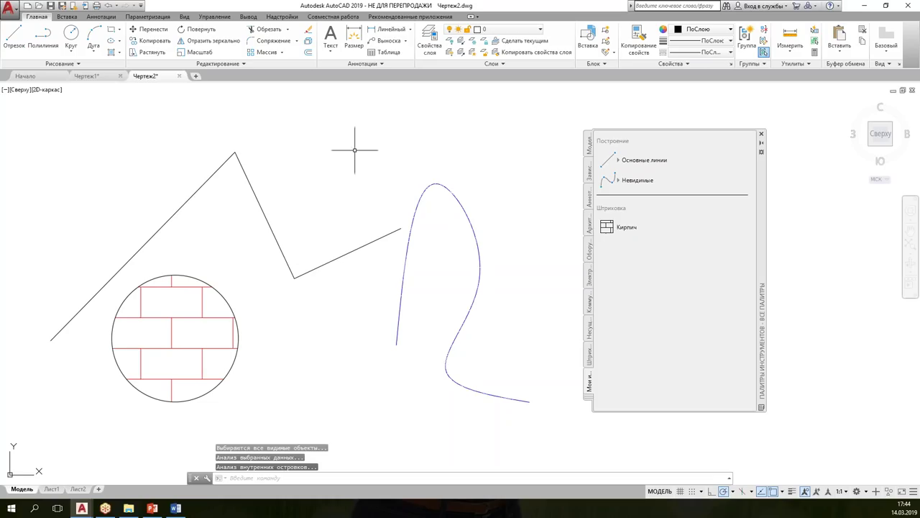
Step: Review the Невид, Основные and Штриховка layers added to Чертеж2, then enter АП
left_click(517, 30)
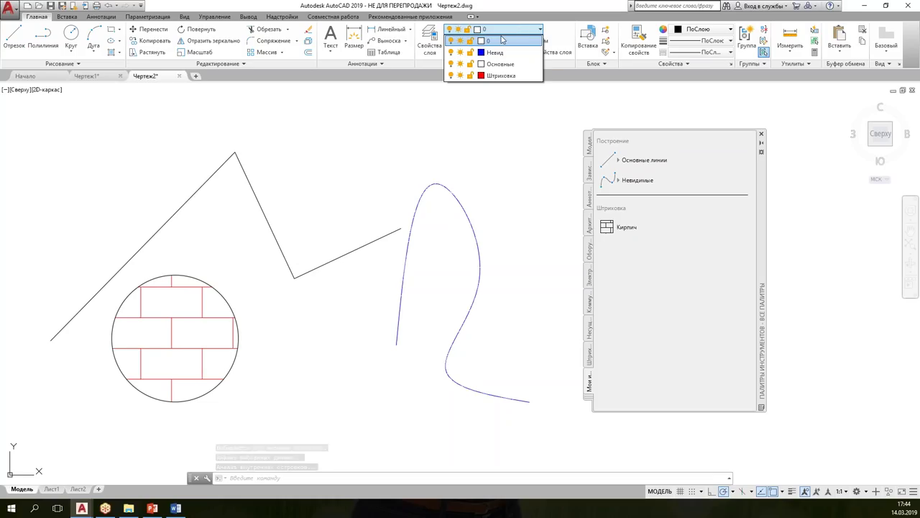
key("Escape")
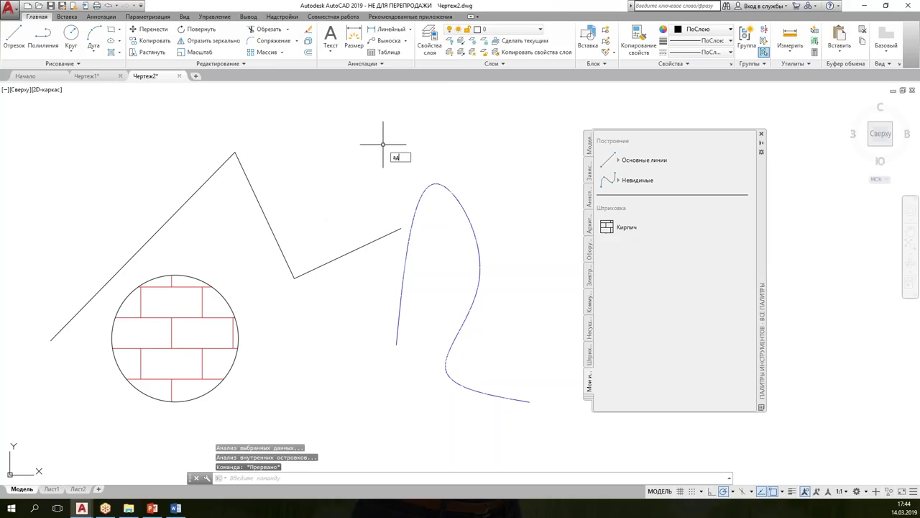
type("ап")
key("Return")
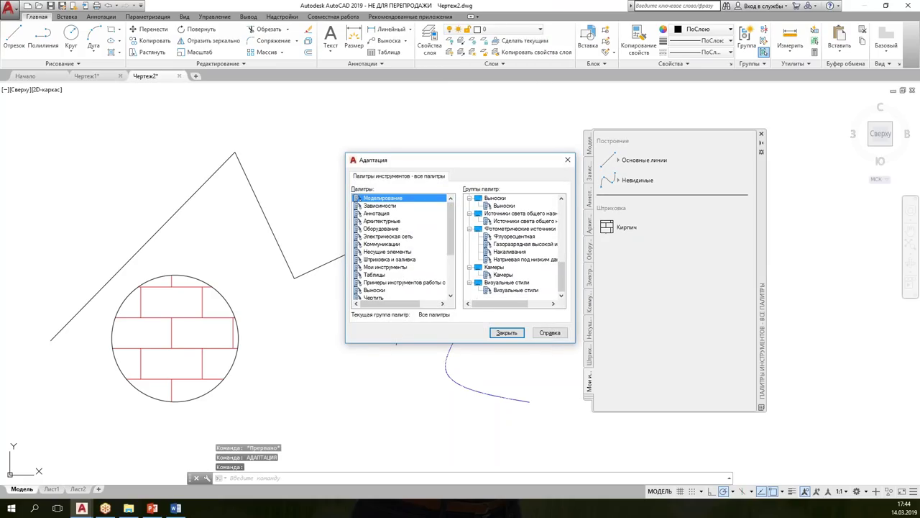
left_click_drag(419, 165, 368, 82)
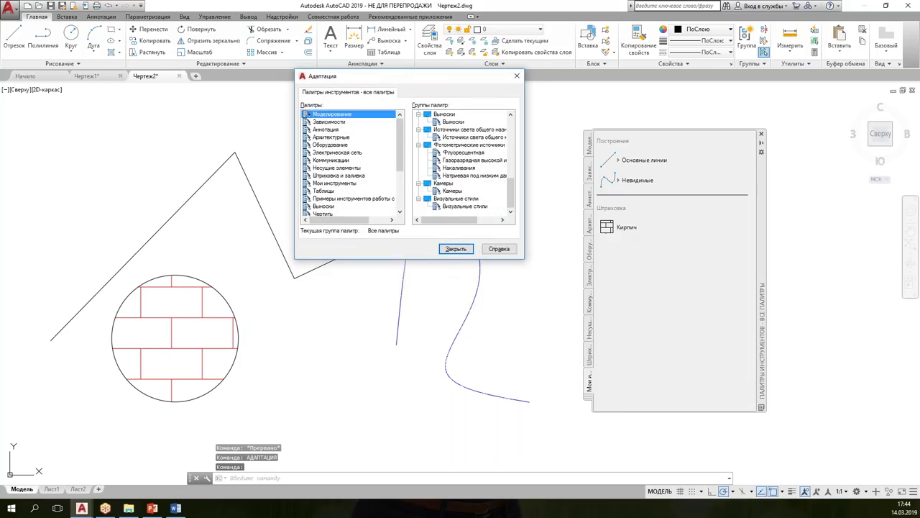
left_click_drag(446, 259, 446, 366)
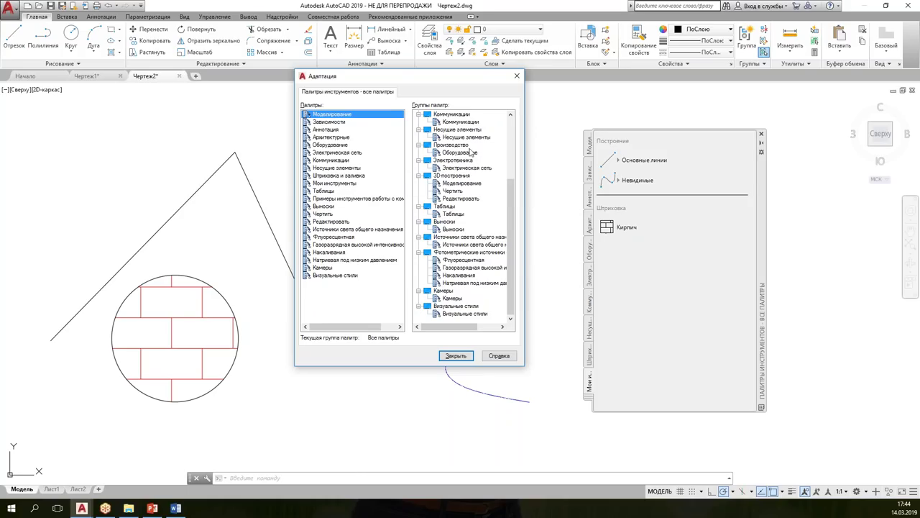
left_click_drag(507, 189, 532, 120)
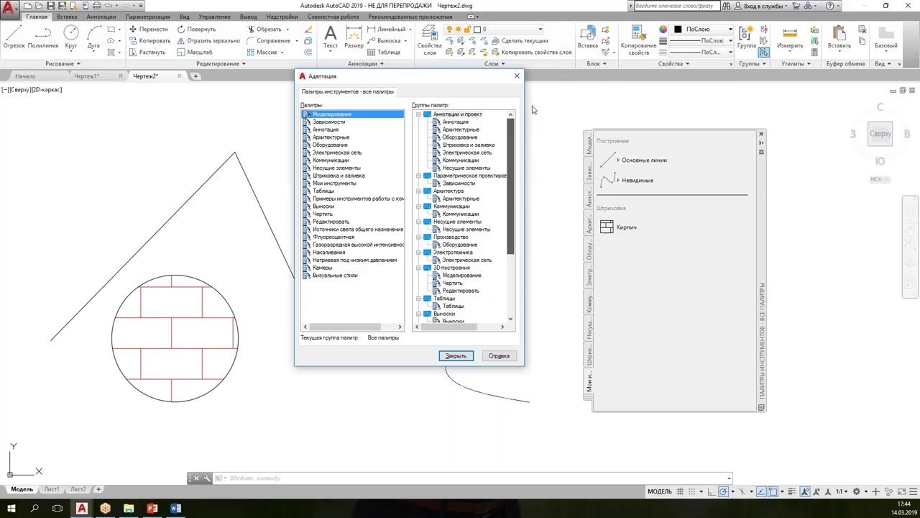
left_click(344, 184)
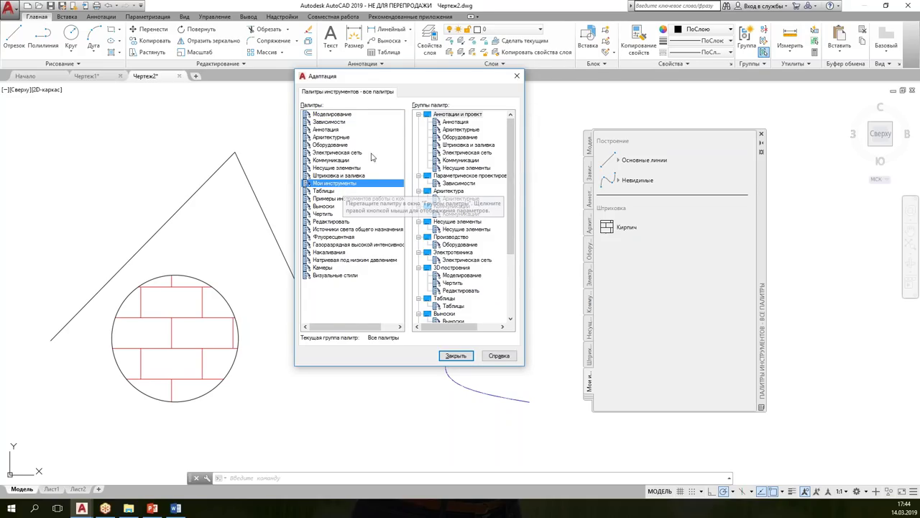
right_click(344, 185)
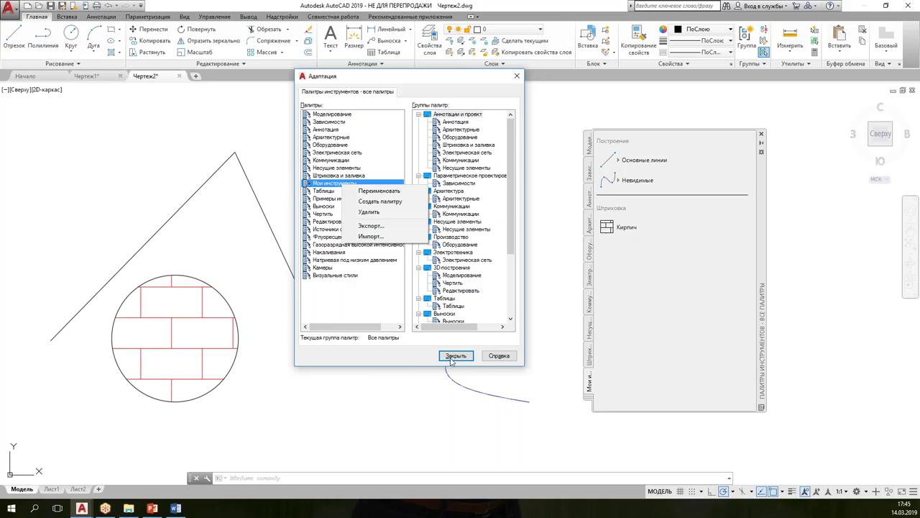
left_click(453, 356)
scroll(290, 328, "down", 2)
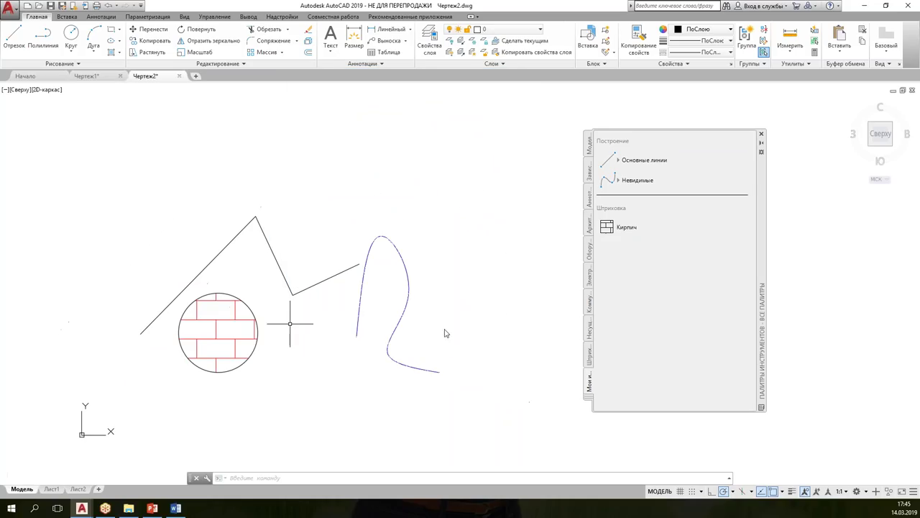
Step: Switch to Чертеж1 and save it as Чертеж1.dwg in the Documents folder
left_click(442, 318)
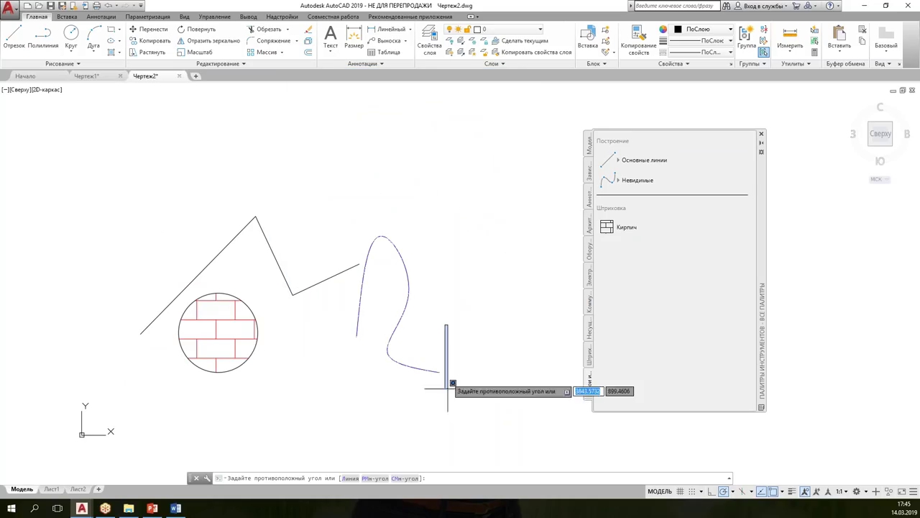
left_click(72, 76)
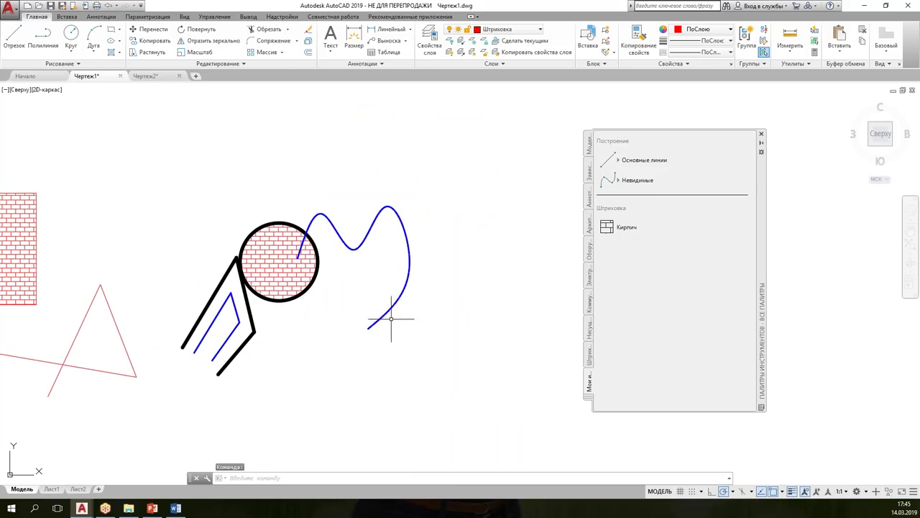
left_click(51, 5)
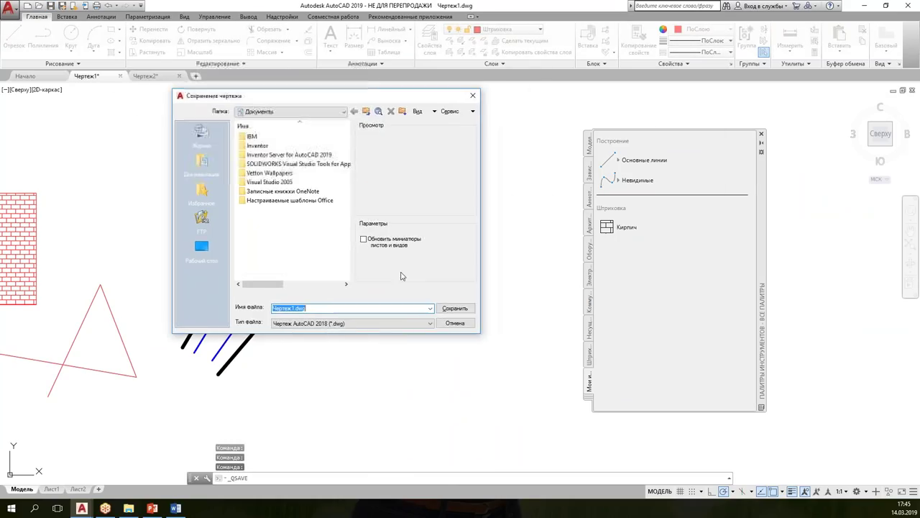
left_click(443, 309)
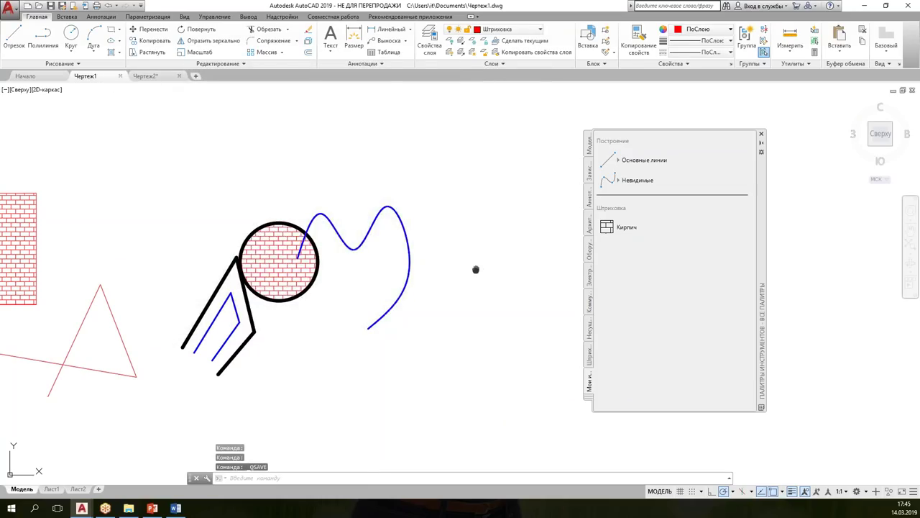
middle_click_drag(484, 263, 338, 265)
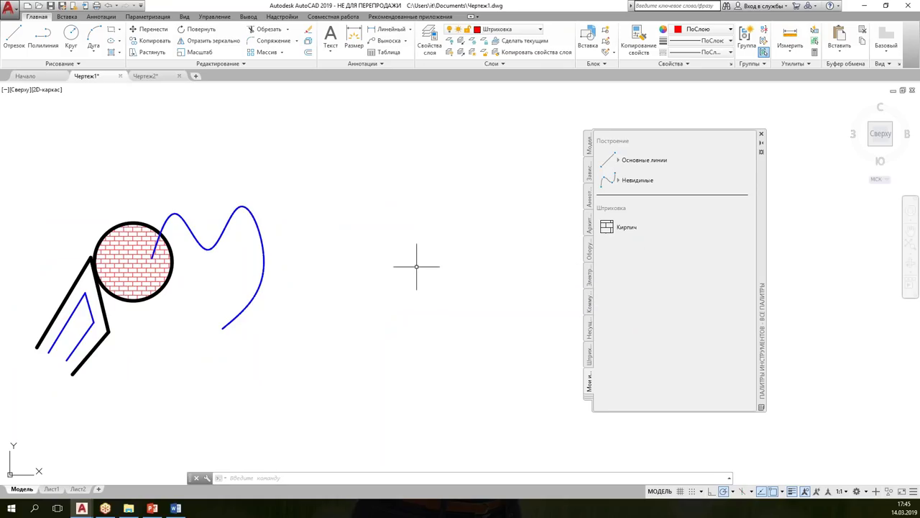
key("ctrl+2")
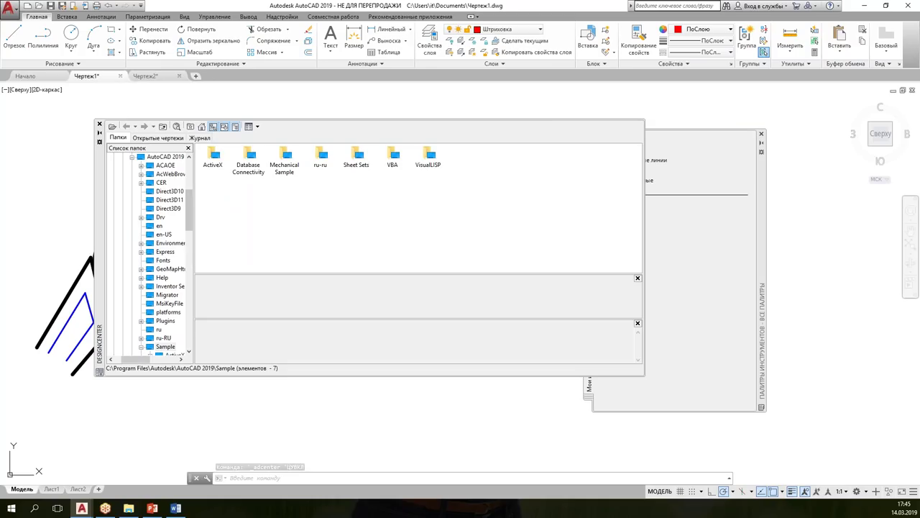
Step: Browse DesignCenter to the Блоки of Sample > ru-ru > DesignCenter > Kitchens.dwg
mouse_move(194, 238)
left_mouse_down()
mouse_move(262, 238)
mouse_move(264, 260)
left_mouse_up()
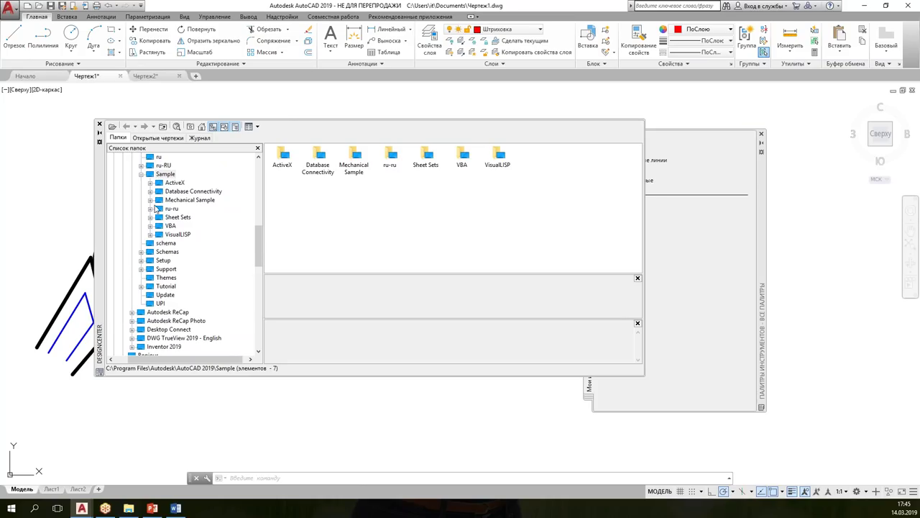
left_click(150, 209)
left_click(159, 217)
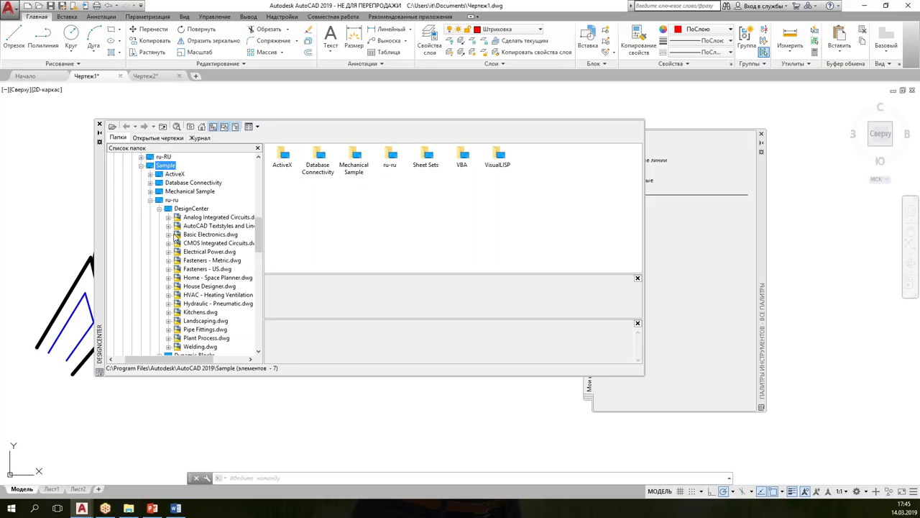
scroll(178, 277, "down", 1)
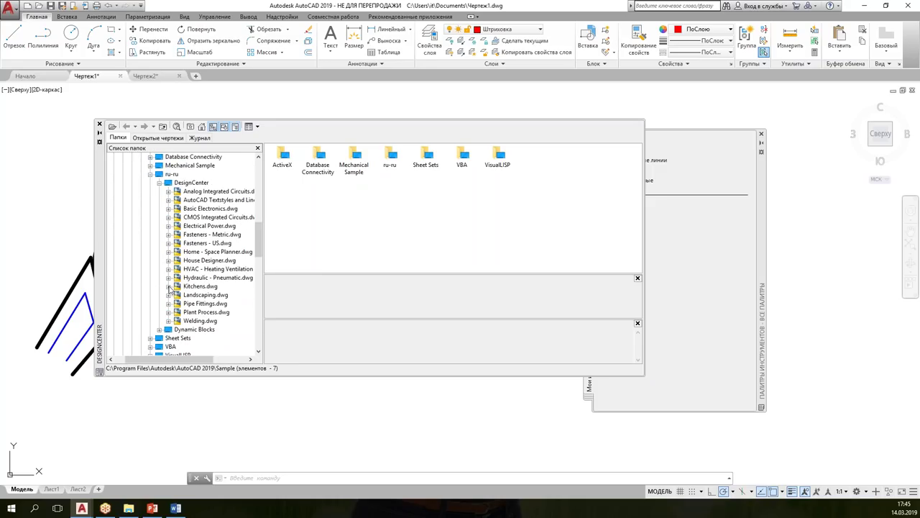
left_click(169, 286)
left_click(195, 252)
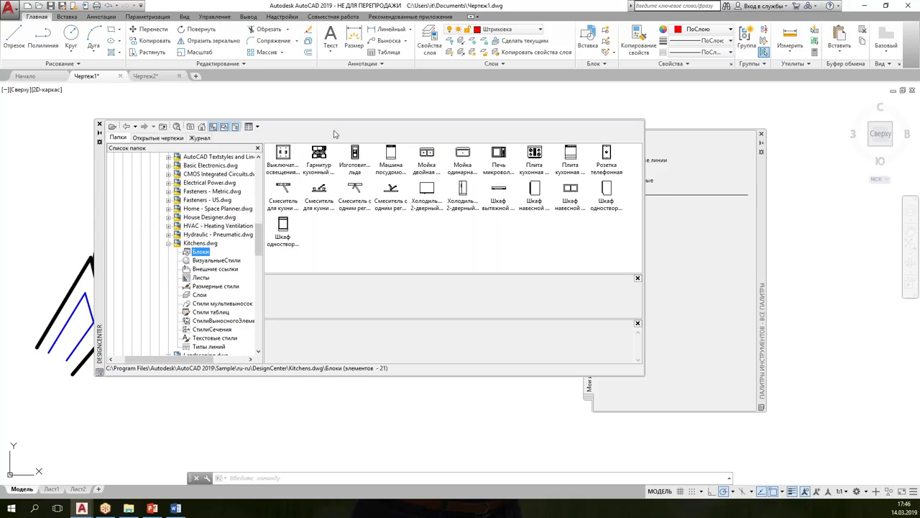
left_click_drag(101, 201, 57, 166)
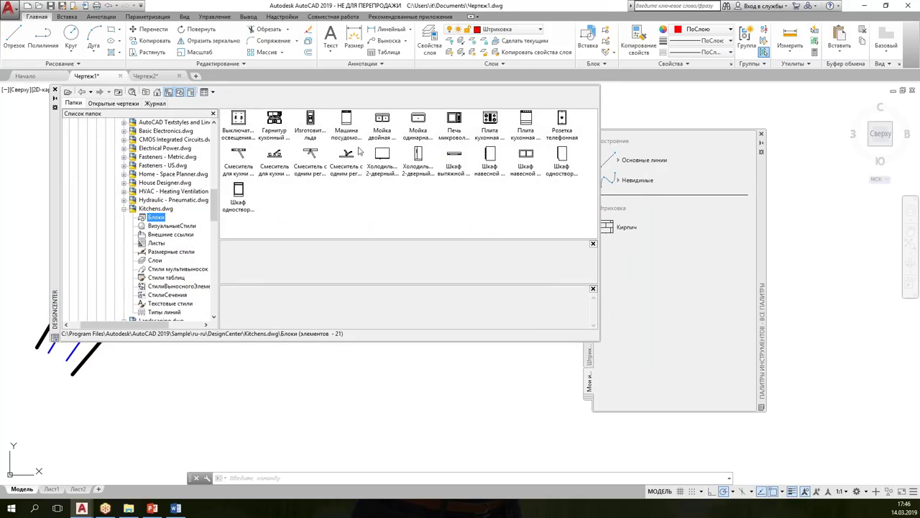
Step: Insert the dishwasher and kitchen stove blocks into the drawing and close DesignCenter
left_click_drag(346, 122, 322, 412)
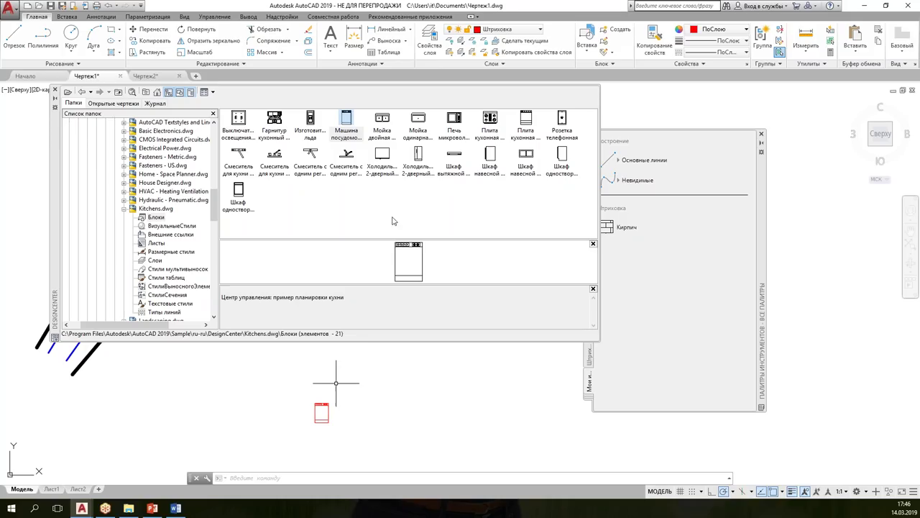
left_click_drag(490, 119, 377, 420)
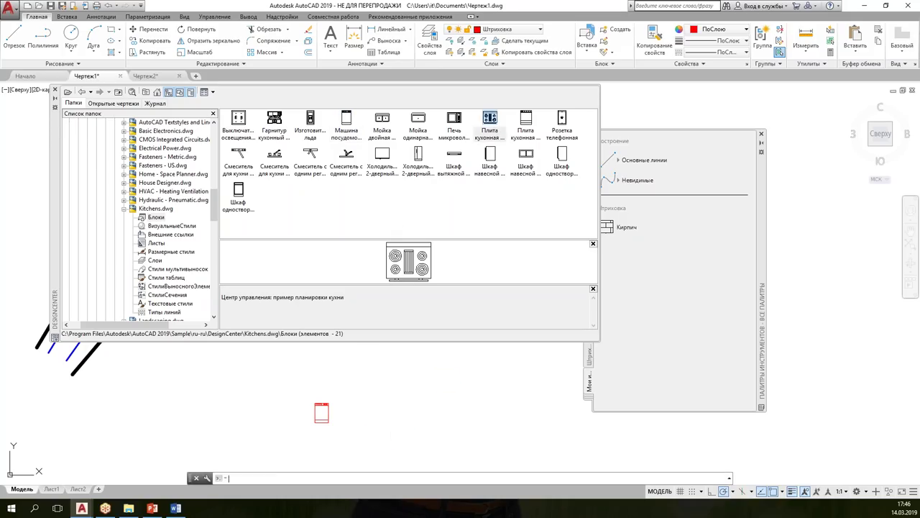
left_click(54, 90)
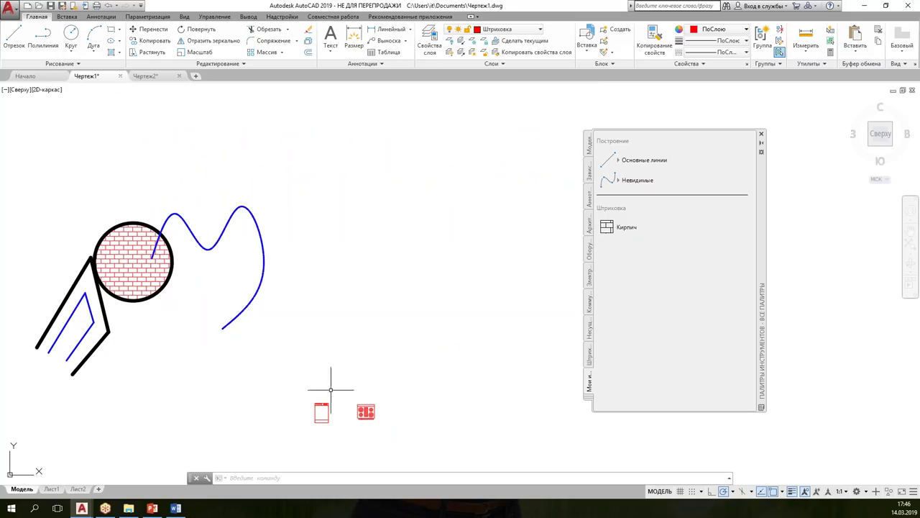
scroll(364, 421, "up", 4)
scroll(281, 367, "up", 2)
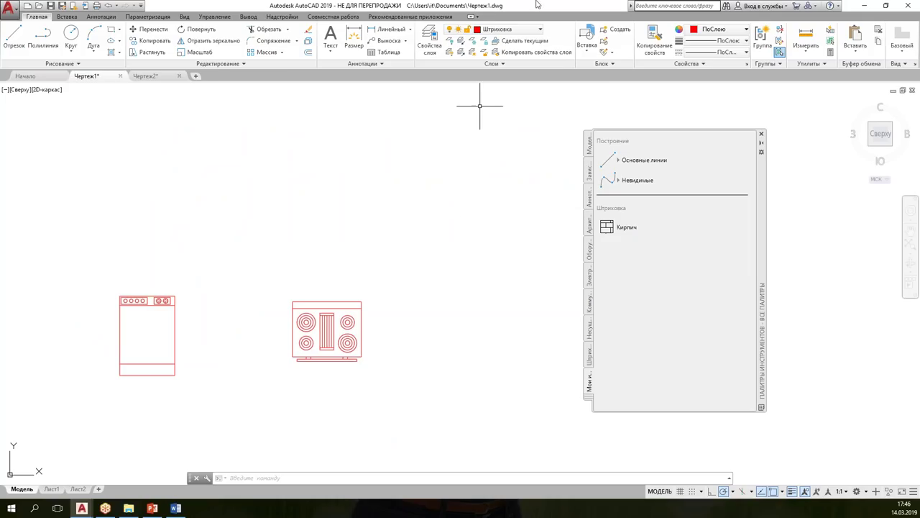
Step: Create layer Блоки with green colour in the Layer Properties Manager via СЛОЙ
type("Сло")
key("Return")
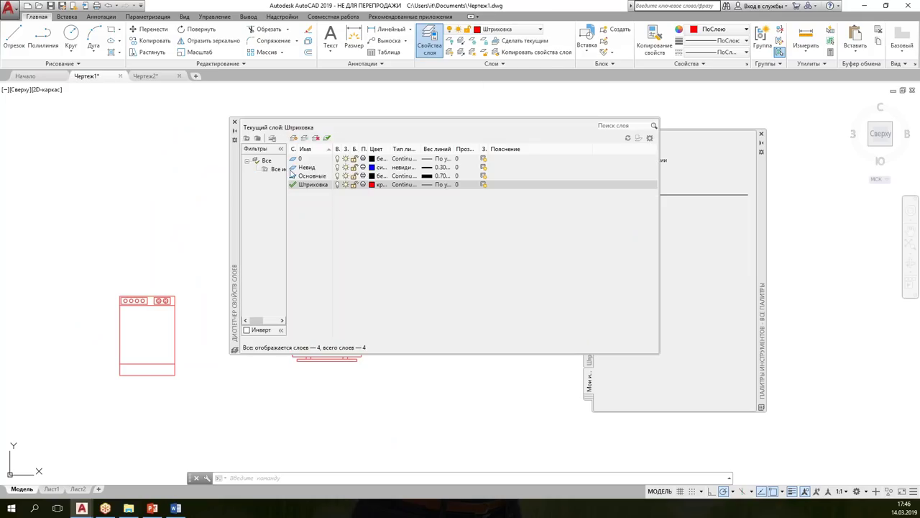
key("alt+n")
type("Блоки")
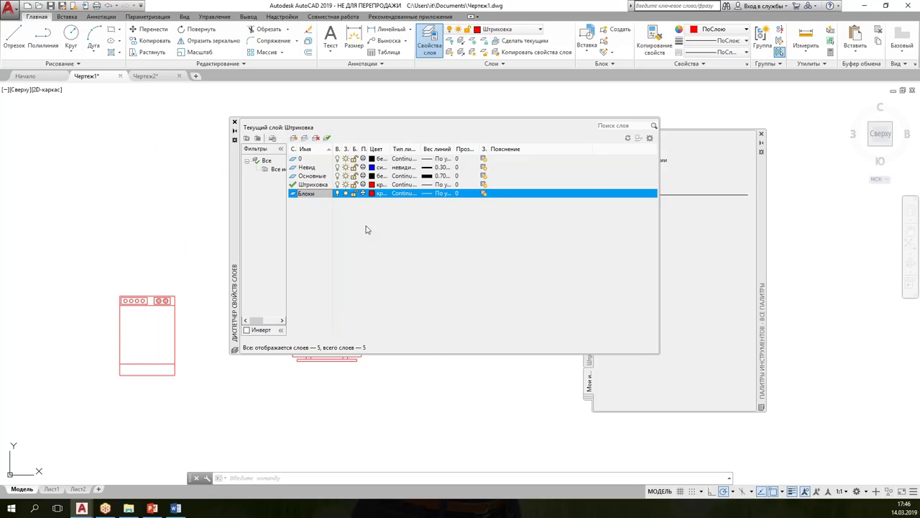
left_click(366, 230)
left_click(373, 194)
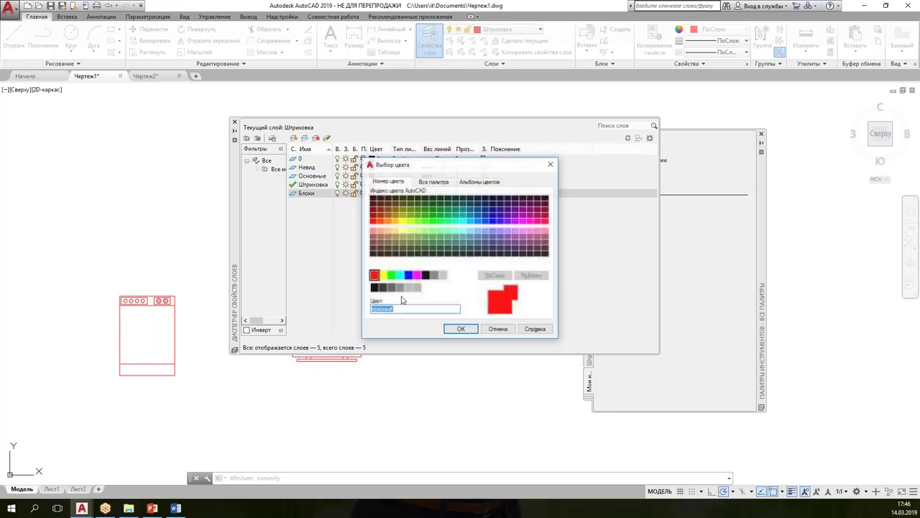
left_click(408, 274)
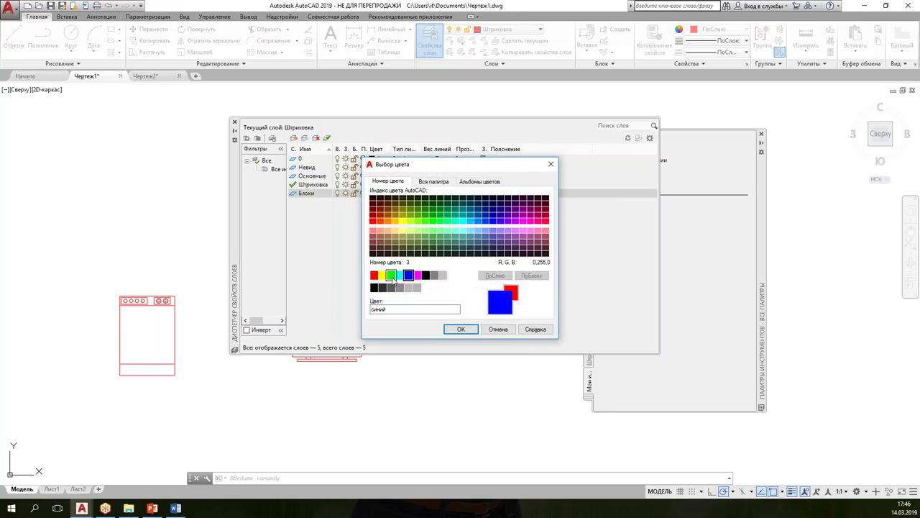
left_click(391, 275)
left_click(468, 329)
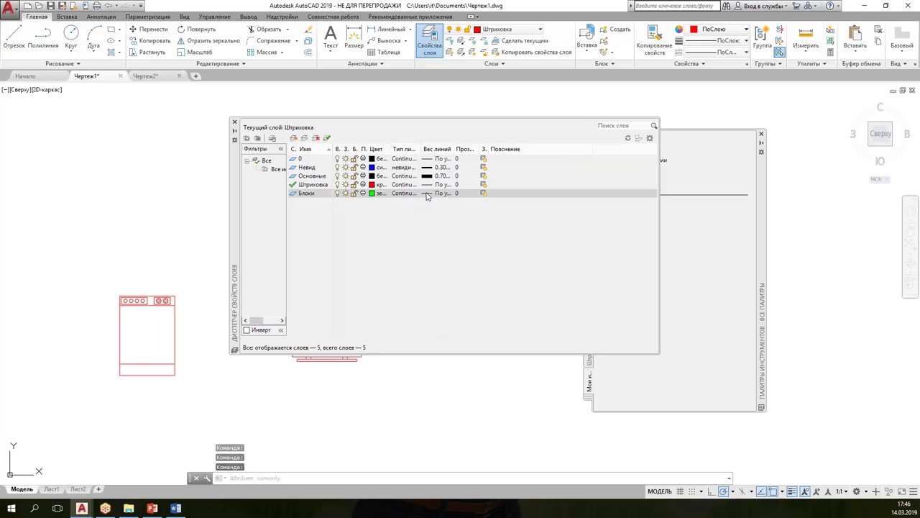
left_click(235, 124)
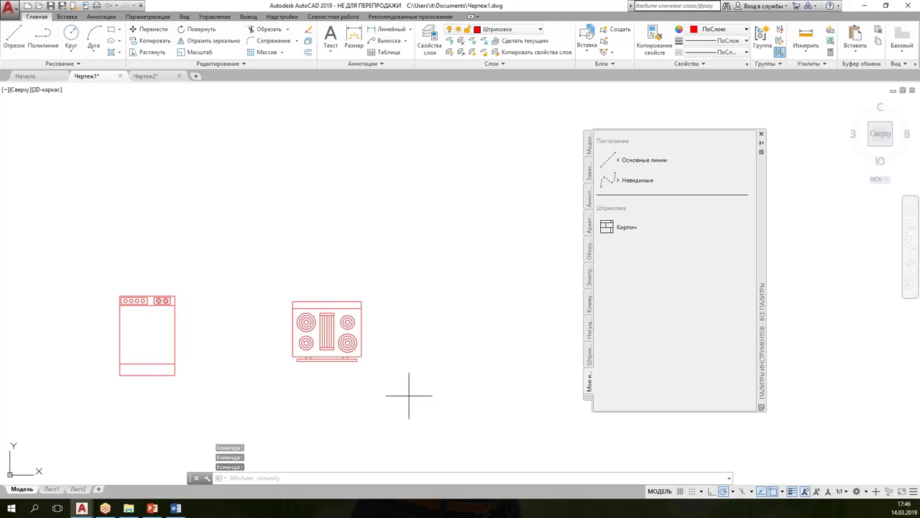
Step: Move the kitchen stove block onto layer Блоки, deselect it, and save Чертеж1.dwg
left_click(460, 396)
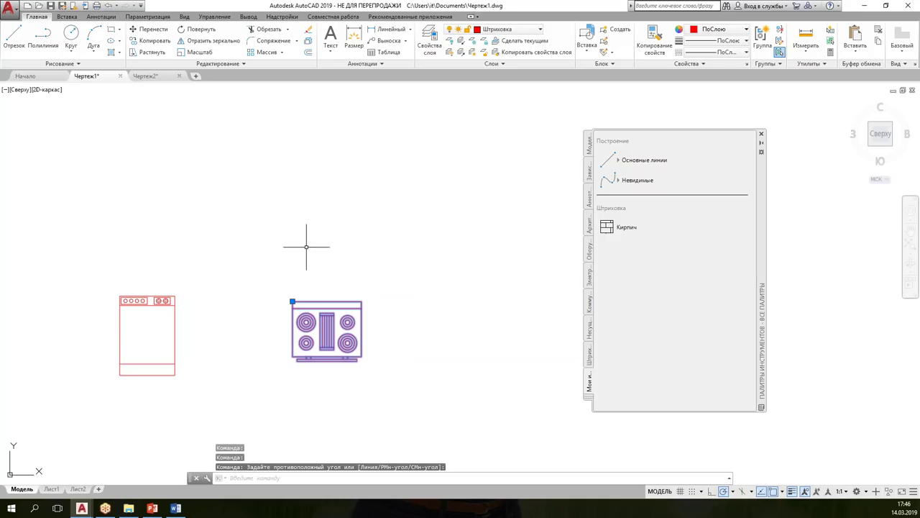
left_click(530, 32)
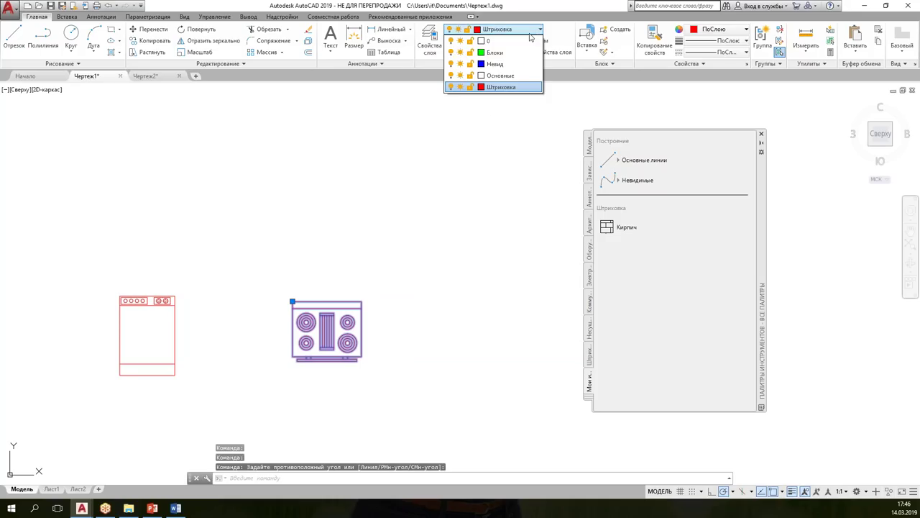
left_click(512, 53)
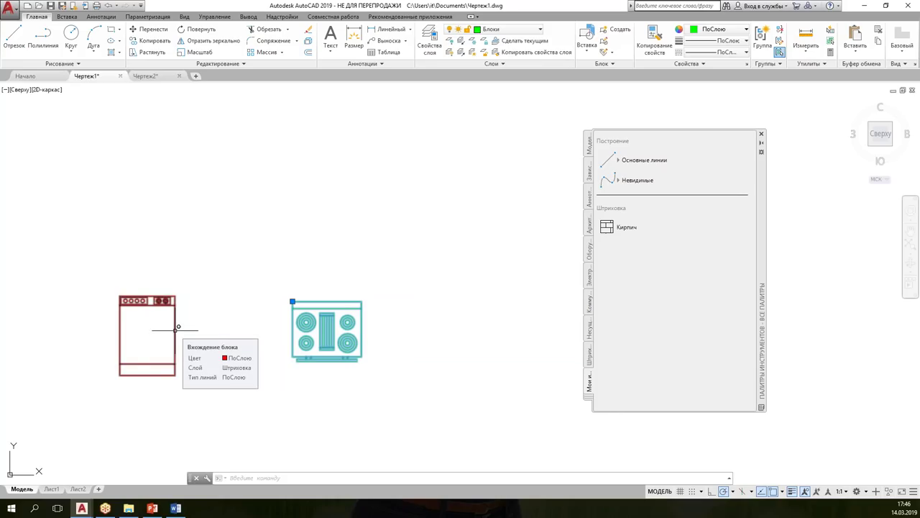
left_click(315, 294)
key("Escape")
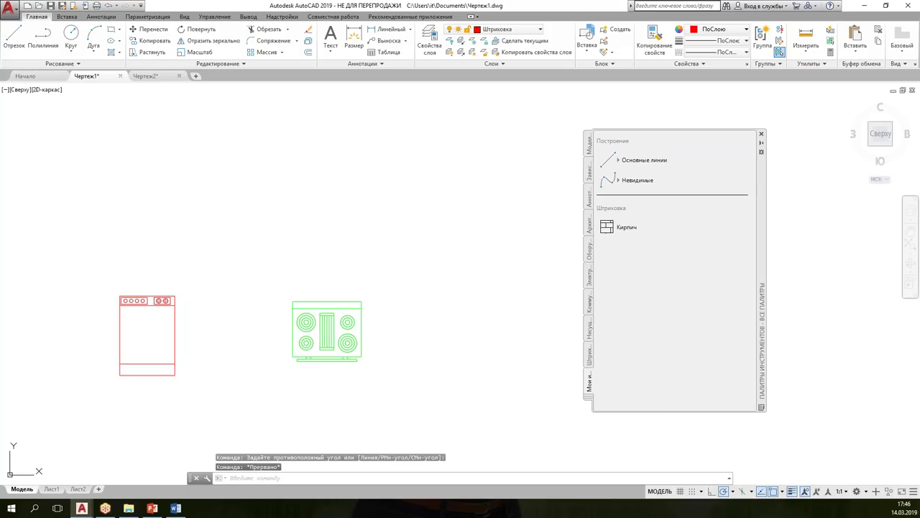
key("ctrl+s")
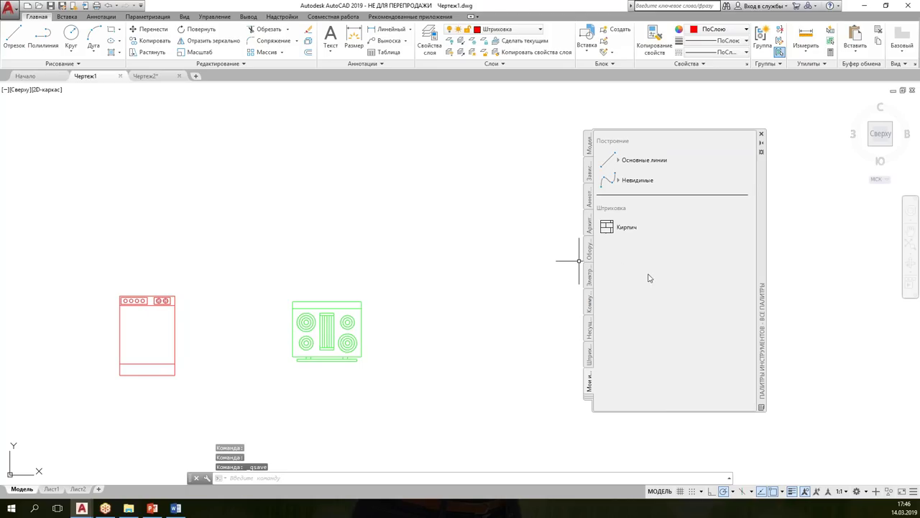
Step: Add a separator below Кирпич and a Блоки text heading to the tool palette
left_click_drag(763, 261, 629, 262)
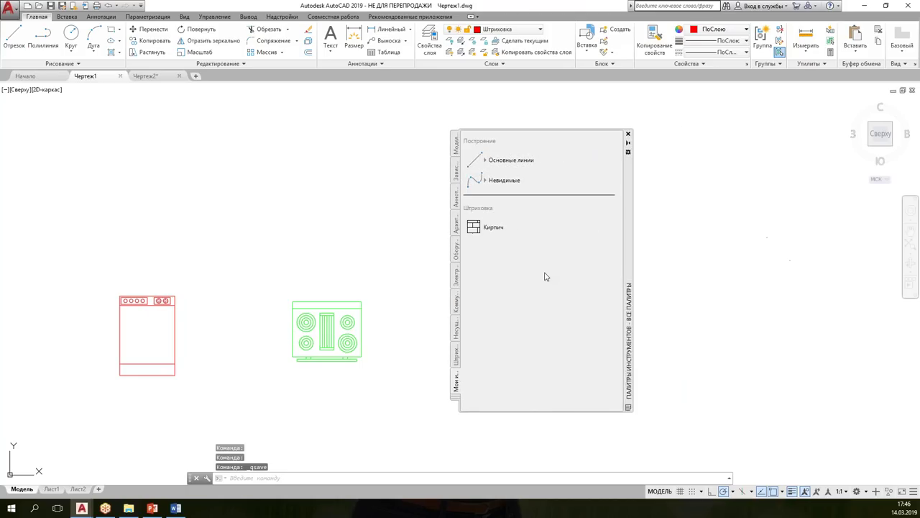
right_click(545, 273)
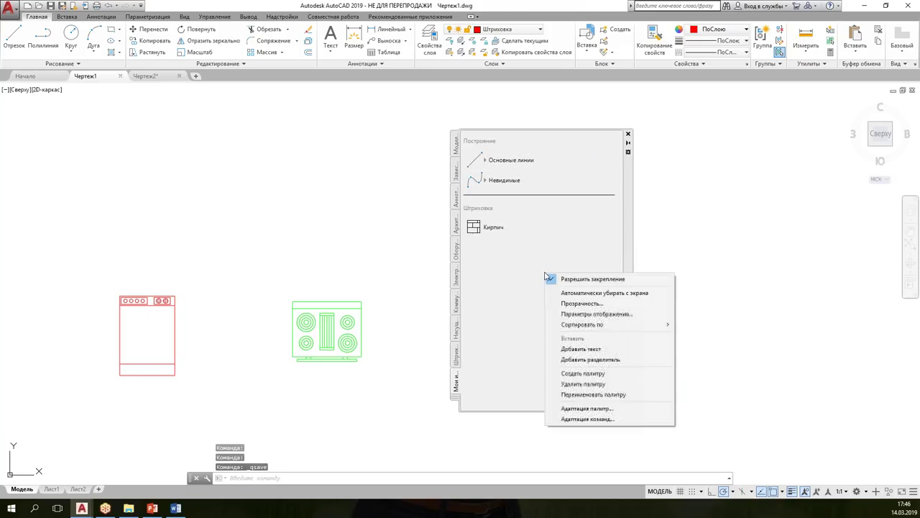
left_click(590, 359)
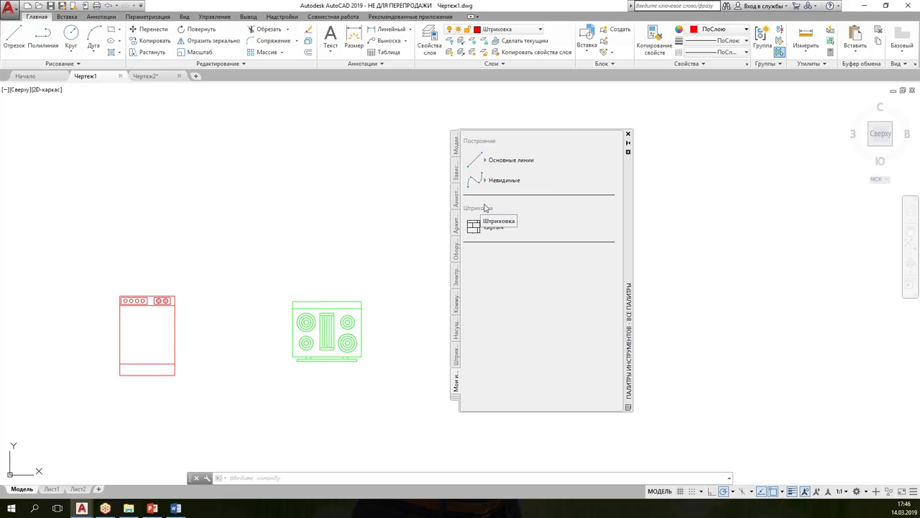
right_click(550, 265)
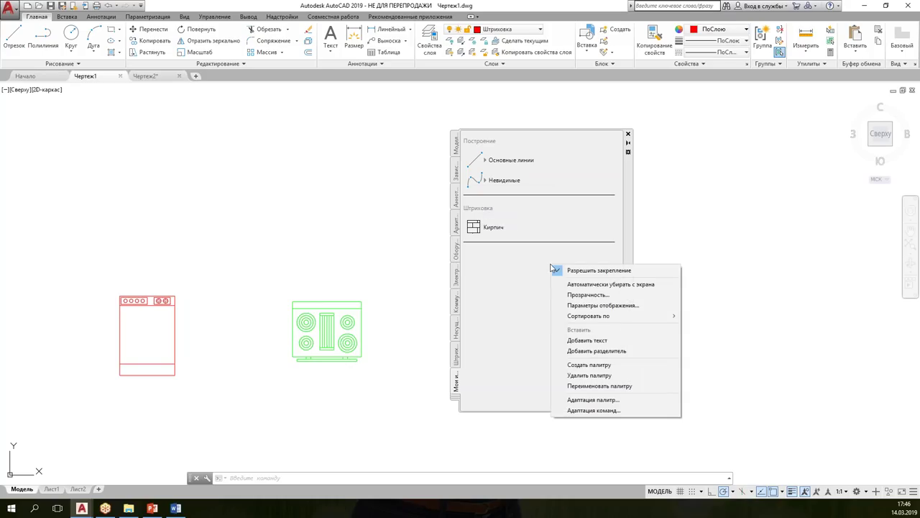
left_click(576, 341)
type("Б")
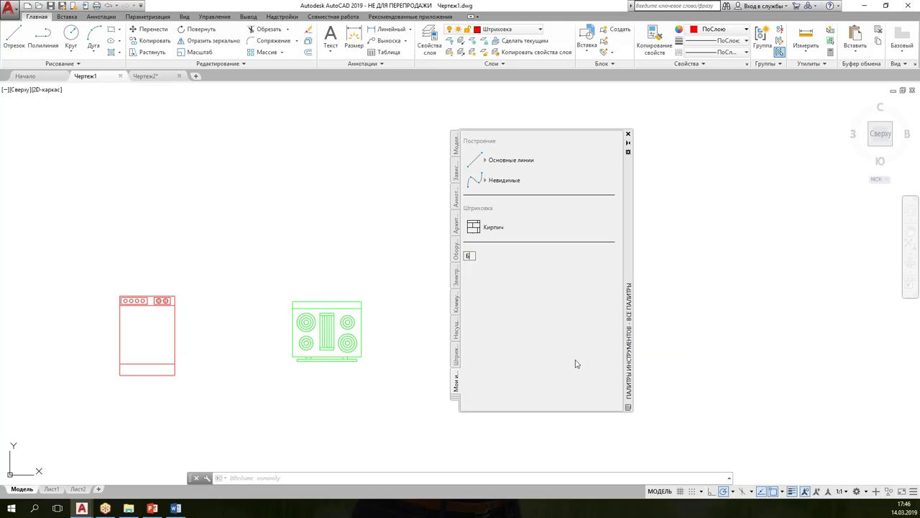
key("Return")
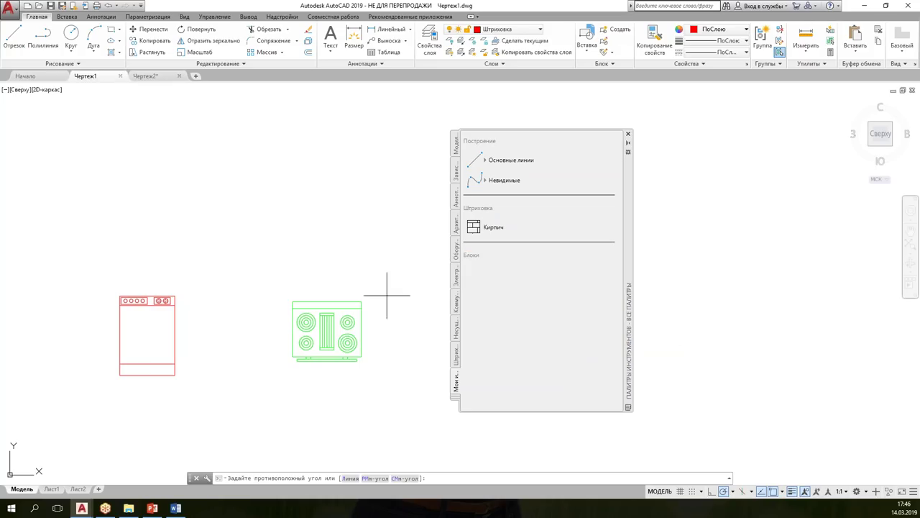
Step: Drag the green stove block into the palette's Блоки section
left_click(359, 304)
left_click(356, 291)
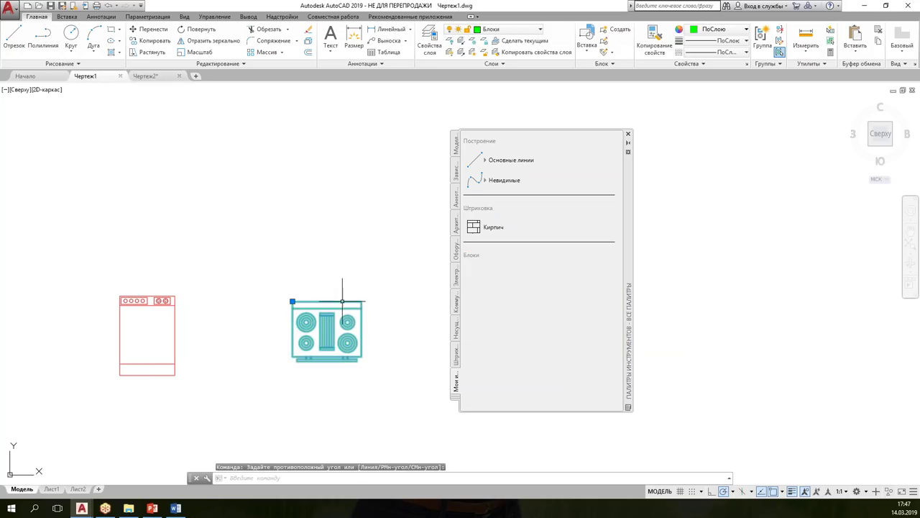
left_click(342, 301)
left_click_drag(342, 302, 514, 328)
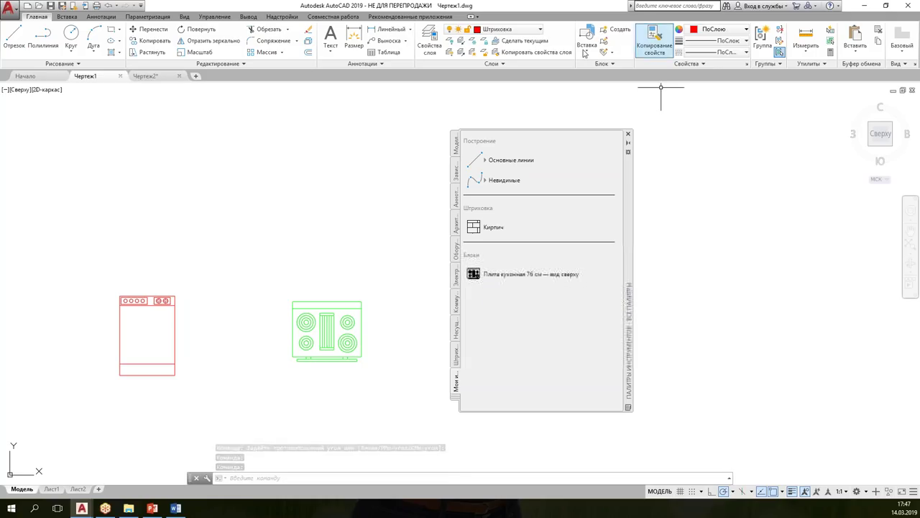
Step: Browse the blocks available in the Insert gallery
left_click(587, 42)
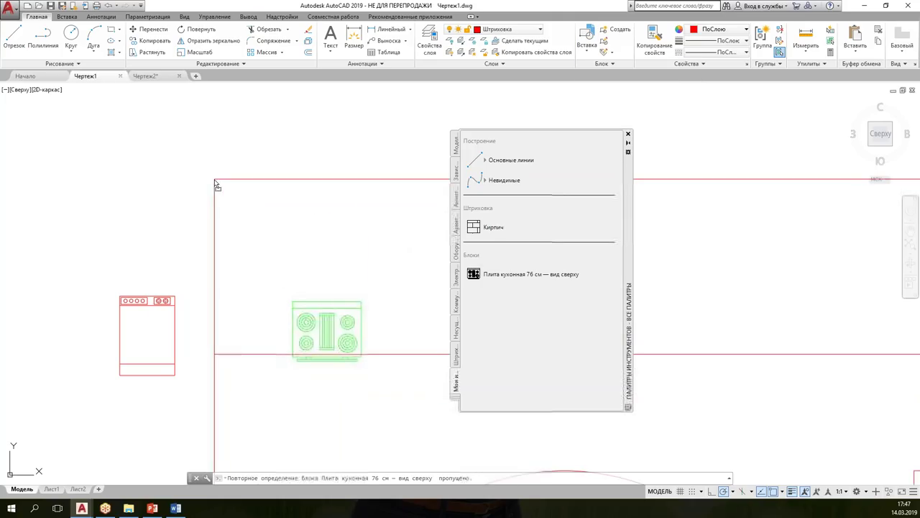
scroll(303, 253, "up", 2)
scroll(303, 248, "down", 4)
scroll(304, 248, "down", 3)
Step: Close Чертеж1 without saving, keeping Чертеж2 with the stove open
left_click(144, 76)
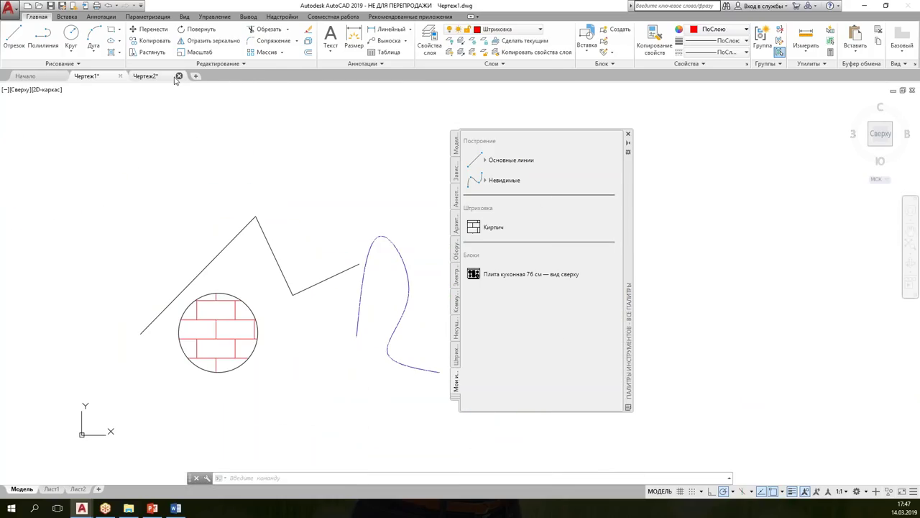
left_click(179, 75)
left_click(487, 280)
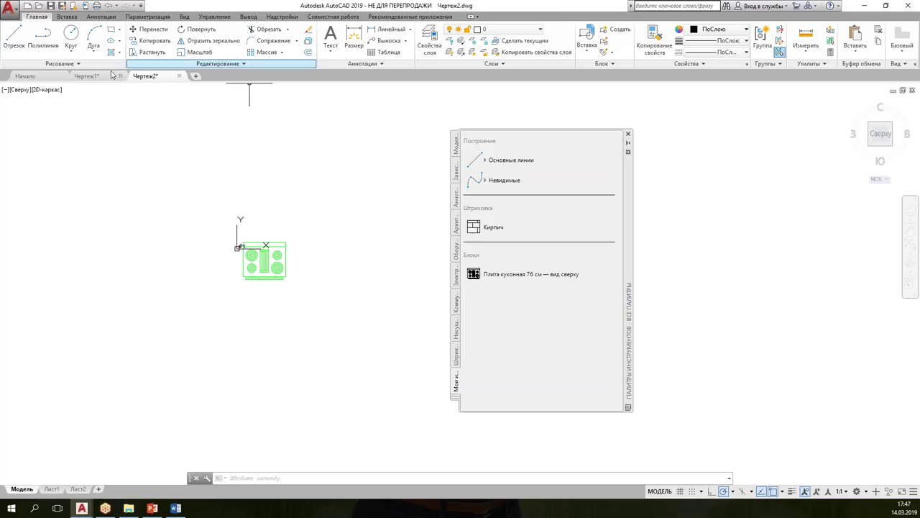
left_click(473, 268)
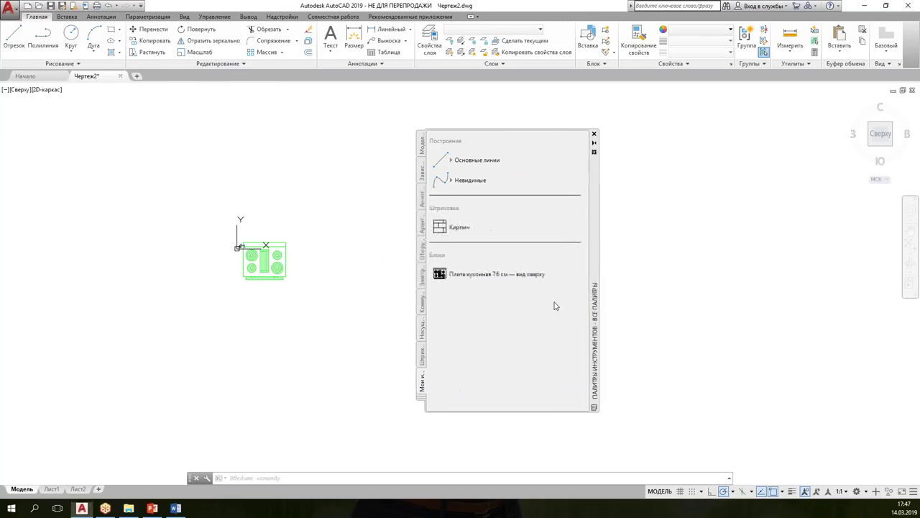
Step: Move the tool palette left, view the interface-customisation slide, then close the palette
left_click_drag(624, 299, 204, 279)
key("alt+Tab")
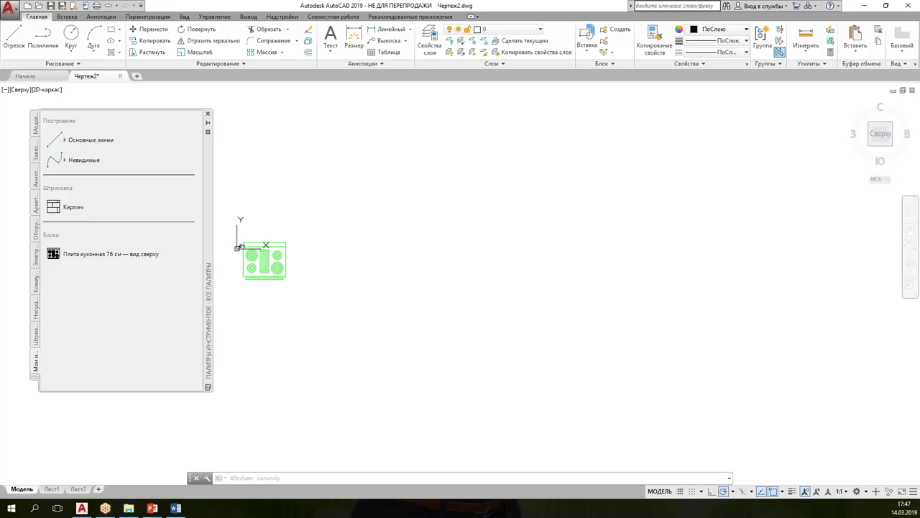
left_click(152, 508)
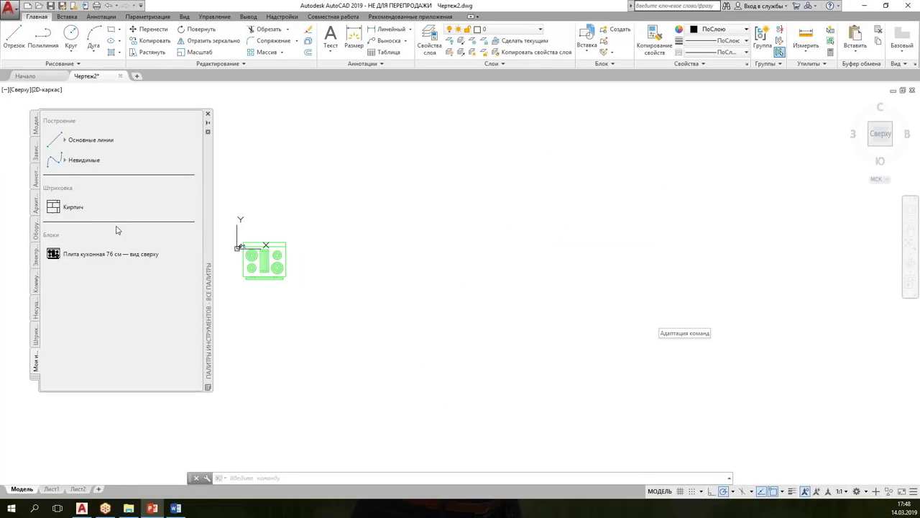
left_click(208, 114)
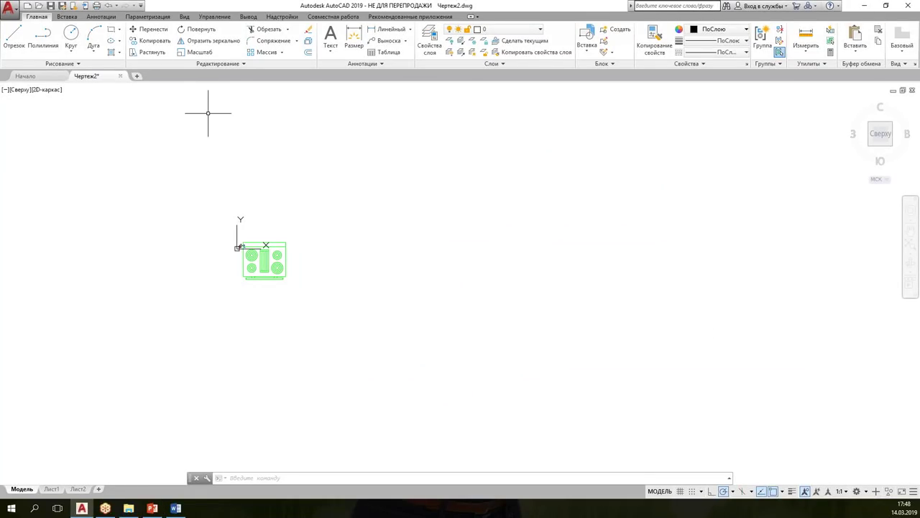
Step: Start blank drawing Чертеж3, close Чертеж2 discarding changes, and turn the grid off
middle_click_drag(459, 296, 376, 301)
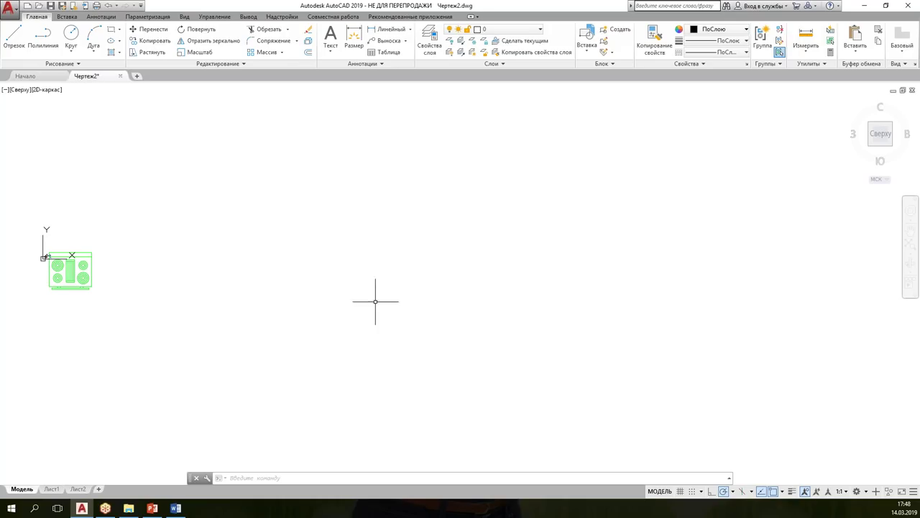
left_click(136, 77)
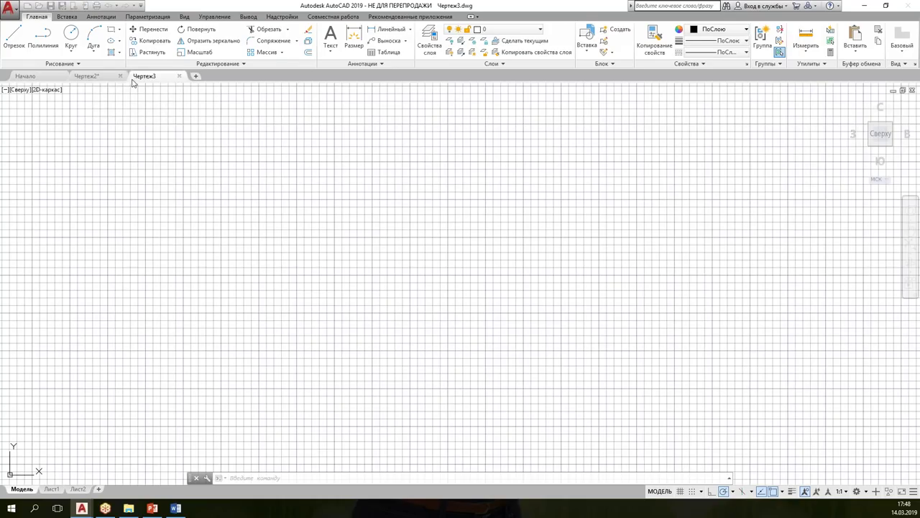
left_click(121, 77)
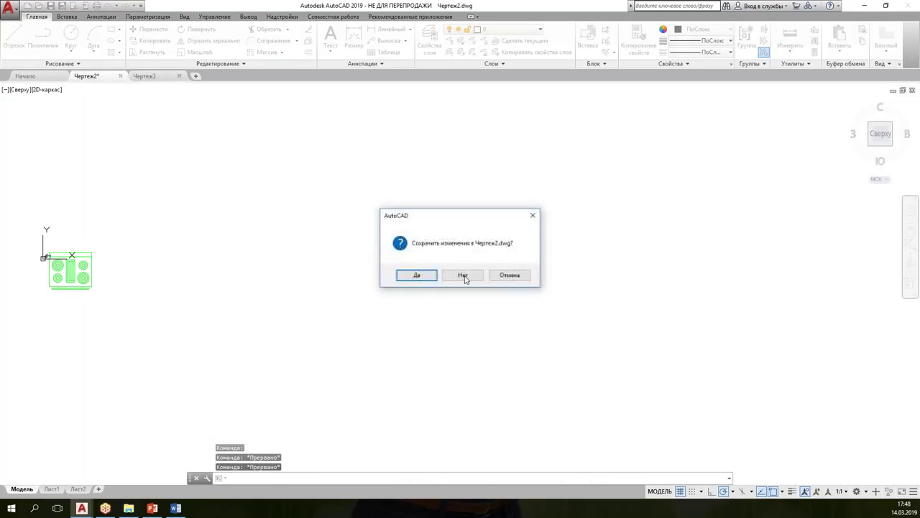
left_click(464, 276)
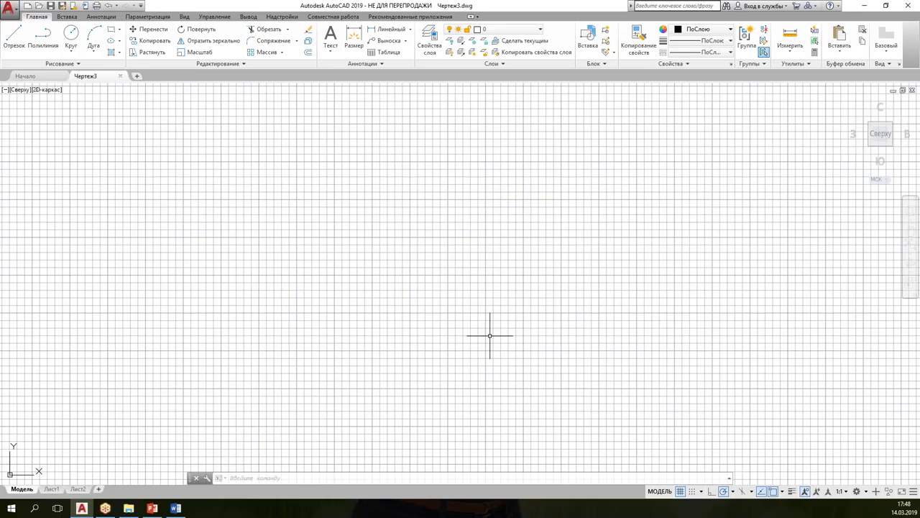
key("F7")
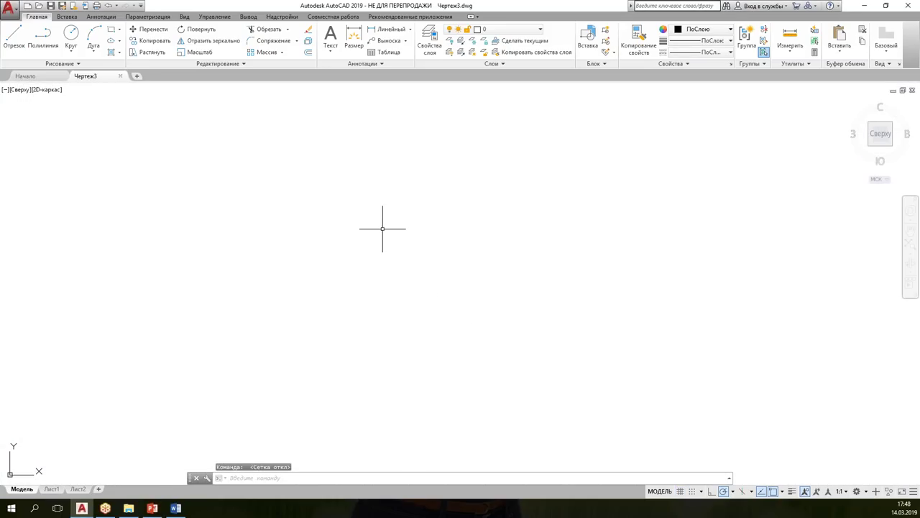
Step: Unload all customization groups with the НПИВЫГР command
type("н")
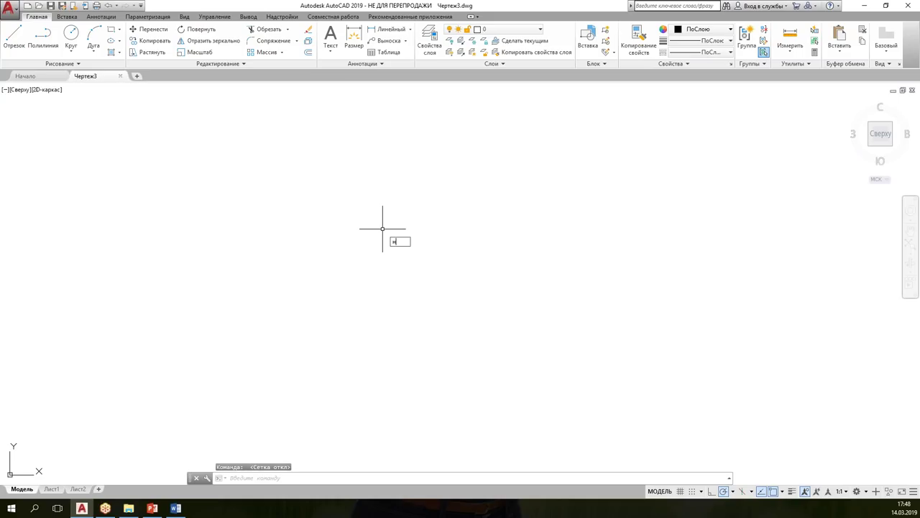
type("пи")
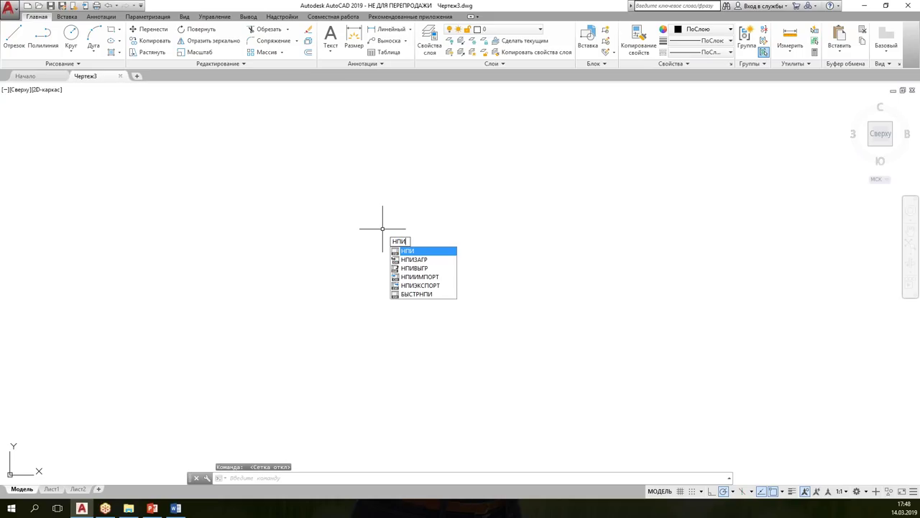
left_click(410, 269)
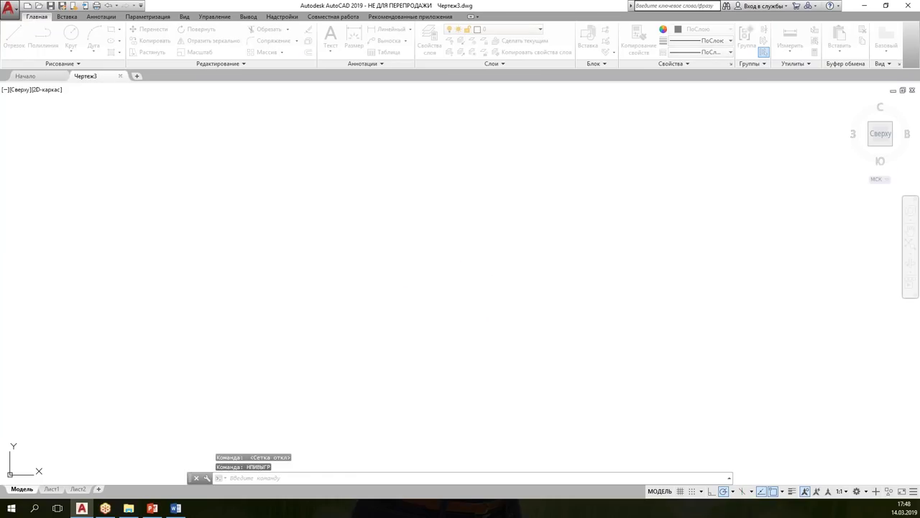
left_click_drag(486, 158, 469, 154)
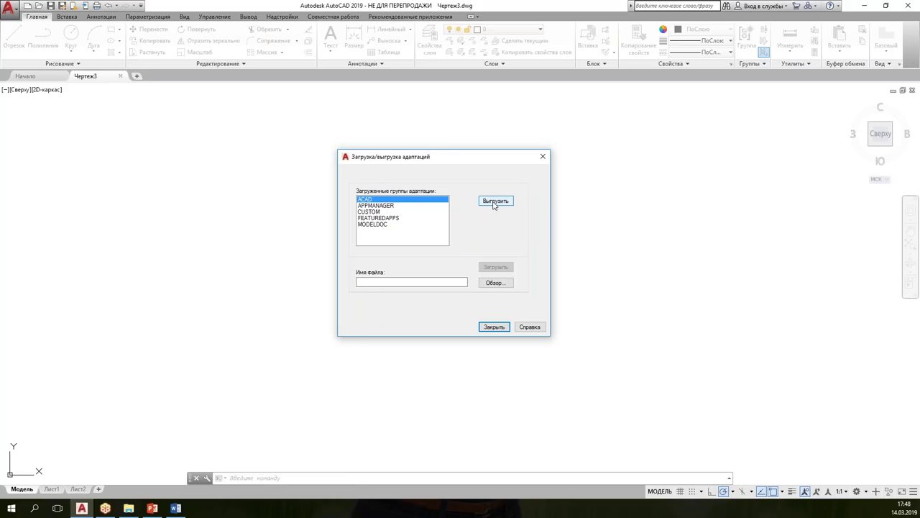
left_click(494, 203)
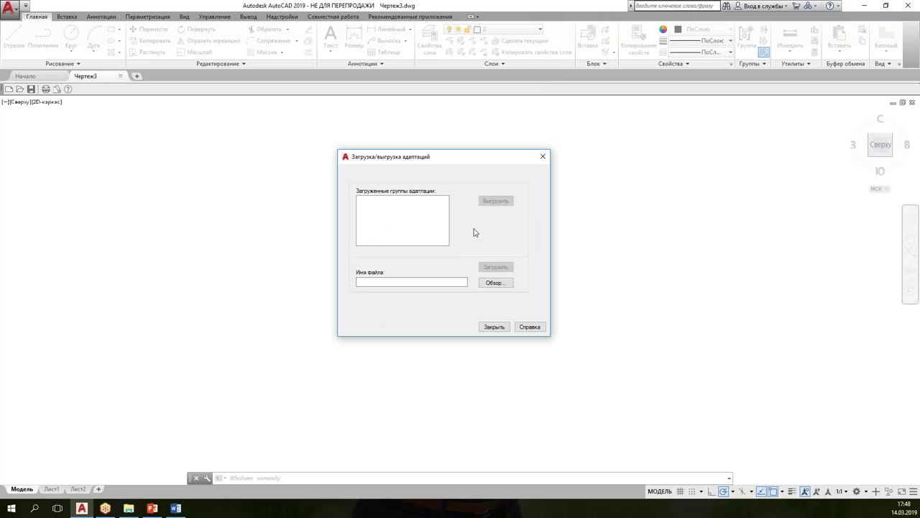
left_click(494, 328)
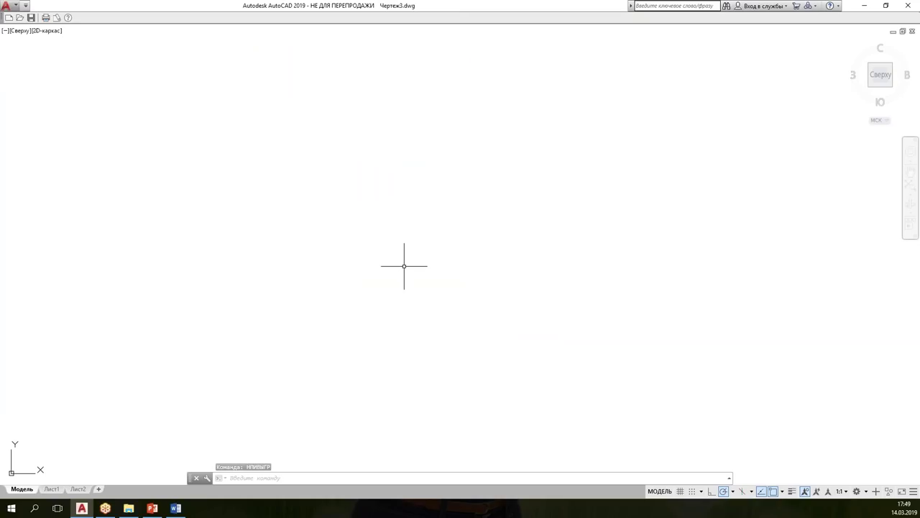
Step: Load the standard acad.CUIX customization file with НПИЗАГР
type("нпи")
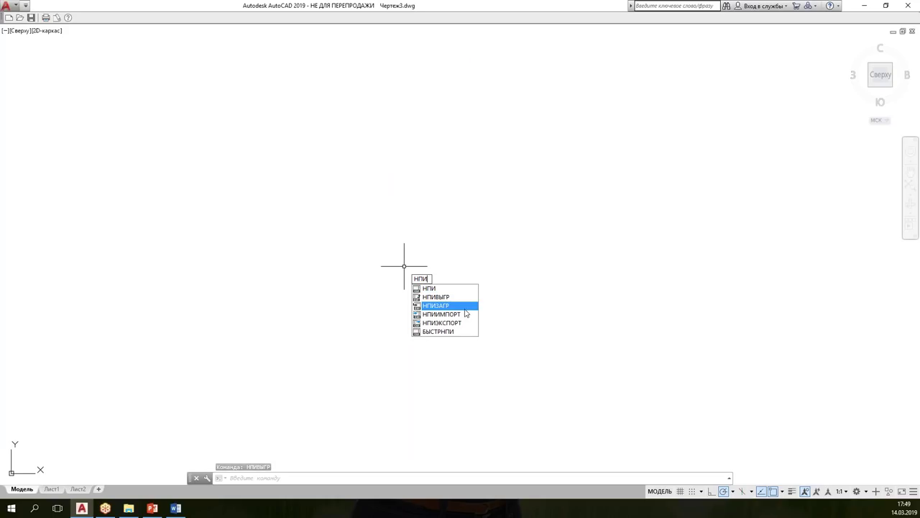
left_click(465, 305)
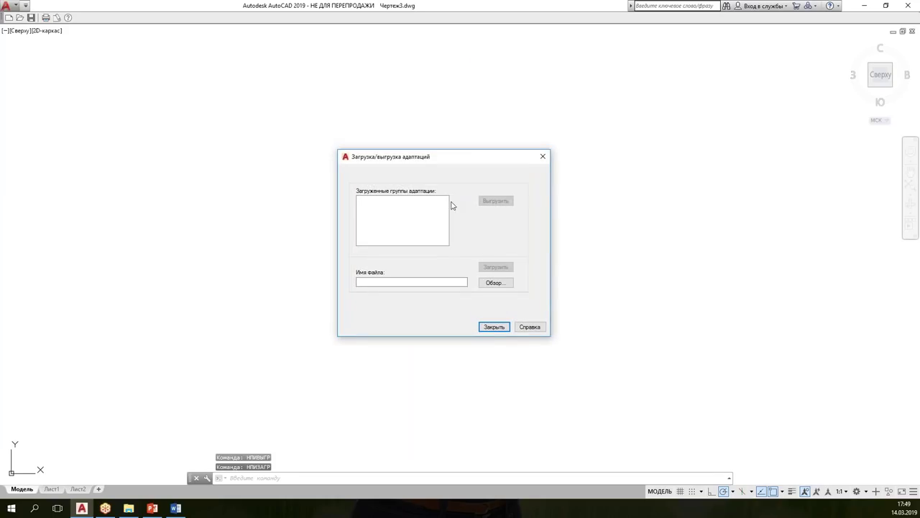
left_click(493, 283)
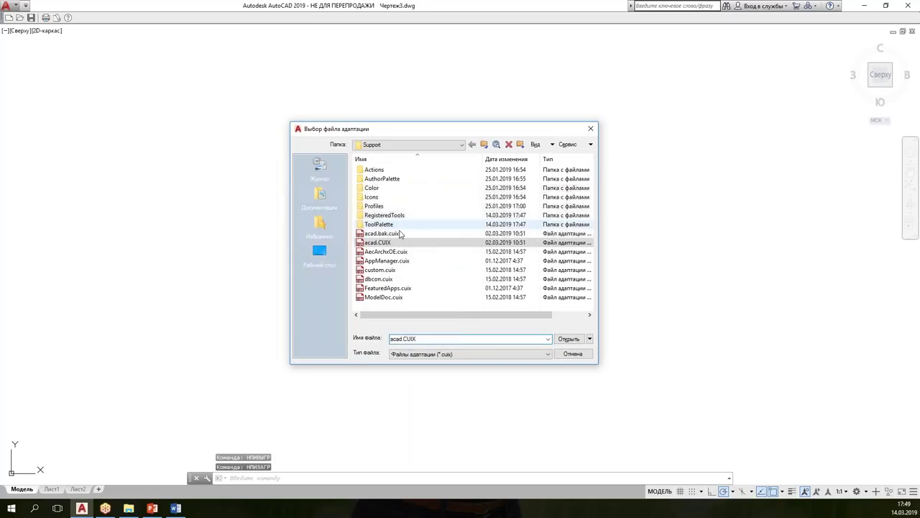
double_click(381, 244)
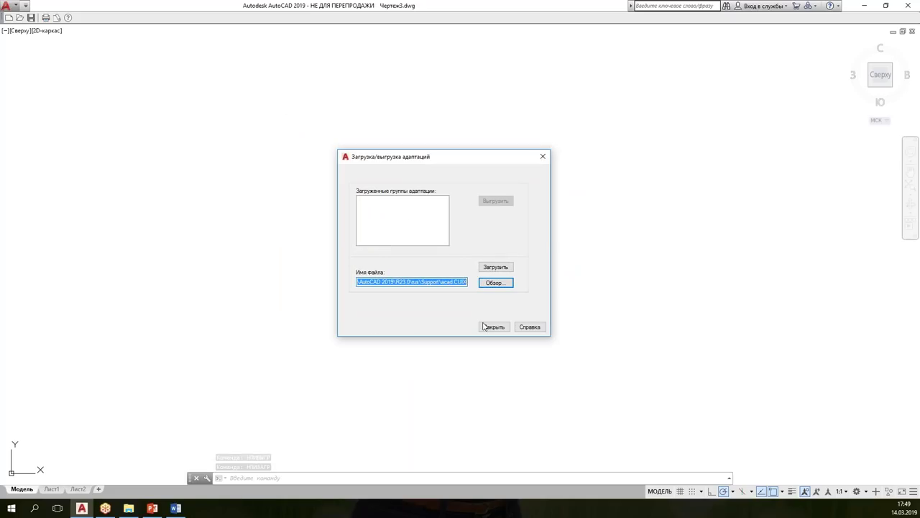
left_click(502, 269)
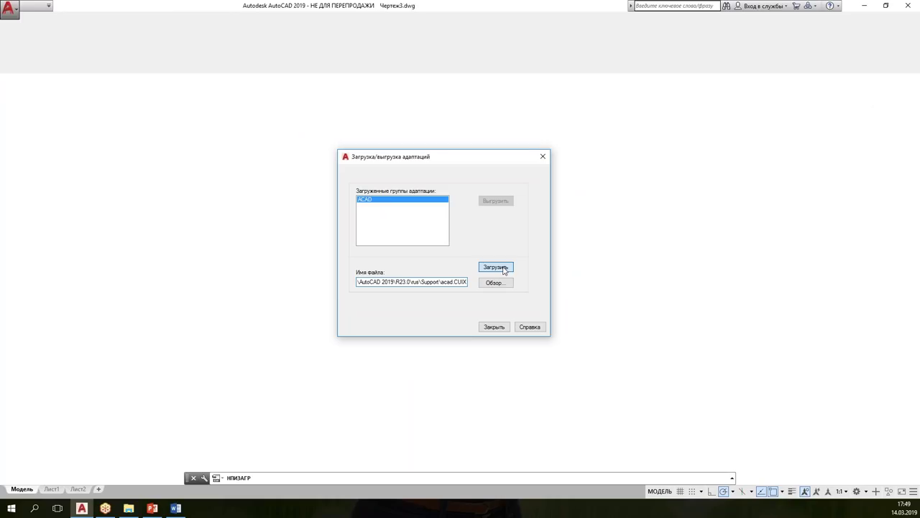
left_click(494, 332)
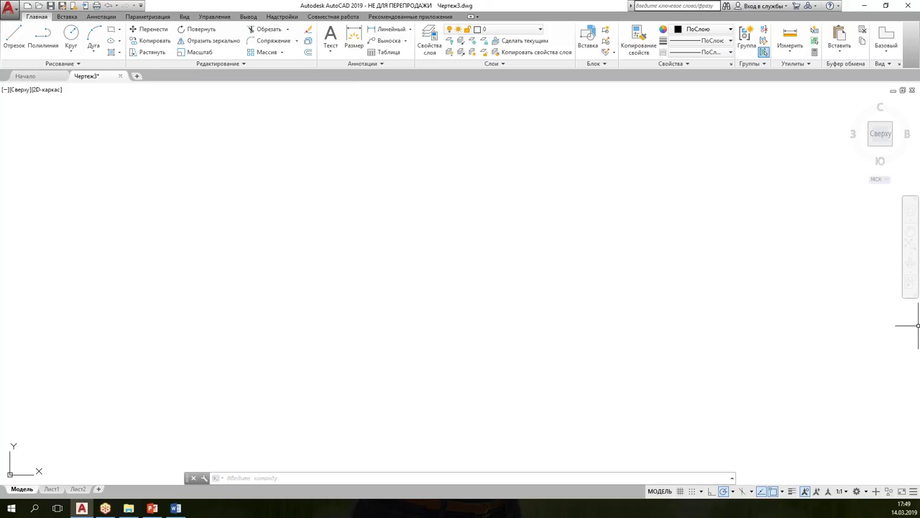
Step: Switch to the presentation and back, then review the workspace list
key("alt+Tab")
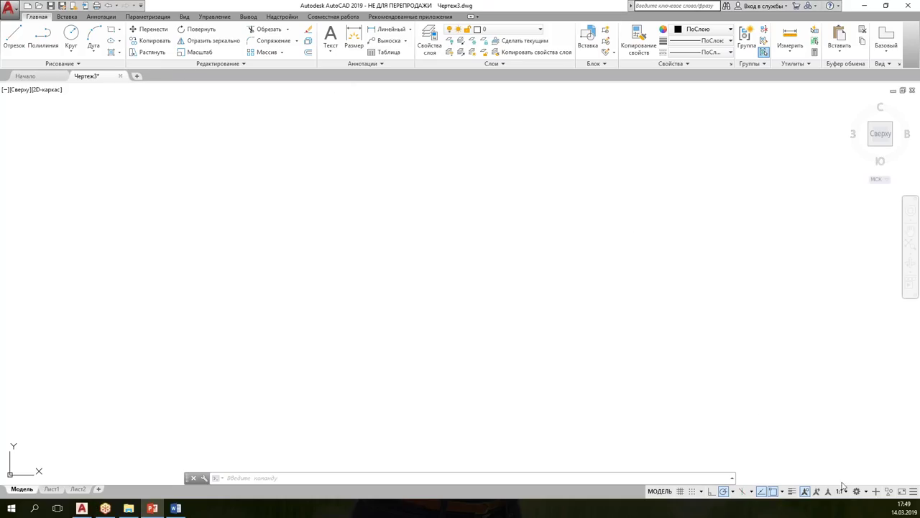
left_click(861, 494)
left_click(865, 493)
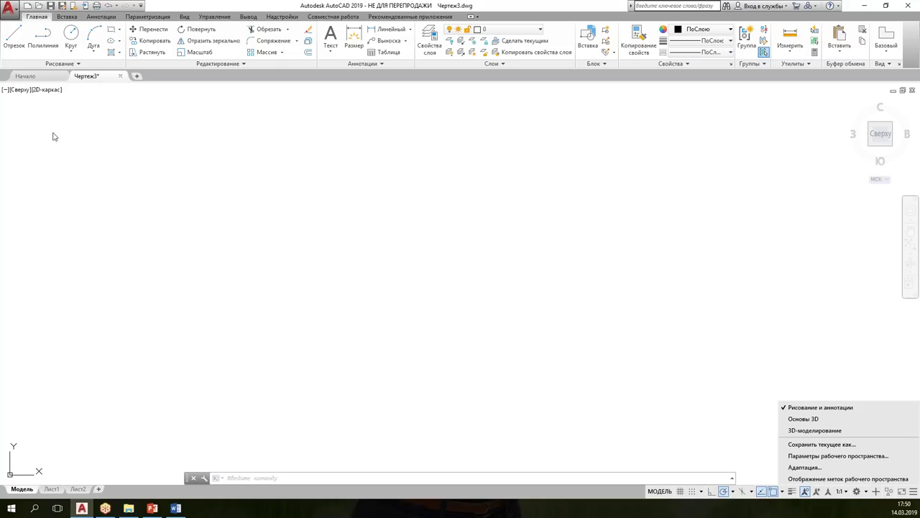
left_click(92, 130)
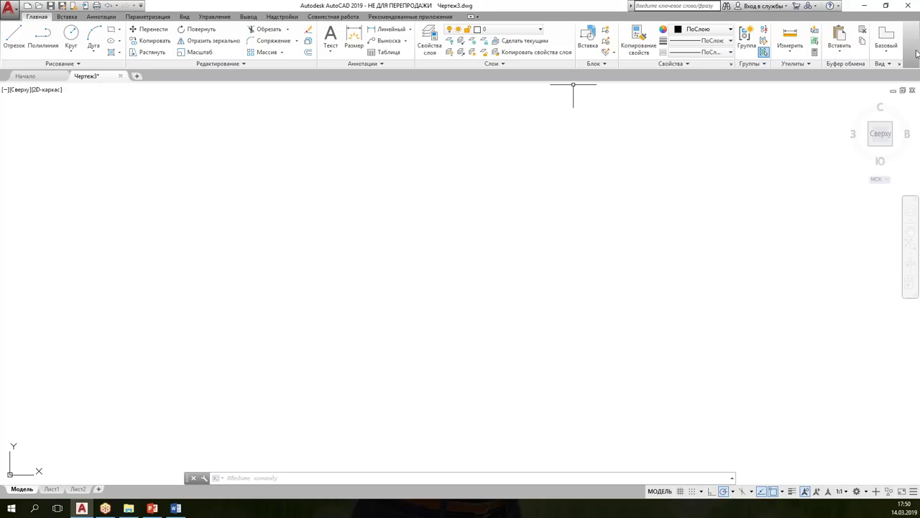
Step: Hide the Вид panel from the Главная ribbon tab
right_click(891, 44)
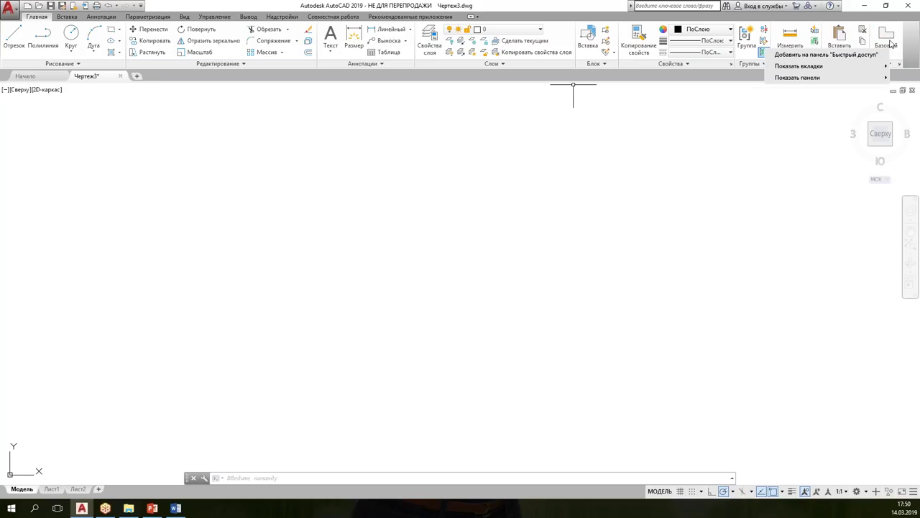
mouse_move(797, 77)
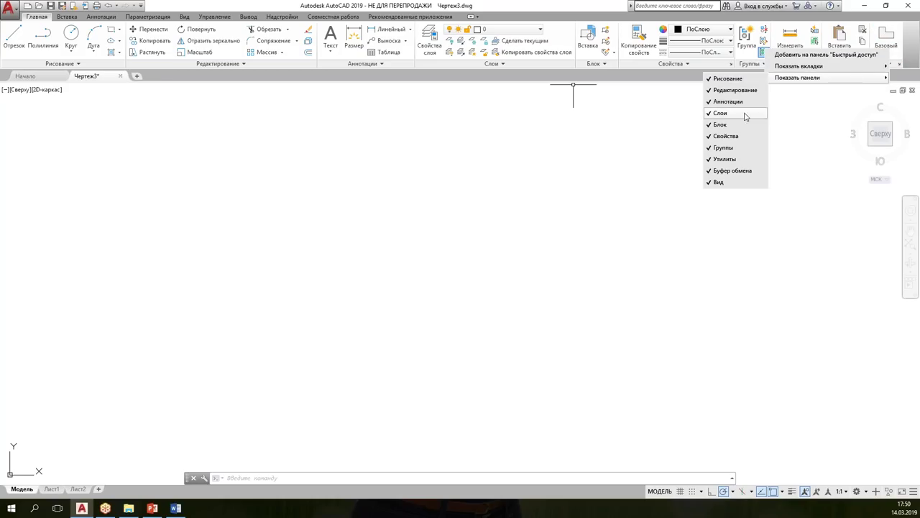
left_click(732, 182)
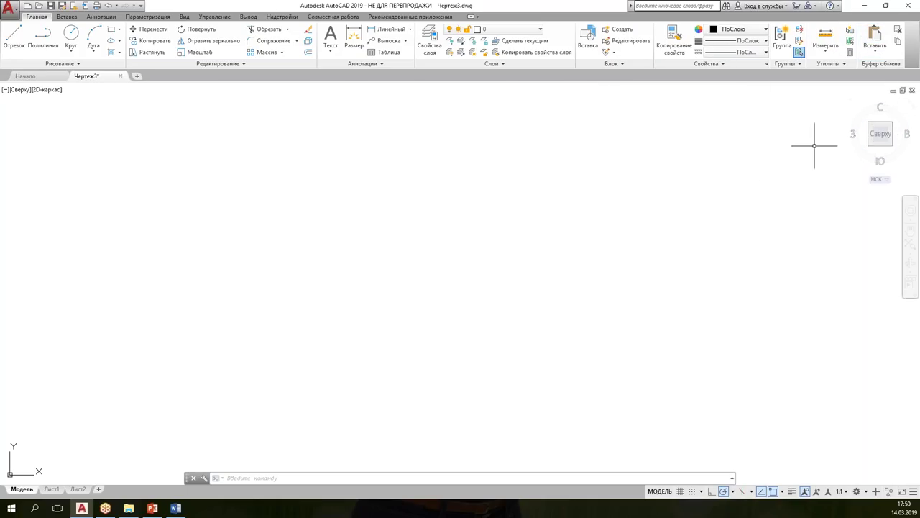
left_click(858, 492)
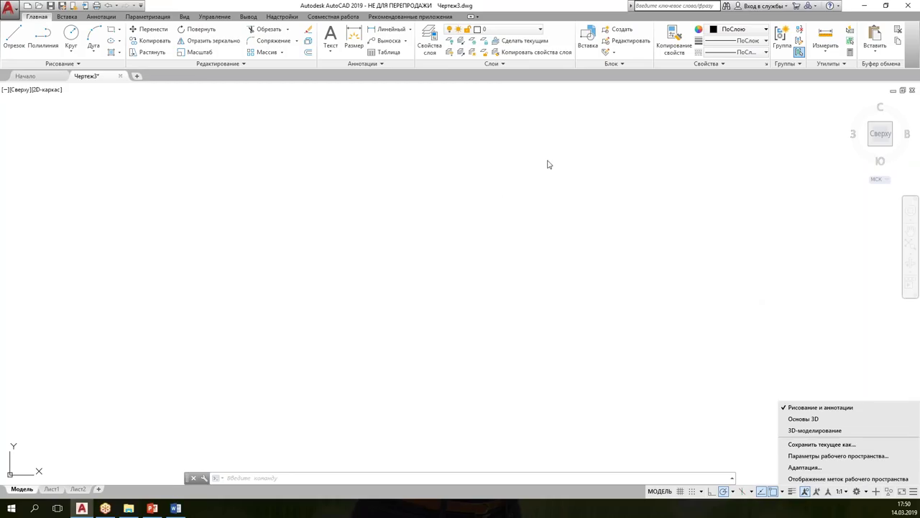
Step: Hide the Параметризация tab from the ribbon
left_click(475, 207)
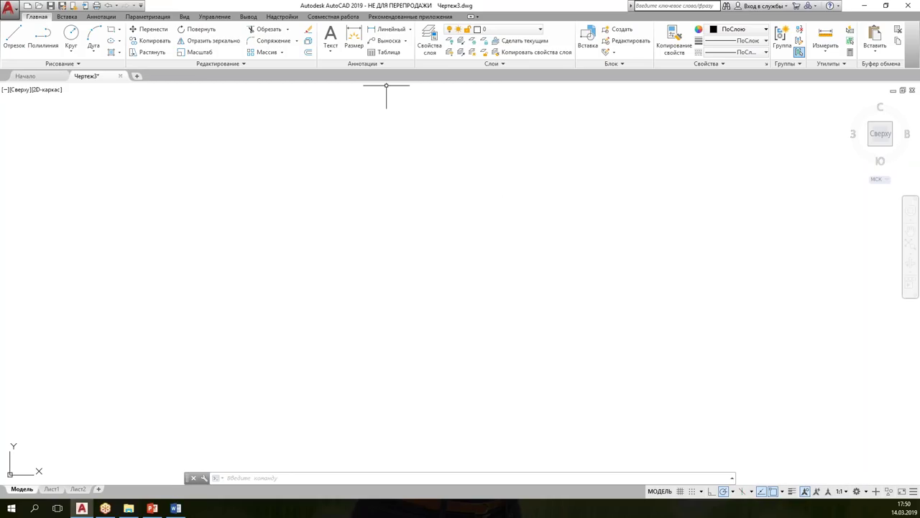
left_click(162, 19)
right_click(161, 18)
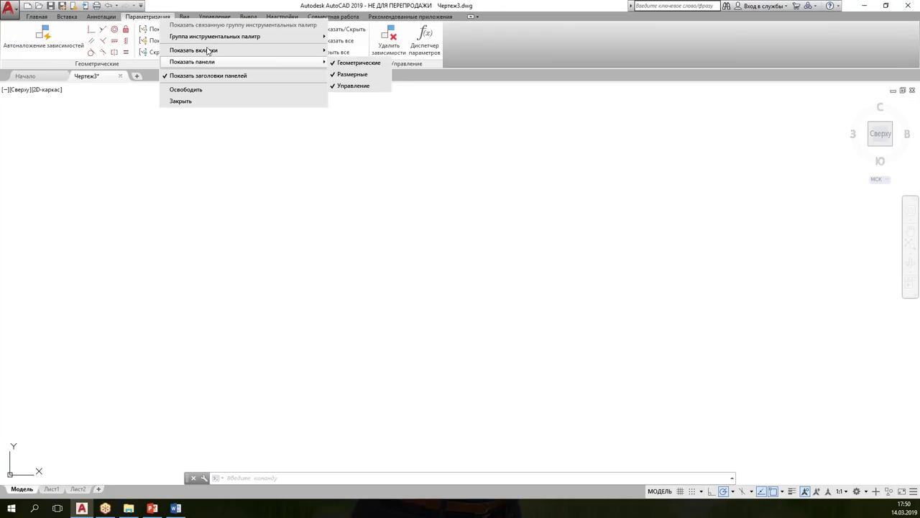
mouse_move(194, 50)
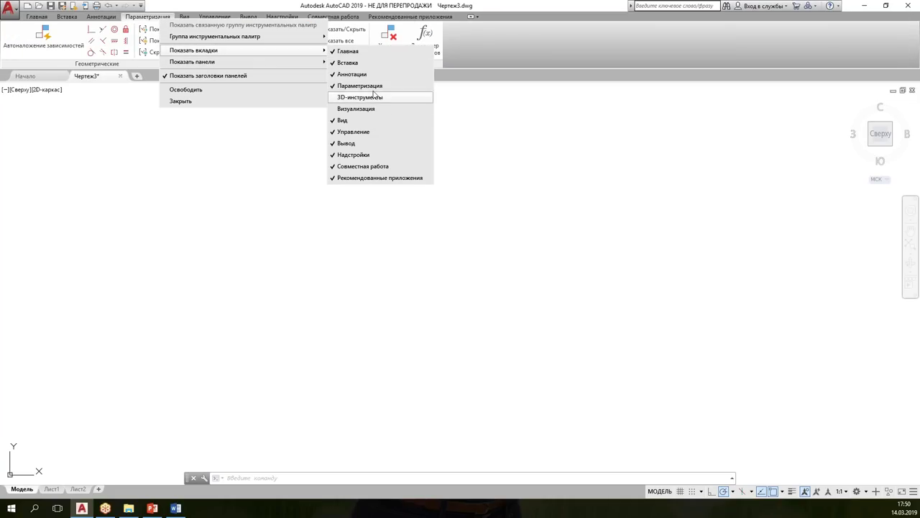
left_click(359, 86)
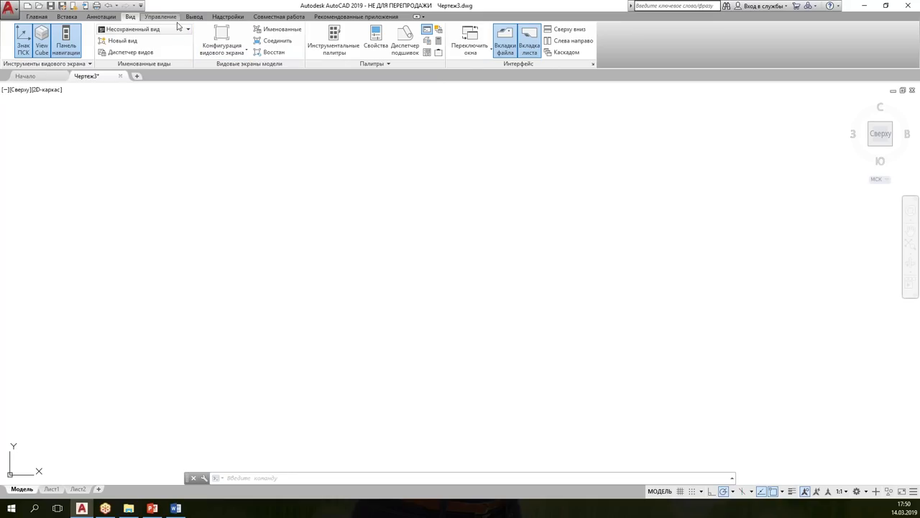
Step: Hide the Совместная работа and Рекомендованные приложения ribbon tabs
left_click(174, 18)
left_click(191, 18)
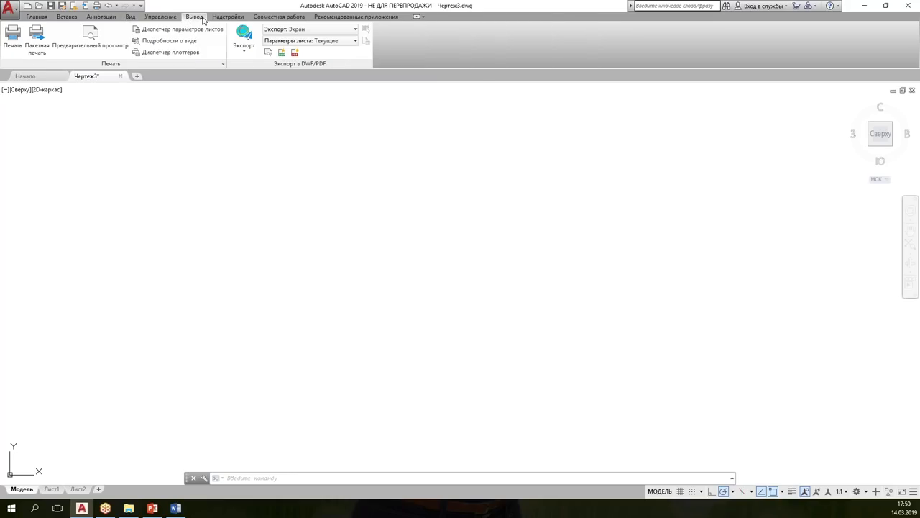
left_click(228, 18)
left_click(266, 18)
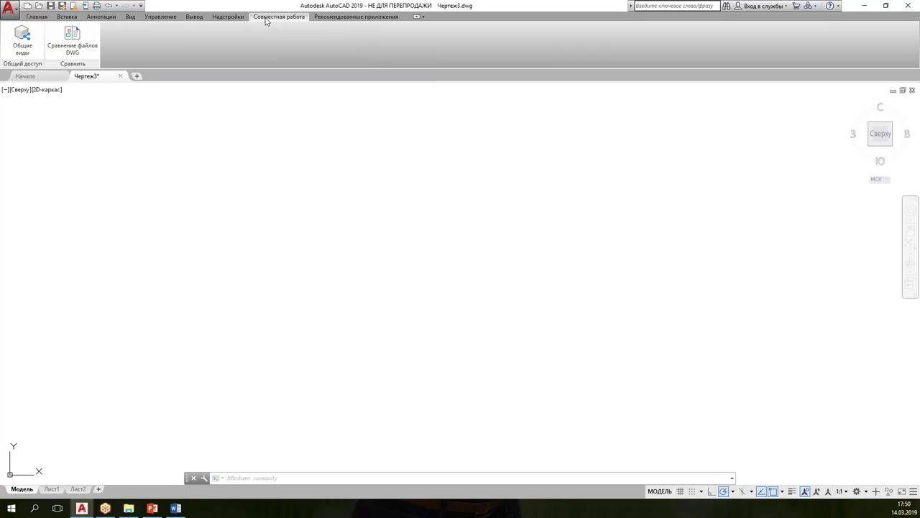
right_click(265, 20)
mouse_move(300, 49)
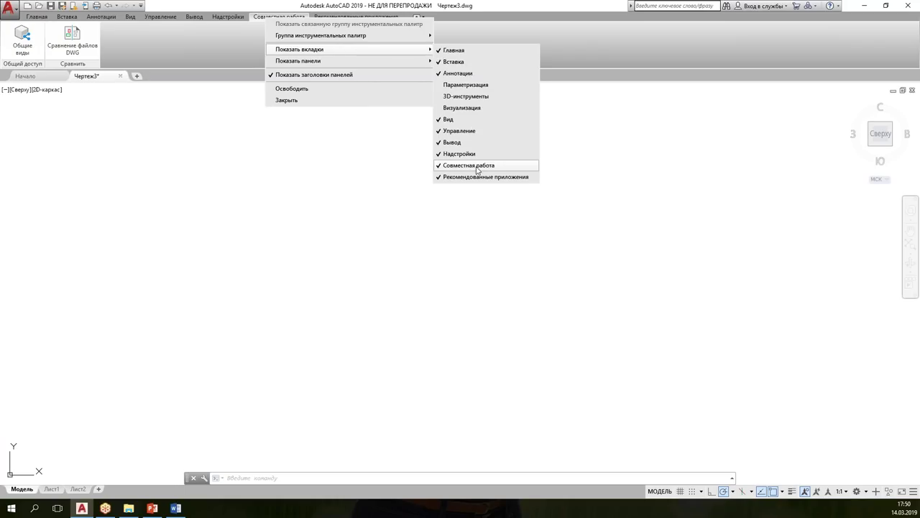
left_click(477, 167)
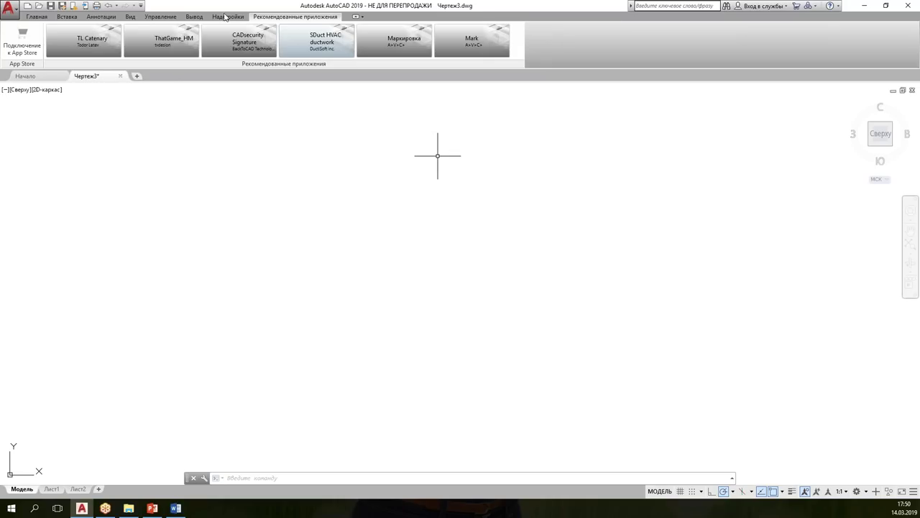
right_click(319, 16)
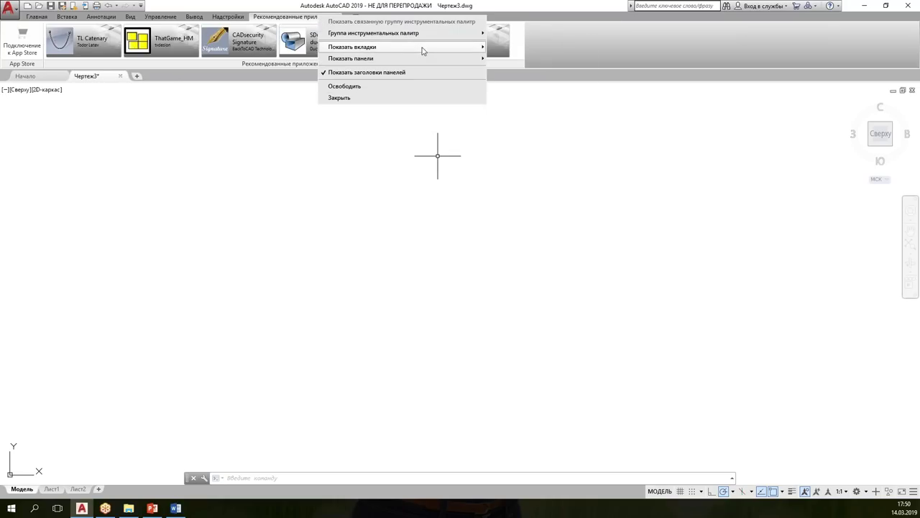
mouse_move(352, 47)
left_click(536, 175)
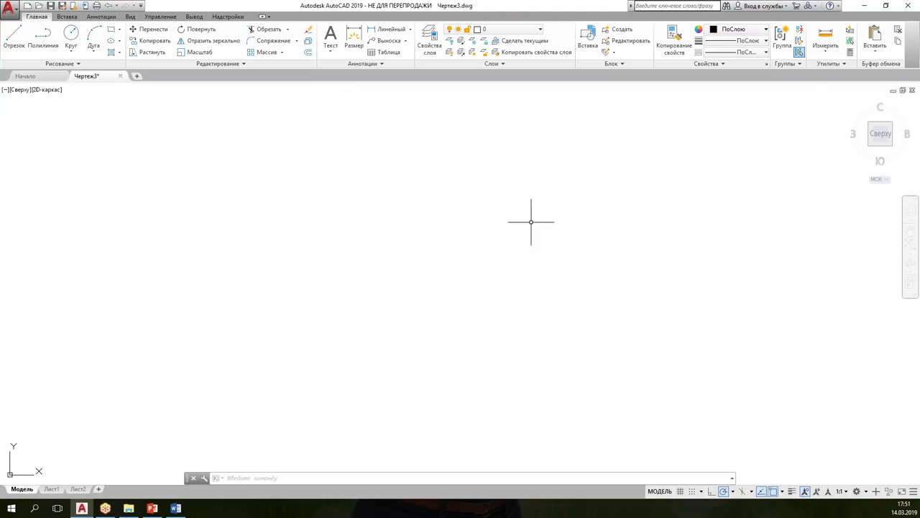
Step: Save the current layout as workspace 'Учебное' and reopen the workspace list
left_click(857, 491)
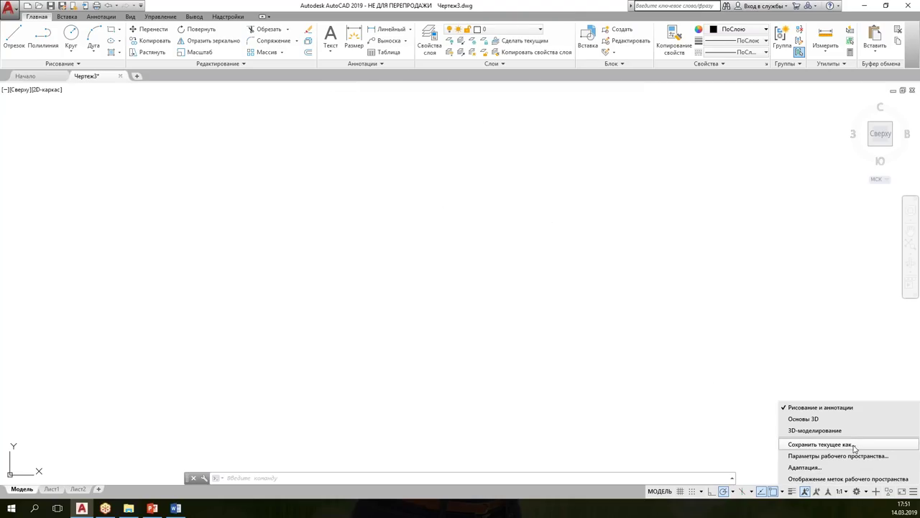
left_click(848, 445)
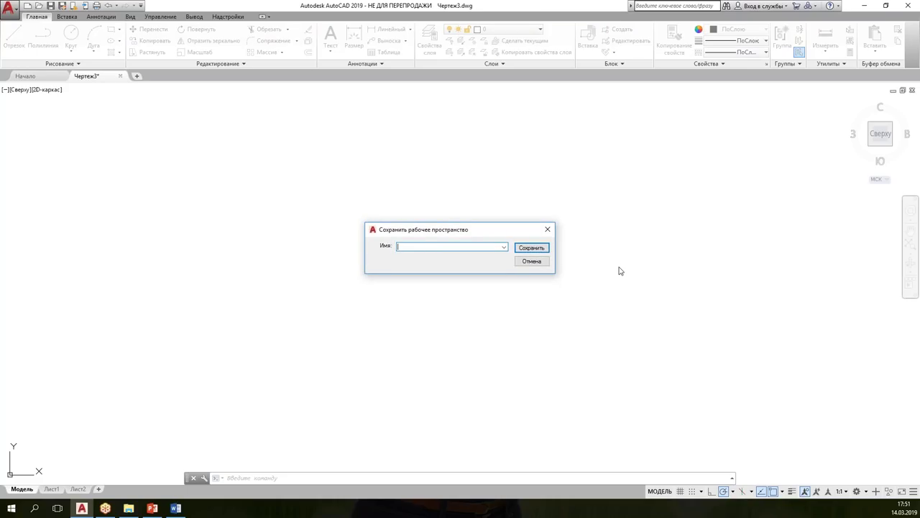
type("Моя")
key("BackSpace")
key("BackSpace")
key("BackSpace")
key("BackSpace")
type("Уче")
type("бное")
left_click(532, 249)
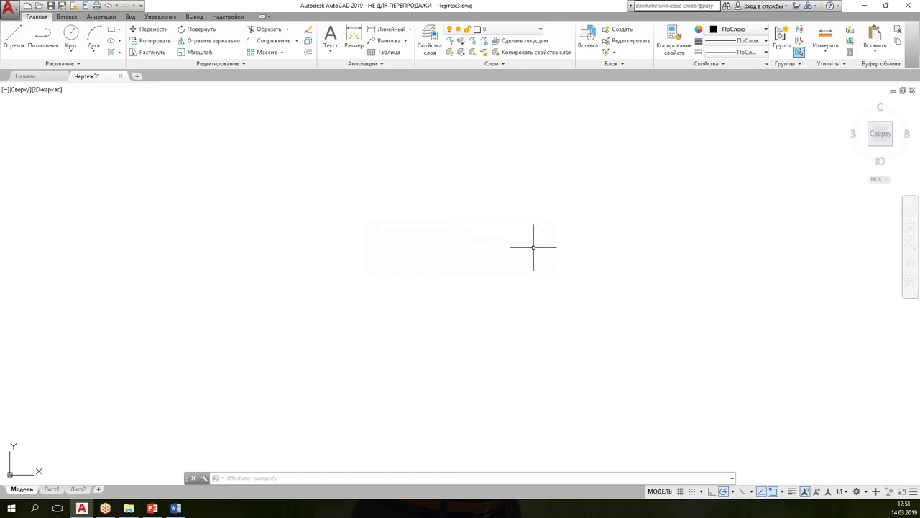
left_click(866, 492)
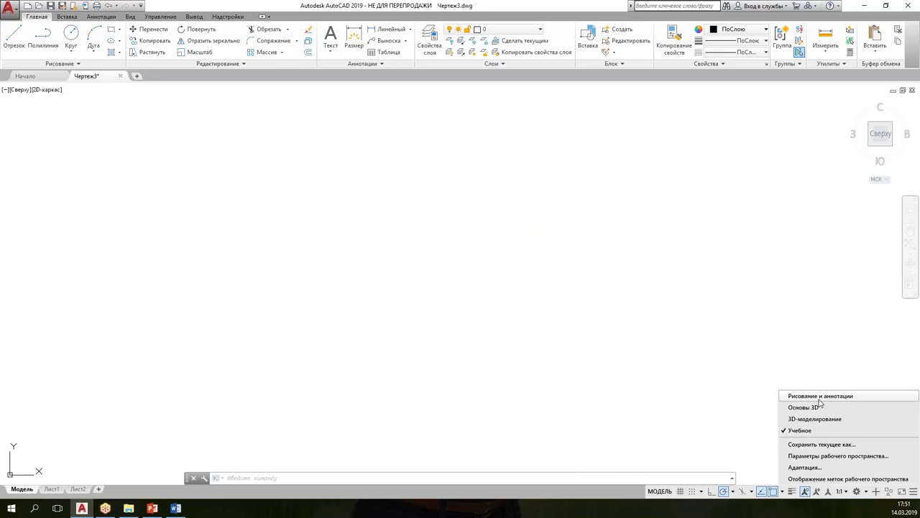
left_click(819, 397)
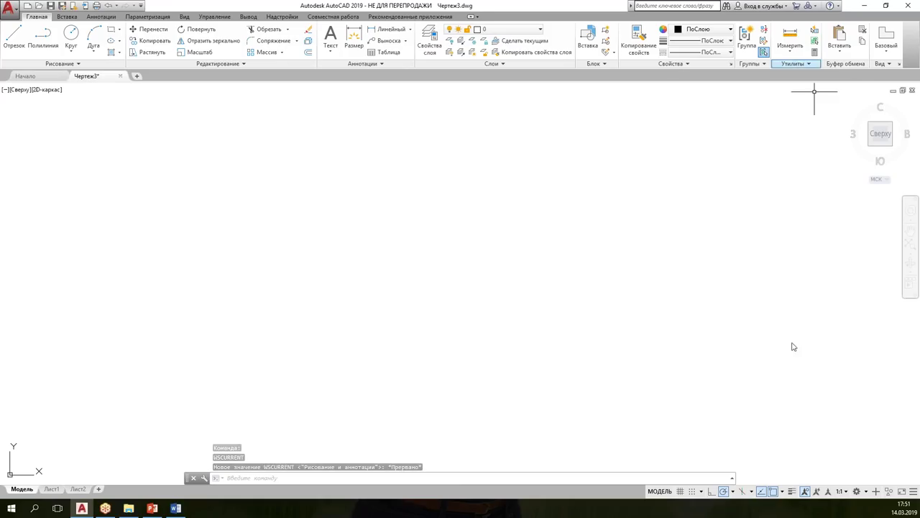
left_click(856, 491)
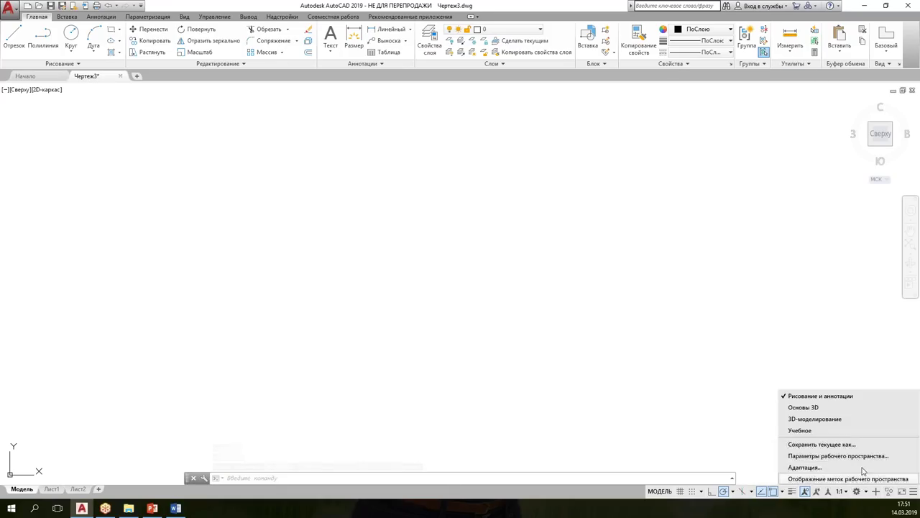
left_click(839, 428)
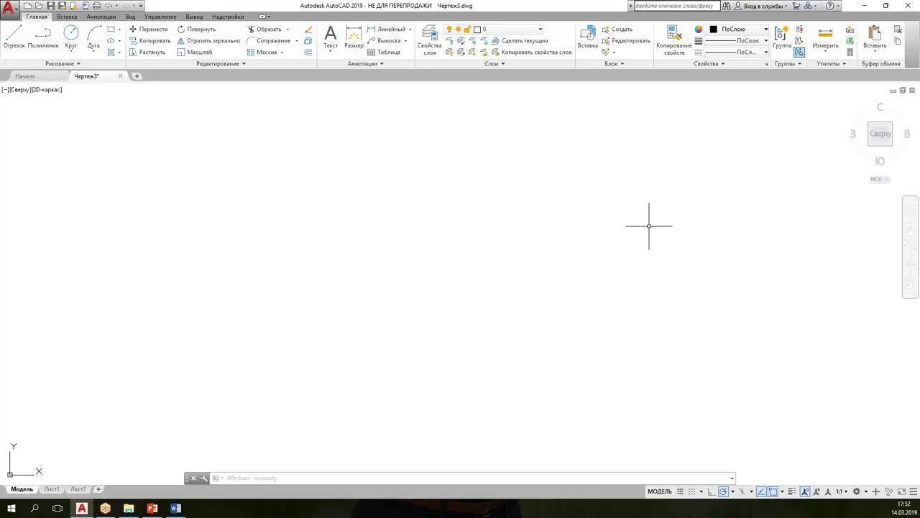
Step: Launch the НПИ (CUI) customization editor and move and widen its window
type("НПИЗАГР")
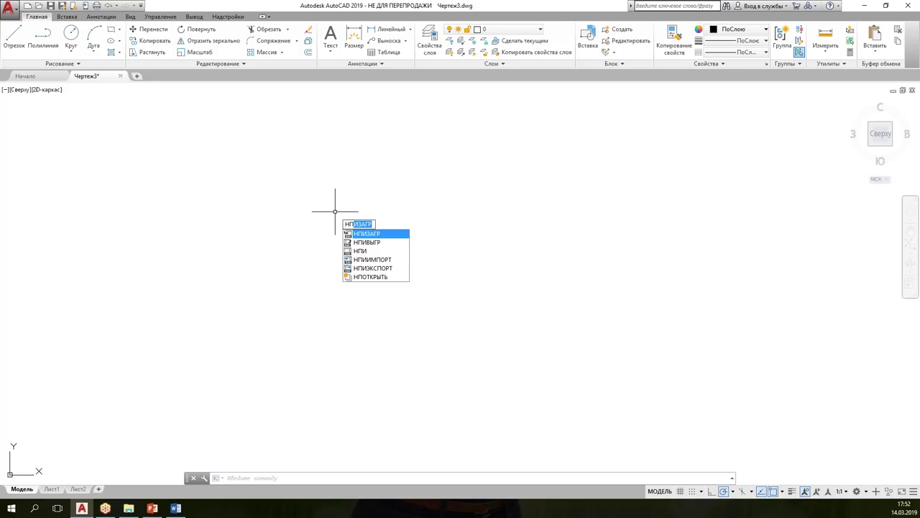
key("Down")
key("Down")
key("Return")
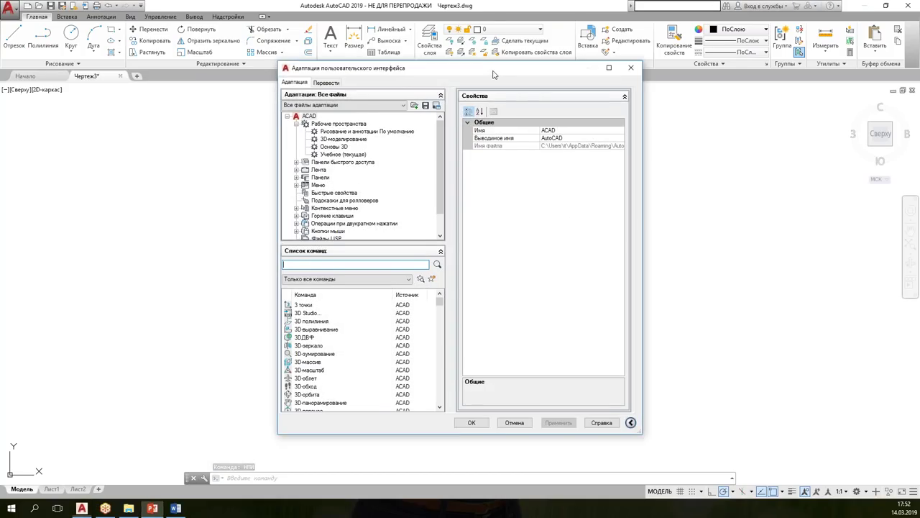
left_click_drag(495, 75, 484, 77)
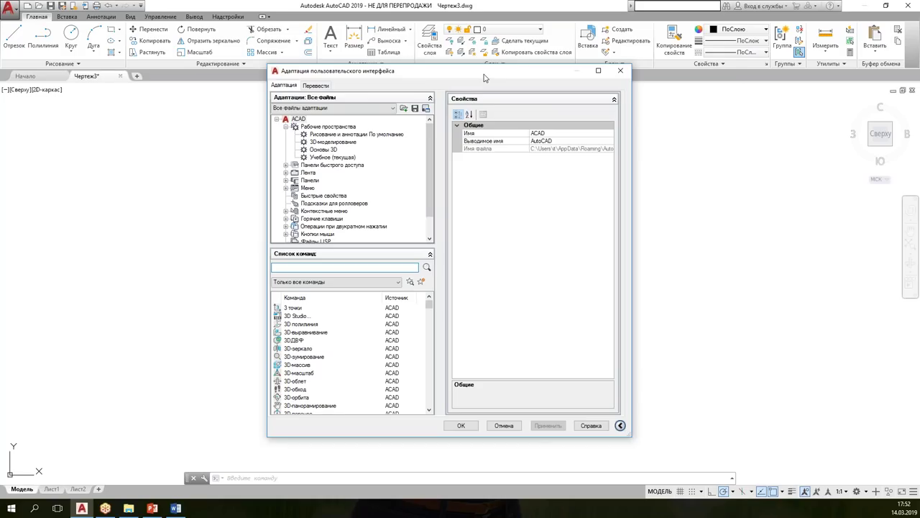
left_click_drag(484, 77, 408, 64)
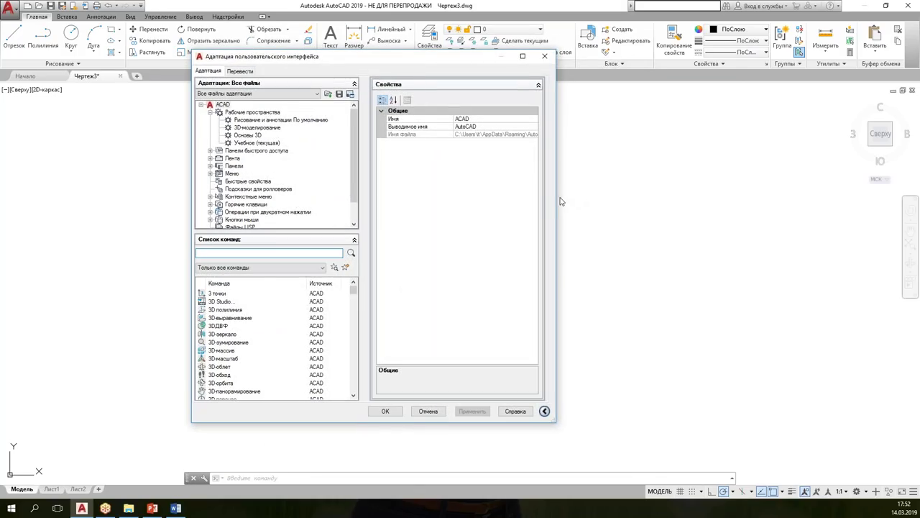
left_click_drag(557, 196, 693, 197)
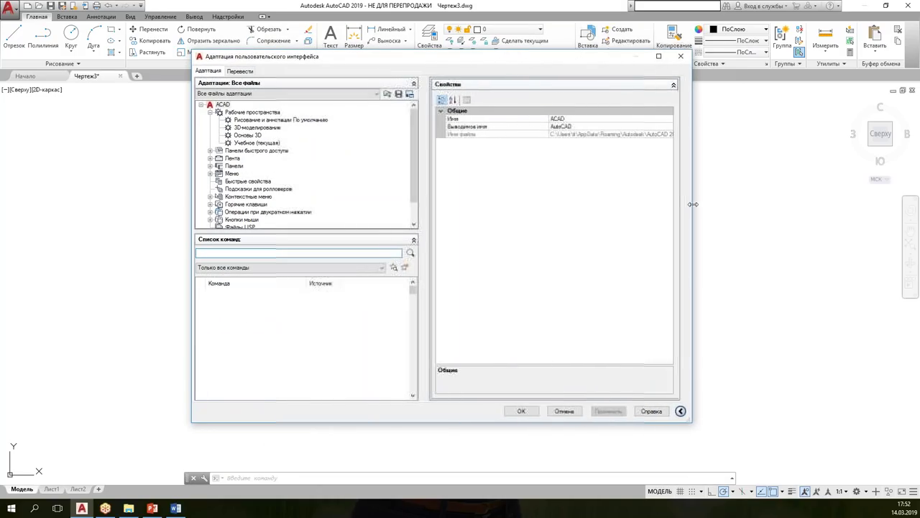
Step: Browse the Рисование и аннотации and Основы 3D workspaces, then display Учебное's contents and properties
left_click(237, 121)
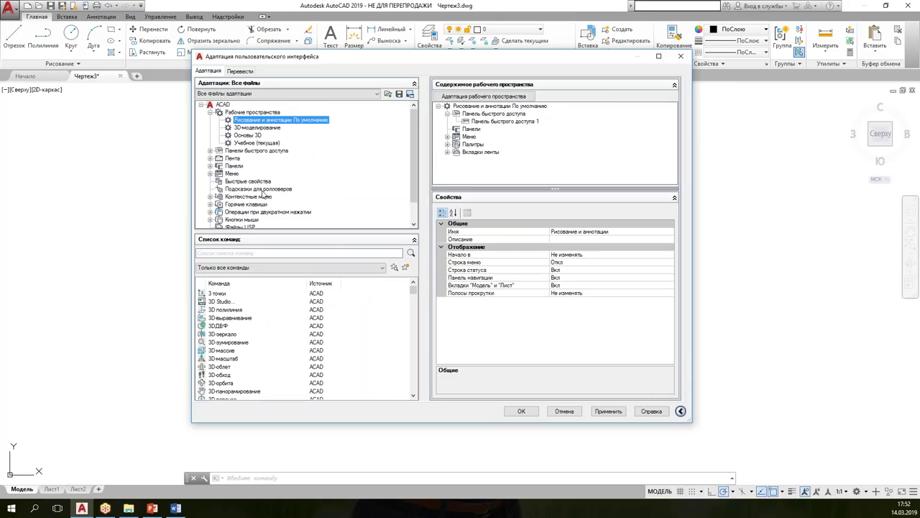
left_click(253, 135)
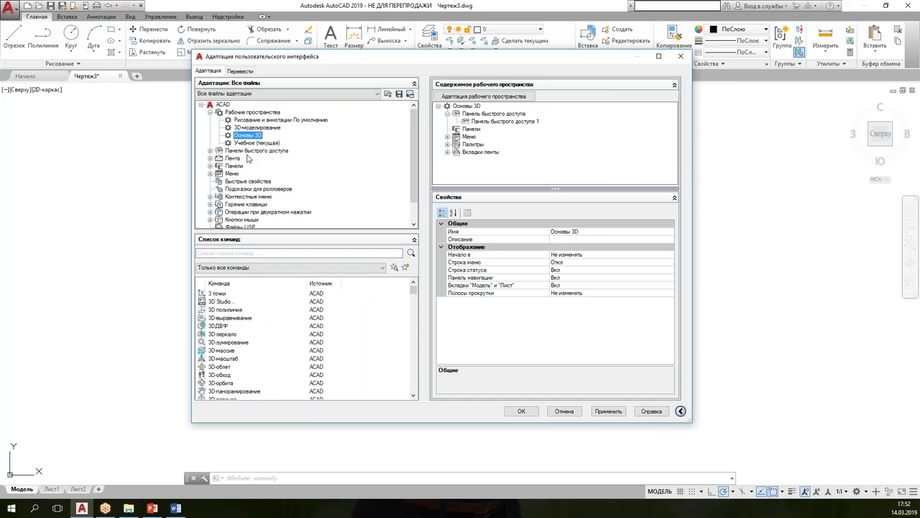
left_click(270, 143)
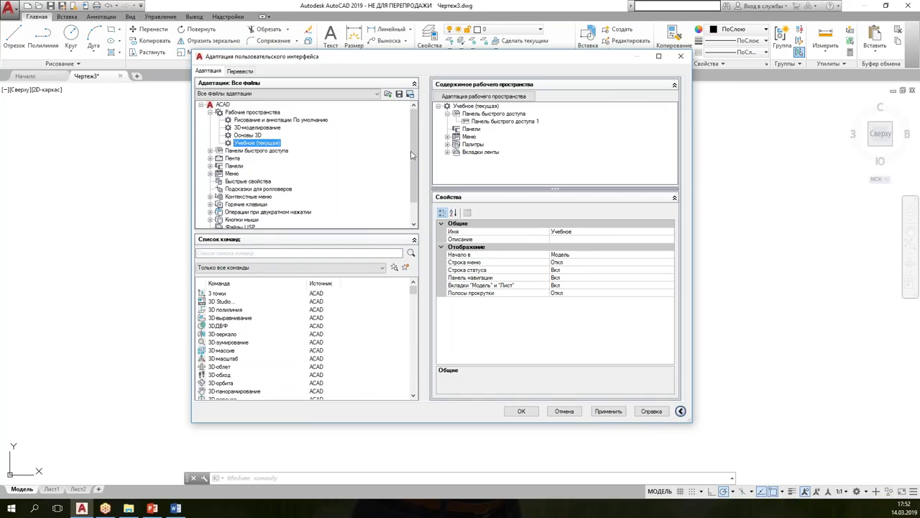
left_click_drag(414, 186, 419, 203)
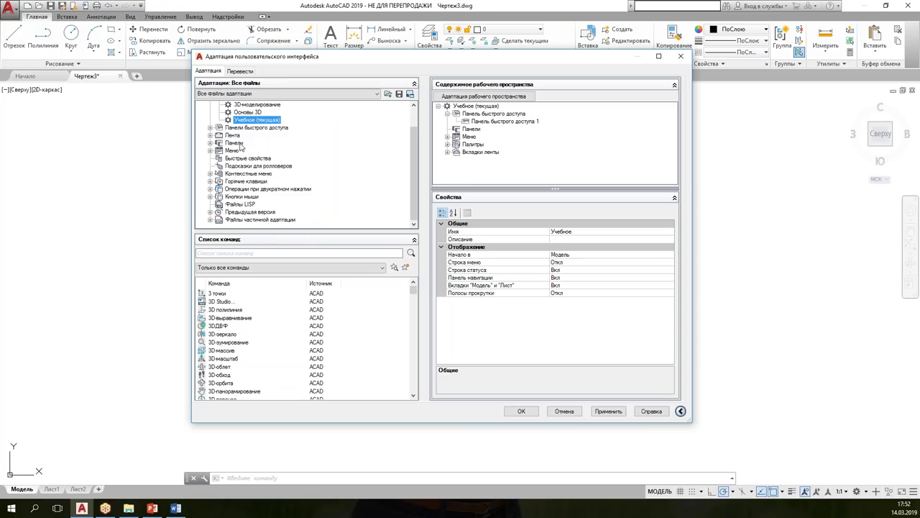
scroll(414, 185, "up", 1)
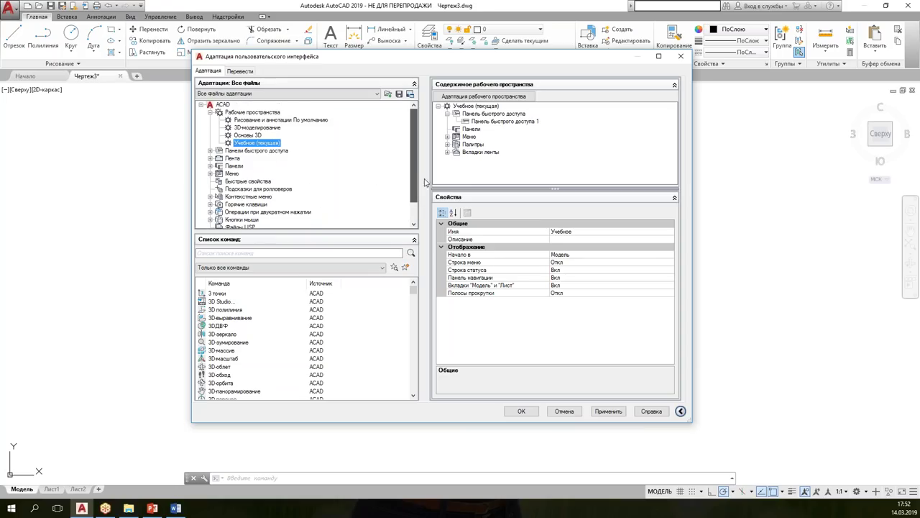
scroll(424, 185, "down", 1)
mouse_move(414, 290)
left_mouse_down()
mouse_move(414, 369)
mouse_move(424, 286)
left_mouse_up()
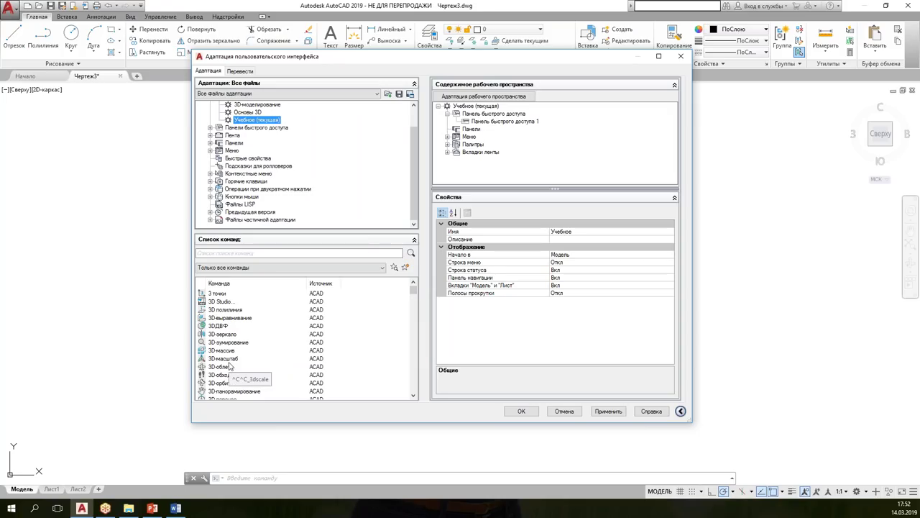
key("alt+Tab")
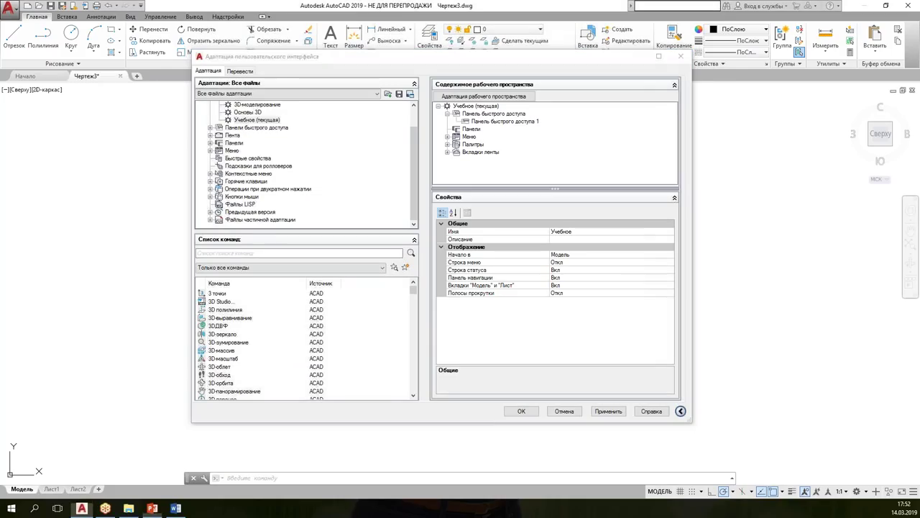
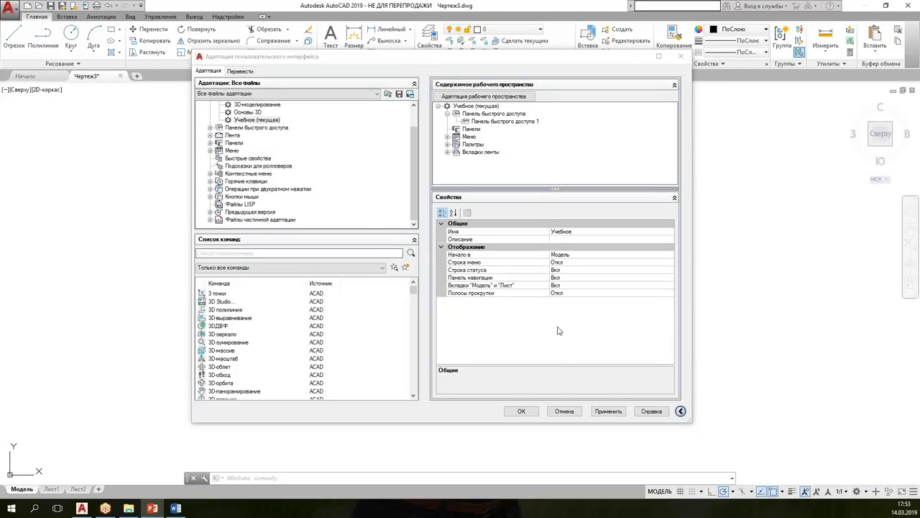
Step: Close the customization window and drag a selection window in the drawing
left_click(564, 411)
left_click(343, 187)
left_click(460, 288)
Step: Draw a two-segment angled line with the Основные линии tool palette
key("ctrl+3")
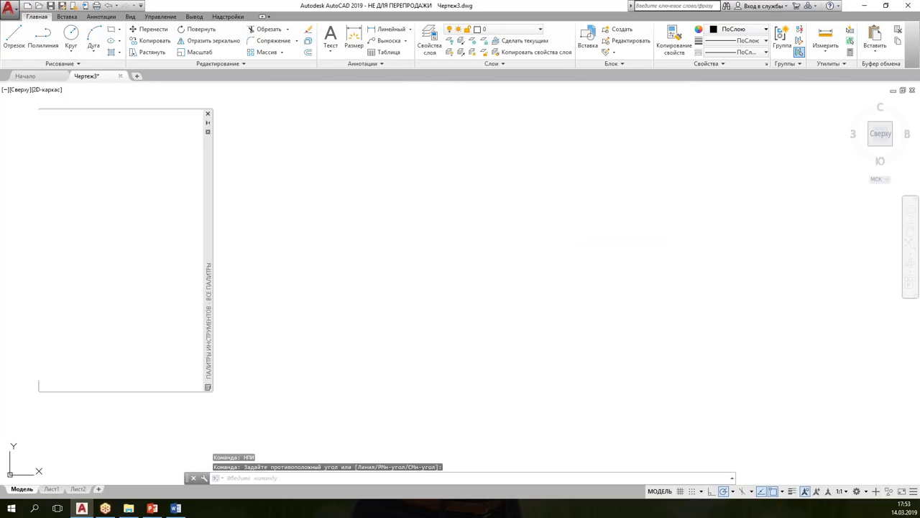
left_click(54, 140)
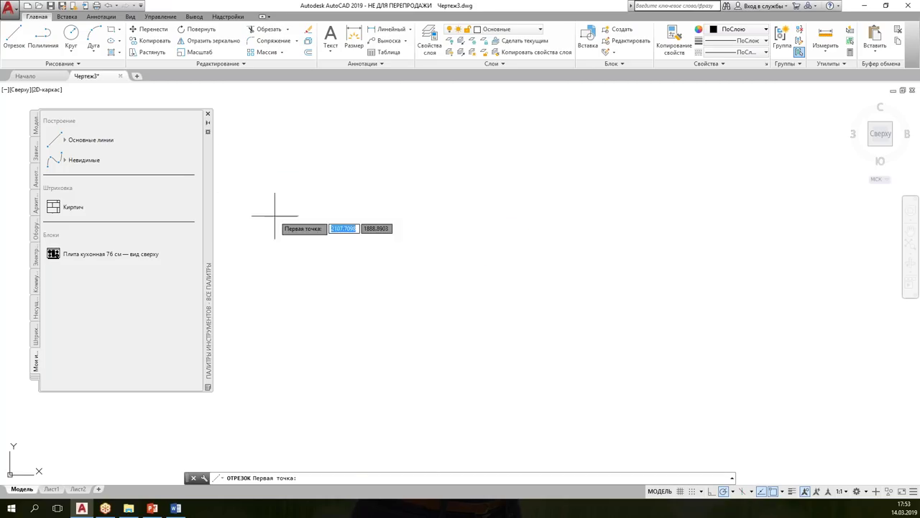
left_click(308, 232)
left_click(429, 150)
left_click(420, 288)
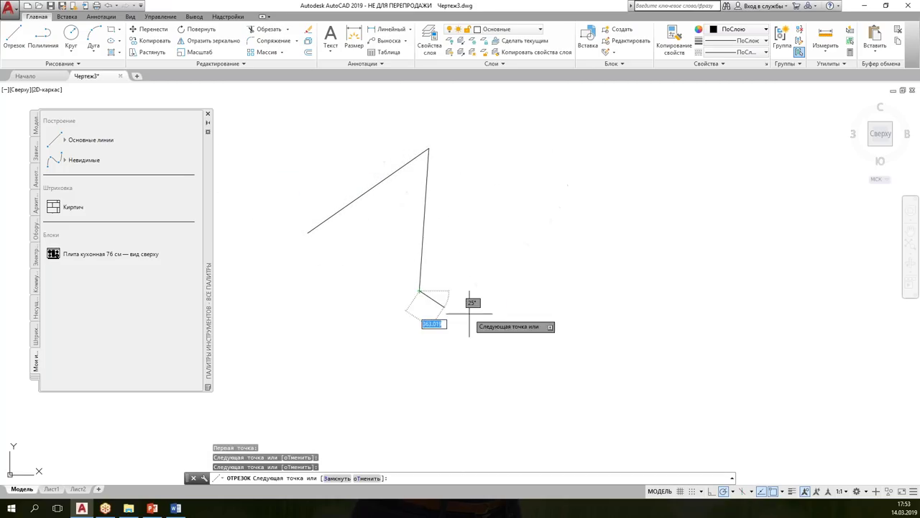
key("Escape")
Step: Draw a four-point wavy spline with the Невидимые tool, then open the layer list
left_click(81, 161)
left_click(356, 333)
left_click(444, 251)
left_click(552, 343)
left_click(653, 242)
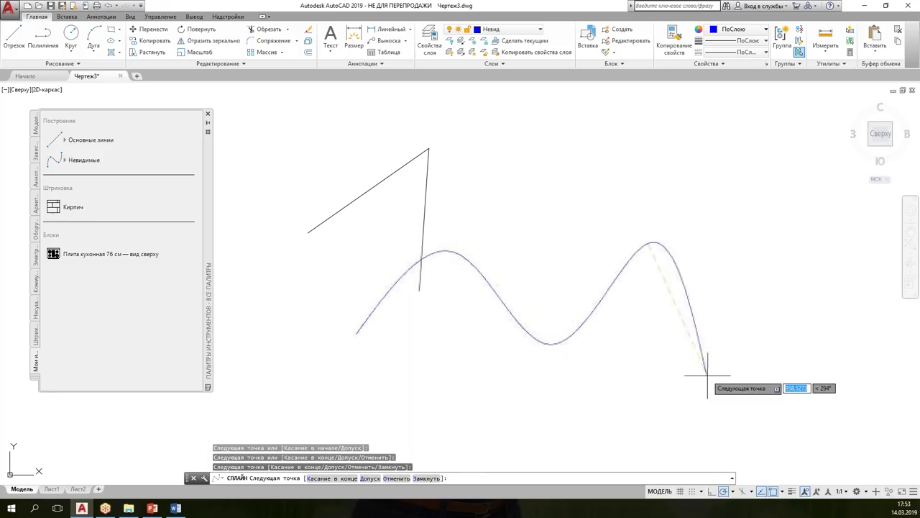
key("Return")
left_click(503, 29)
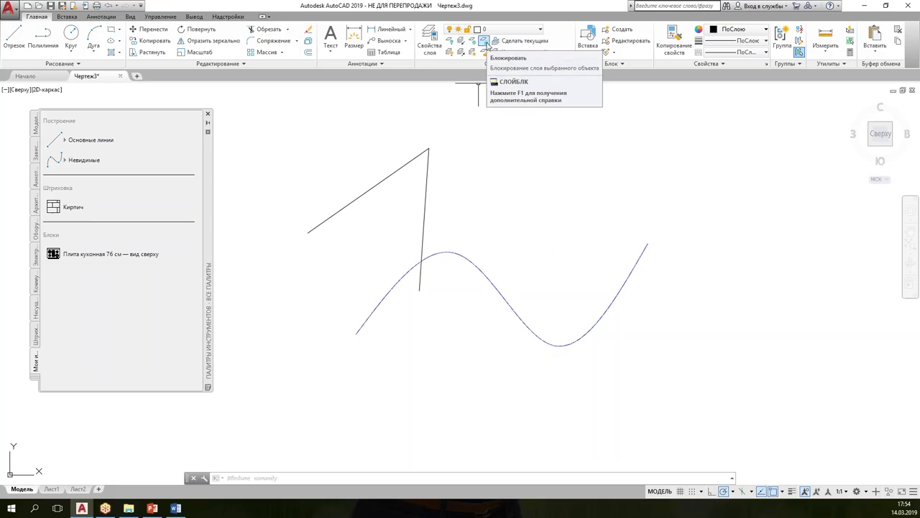
left_click(485, 42)
left_click(401, 172)
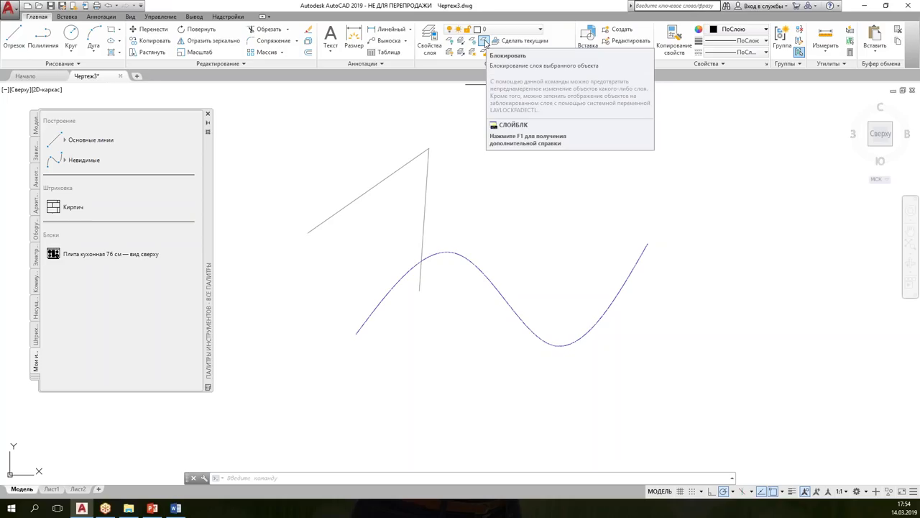
left_click(485, 43)
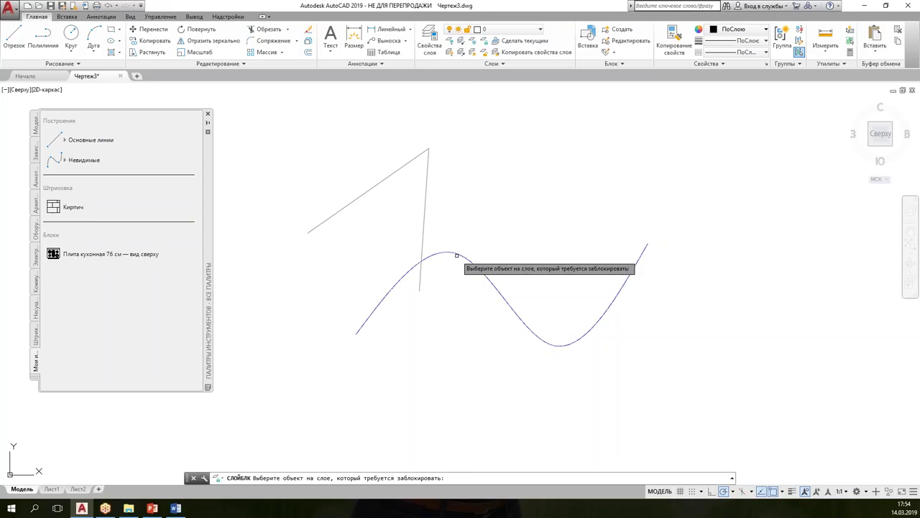
left_click(456, 254)
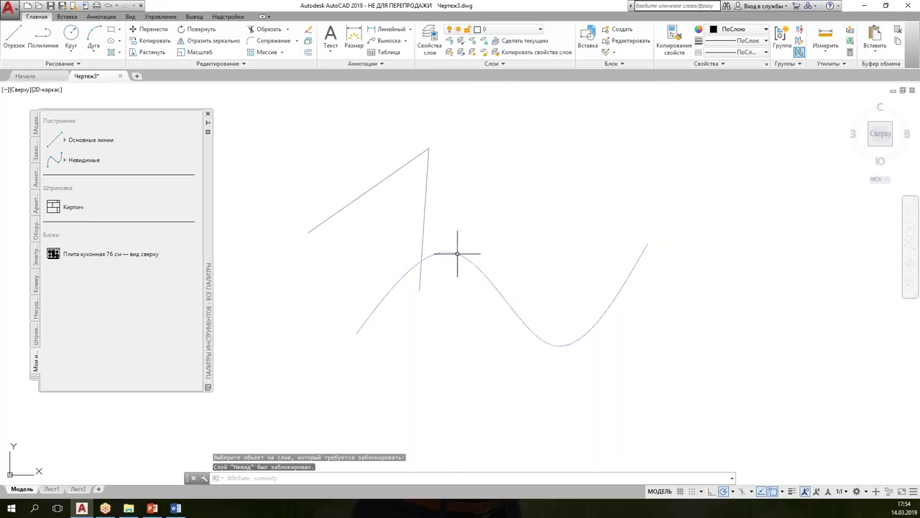
left_click(483, 52)
left_click(469, 255)
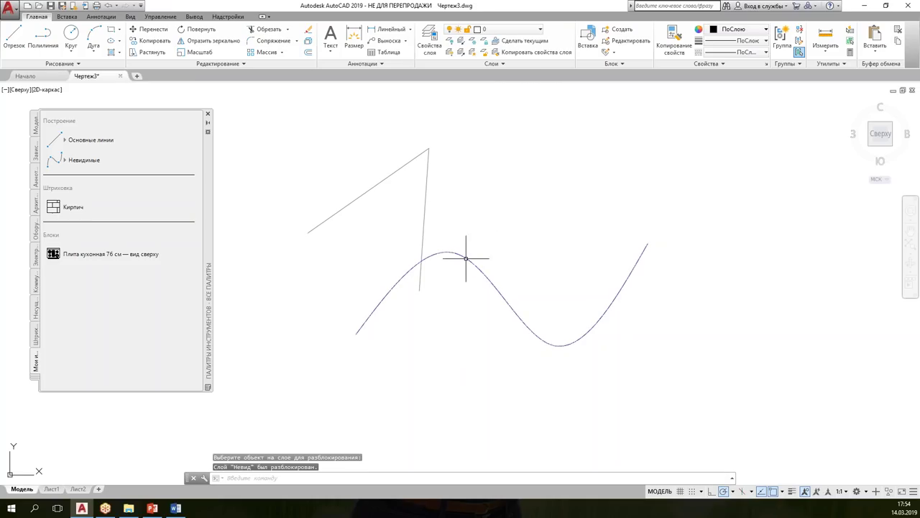
left_click(483, 54)
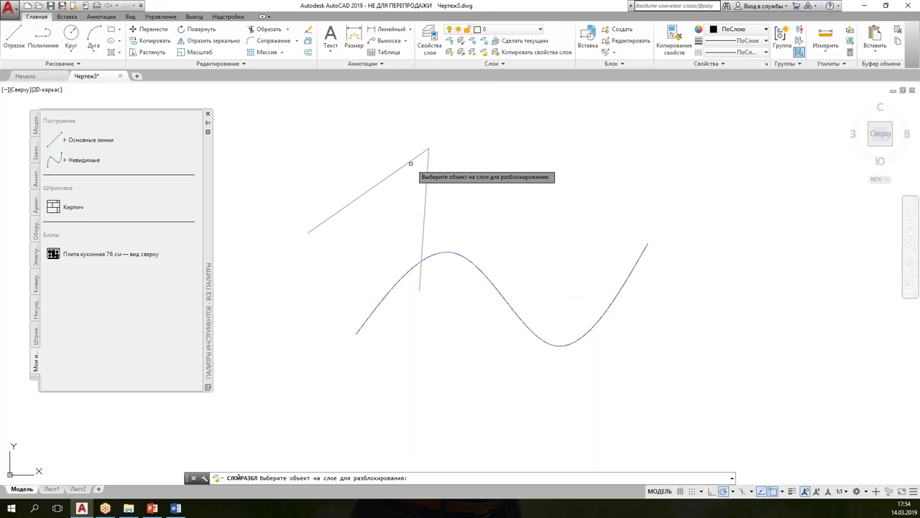
left_click(418, 156)
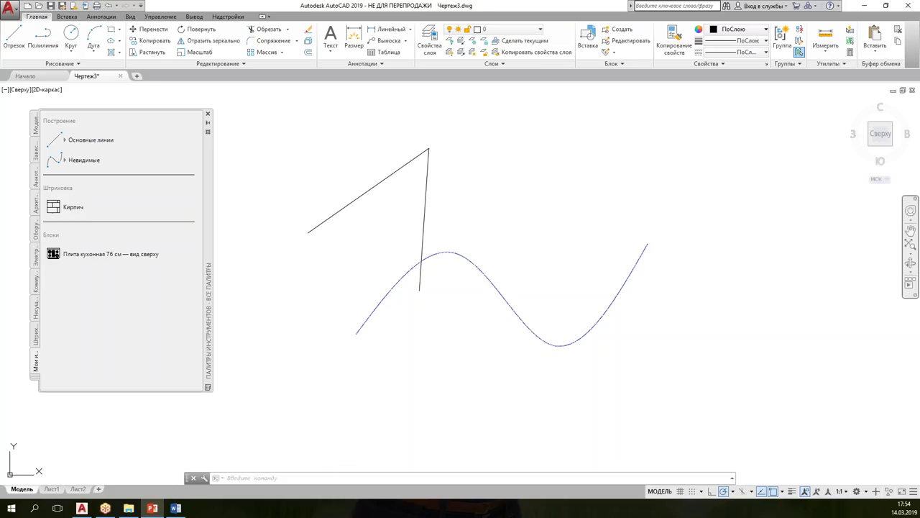
left_click(152, 508)
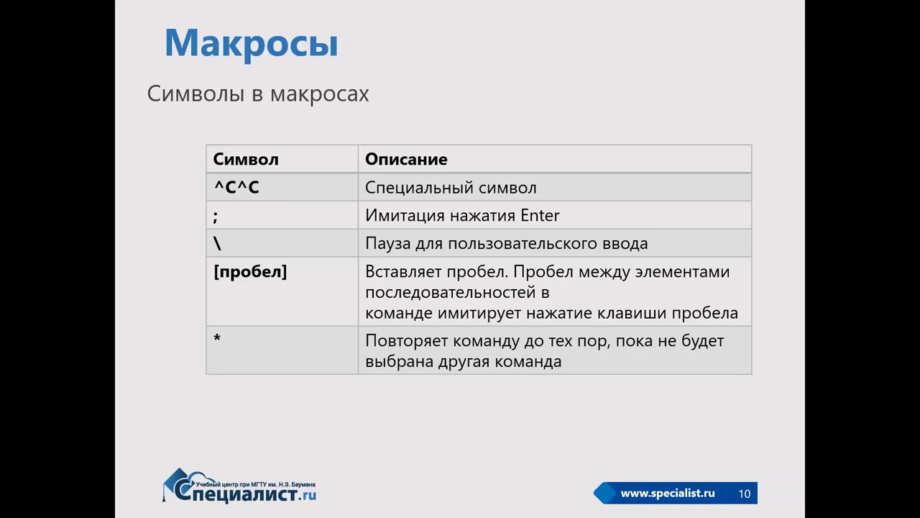
Step: Circle the * symbol on the Макросы slide, erase the ink, and return to AutoCAD
left_click_drag(222, 327, 213, 330)
key("e")
key("alt+Tab")
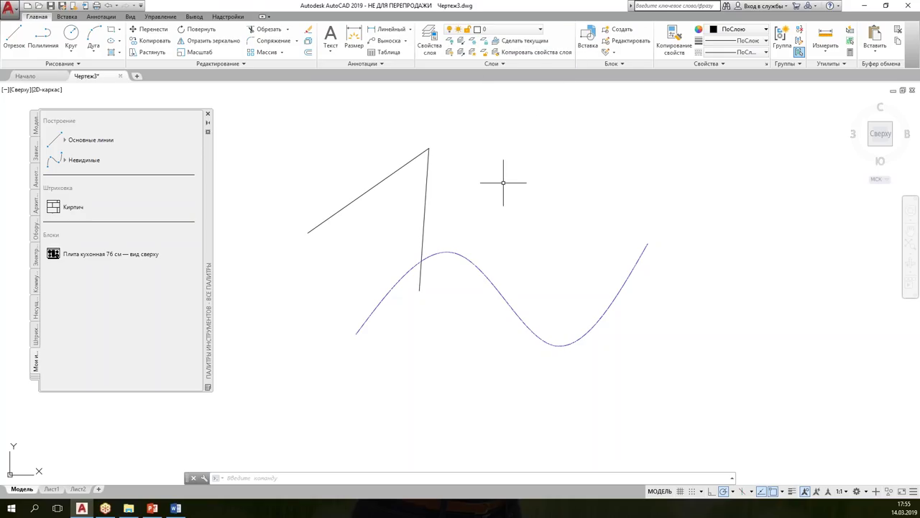
Step: Open the customization window with НПИ and highlight its command search field
type("НПИ")
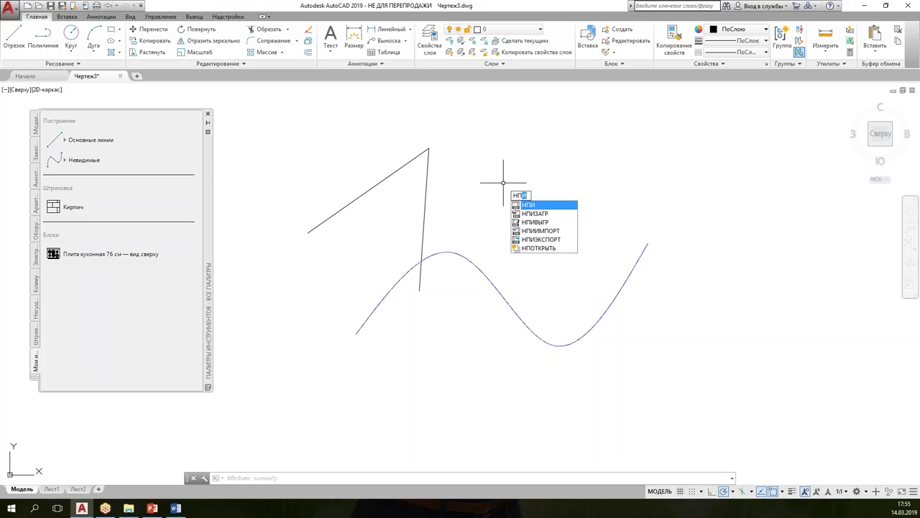
key("Return")
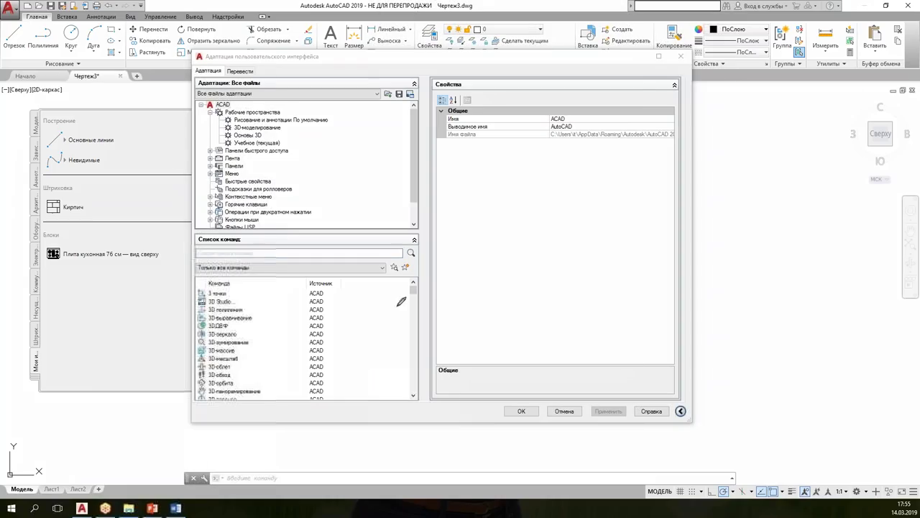
left_click_drag(204, 228, 89, 265)
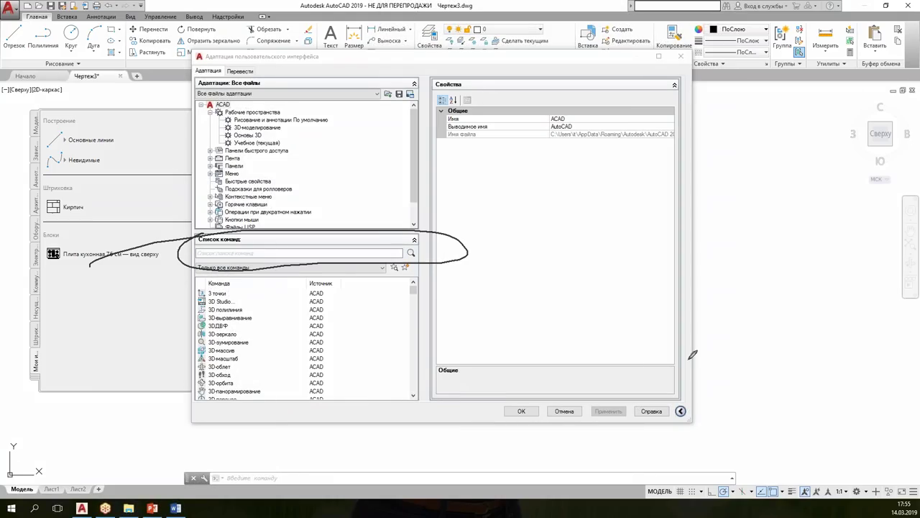
key("e")
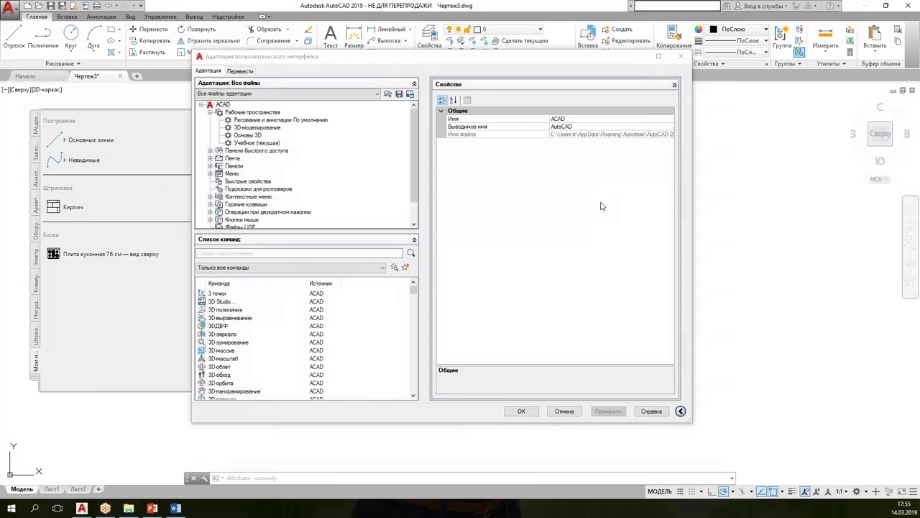
key("Escape")
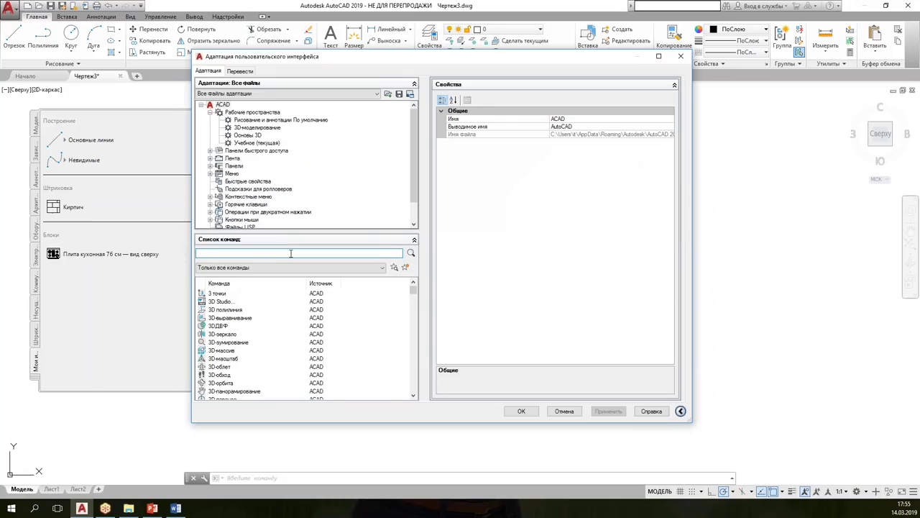
Step: Filter commands by 'слой', select Слой, Блокировать слой, and enlarge the icon pane
type("слой")
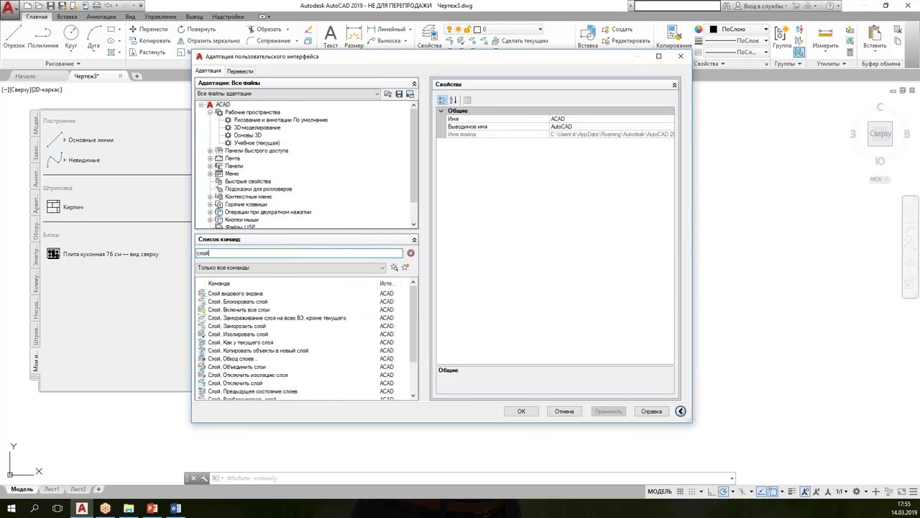
type("б")
key("BackSpace")
left_click(216, 304)
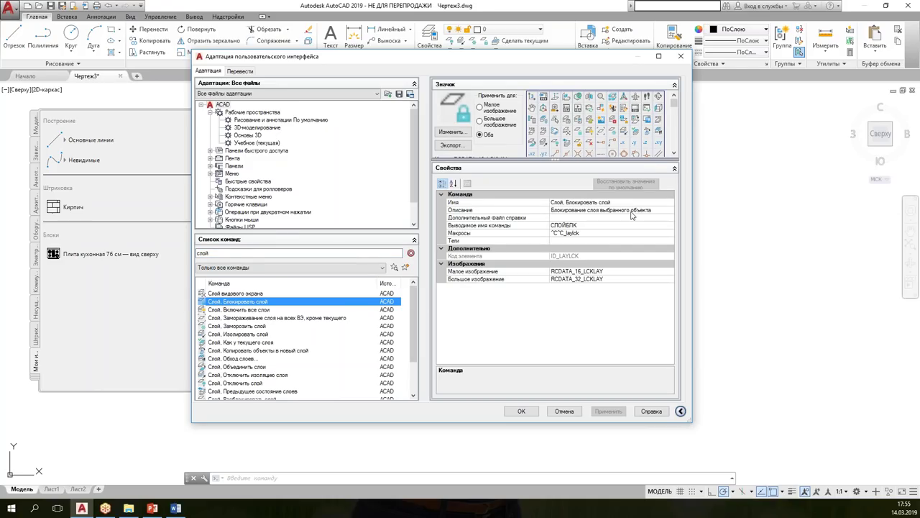
left_click_drag(660, 159, 658, 186)
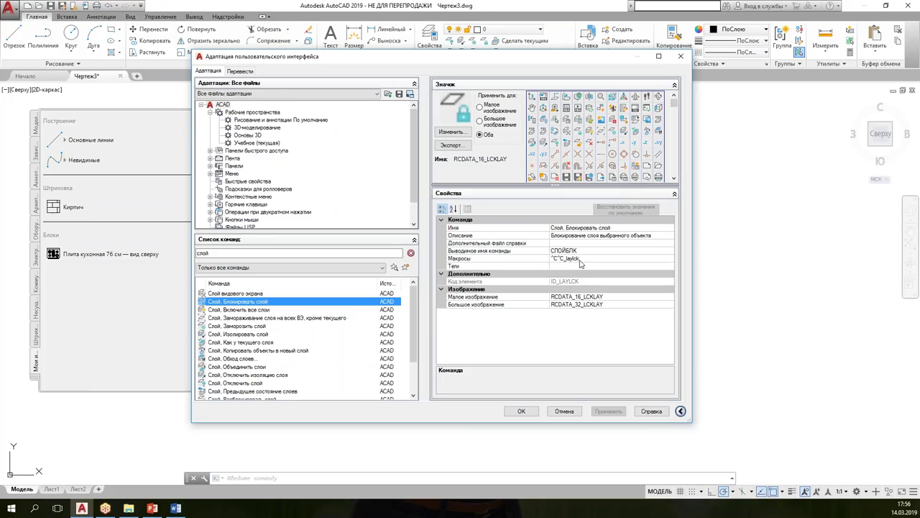
Step: Annotate the command's name and properties with on-screen ink, then clear it
key("ctrl+2")
mouse_move(448, 251)
left_mouse_down()
mouse_move(529, 251)
mouse_move(474, 247)
left_mouse_up()
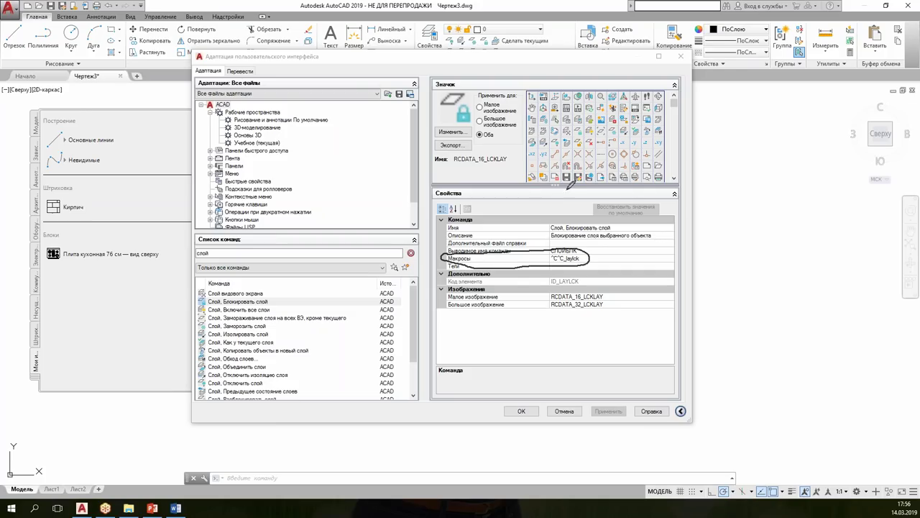
left_click_drag(521, 196, 542, 198)
mouse_move(554, 193)
left_mouse_down()
mouse_move(591, 172)
mouse_move(680, 208)
left_mouse_up()
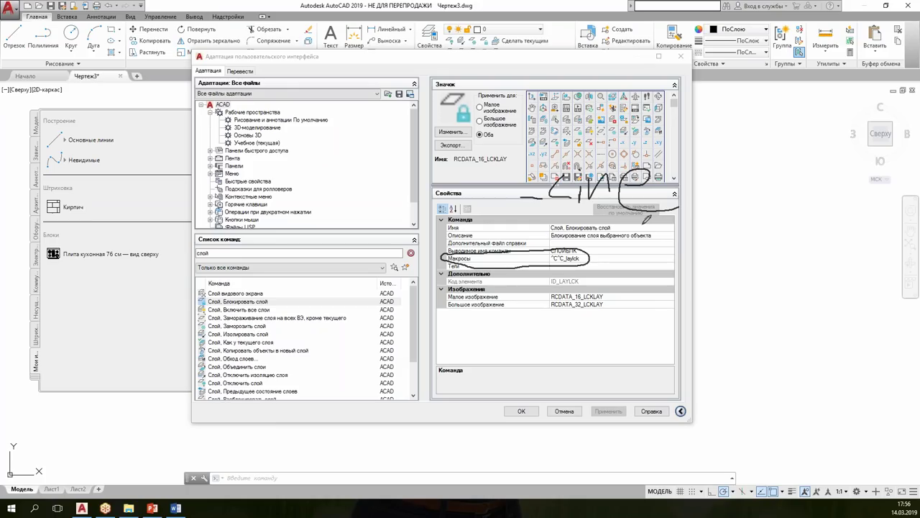
left_click(688, 203)
key("Escape")
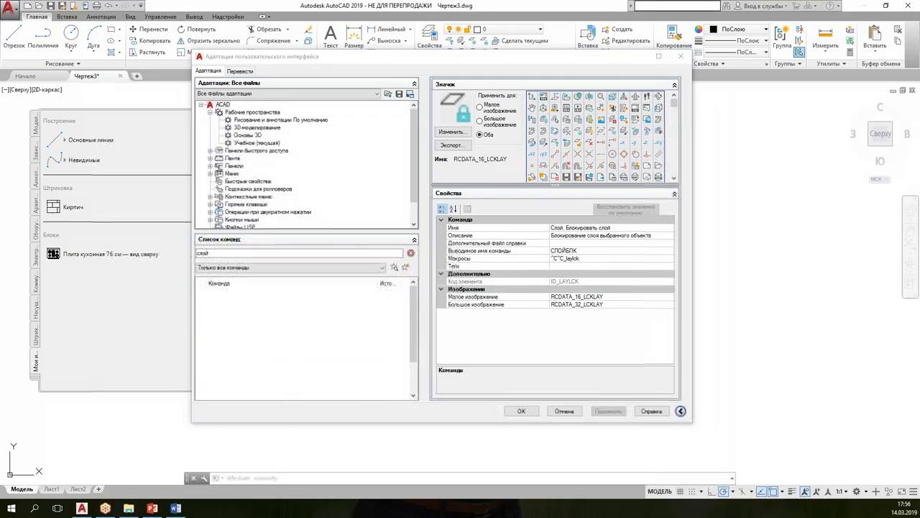
Step: Change the macro to *^C^C_laylck and save it with OK
left_click(551, 258)
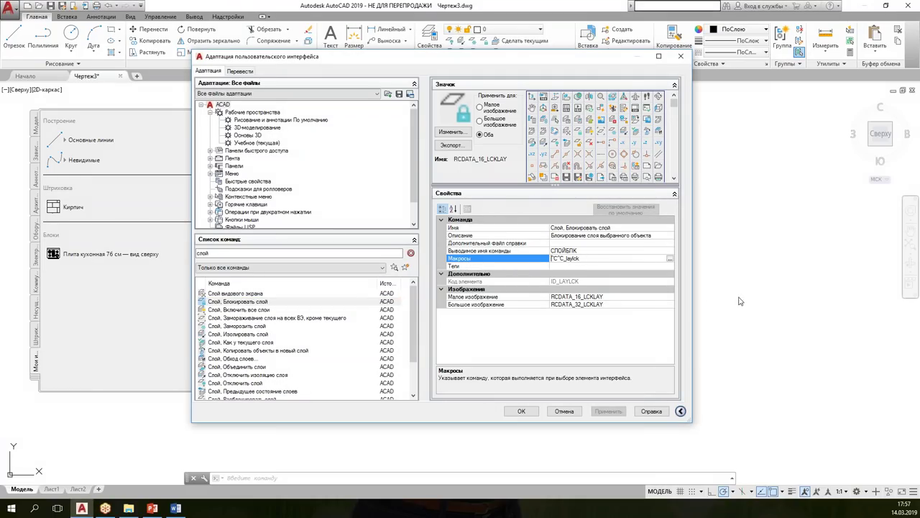
type("*")
left_click(523, 411)
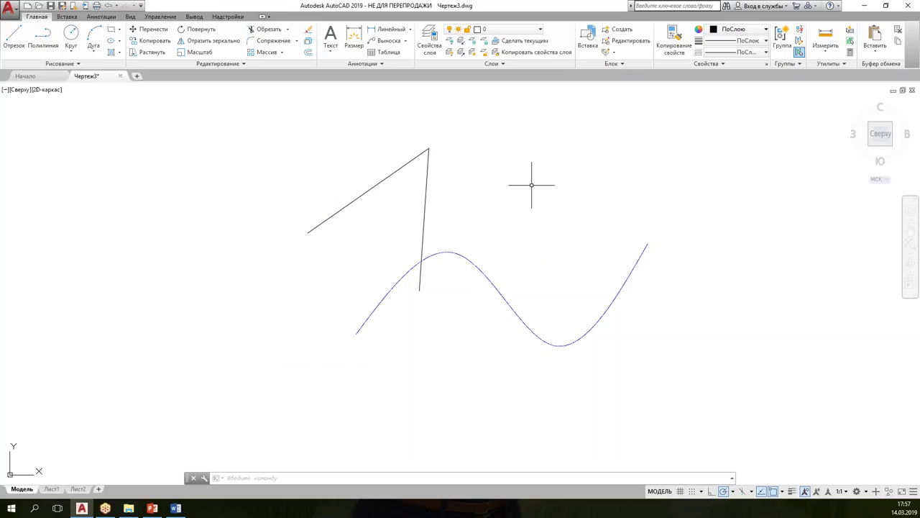
Step: Lock the layers of the angled line and the spline by picking them
left_click(483, 42)
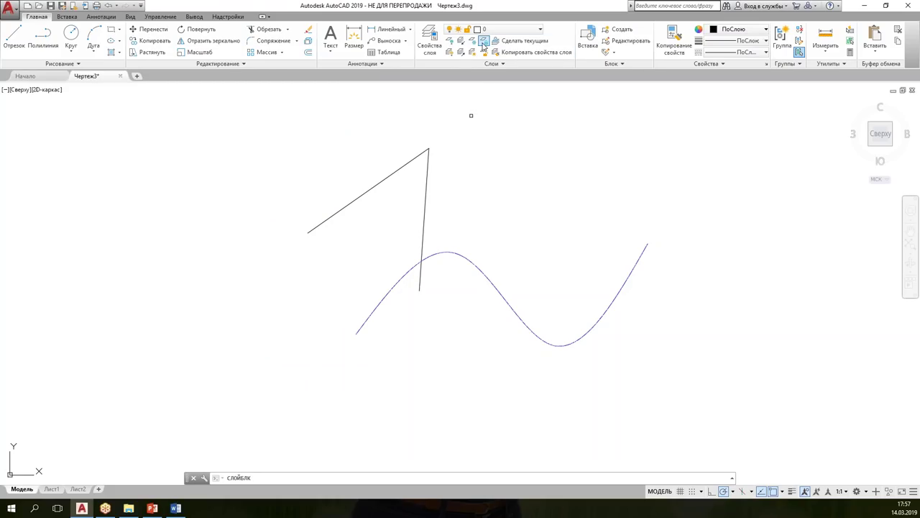
left_click(410, 161)
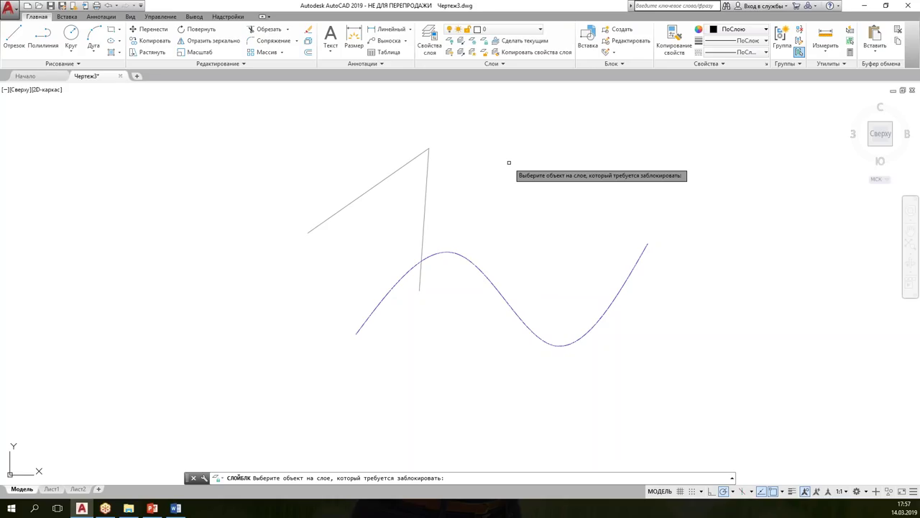
left_click(446, 253)
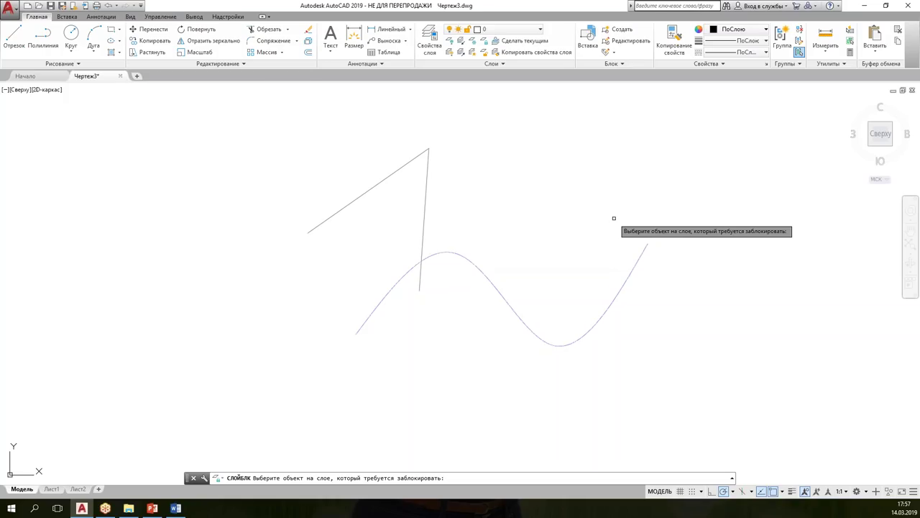
key("Escape")
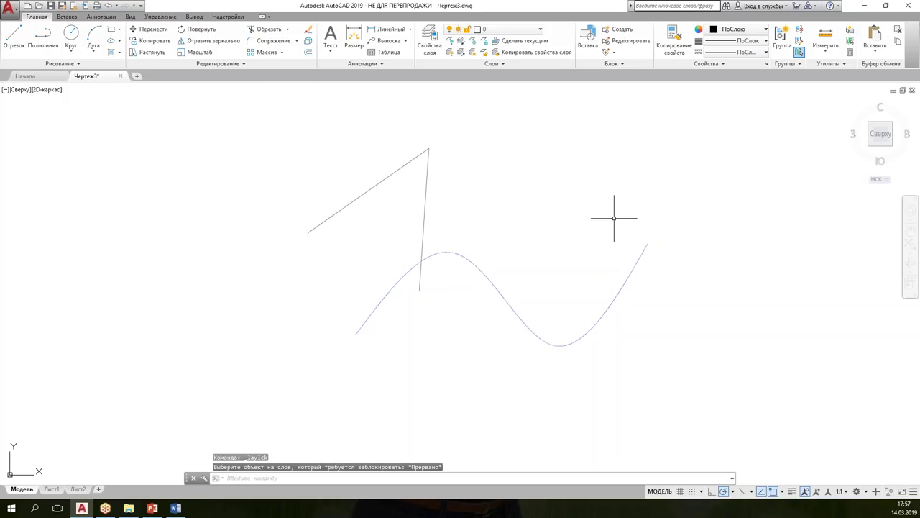
Step: Unlock the Основные and Невид layers by picking the line and spline, then reframe the view
left_click(486, 54)
left_click(424, 151)
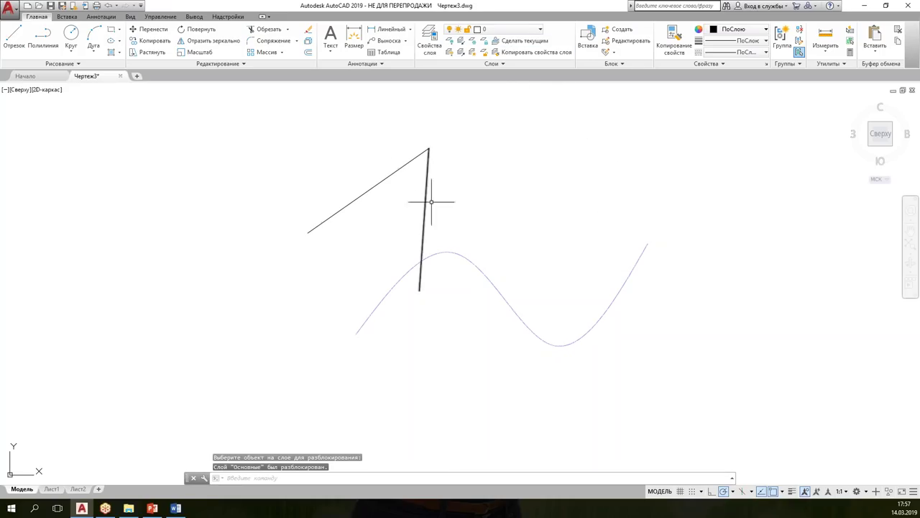
left_click(486, 54)
left_click(431, 256)
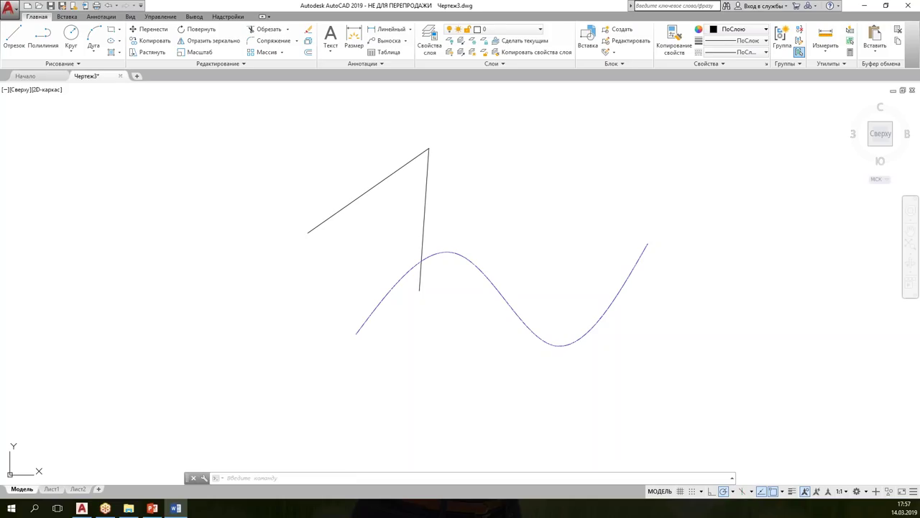
scroll(603, 276, "down", 2)
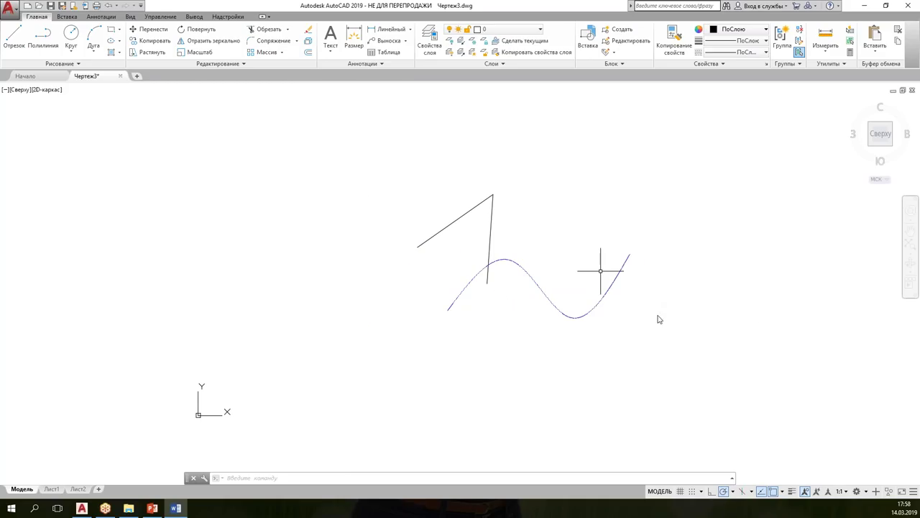
middle_click_drag(692, 272, 528, 281)
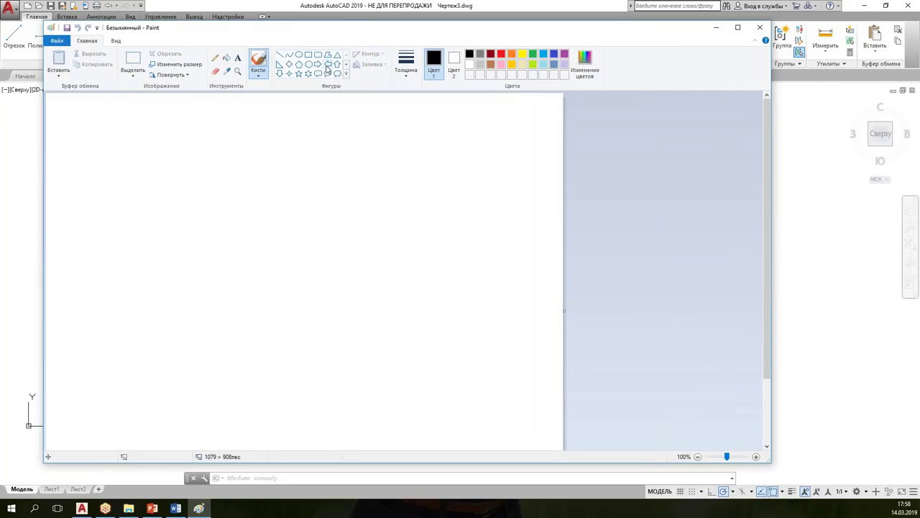
Step: Type '1. Пер. текущий слой' and '2. КРУГ' in a Paint text box
left_click(242, 59)
left_click_drag(98, 129, 406, 375)
type("1. Пер")
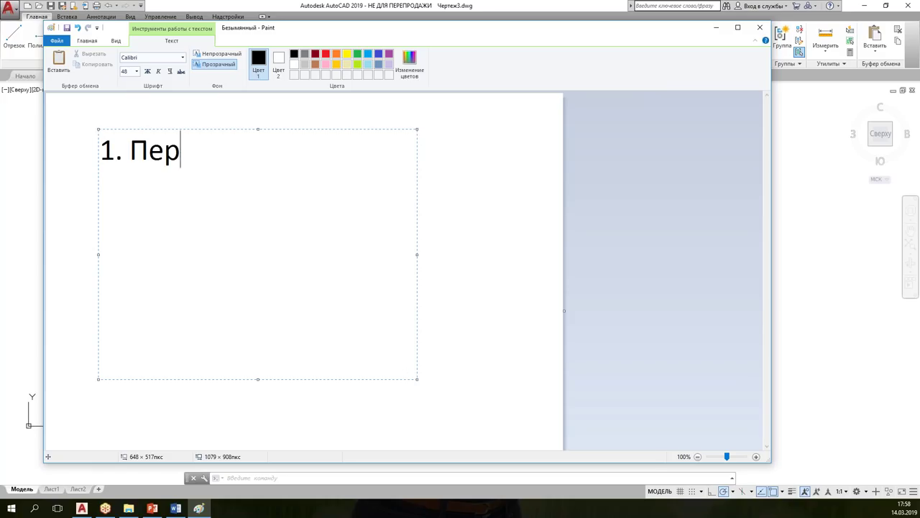
type(". тек")
type("ущий слой")
key("Return")
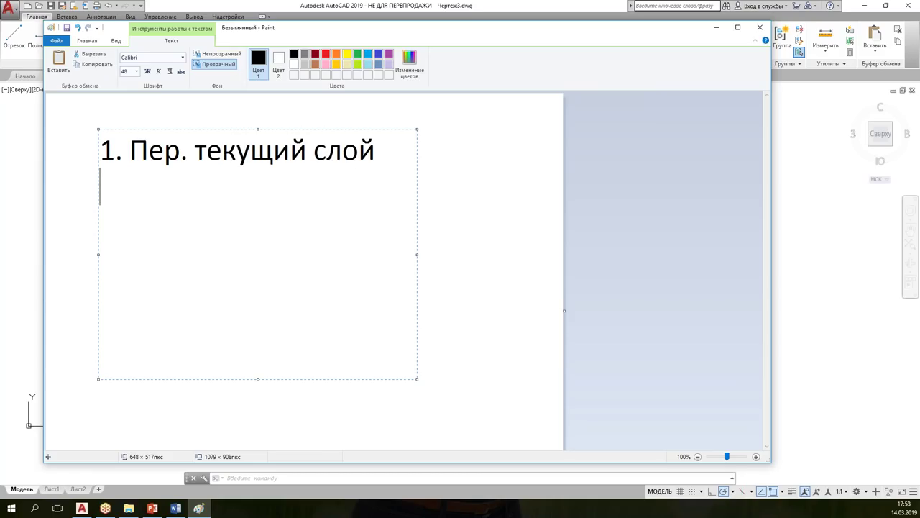
type("2.")
type(" Кр")
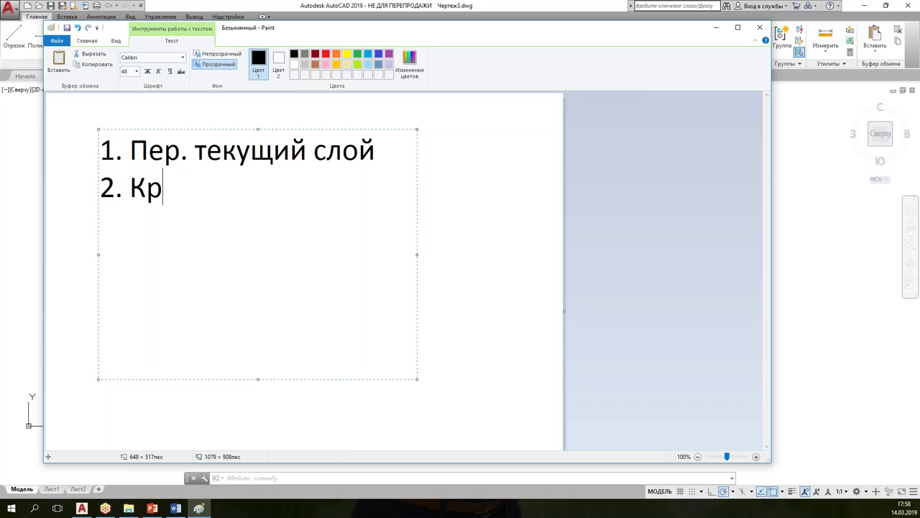
type("у")
key("BackSpace")
key("BackSpace")
type("РУГ")
Step: Add '3.Ввод. радиуса', commit the text, and switch back to AutoCAD
key("Return")
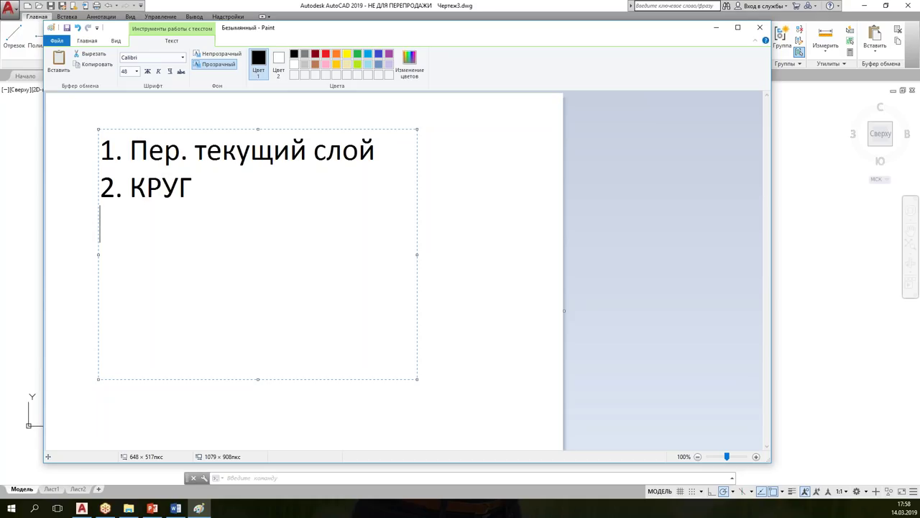
type("3.")
type("Ввод. радиуса")
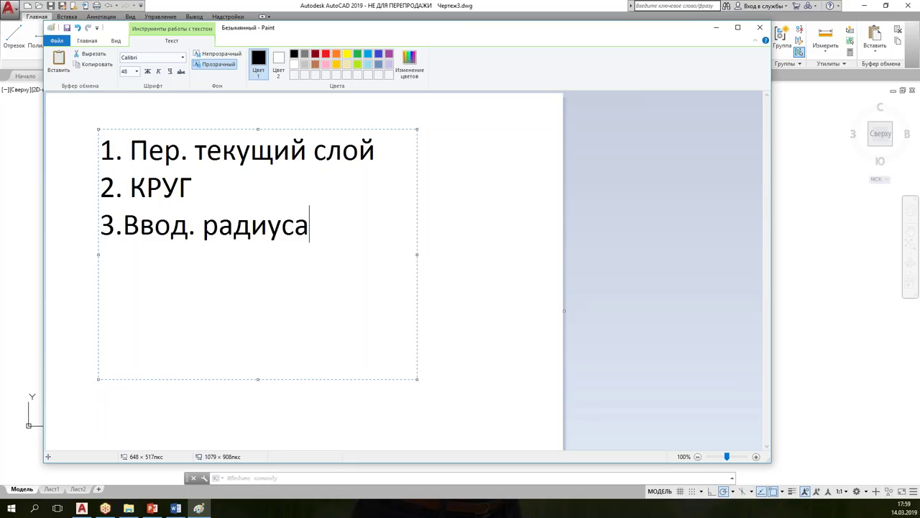
left_click(493, 255)
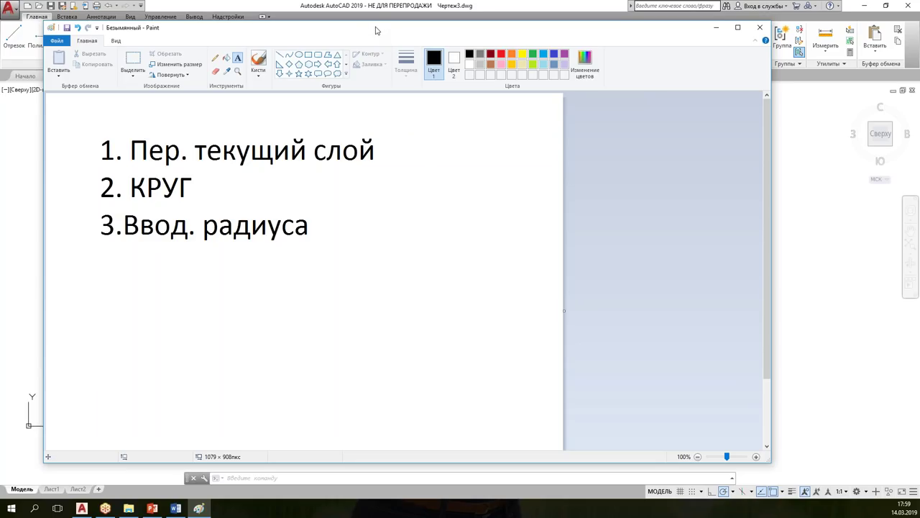
left_click_drag(375, 30, 919, 102)
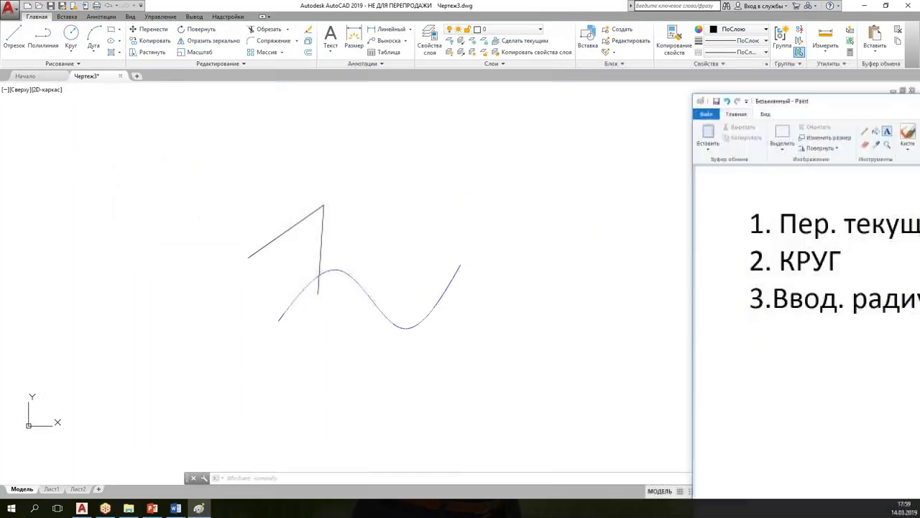
left_click(863, 81)
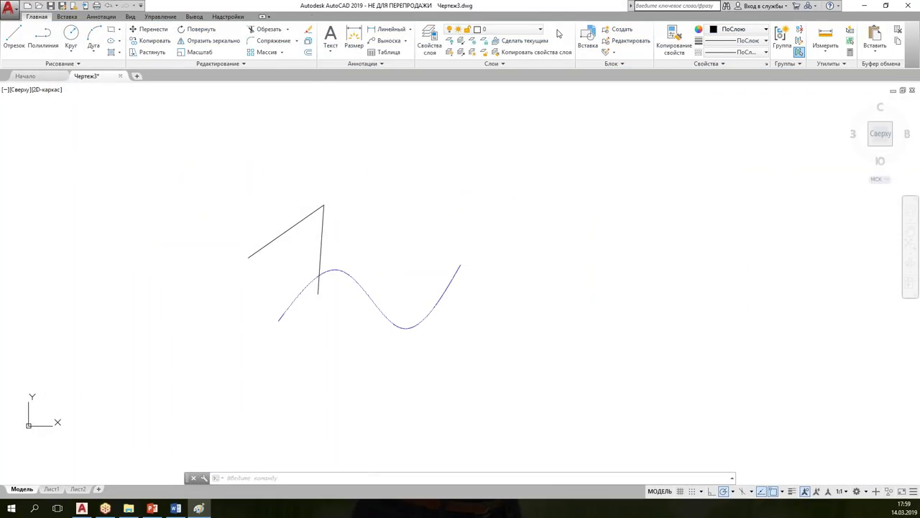
Step: Make Основные the current layer, start КРУГ, and review the macro-symbols slide
left_click(535, 33)
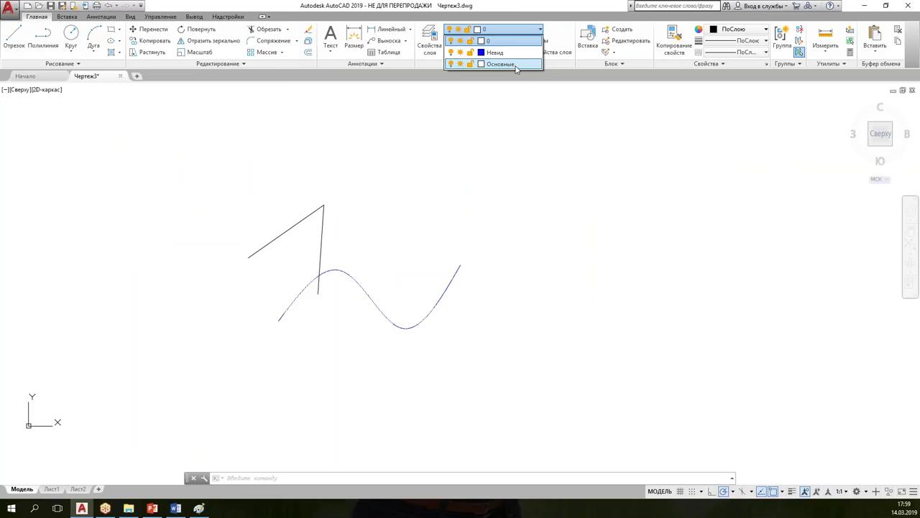
left_click(516, 66)
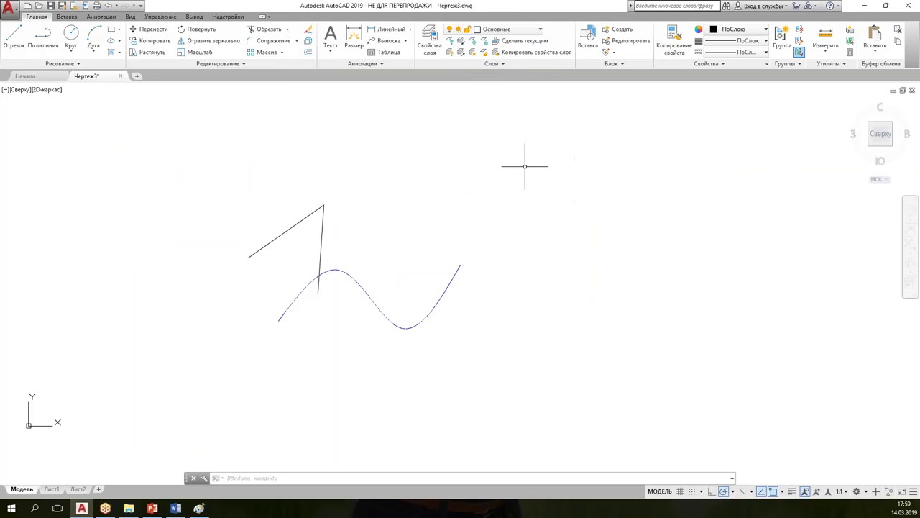
type("кру")
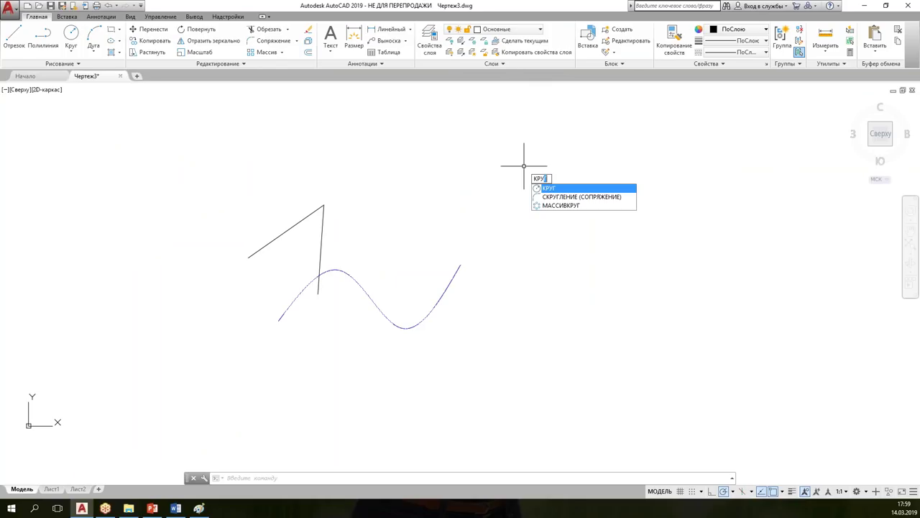
key("Return")
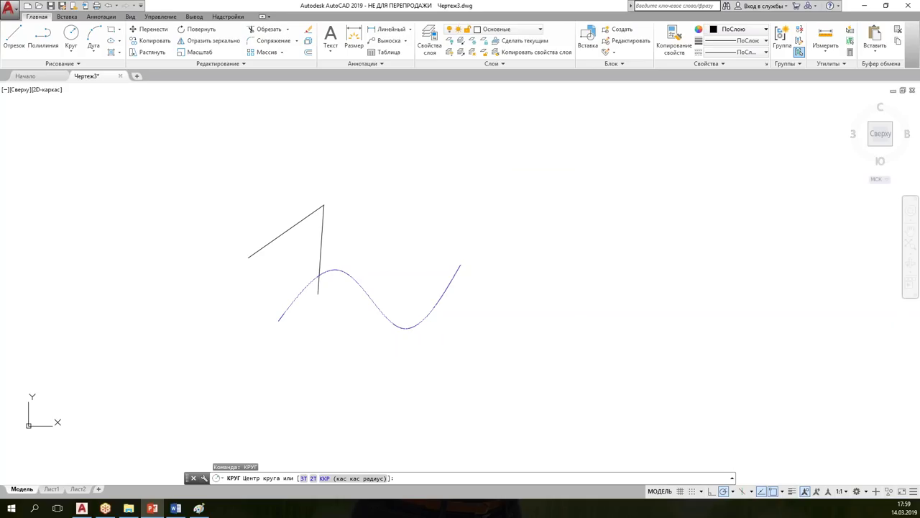
left_click(152, 507)
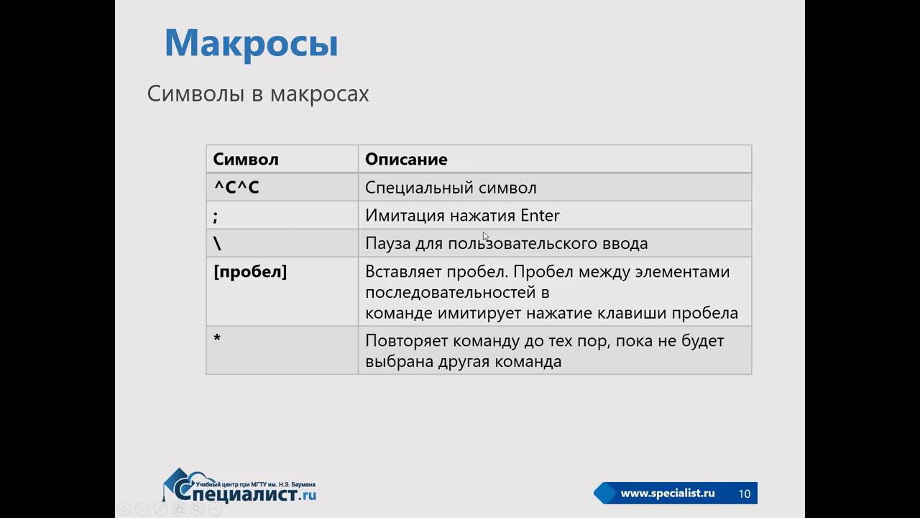
key("alt+Tab")
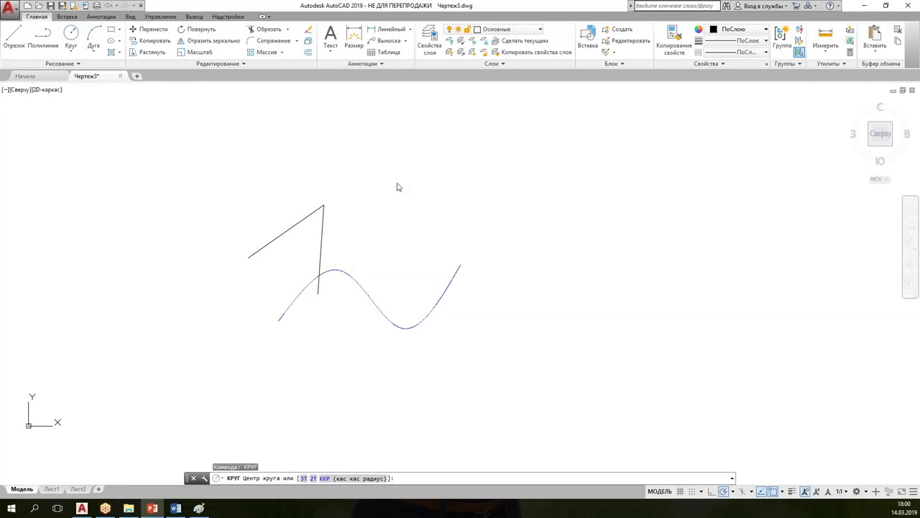
Step: Draw the circle of radius 1000 centred above the curves
left_click(402, 214)
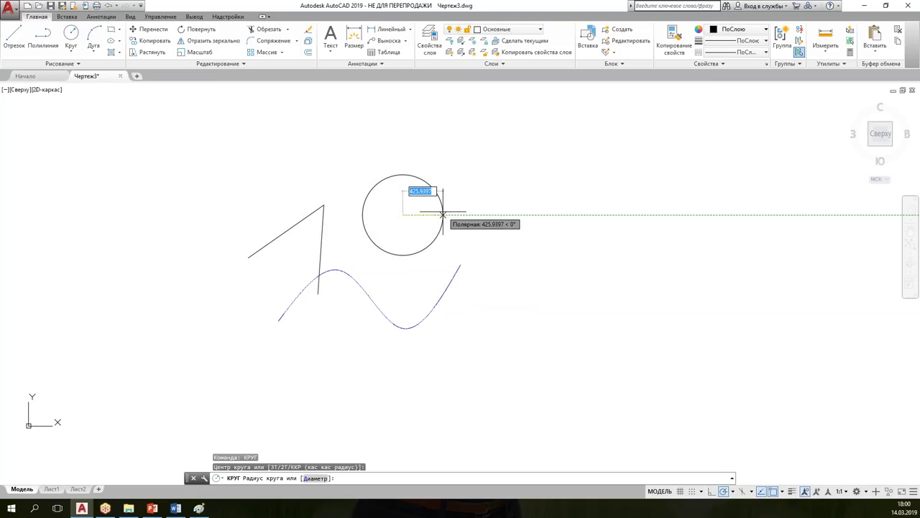
scroll(429, 211, "up", 3)
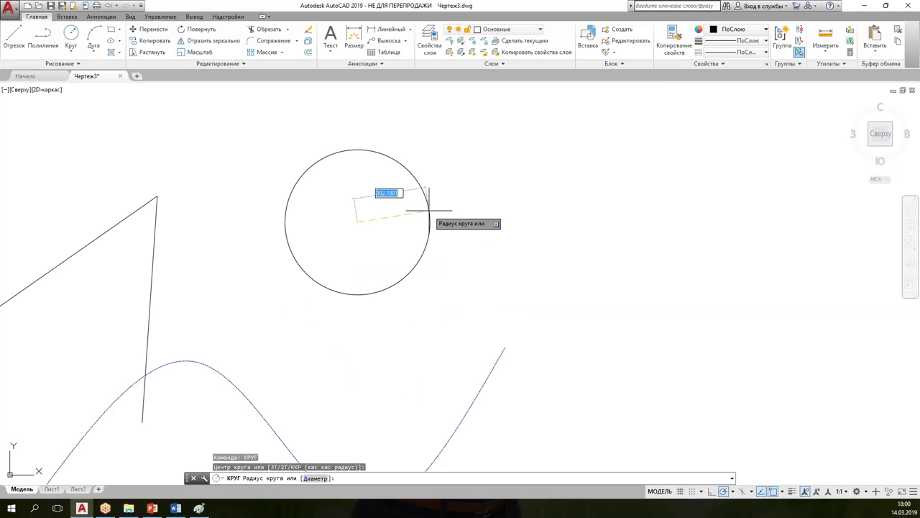
type("1000")
key("Return")
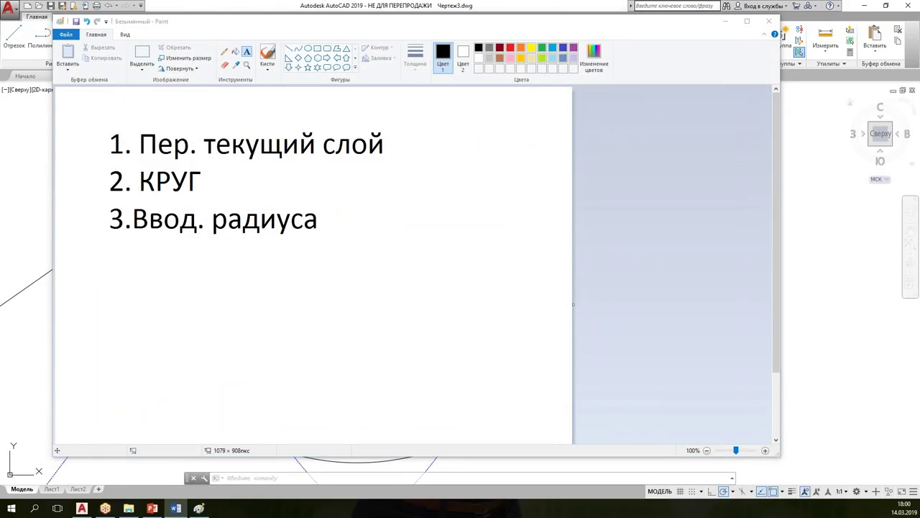
Step: Widen the Paint canvas and type the macro line ^C^C_CLAYER below the steps
left_click_drag(92, 309, 561, 386)
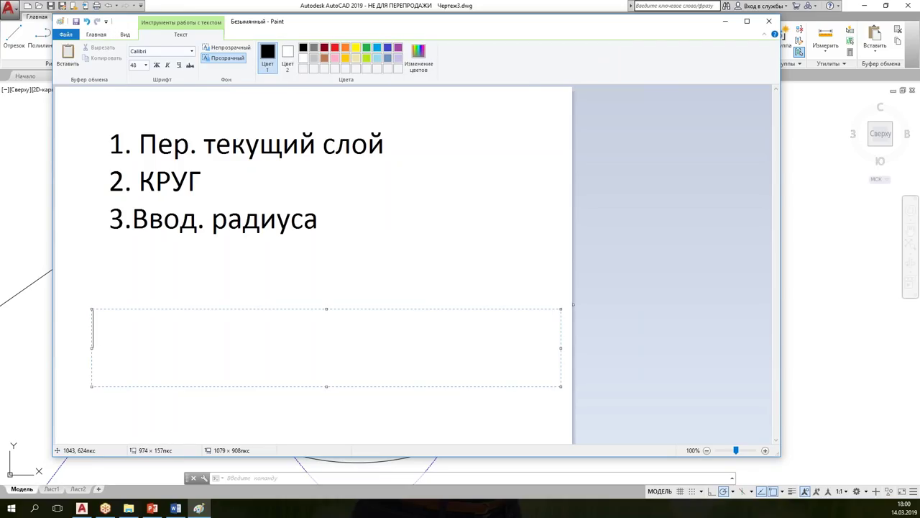
left_click(559, 290)
mouse_move(573, 304)
left_mouse_down()
mouse_move(794, 319)
mouse_move(750, 319)
left_mouse_up()
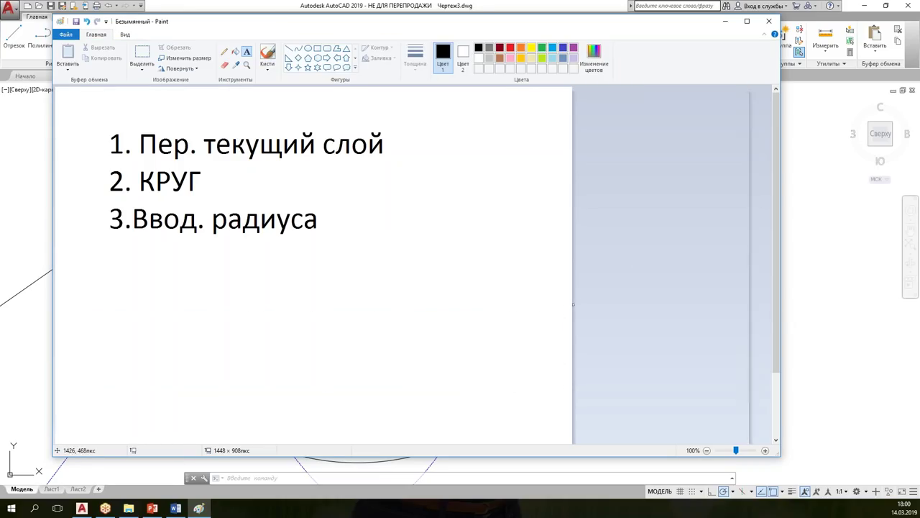
left_click_drag(93, 300, 717, 420)
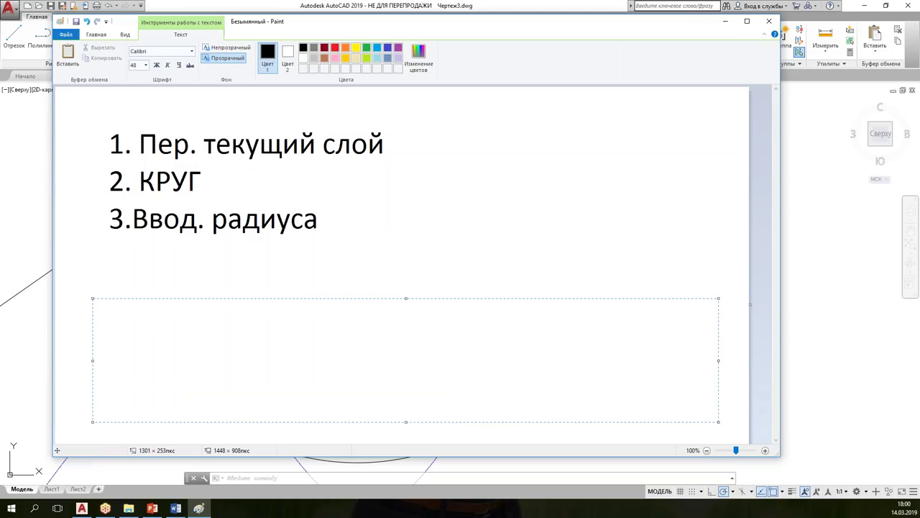
type(":")
type("^C^C")
type("_CLAYER")
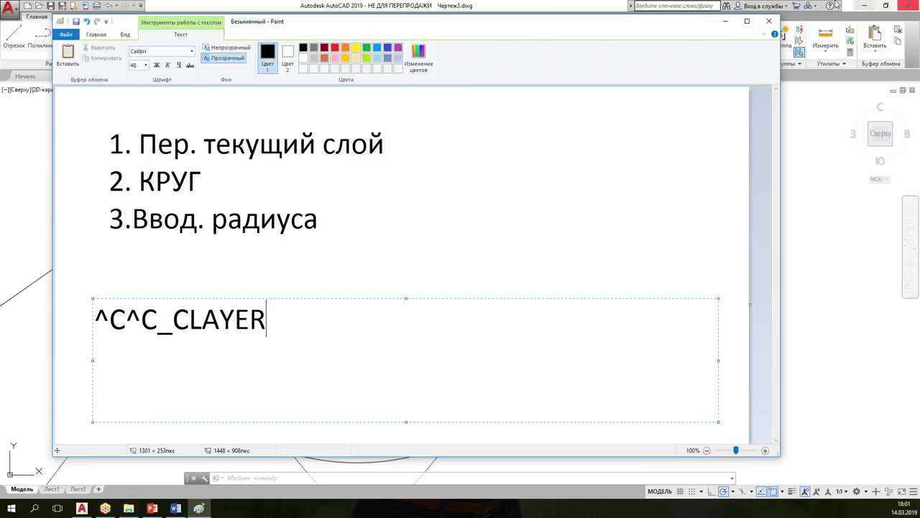
left_click(567, 8)
Step: Run CLAYER in AutoCAD, keep the default Основные, and return to Paint
type("cly")
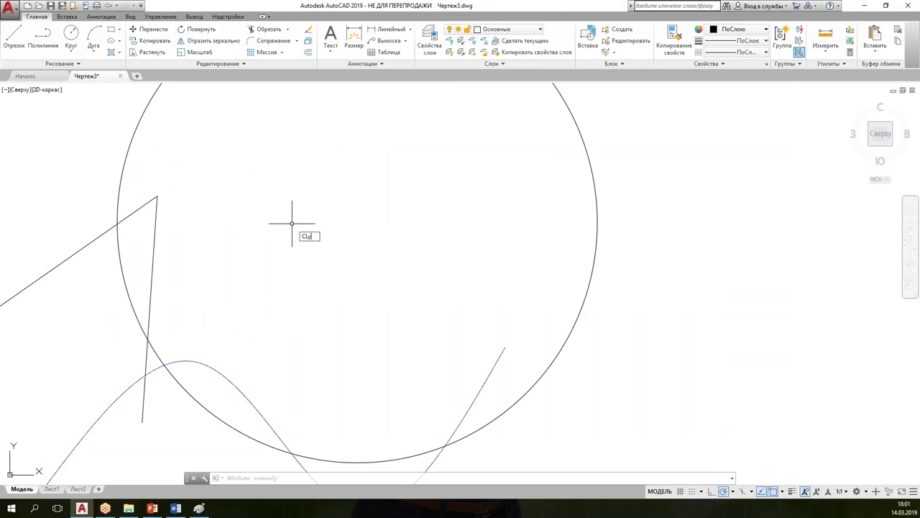
key("BackSpace")
type("a")
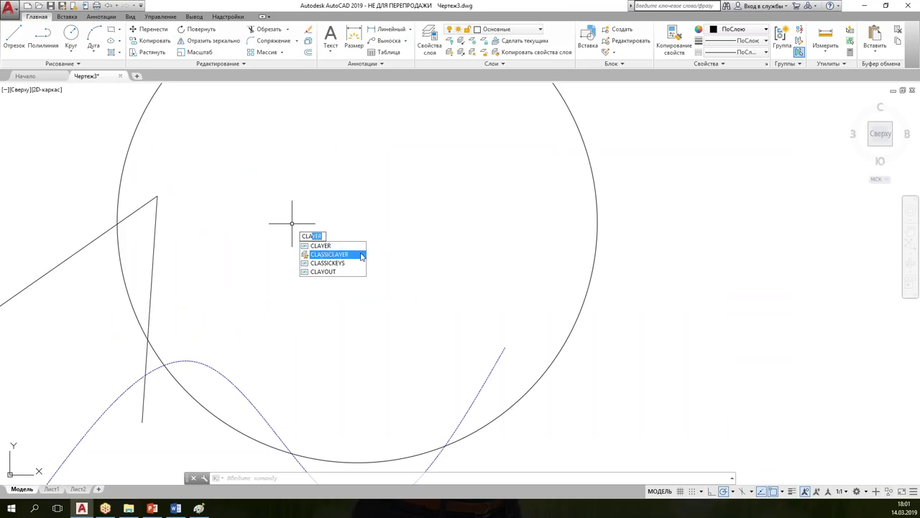
key("Return")
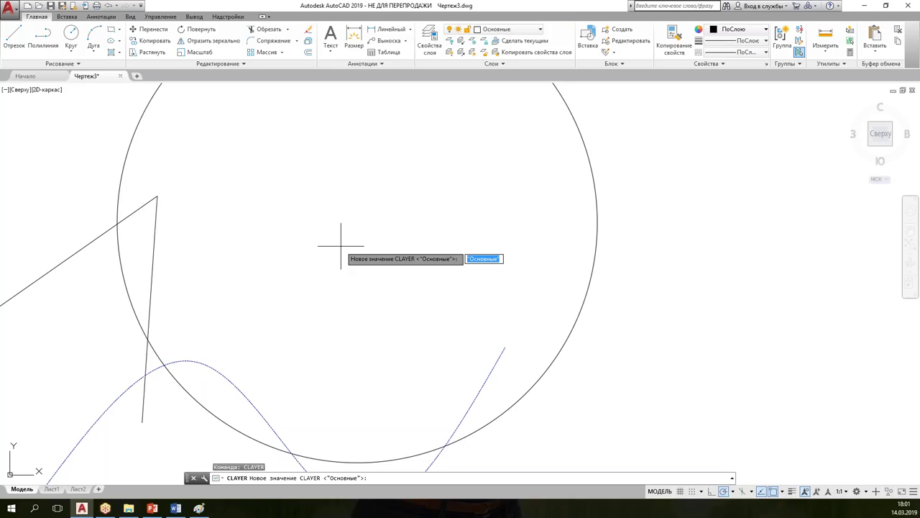
key("Return")
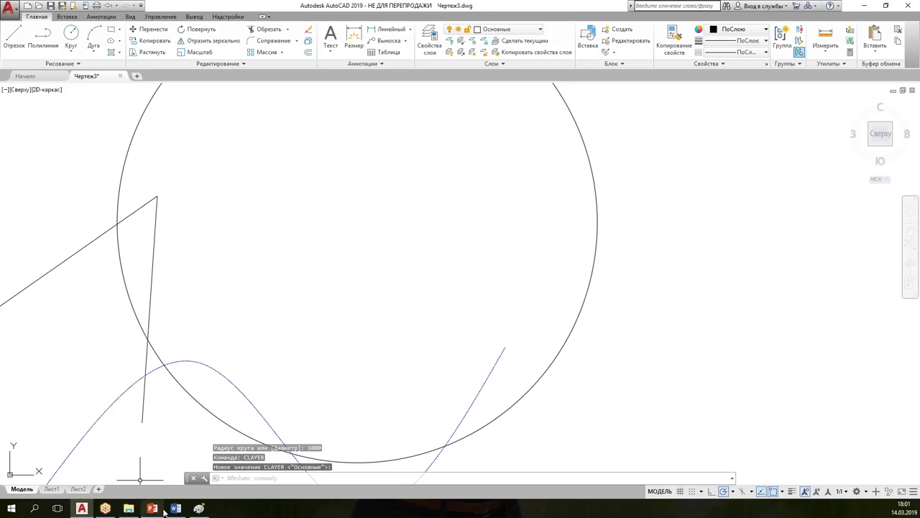
left_click(200, 509)
Step: Append ';Основные;_CIRCLE;' to the Paint macro line, then bring up the Макросы slide
type(";")
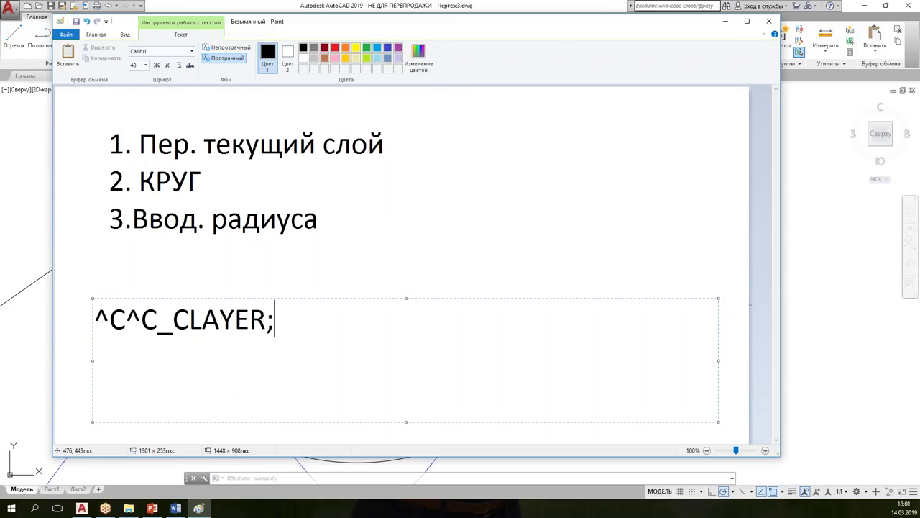
type("Осн")
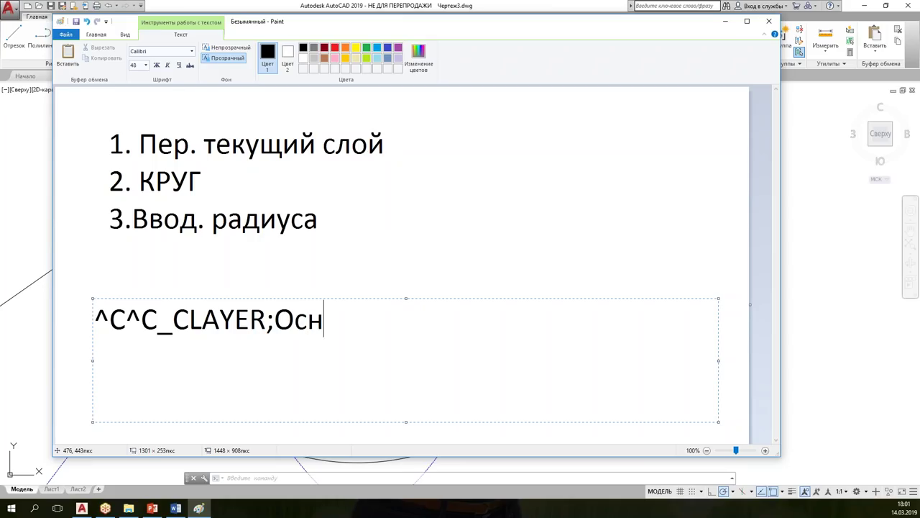
type("овн")
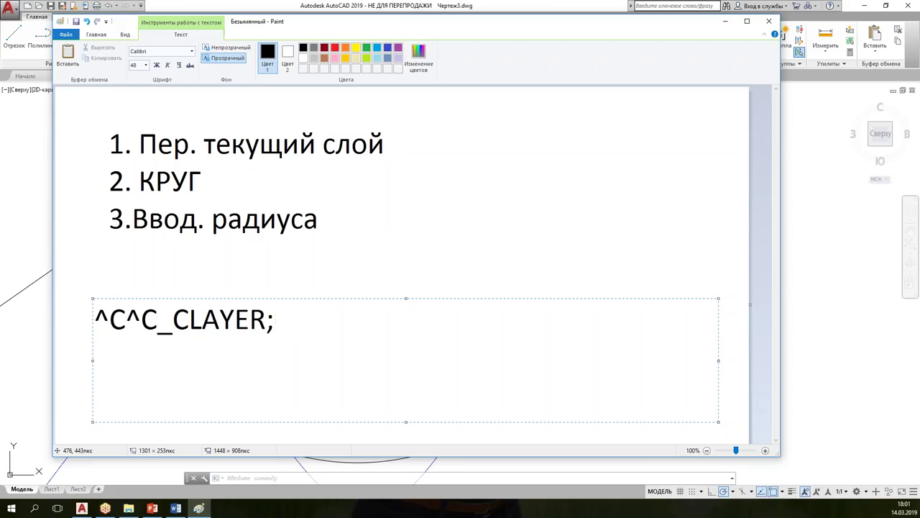
type("ые")
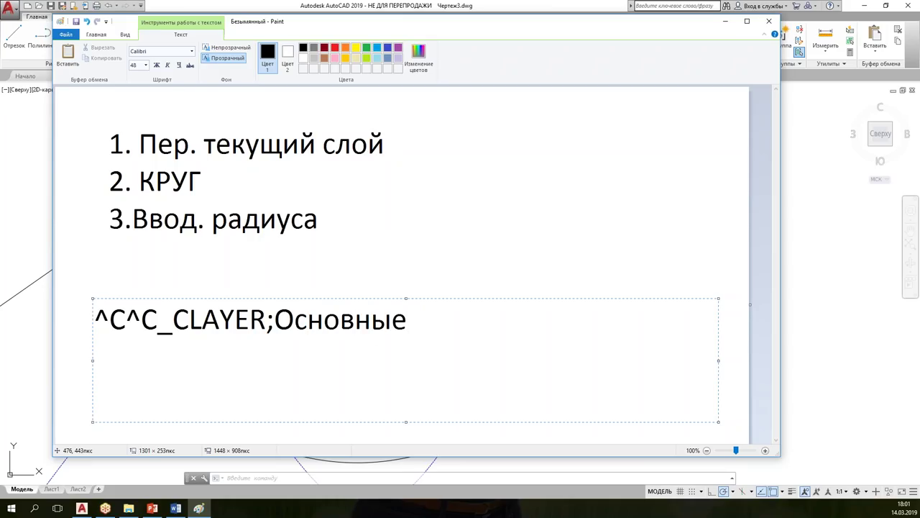
type(":")
key("BackSpace")
type(";")
type("_")
type("CI")
type("RCLE")
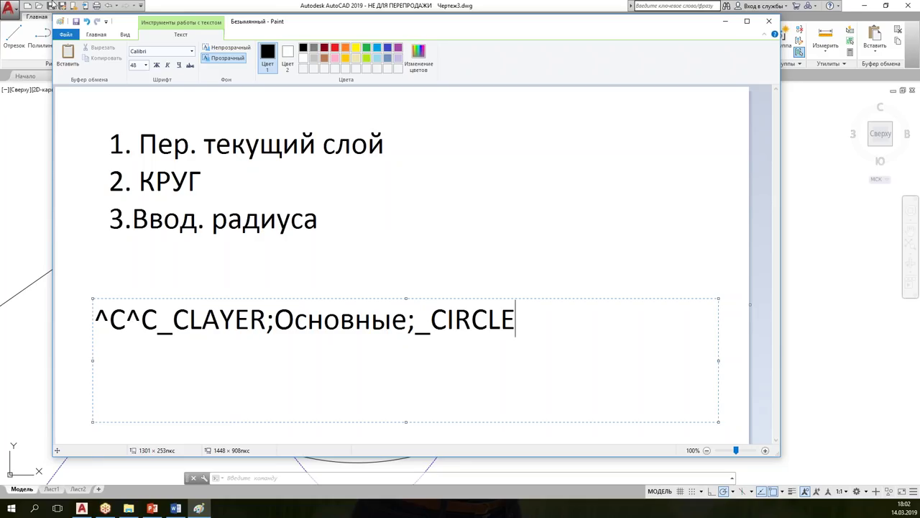
type(";")
key("alt+Tab")
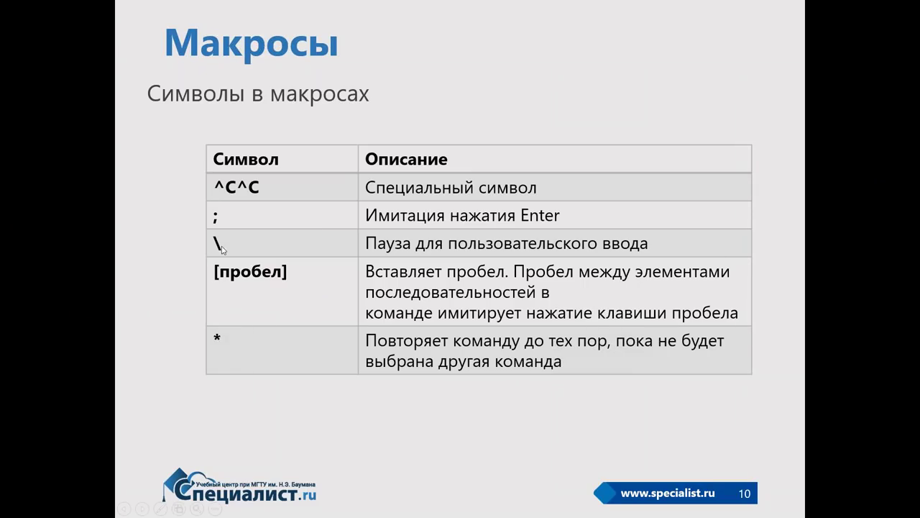
Step: Append '\1000;' after _CIRCLE; in the Paint macro text and commit the text box
key("alt+Tab")
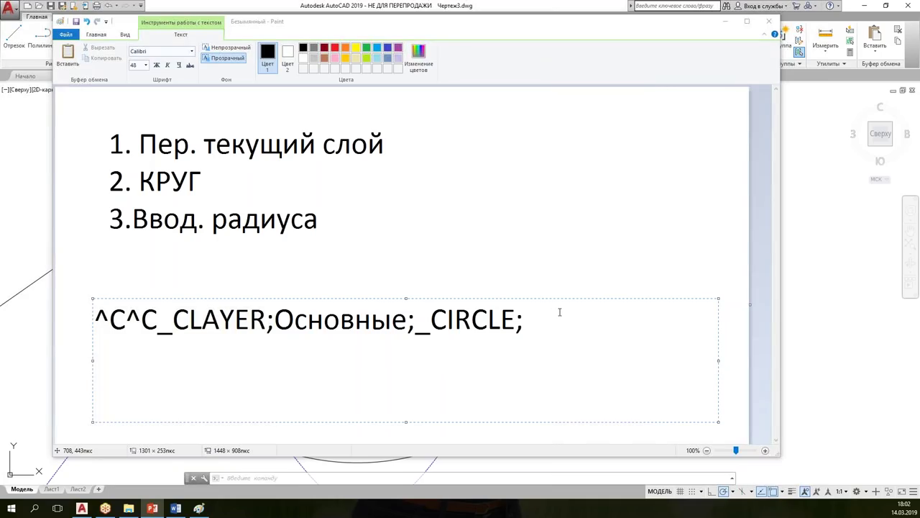
type("\\")
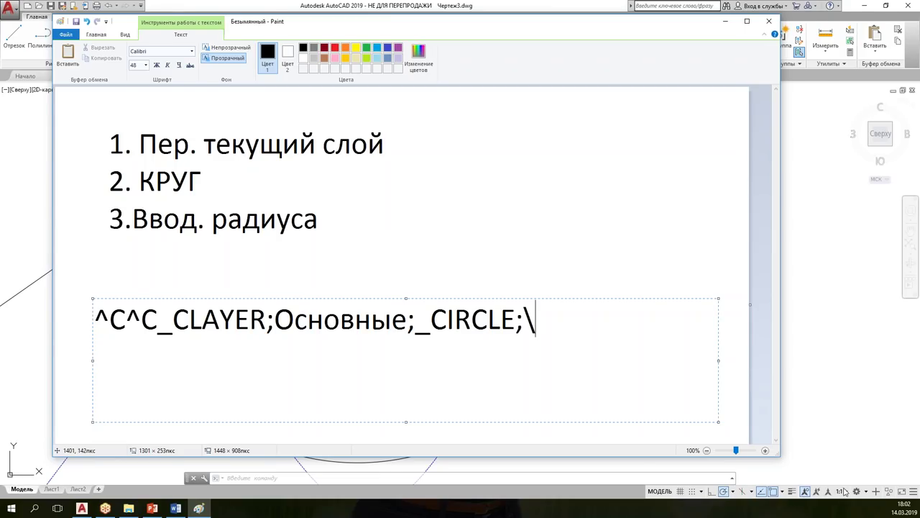
left_click(876, 482)
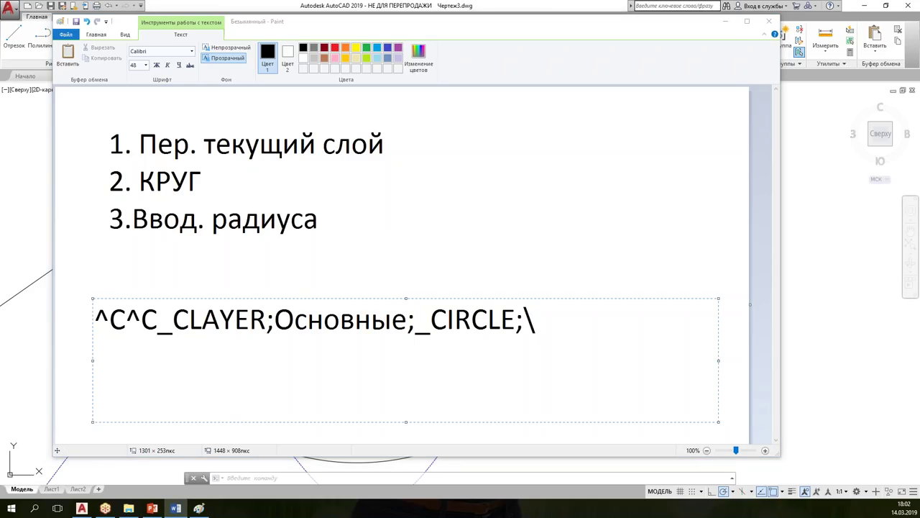
left_click(550, 323)
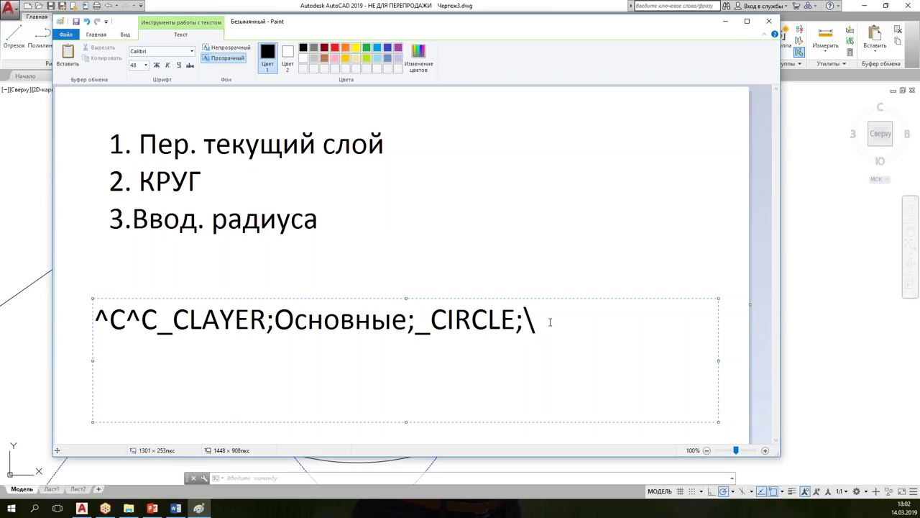
type("1000")
type(";")
mouse_move(609, 319)
left_mouse_down()
mouse_move(129, 323)
mouse_move(5, 336)
left_mouse_up()
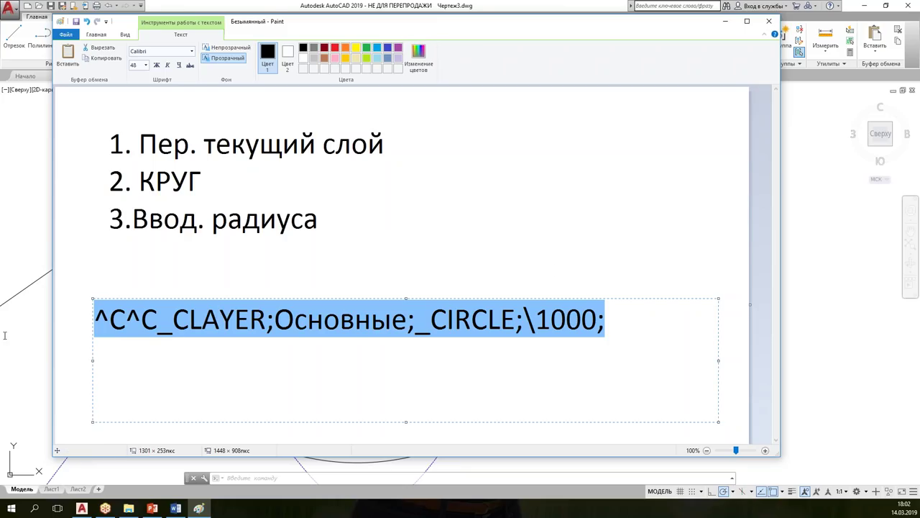
left_click(586, 256)
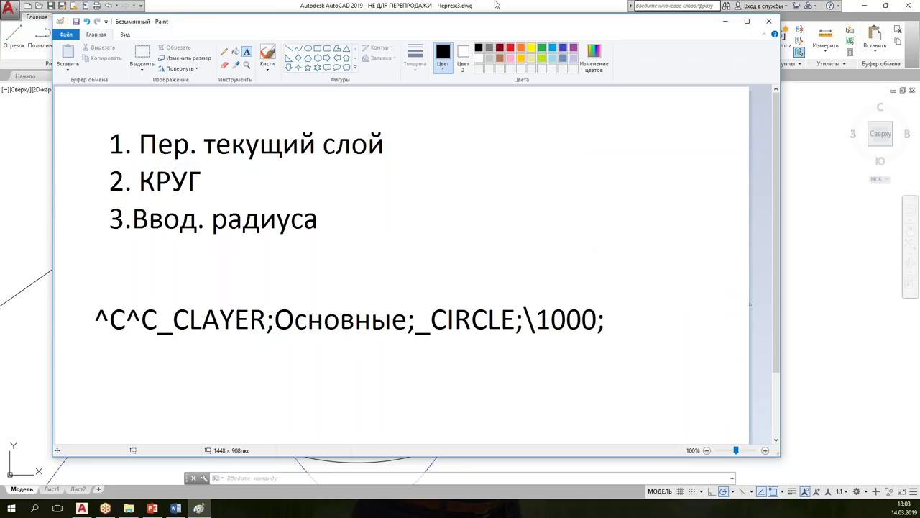
left_click(496, 5)
Step: Launch the interface customization (CUI) editor from the command line
type("уд")
key("BackSpace")
key("BackSpace")
type("нп")
key("Return")
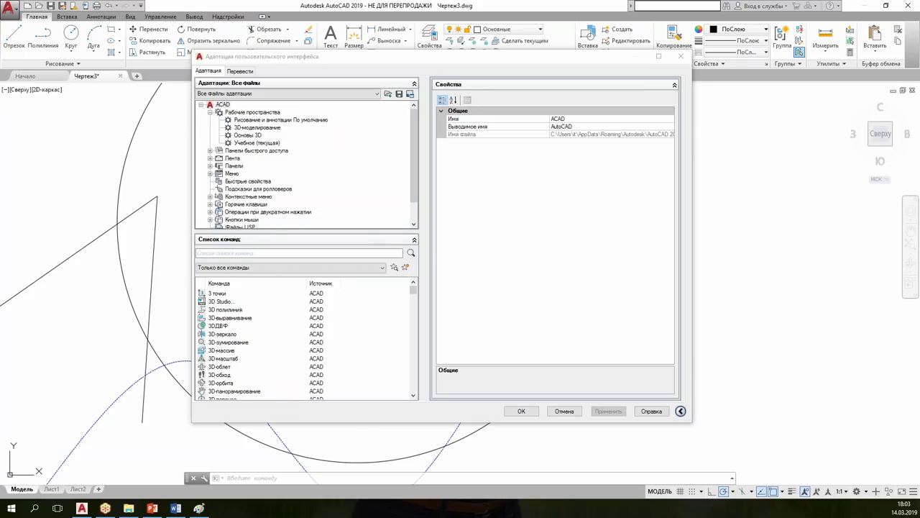
key("Escape")
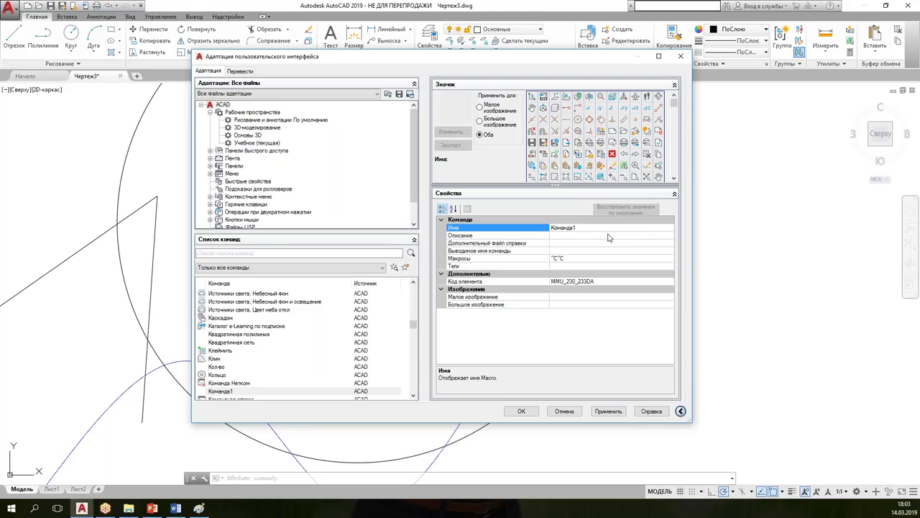
Step: Rename the new command from Команда1 to КРУГМЕТР
left_click_drag(591, 229, 550, 228)
type("Кру")
key("BackSpace")
key("BackSpace")
type("Р")
key("BackSpace")
type("ру")
key("BackSpace")
key("BackSpace")
type("Р")
type("УГ")
type("Ме")
key("BackSpace")
type("МЕТР")
key("Left")
key("Left")
key("Left")
key("BackSpace")
Step: Set the description to 'Построение кругов рад. 1 м' and the display name to КРУГМЕТР
left_click(558, 235)
type("Построение кругов рад.")
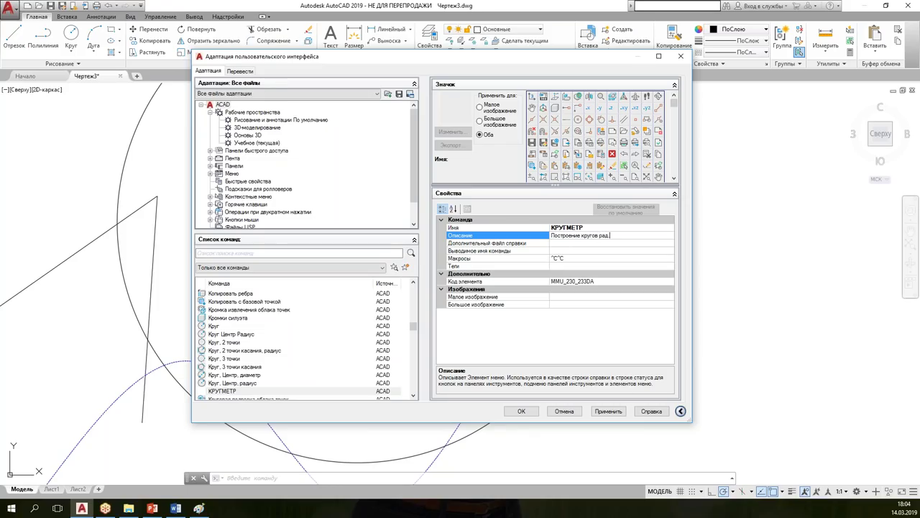
type(" 1 метр")
key("BackSpace")
key("BackSpace")
key("BackSpace")
left_click(565, 252)
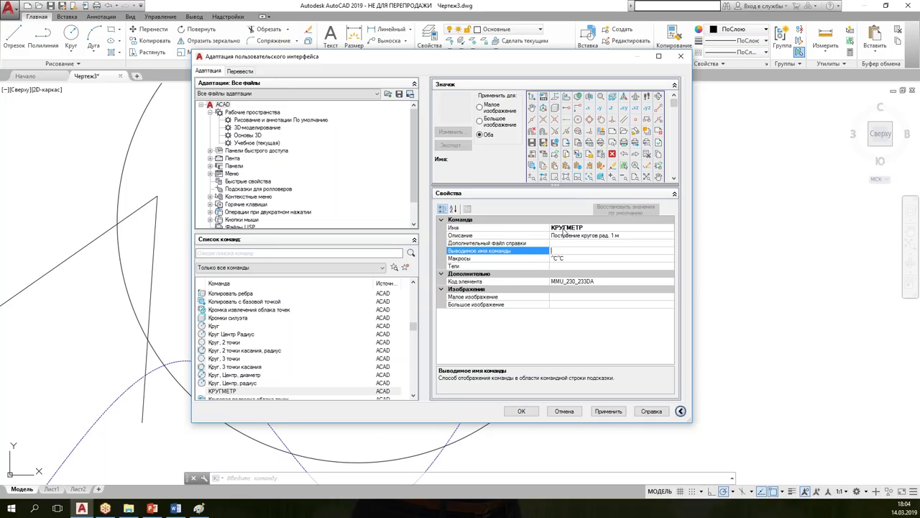
left_click(588, 228)
left_click(584, 228)
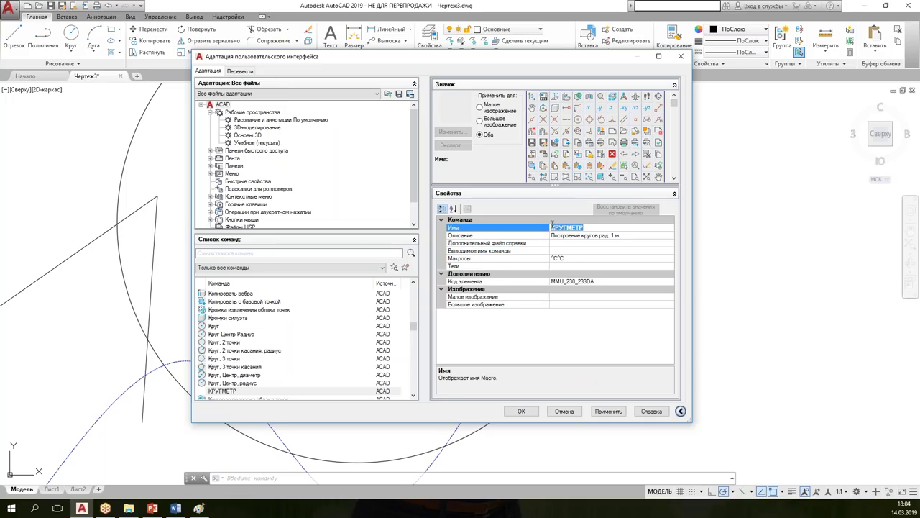
left_click(567, 252)
type("КРУГМЕТР")
left_click(583, 259)
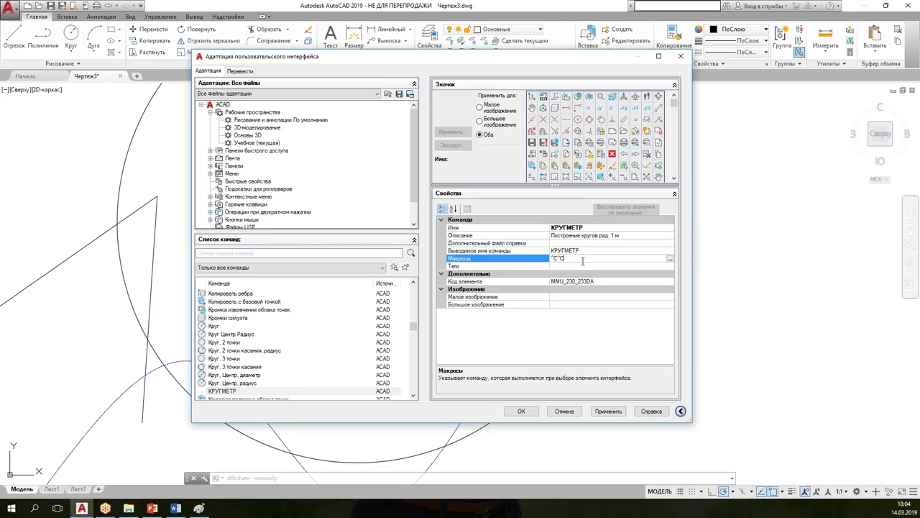
left_click(181, 509)
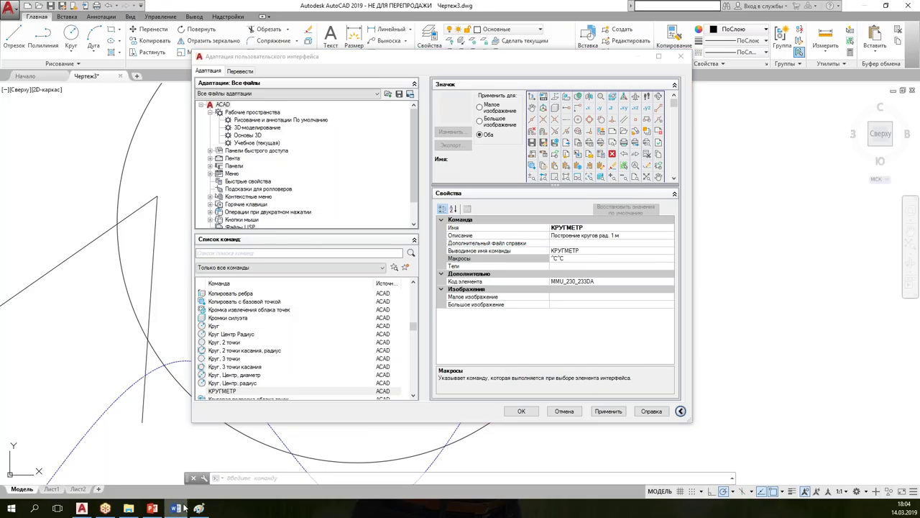
Step: Enter the КРУГМЕТР macro ^C^C_CLAYER;Основные;_CIRCLE;\1000;, checking it against the Paint notes
left_click(199, 508)
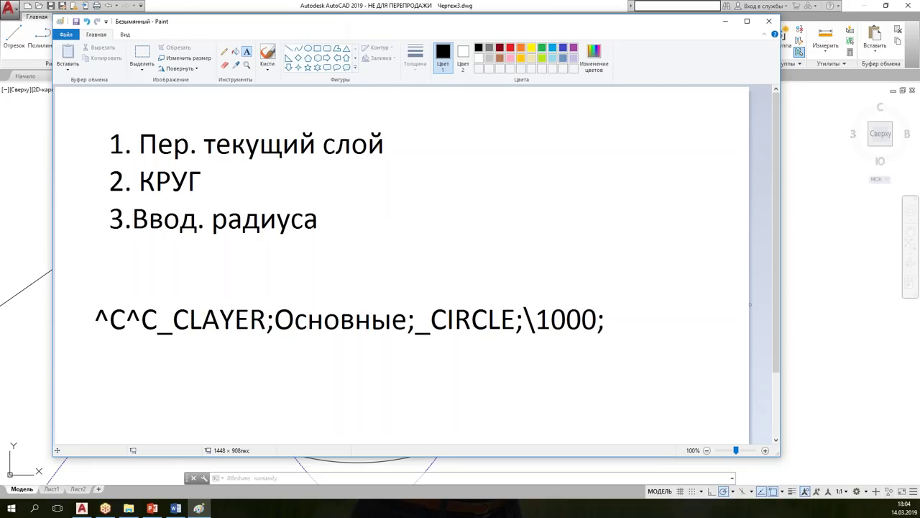
left_click(343, 12)
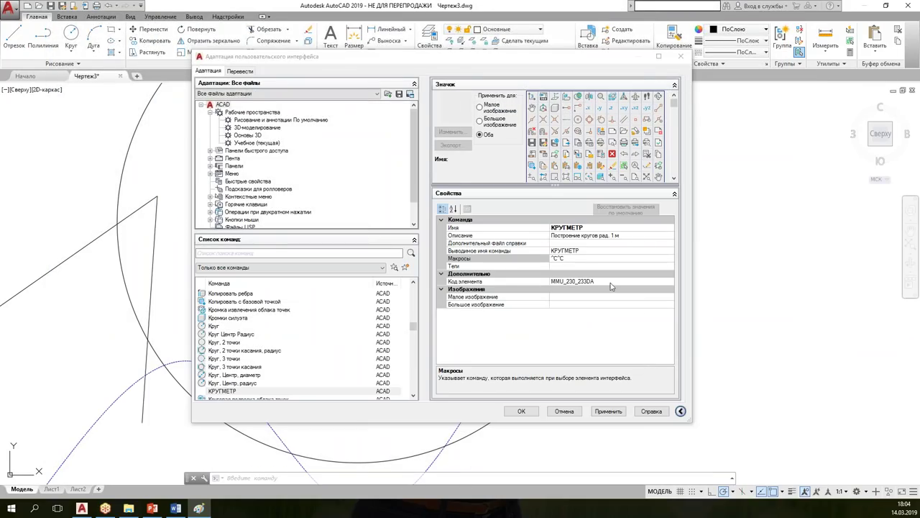
left_click(578, 258)
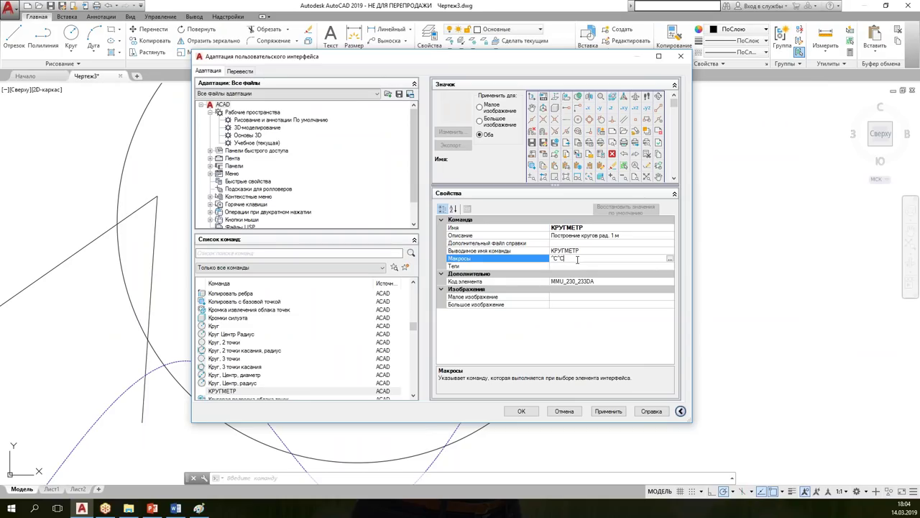
type("_C")
type("LAYAER")
left_click(584, 258)
key("BackSpace")
type("Основные")
type("CIRCLE;")
type("\\")
type("1000;")
key("BackSpace")
key("alt+Tab")
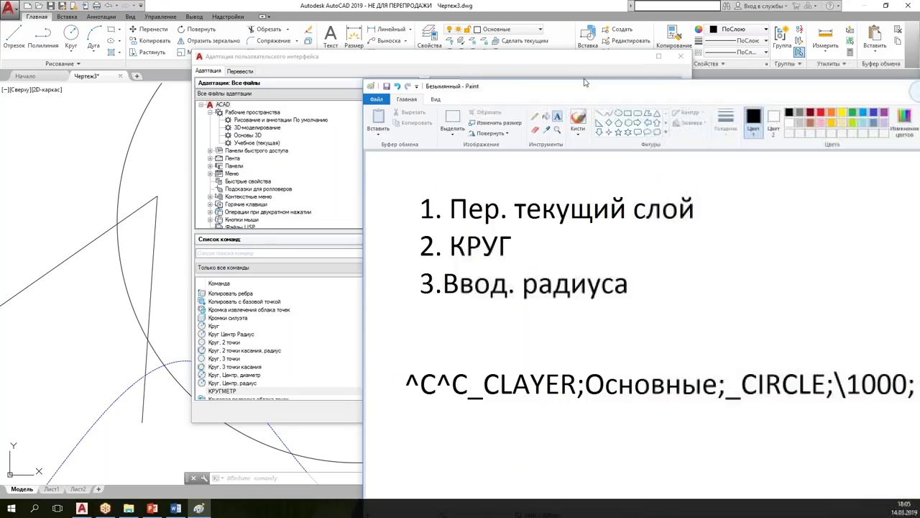
key("alt+Tab")
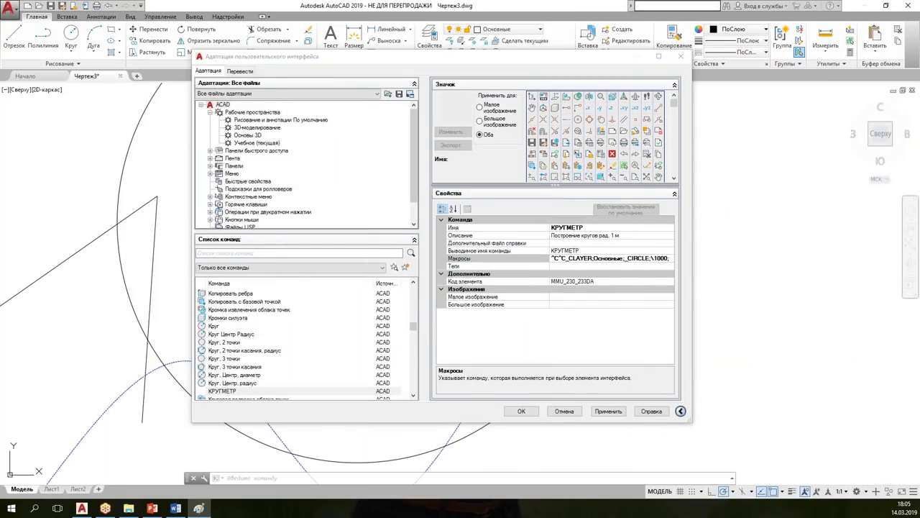
left_click(573, 290)
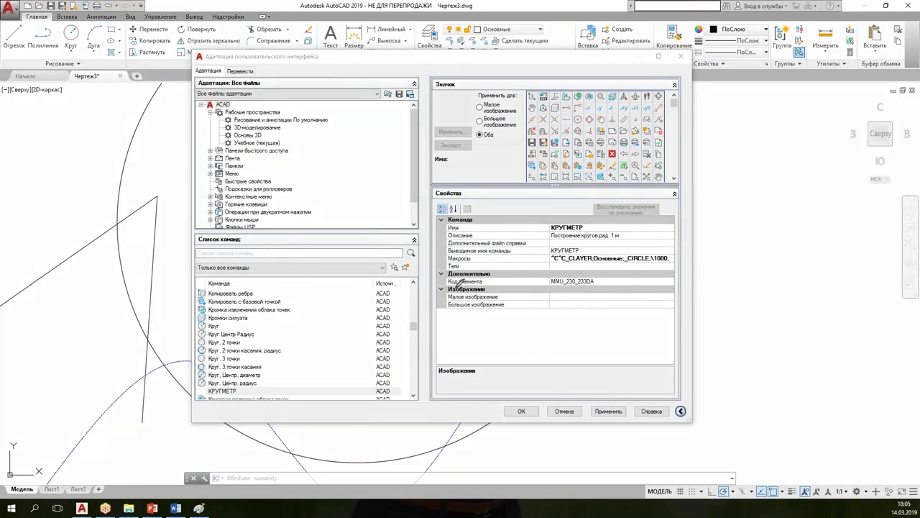
Step: Pick the RCDATA_16_OSNCEN circle icon from the Button Image list and open it for editing
mouse_move(455, 290)
left_mouse_down()
mouse_move(456, 311)
mouse_move(600, 309)
mouse_move(601, 281)
mouse_move(501, 282)
left_mouse_up()
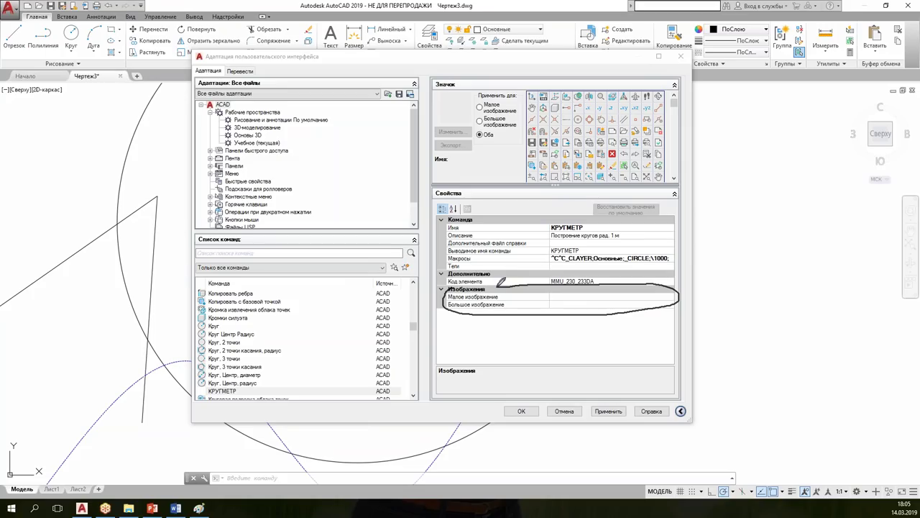
key("Escape")
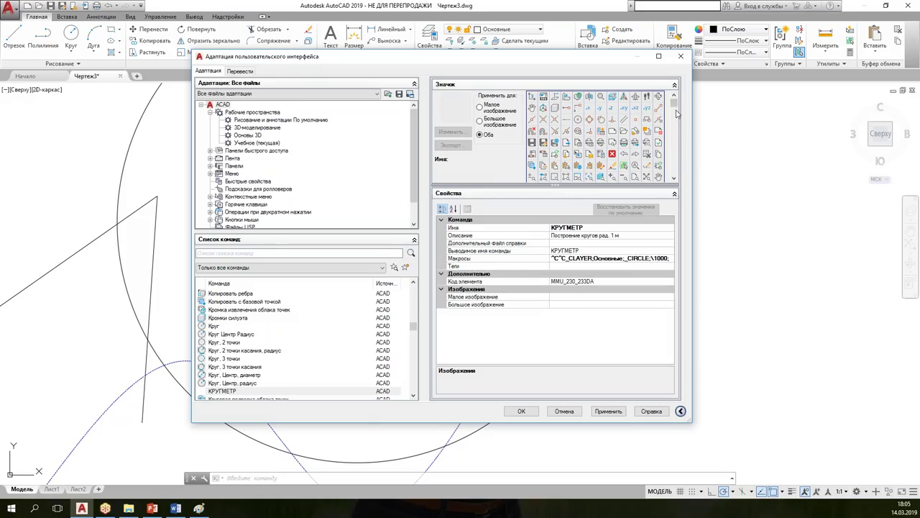
left_click_drag(674, 103, 676, 115)
scroll(630, 165, "up", 3)
left_click(578, 121)
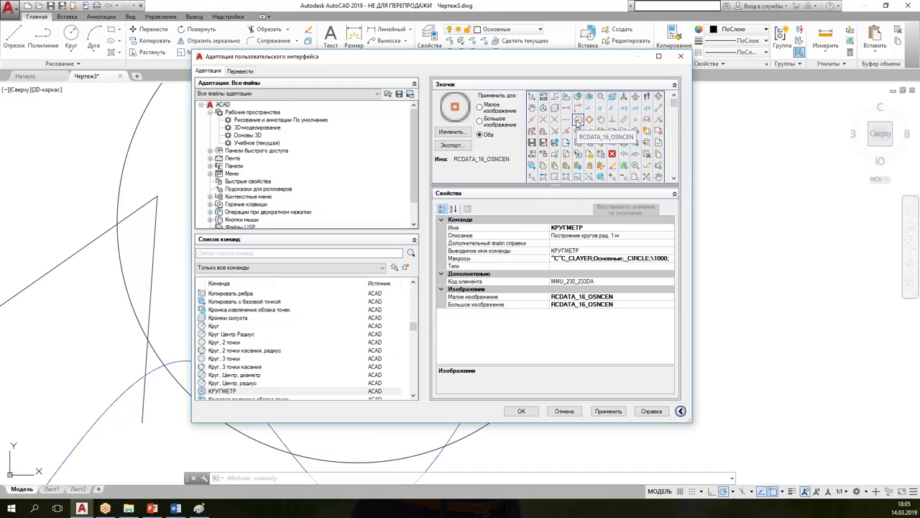
left_click(452, 133)
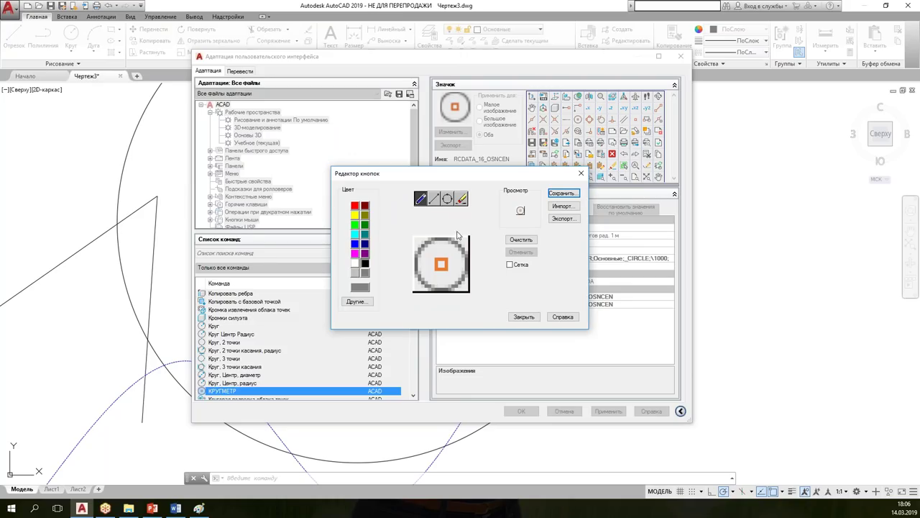
Step: Erase the orange centre square of the icon with the eraser, then close the Button Editor
left_click(462, 200)
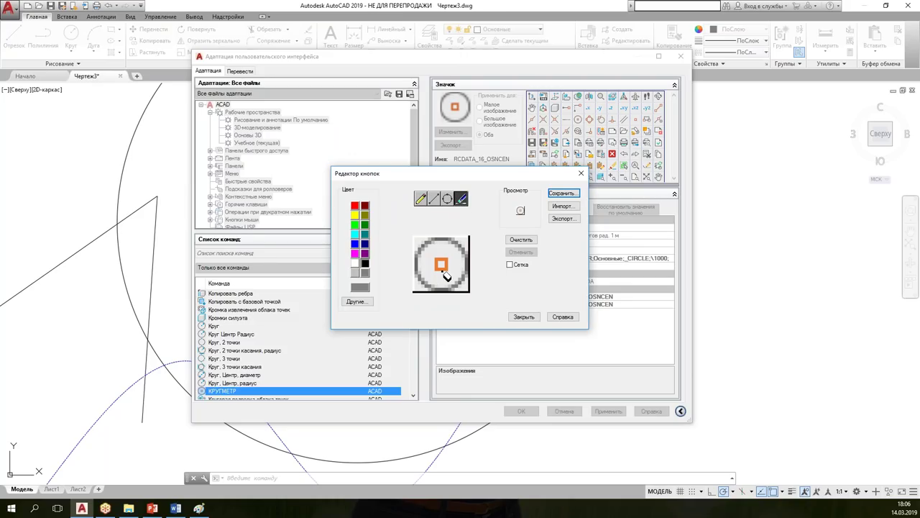
mouse_move(452, 272)
left_mouse_down()
mouse_move(446, 264)
mouse_move(443, 275)
mouse_move(438, 260)
left_mouse_up()
left_click(523, 316)
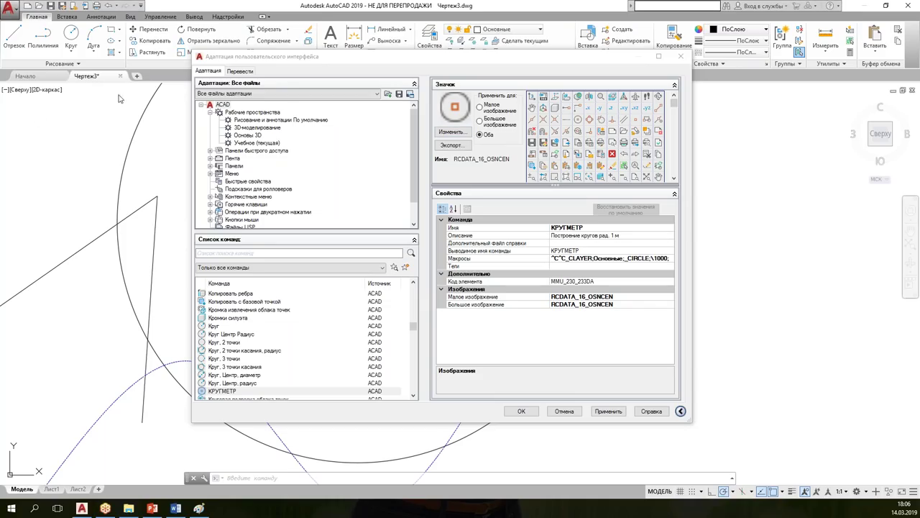
Step: Reopen the icon and erase its remaining orange centre pixels
left_click(452, 131)
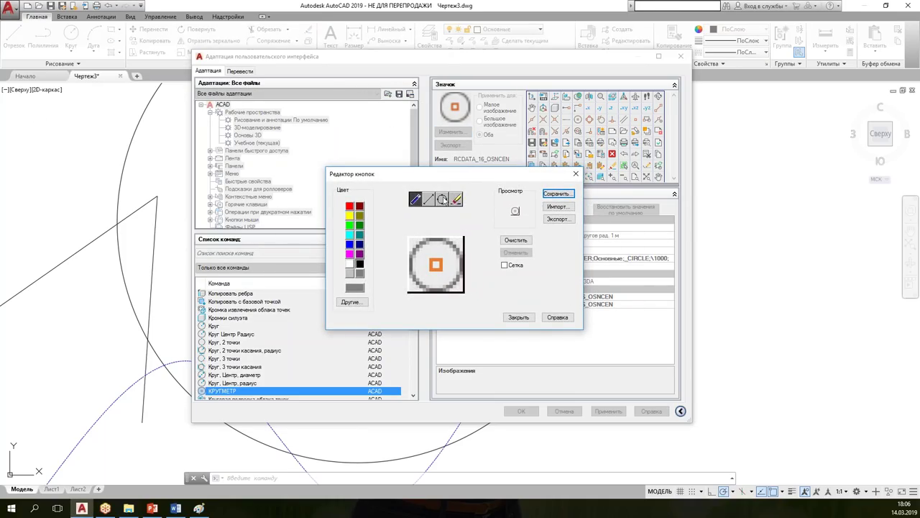
left_click(455, 200)
left_click_drag(437, 266, 440, 273)
left_click(435, 260)
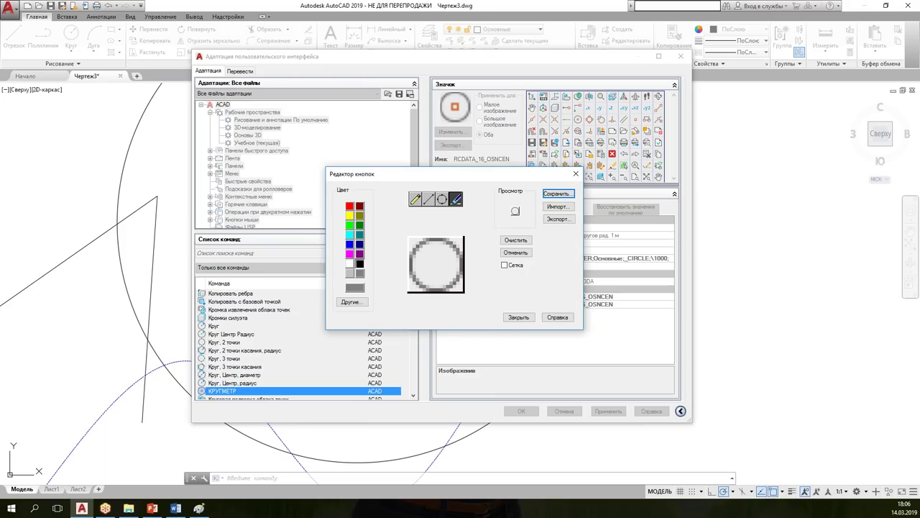
key("Escape")
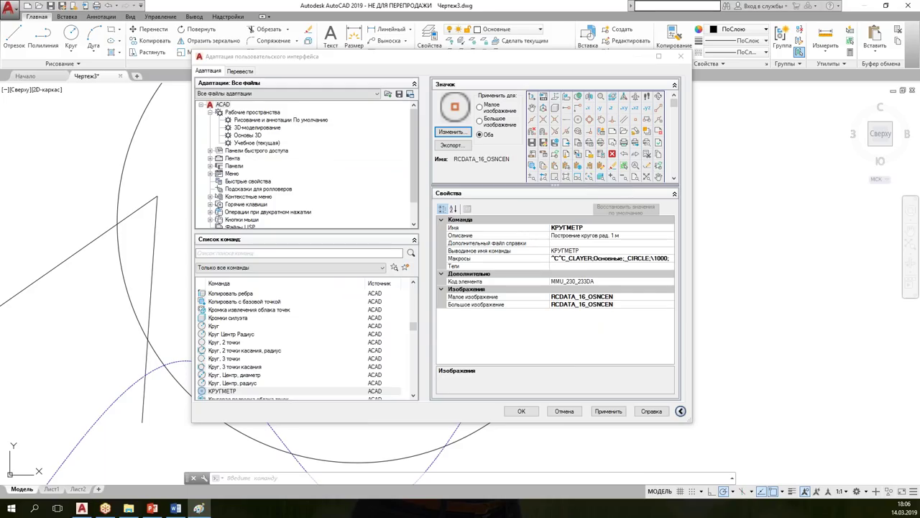
Step: Draw a red '1' over the circle icon with the pencil
left_click(451, 133)
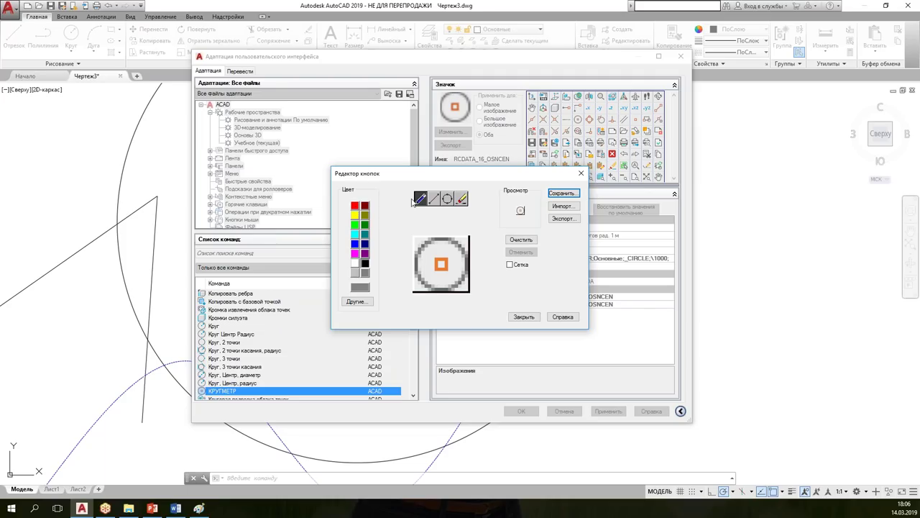
left_click(355, 207)
left_click_drag(435, 254, 442, 277)
mouse_move(441, 245)
left_mouse_down()
mouse_move(433, 256)
mouse_move(442, 252)
mouse_move(447, 281)
left_mouse_up()
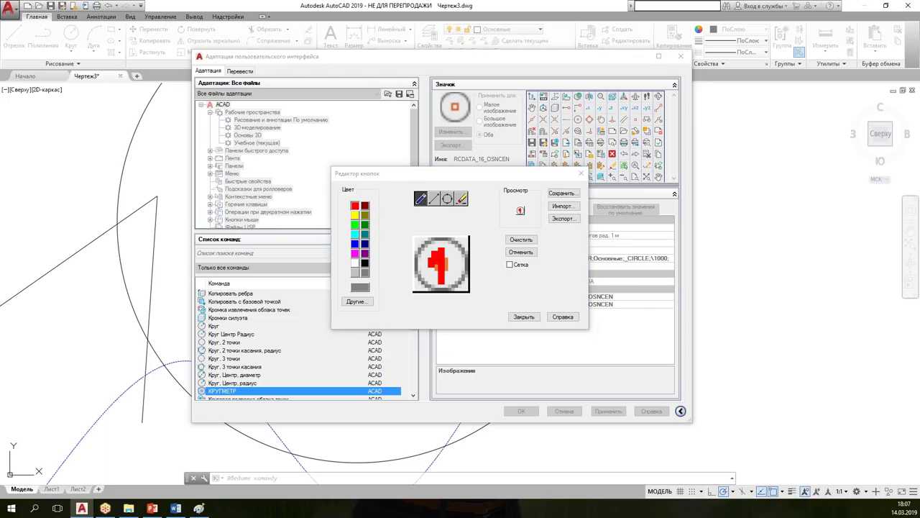
Step: Save the edited icon as круг1.bmp and close the Button Editor
left_click(563, 192)
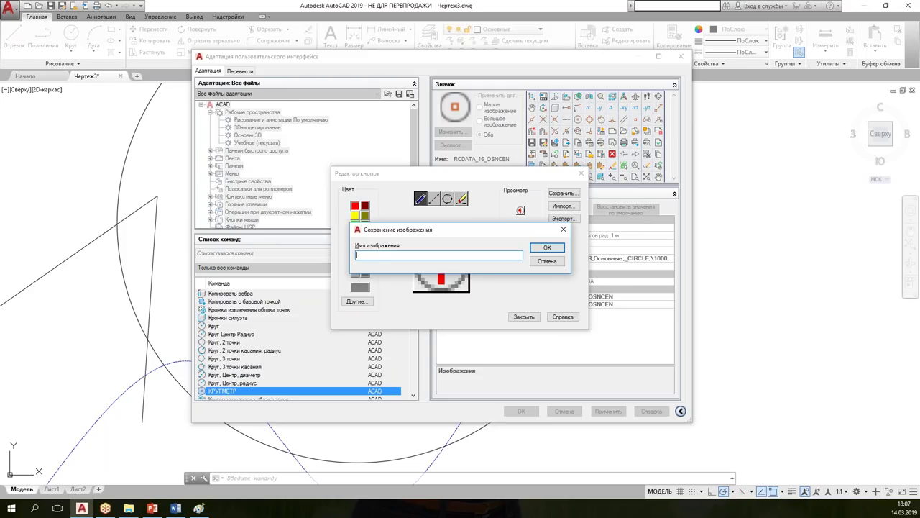
type("rheu")
key("BackSpace")
key("BackSpace")
key("BackSpace")
type("круг")
key("Return")
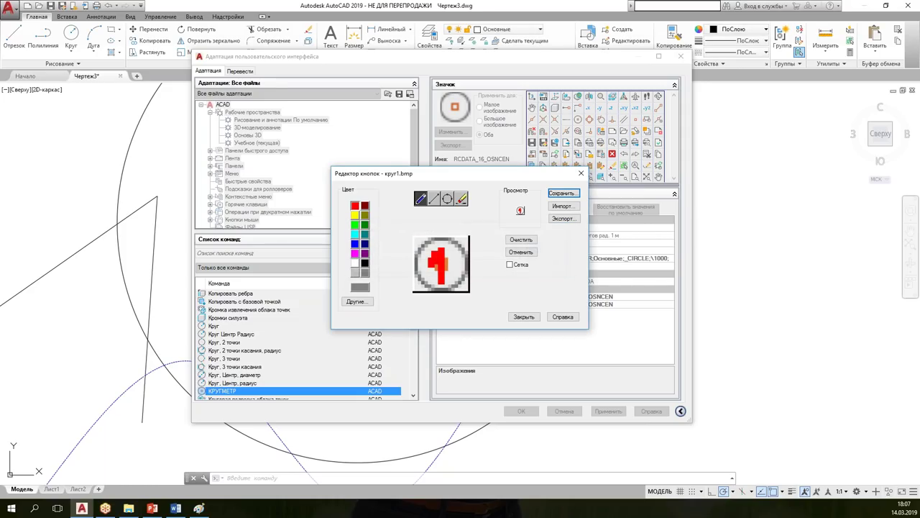
key("Escape")
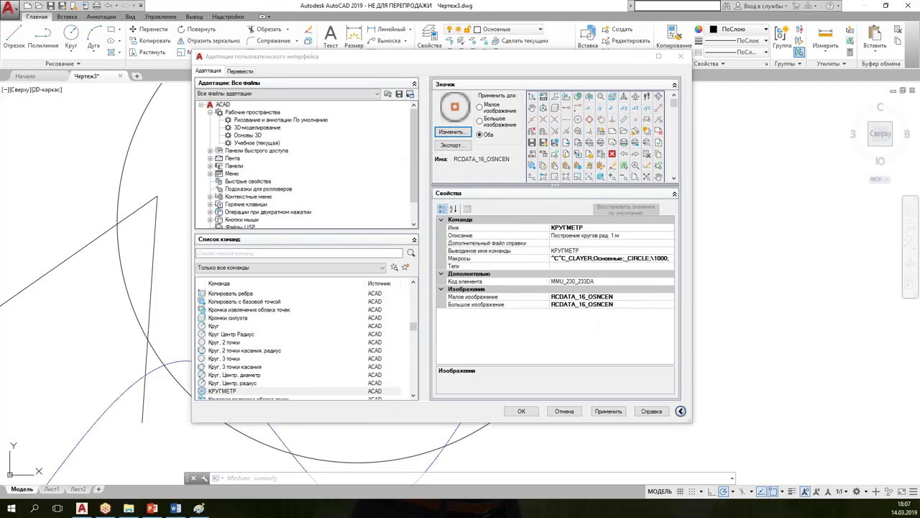
left_click_drag(508, 58, 479, 62)
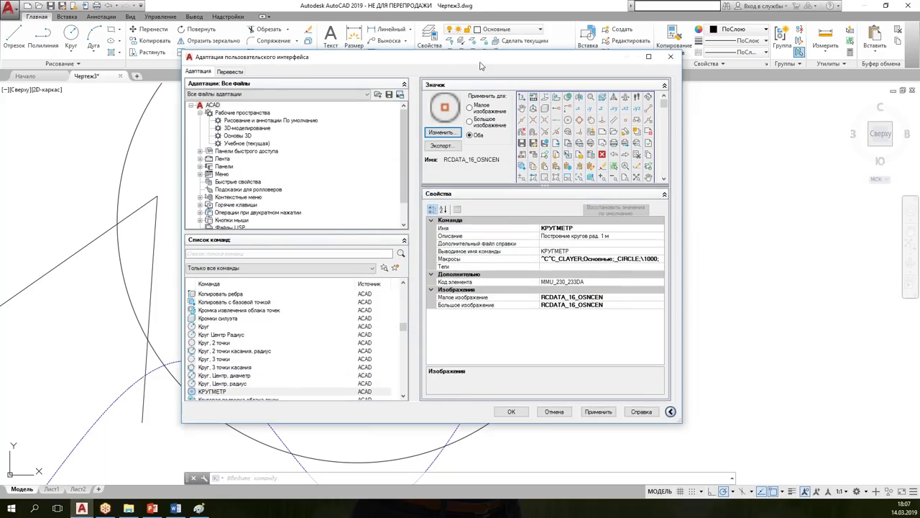
Step: Assign the red '1' круг1.bmp icon to both image sizes of КРУГМЕТР and apply
left_click_drag(646, 106, 646, 177)
left_click(584, 180)
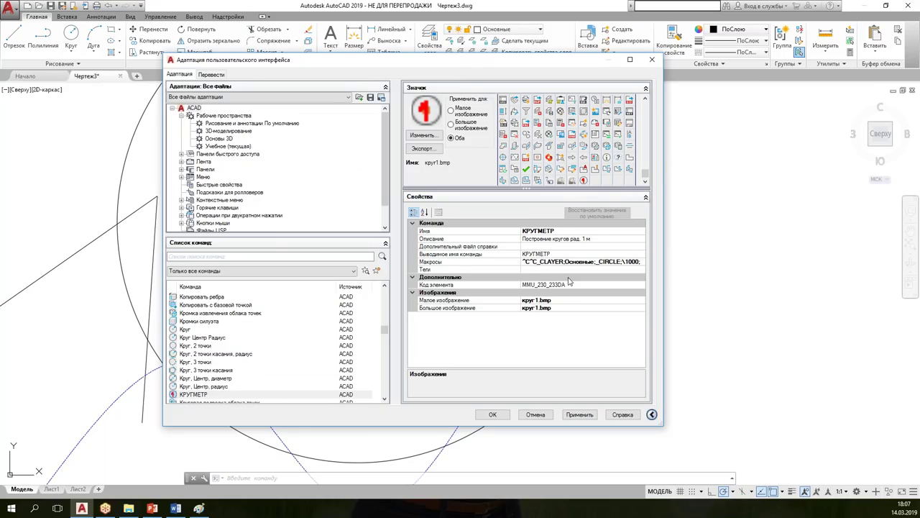
left_click_drag(456, 64, 474, 69)
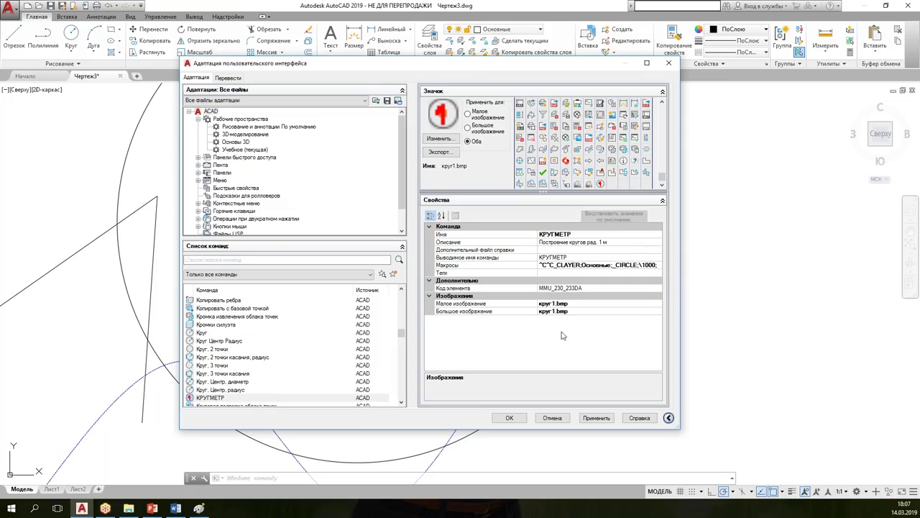
left_click(590, 416)
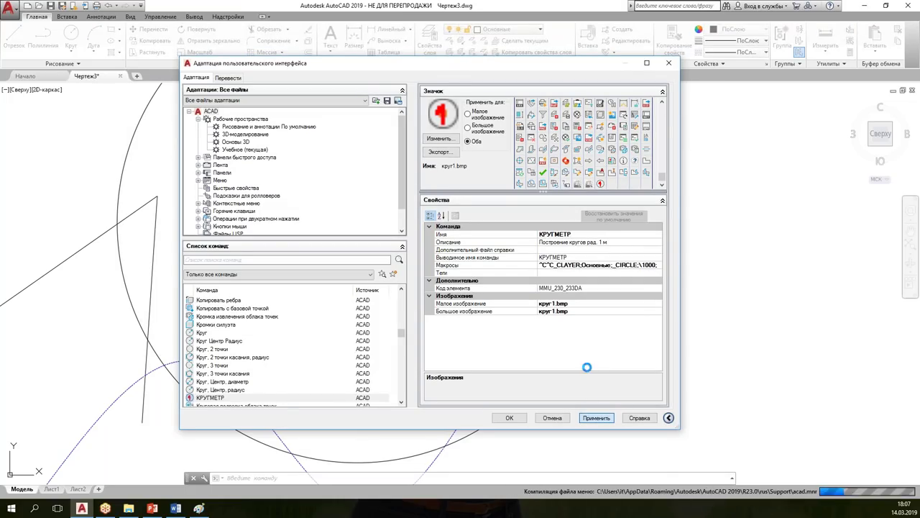
left_click(212, 398)
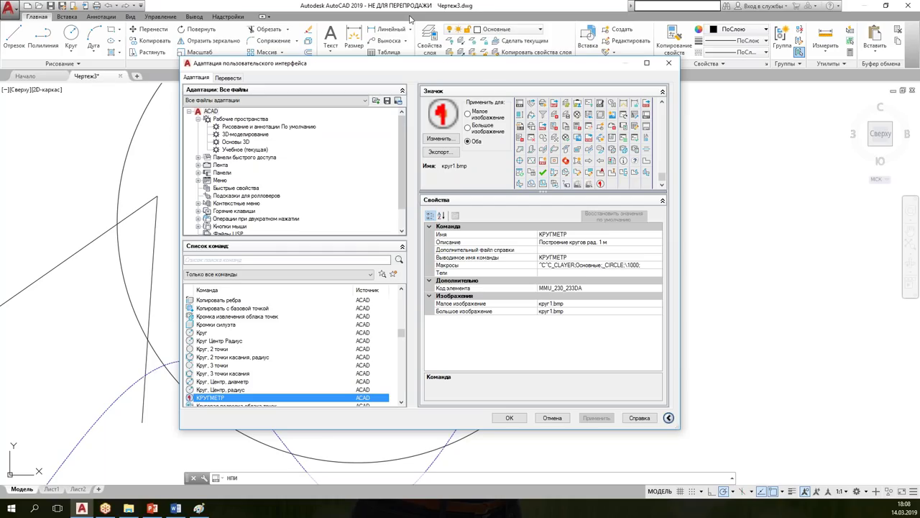
Step: Expand the Ribbon > Tabs branch of the customization tree
left_click(248, 149)
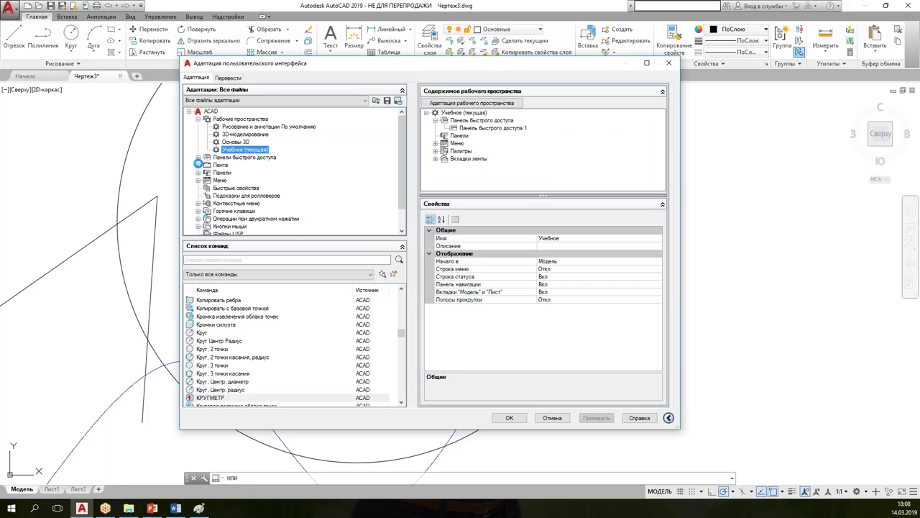
left_click(197, 165)
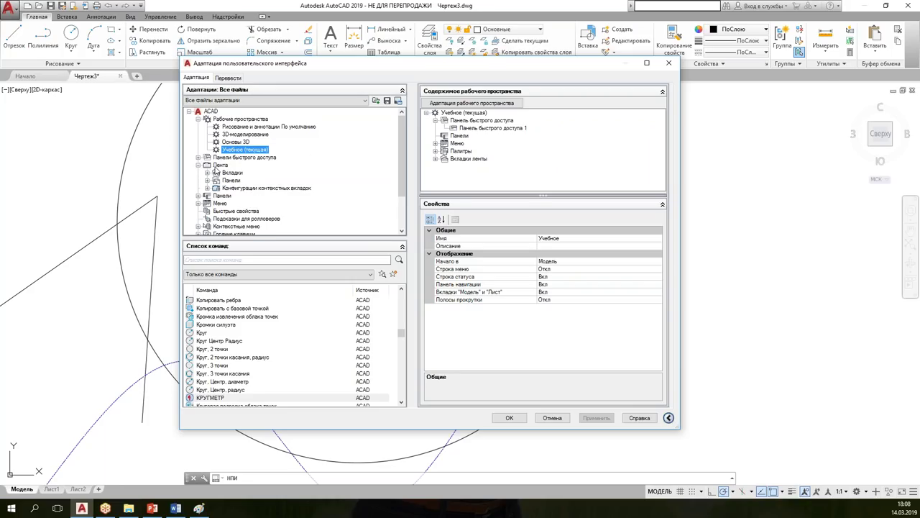
left_click(208, 173)
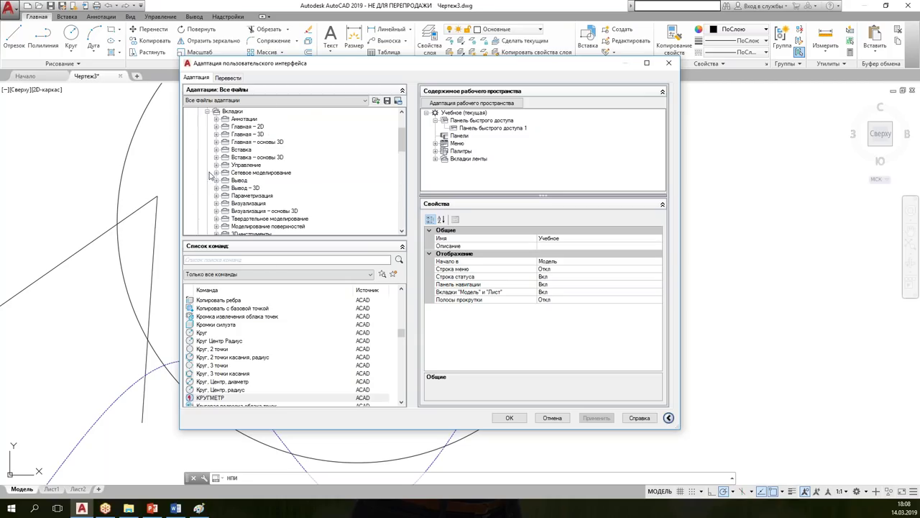
scroll(274, 185, "down", 1)
right_click(230, 158)
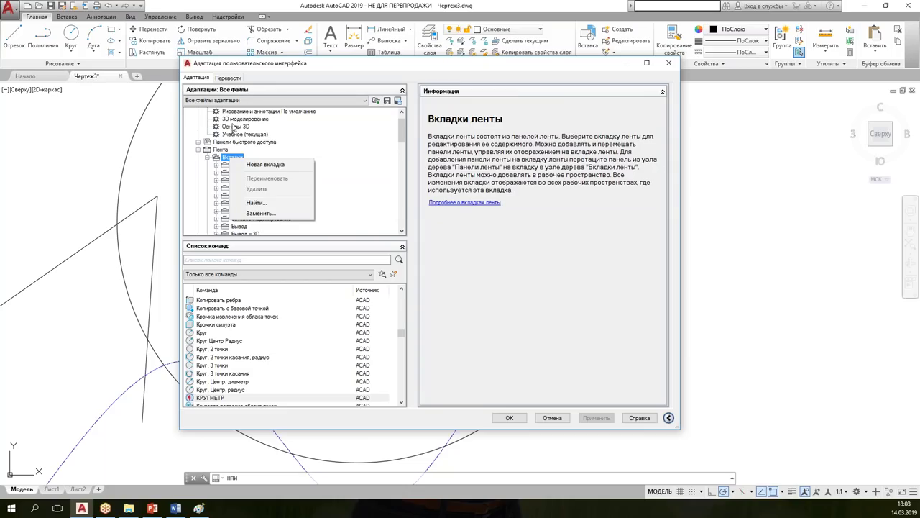
left_click(403, 137)
scroll(403, 138, "up", 1)
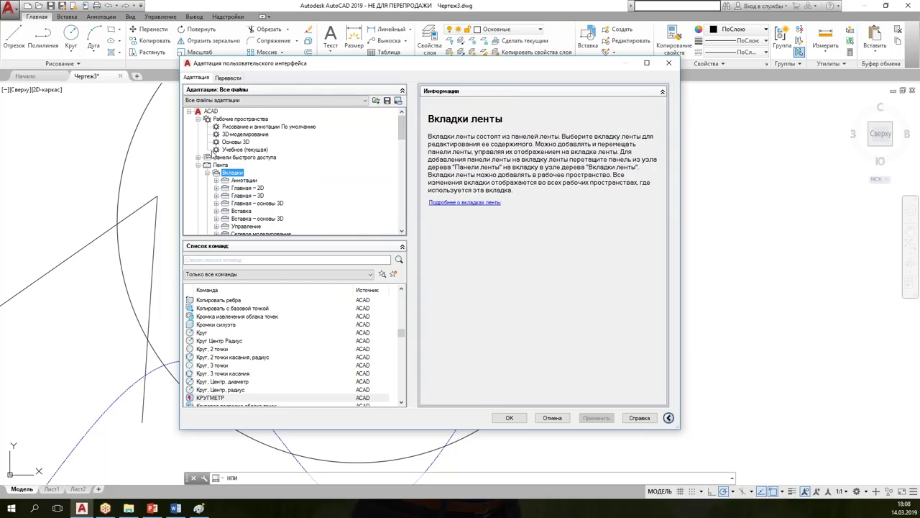
right_click(230, 174)
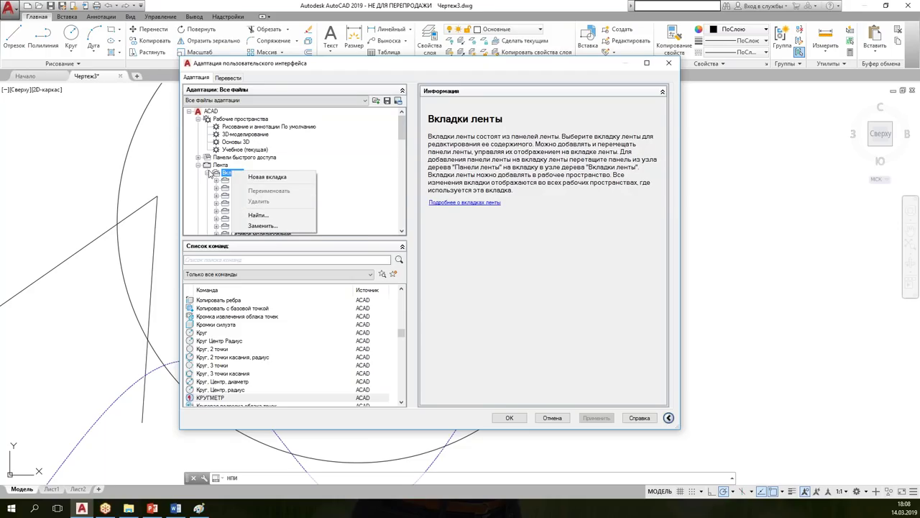
left_click(207, 174)
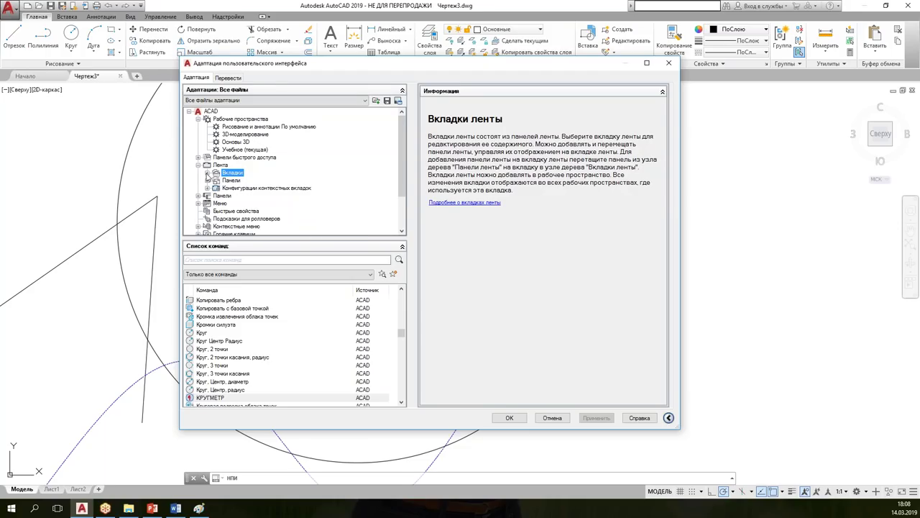
left_click(209, 175)
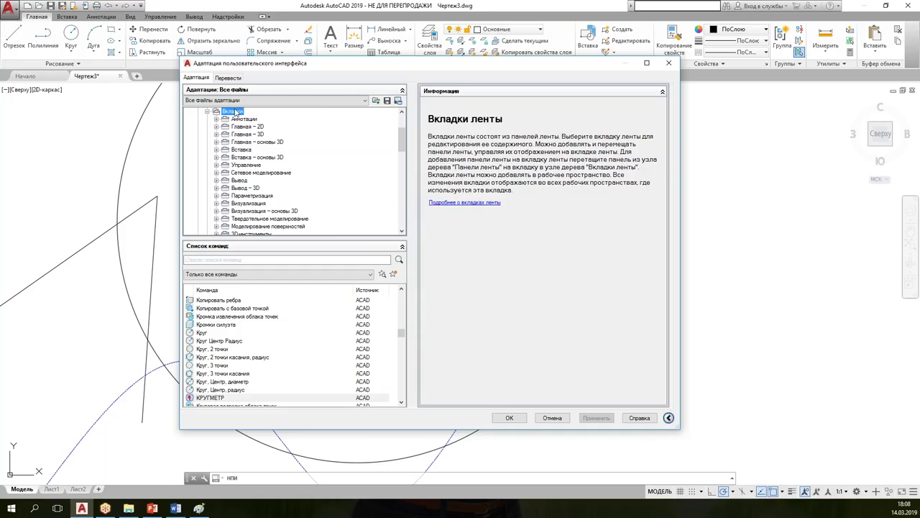
Step: Create a new ribbon tab named Учебная
right_click(228, 112)
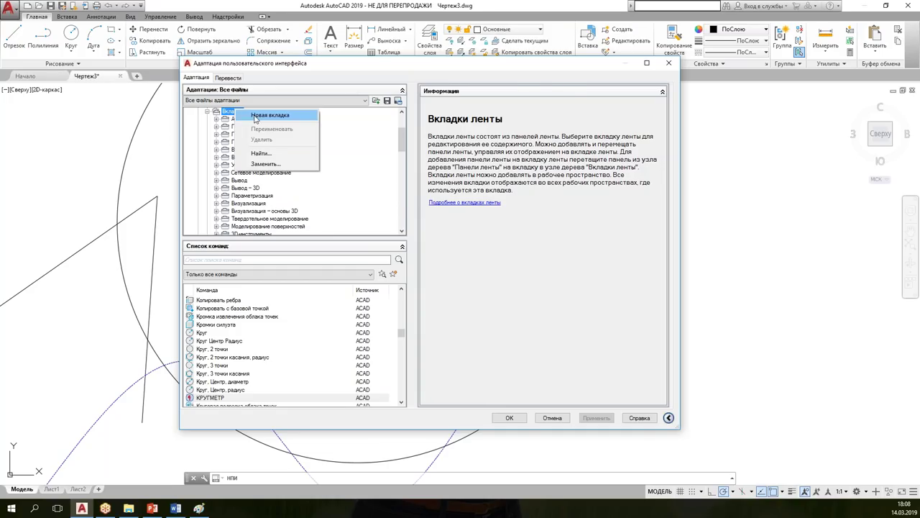
left_click(261, 117)
type("Учебная")
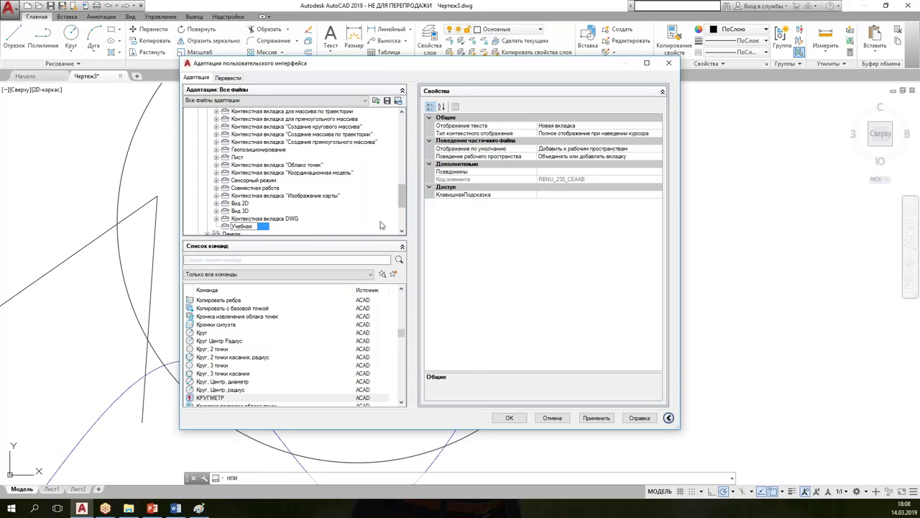
key("Return")
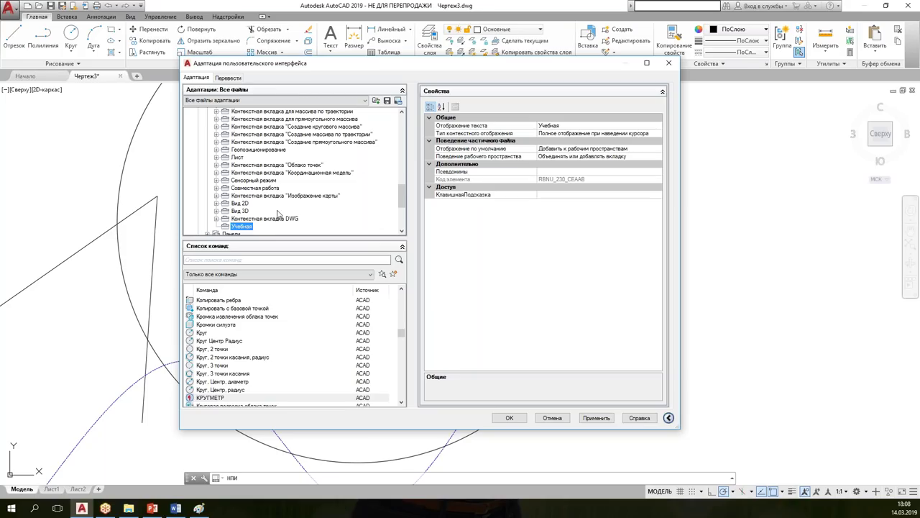
left_click_drag(403, 202, 404, 215)
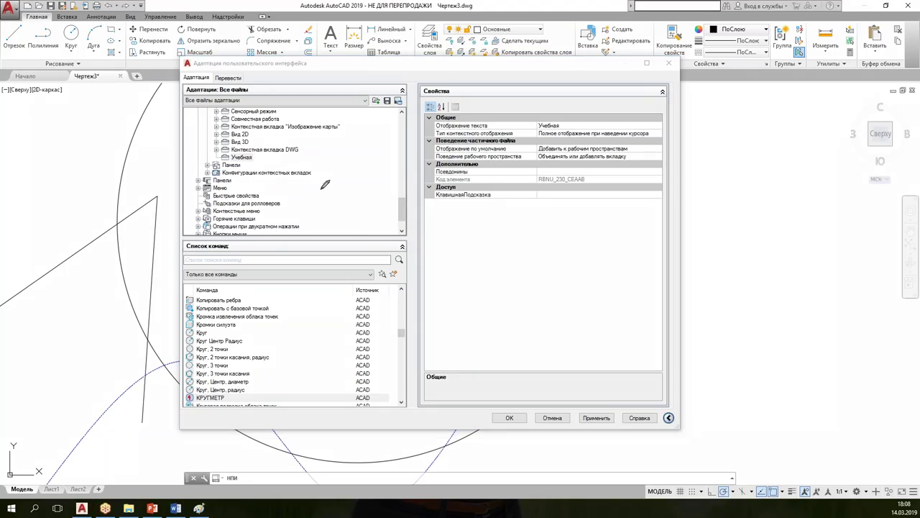
left_click_drag(213, 186, 197, 180)
mouse_move(220, 158)
left_mouse_down()
mouse_move(209, 164)
mouse_move(216, 158)
left_mouse_up()
key("Escape")
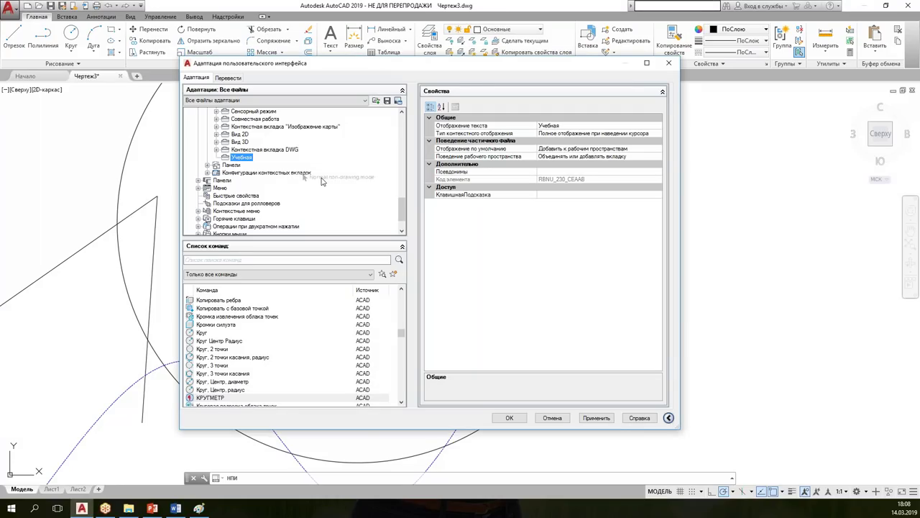
left_click(207, 166)
Step: Create a new ribbon panel named Пробная
right_click(231, 114)
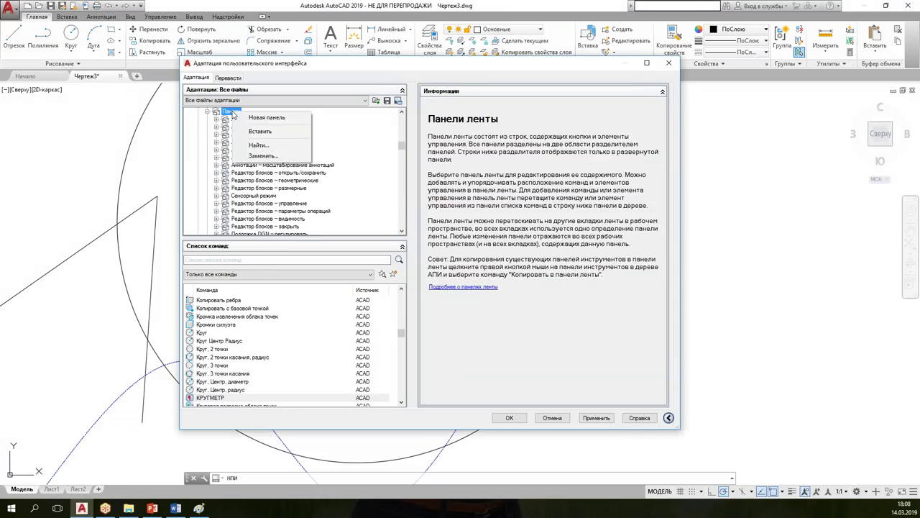
left_click(253, 122)
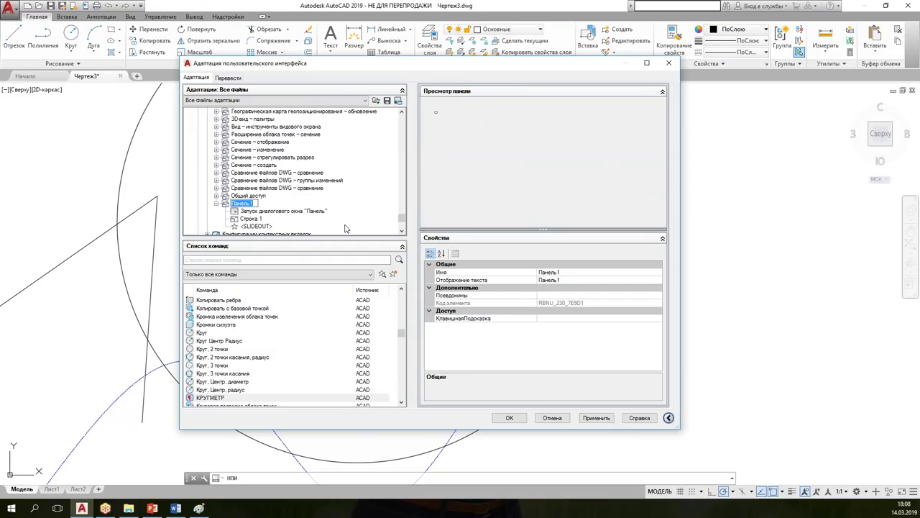
type("Пробная")
key("Return")
Step: Drag КРУГМЕТР from the command list into Строка 1 of the Пробная panel
mouse_move(210, 400)
left_mouse_down()
mouse_move(254, 251)
mouse_move(264, 127)
left_mouse_up()
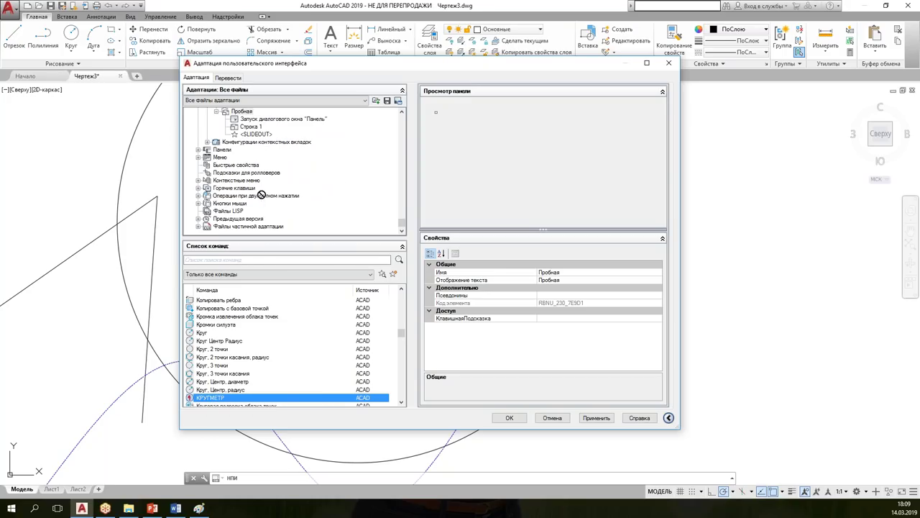
left_click_drag(264, 127, 263, 126)
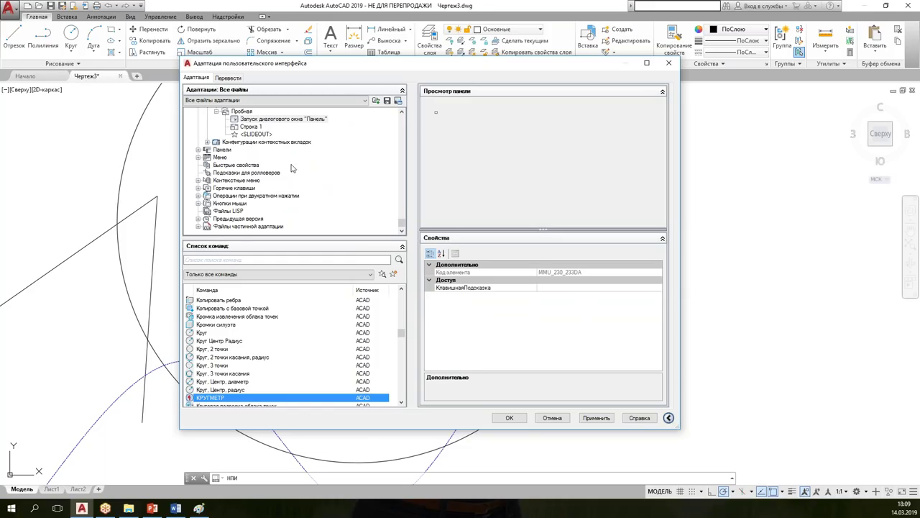
scroll(293, 170, "up", 1)
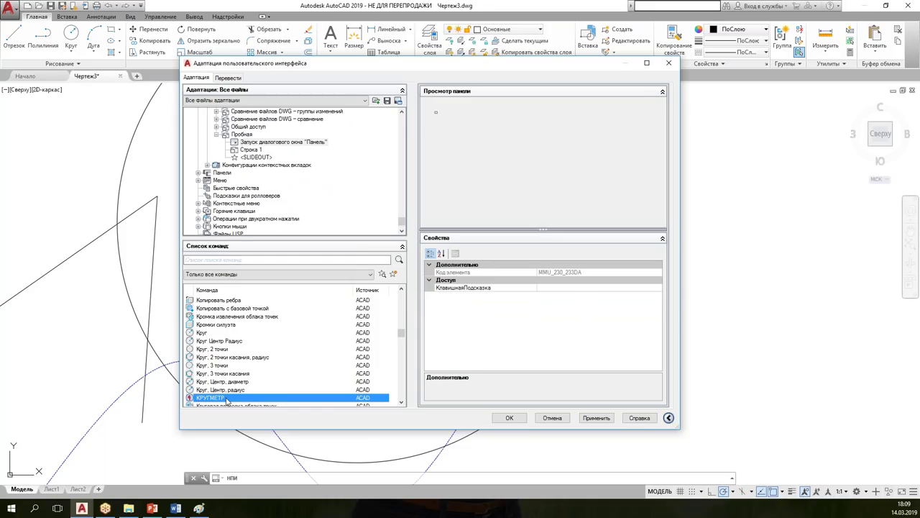
scroll(244, 217, "down", 1)
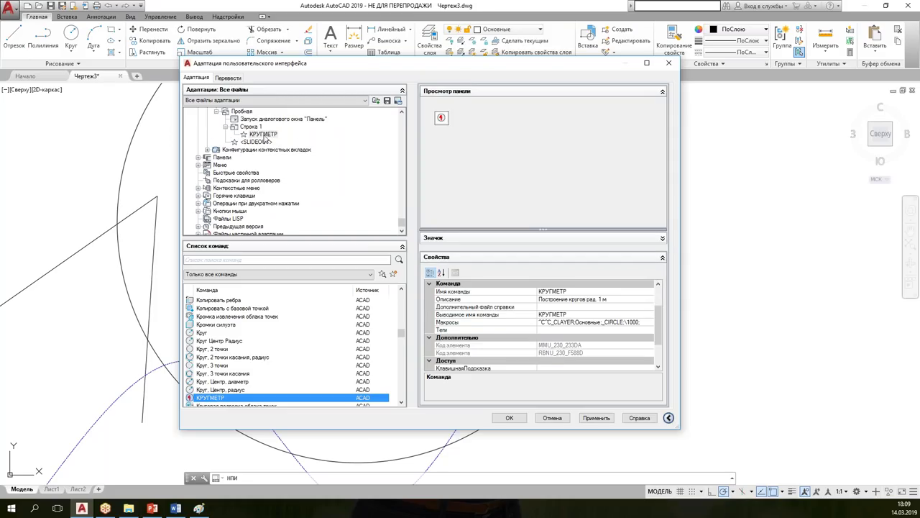
left_click(265, 134)
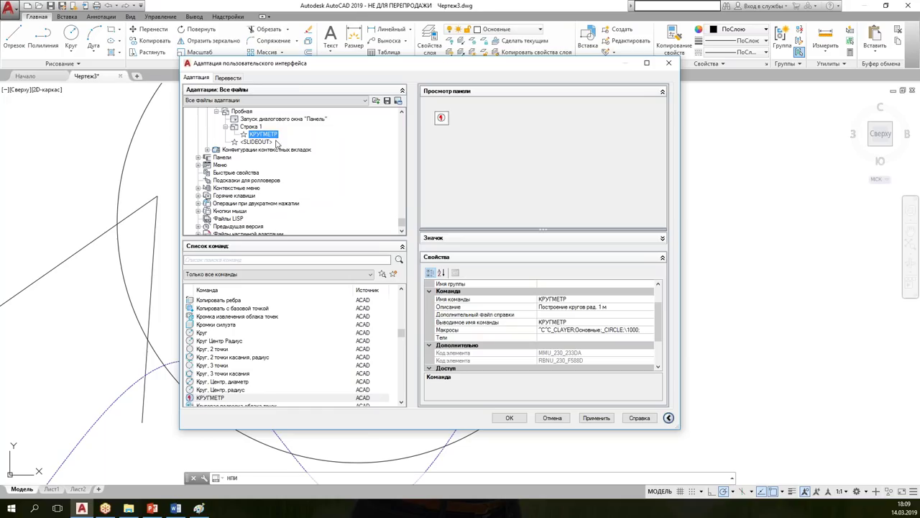
scroll(343, 198, "up", 1)
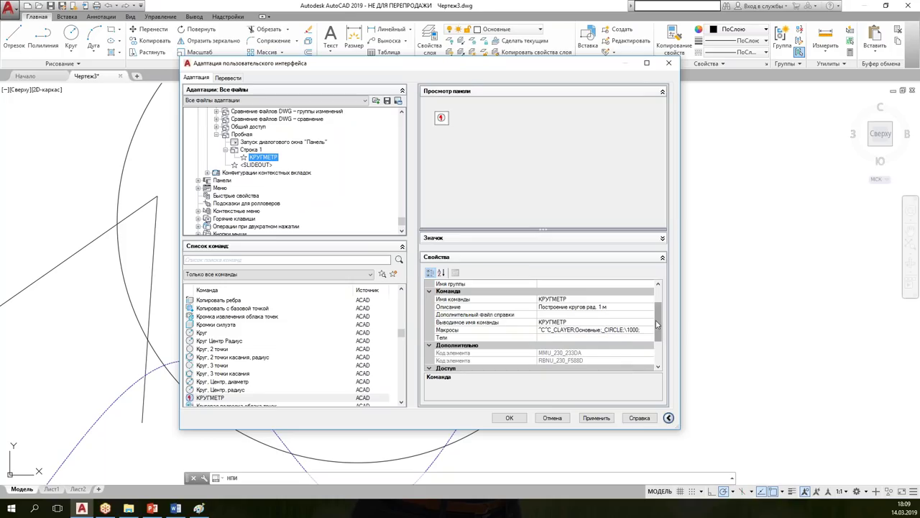
Step: Highlight the Button Style property with an on-screen annotation
left_click_drag(656, 320, 663, 300)
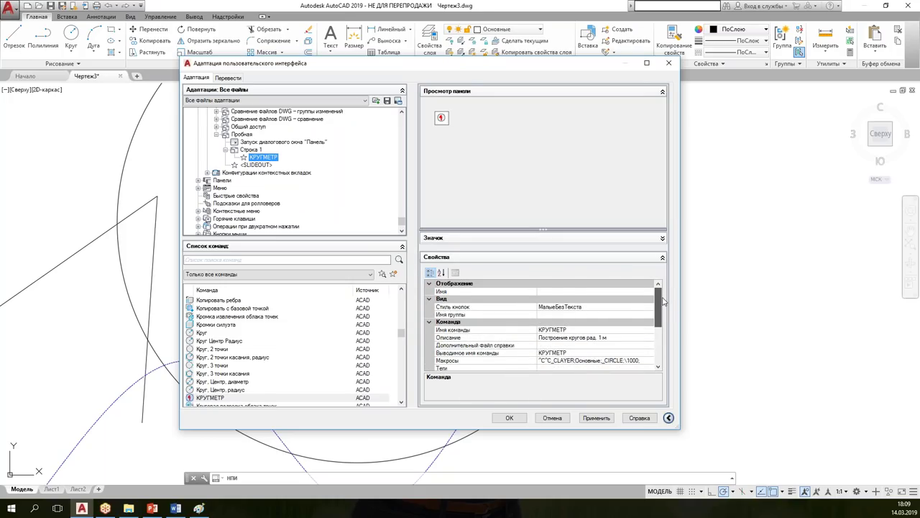
key("ctrl+2")
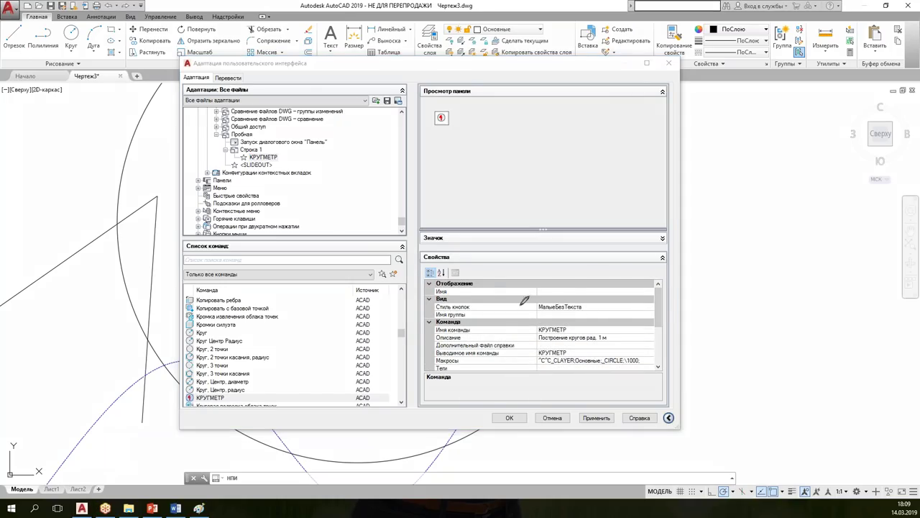
mouse_move(494, 292)
left_mouse_down()
mouse_move(417, 303)
mouse_move(445, 292)
left_mouse_up()
key("e")
key("Escape")
scroll(631, 301, "down", 2)
scroll(645, 311, "up", 2)
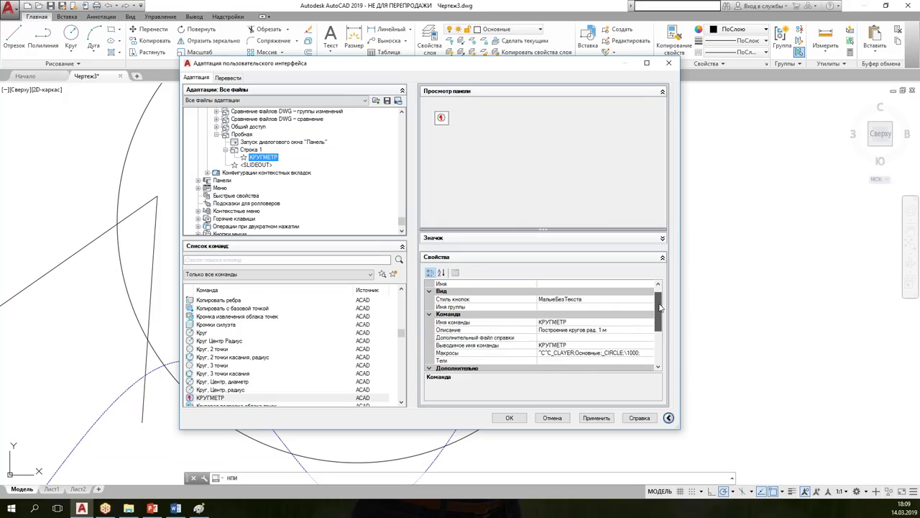
Step: Set the button style to 'Большой с текстом (вертикально)' and apply it
left_click(645, 307)
left_click(650, 307)
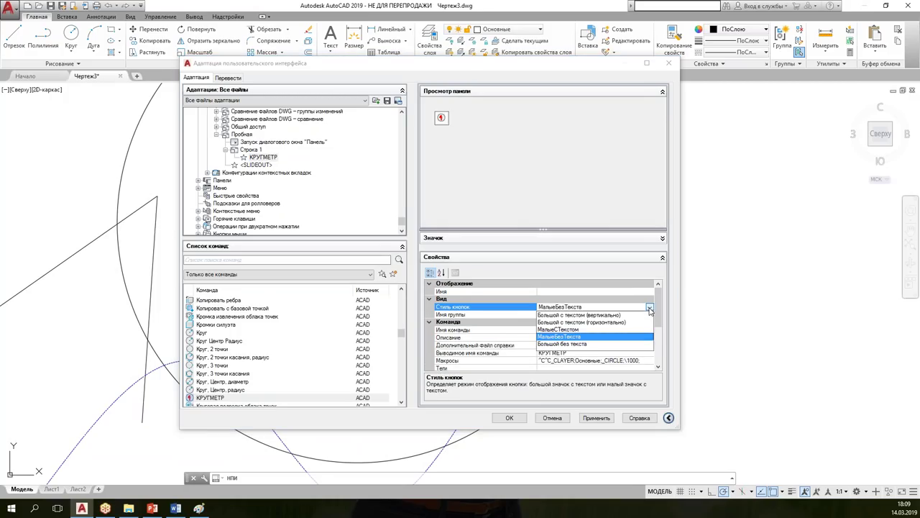
left_click(582, 315)
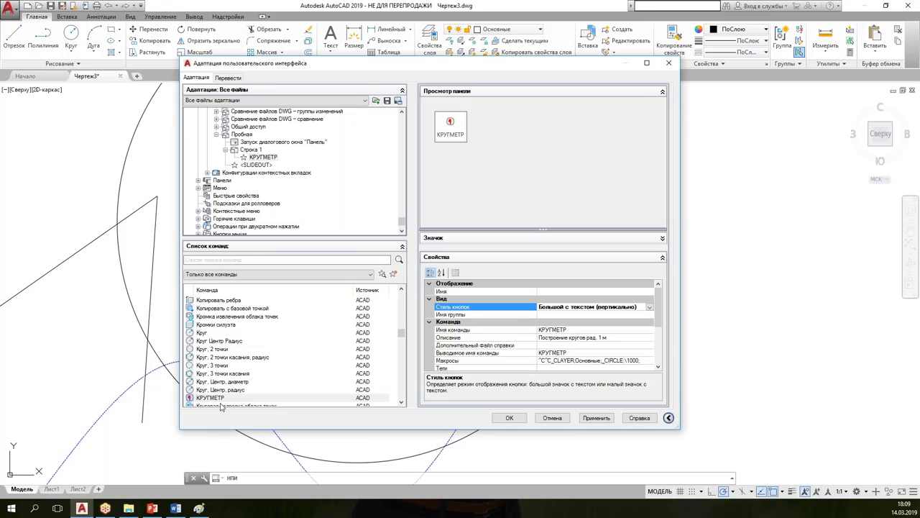
left_click(606, 419)
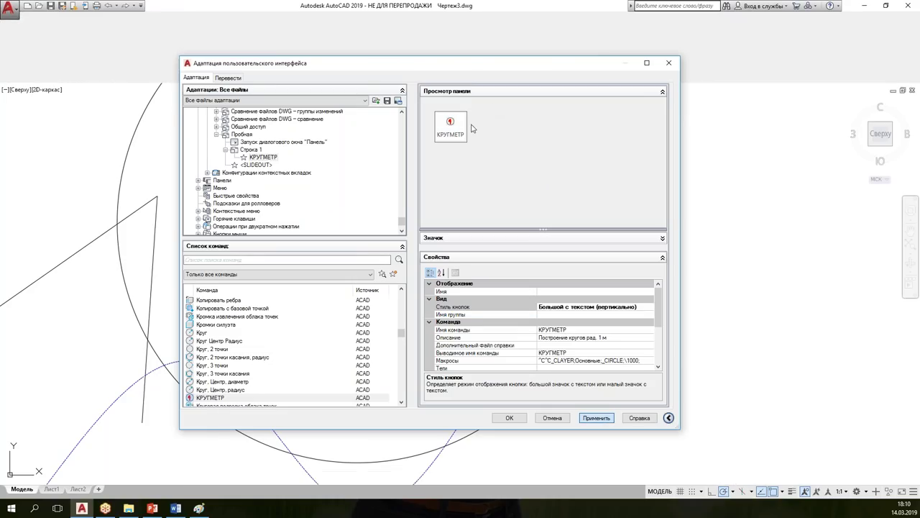
left_click(223, 390)
left_click(219, 398)
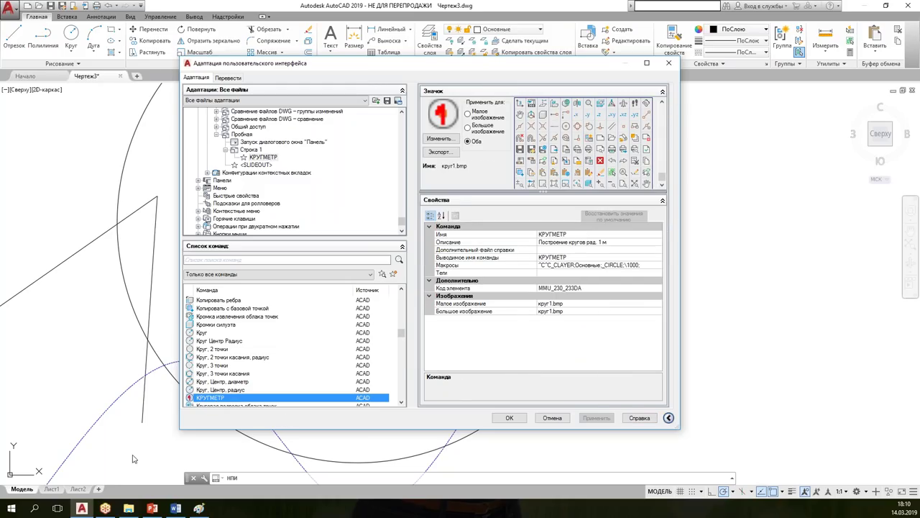
Step: Rename the КРУГМЕТР command to 'Круги 1 метр' and apply the change
left_click(573, 234)
type("Круги 1 метр")
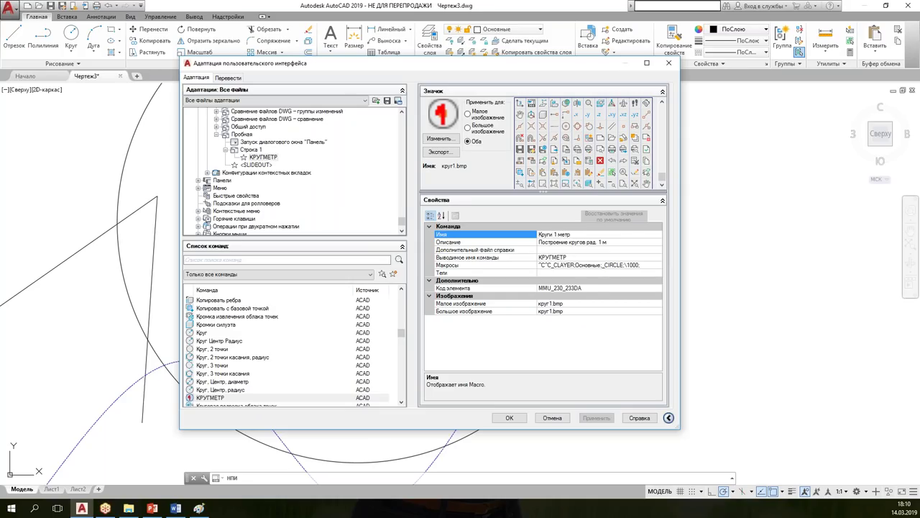
left_click(597, 245)
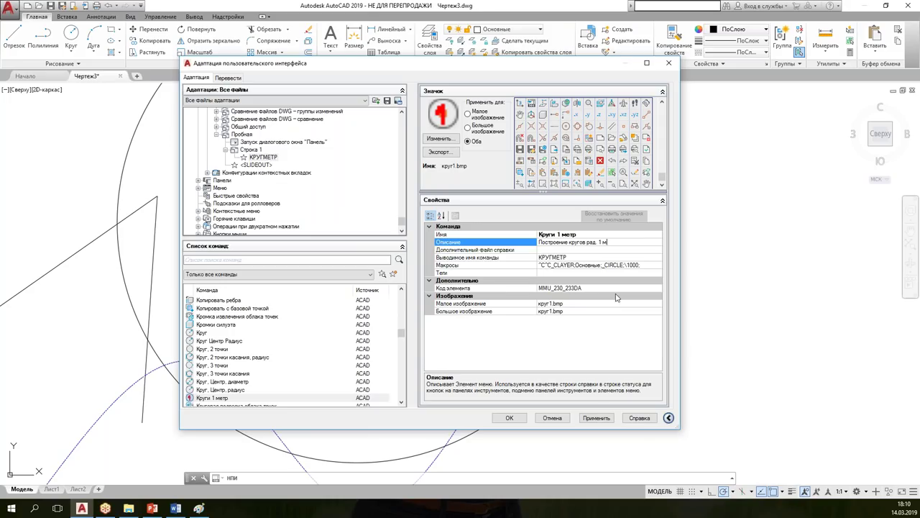
left_click(597, 418)
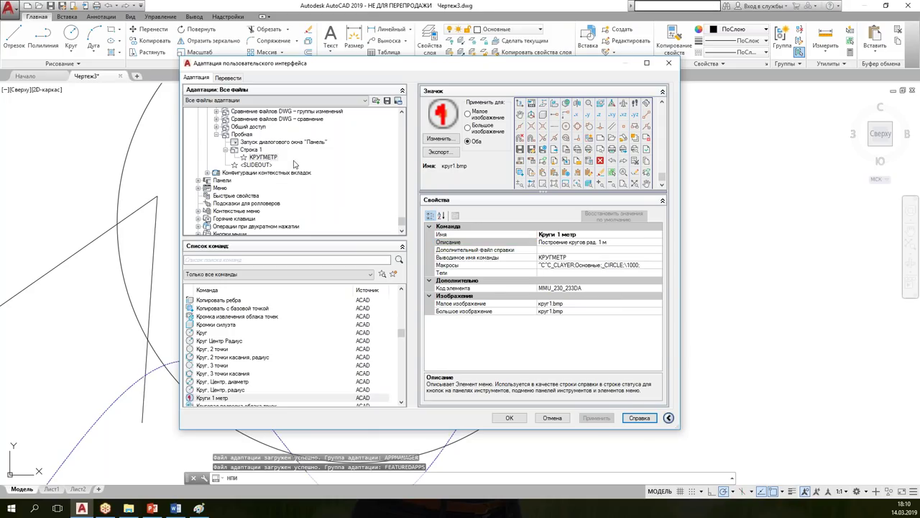
Step: Preview the Пробная panel, collapse it in the tree and enlarge the tree pane
left_click(243, 135)
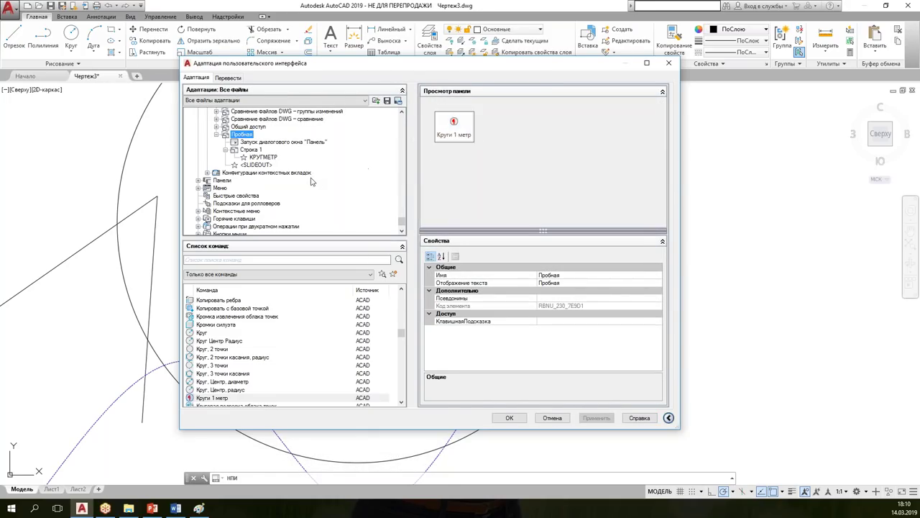
scroll(300, 193, "up", 1)
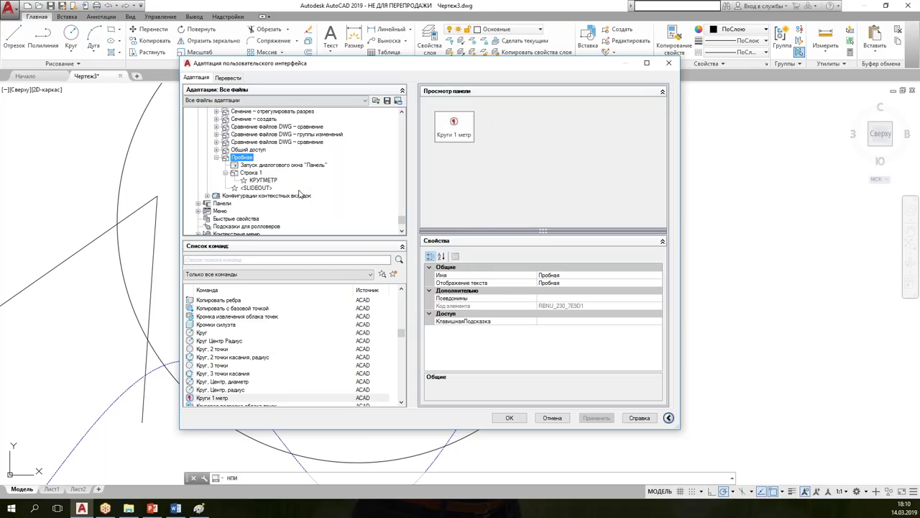
left_click(216, 157)
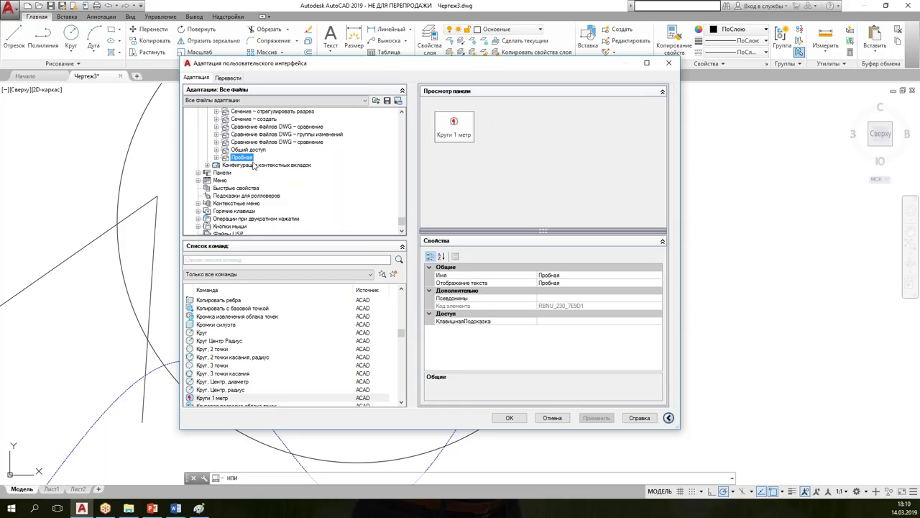
scroll(248, 177, "up", 1)
left_click_drag(289, 238, 289, 305)
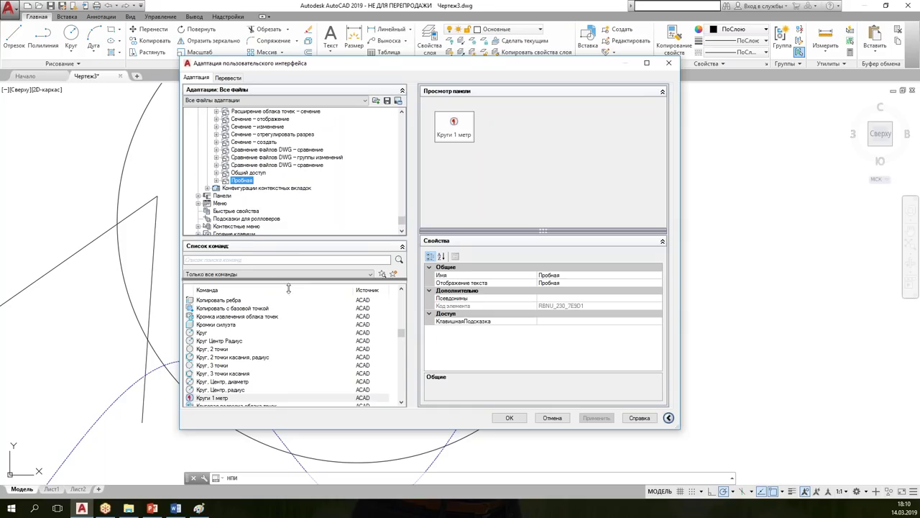
Step: Drag the Пробная panel up the CUI tree, drop it onto Учебная, and select Учебная
left_click_drag(243, 207, 272, 118)
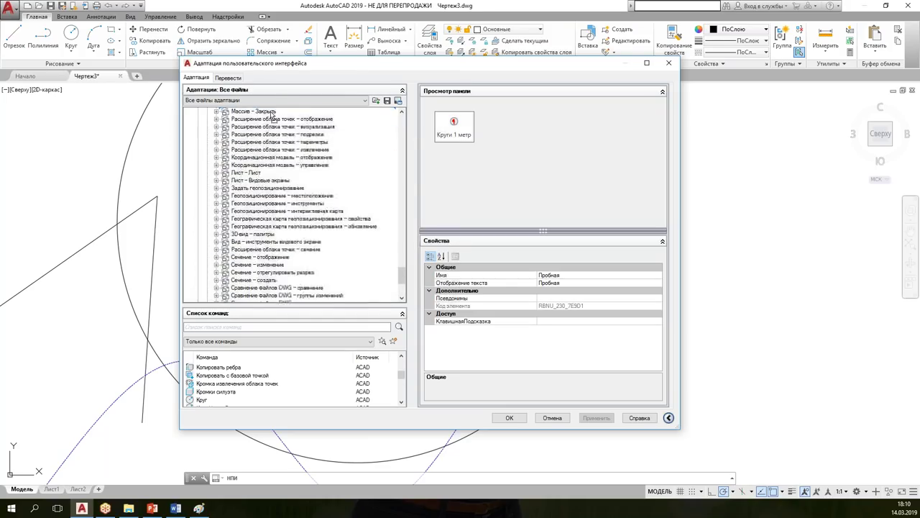
left_click_drag(272, 119, 272, 115)
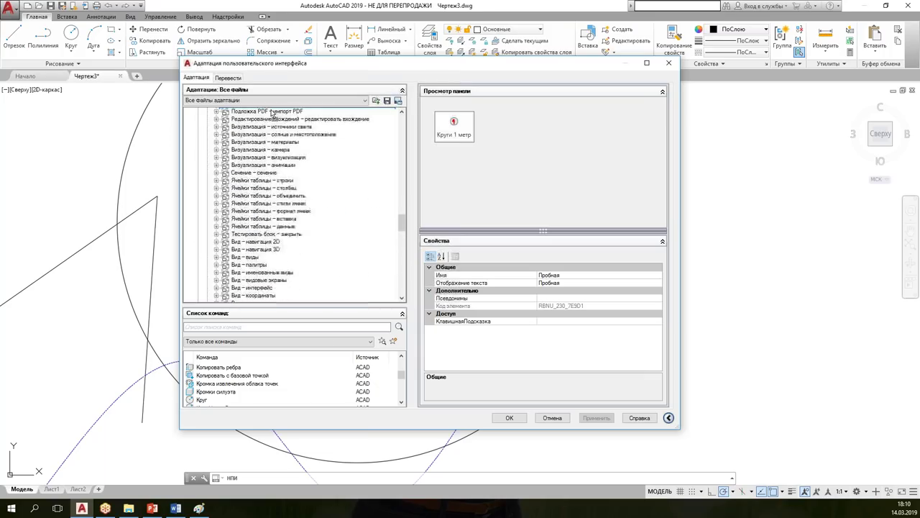
left_click_drag(272, 115, 274, 112)
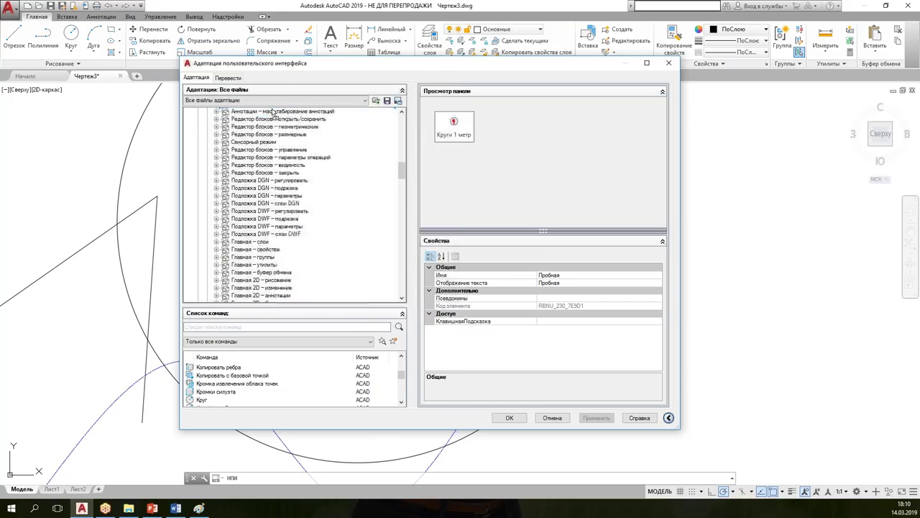
left_click_drag(273, 112, 264, 149)
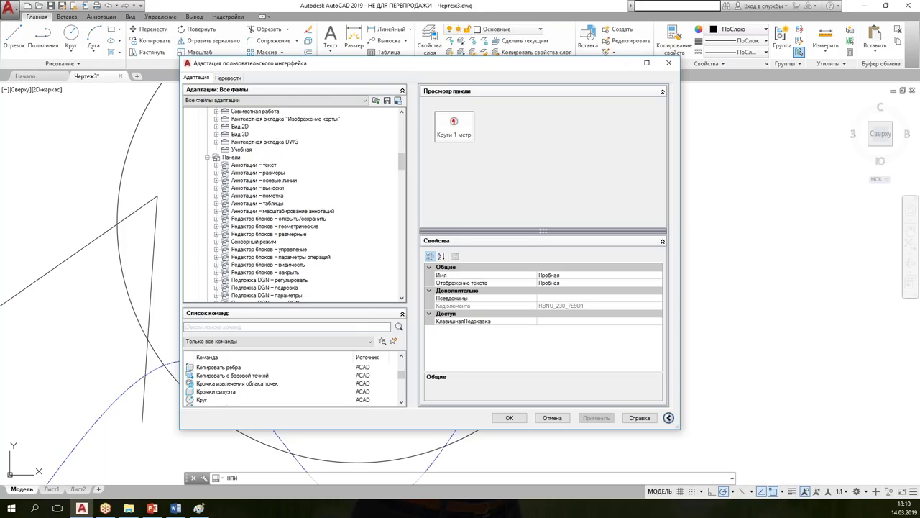
left_click_drag(241, 150, 241, 150)
left_click(242, 149)
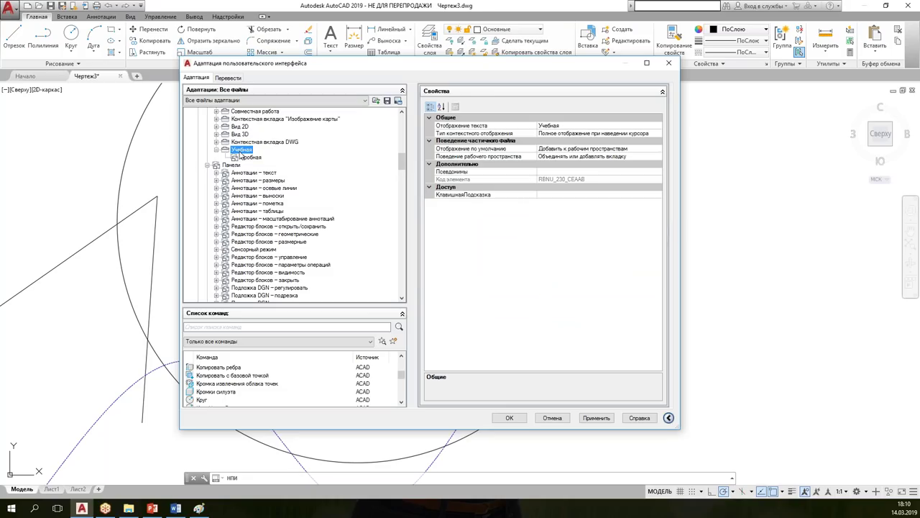
Step: Apply the Учебная tab changes, collapse Учебная and scroll the tree back to Workspaces
left_click(251, 158)
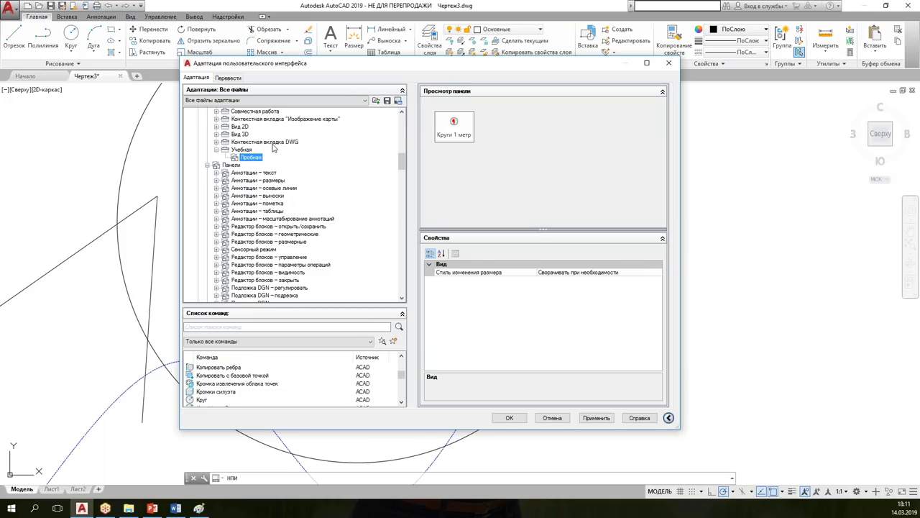
left_click(249, 149)
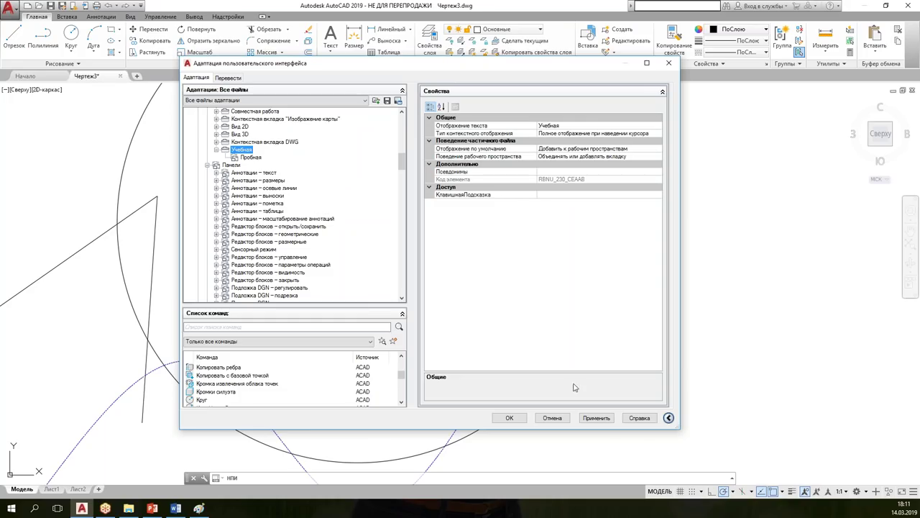
left_click(603, 422)
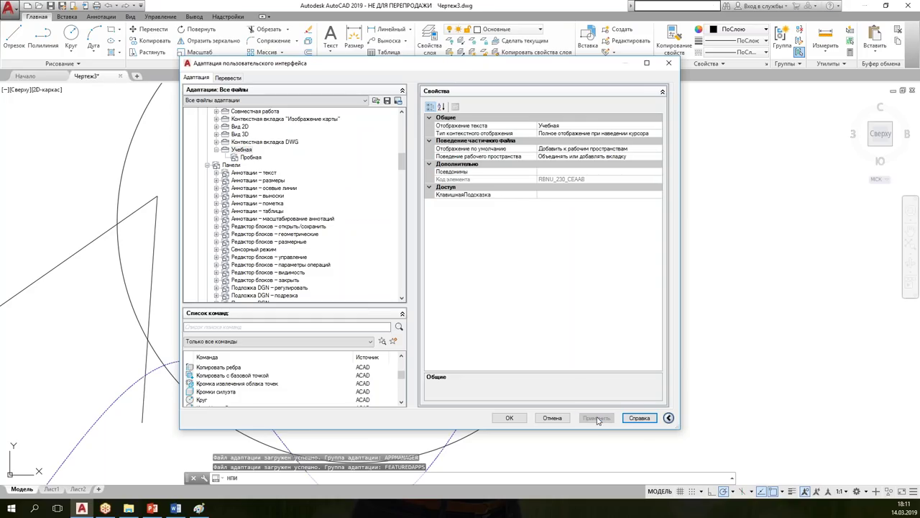
scroll(302, 283, "up", 2)
scroll(273, 279, "up", 2)
scroll(230, 271, "up", 1)
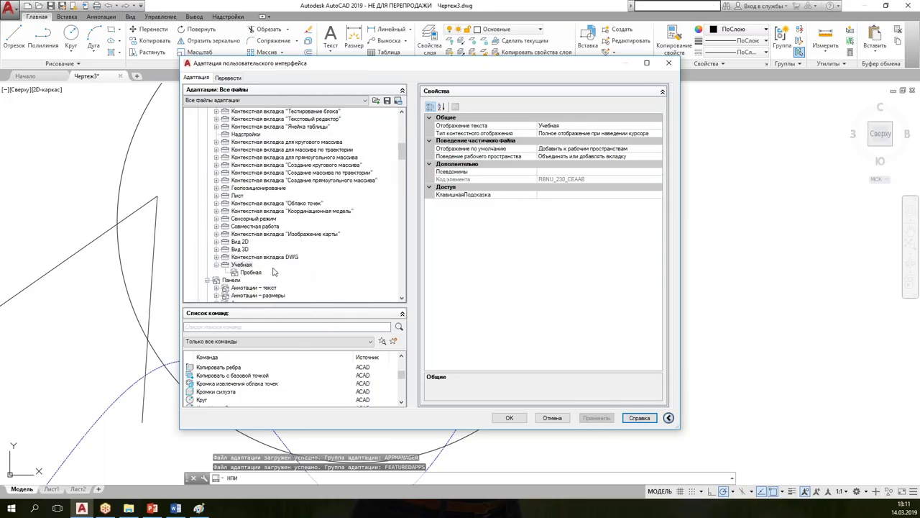
left_click(216, 264)
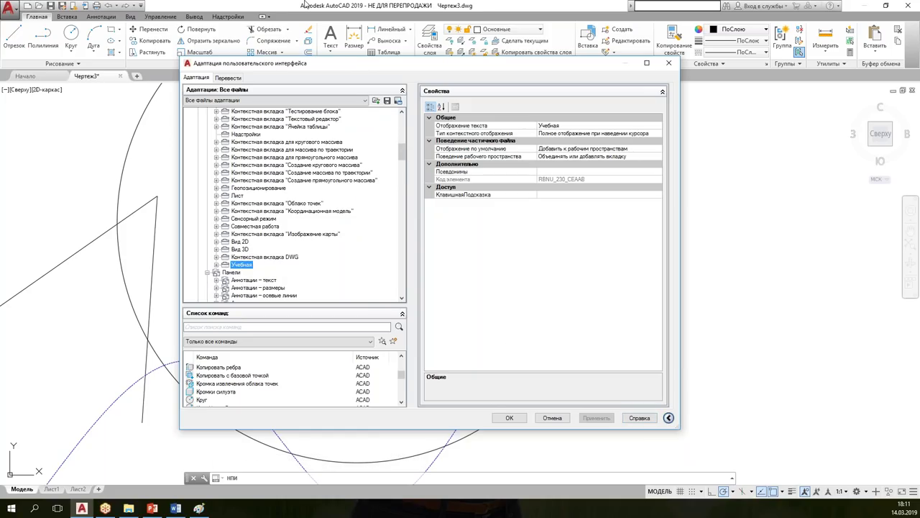
scroll(400, 166, "up", 3)
scroll(400, 166, "up", 6)
scroll(401, 167, "up", 5)
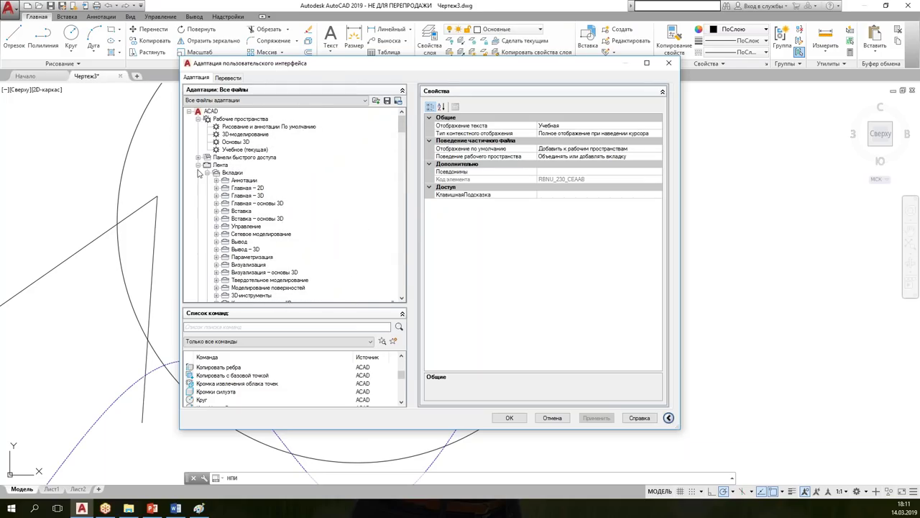
Step: Select the Учебное workspace and start customizing its contents
left_click(251, 151)
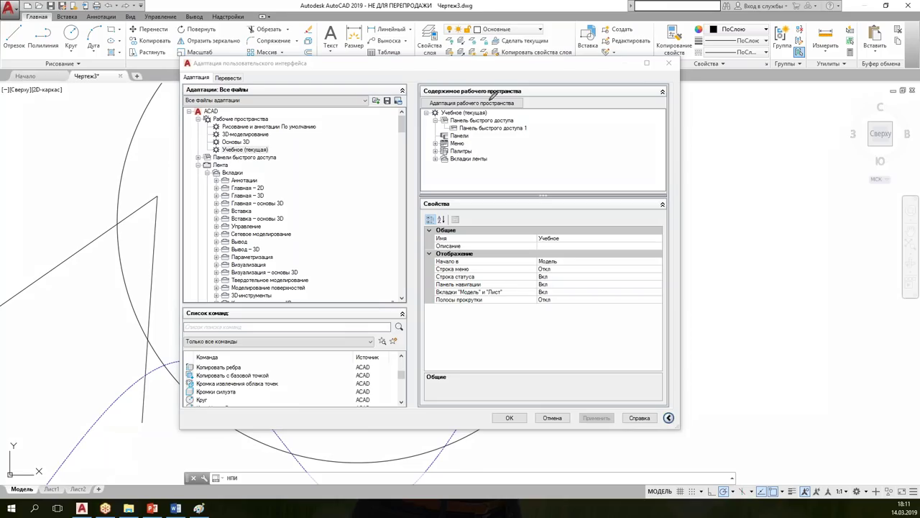
mouse_move(253, 133)
left_mouse_down()
mouse_move(268, 151)
mouse_move(255, 135)
left_mouse_up()
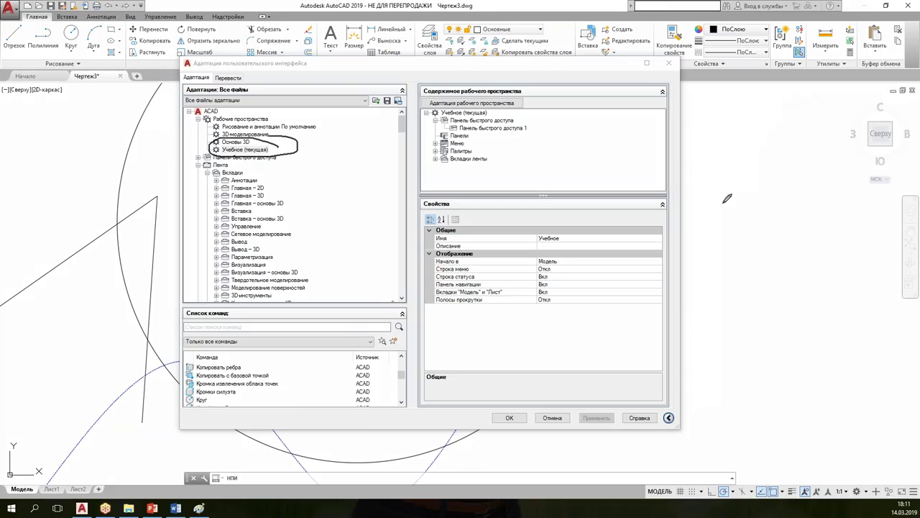
key("Escape")
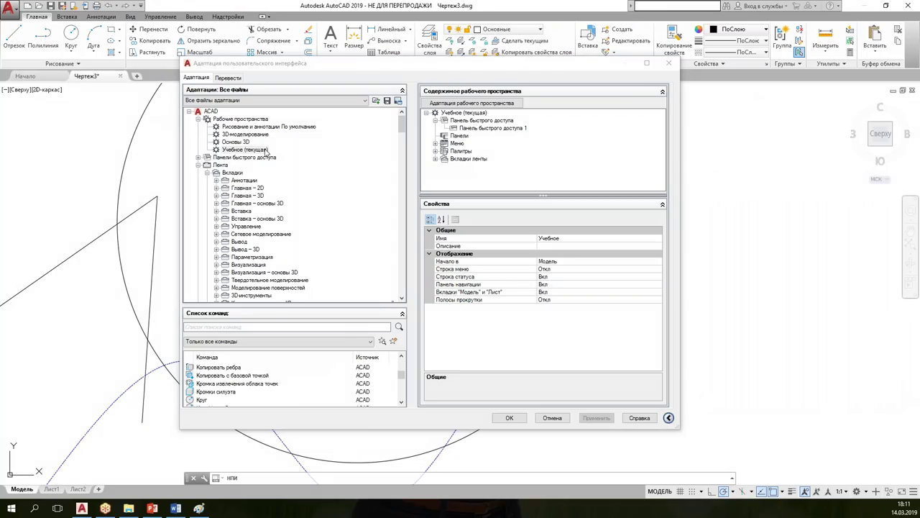
left_click(267, 151)
left_click(509, 104)
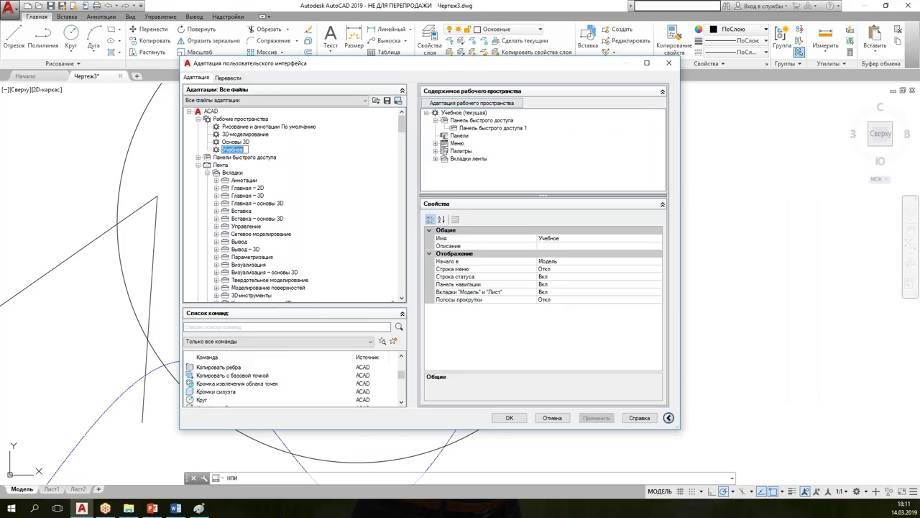
mouse_move(426, 93)
left_mouse_down()
mouse_move(415, 116)
mouse_move(478, 121)
left_mouse_up()
key("Escape")
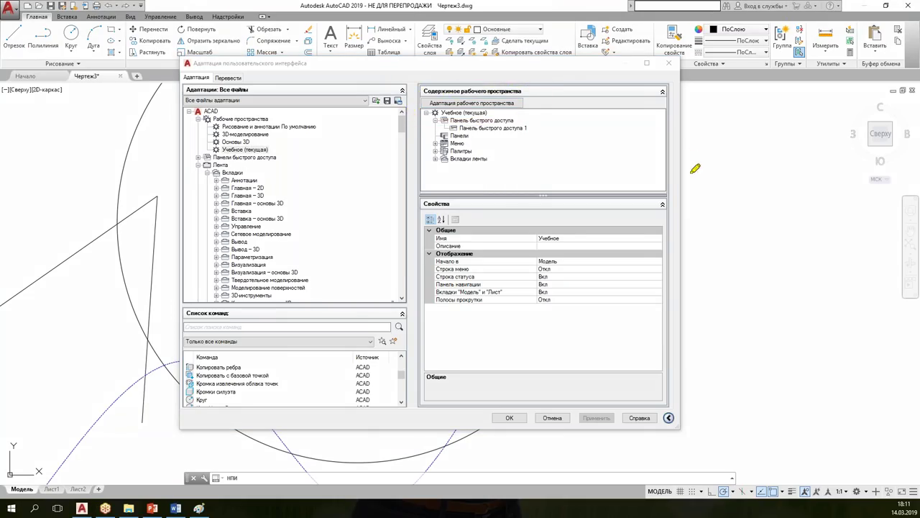
Step: Check Учебная under the workspace's ribbon tabs, then finish, apply and close the CUI window
left_click(481, 106)
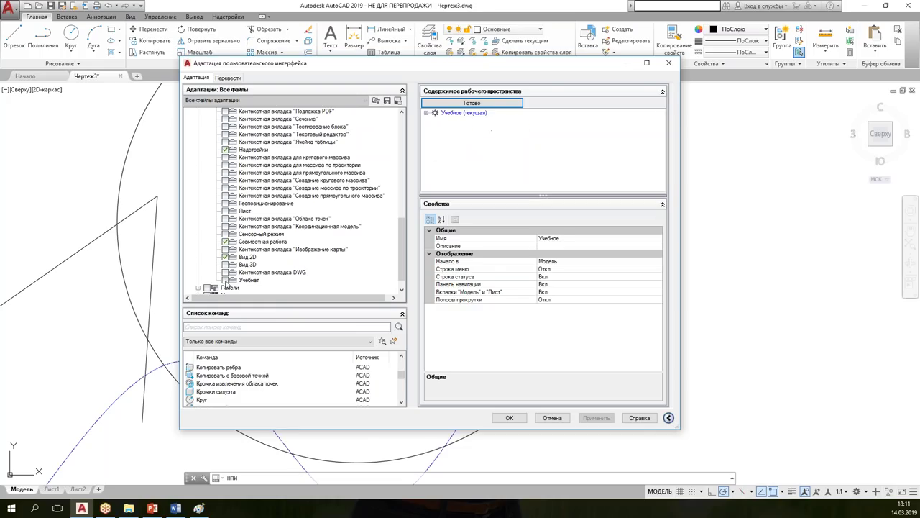
left_click(225, 280)
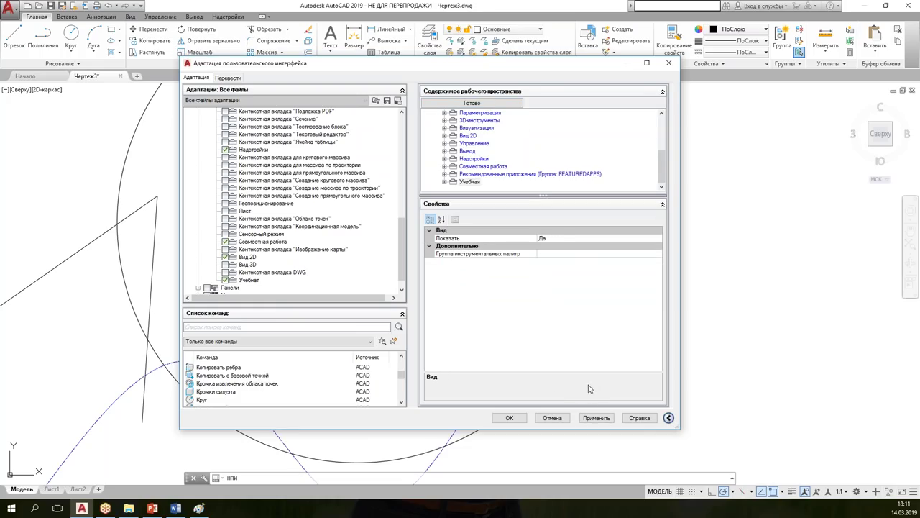
left_click(488, 105)
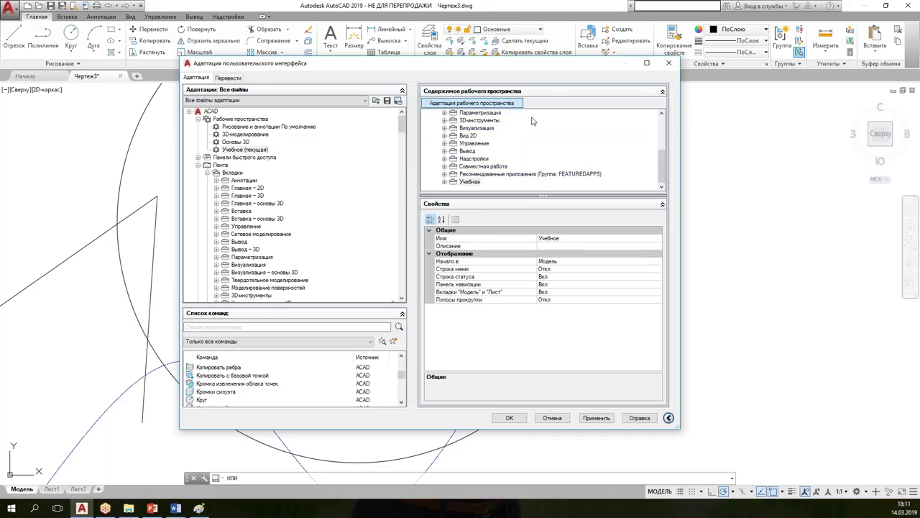
left_click(594, 418)
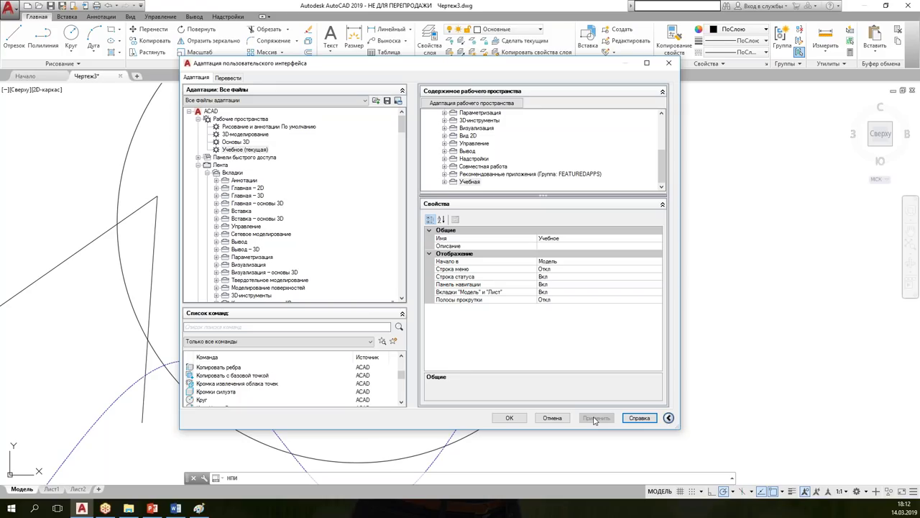
left_click(512, 417)
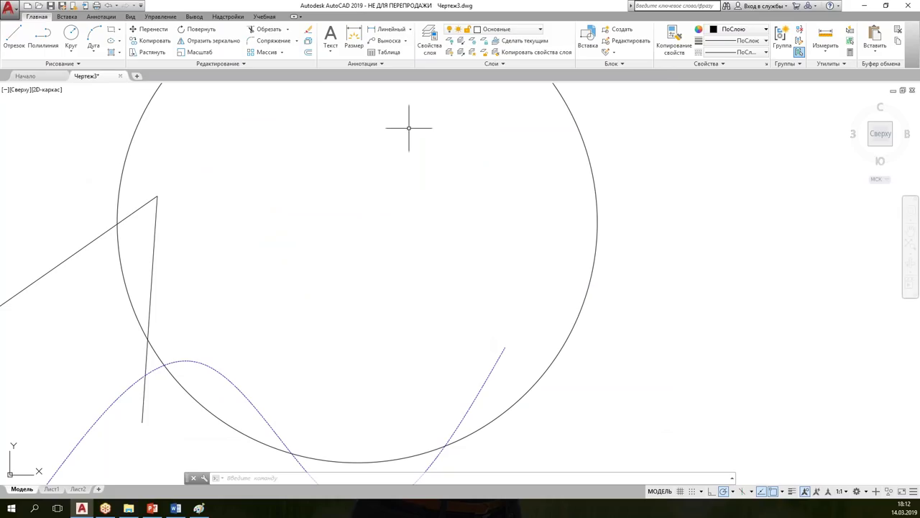
Step: Use Круги 1 метр to draw a radius-1000 circle beside the old one, then enable lineweight display
left_click(270, 18)
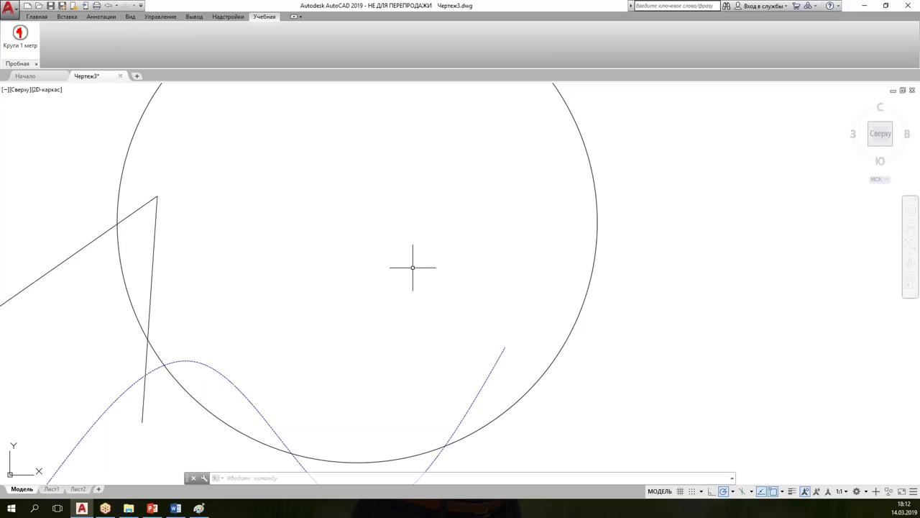
scroll(432, 266, "down", 4)
mouse_move(456, 267)
middle_mouse_down()
mouse_move(290, 246)
mouse_move(280, 323)
middle_mouse_up()
left_click(21, 36)
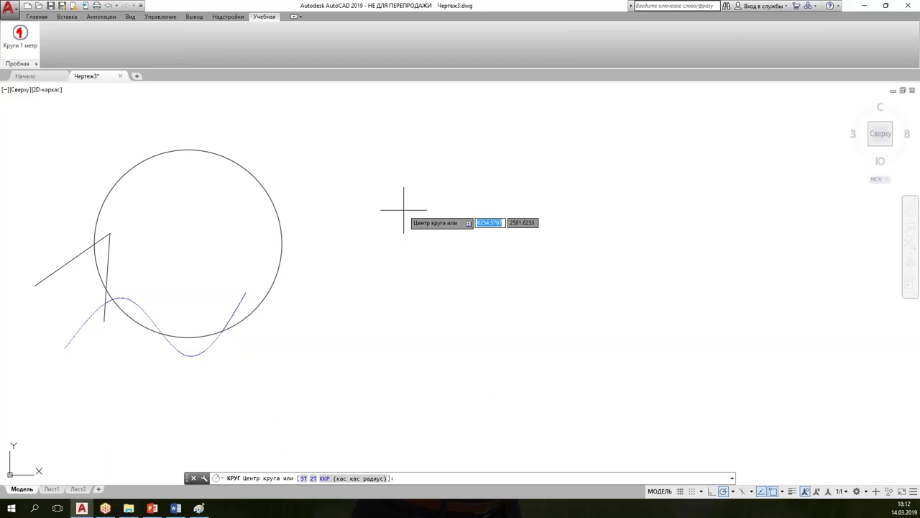
left_click(404, 210)
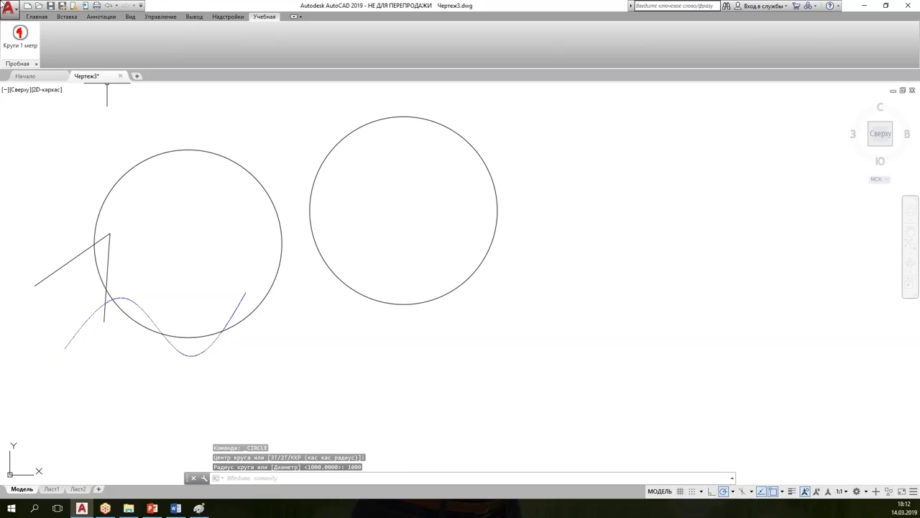
left_click(792, 491)
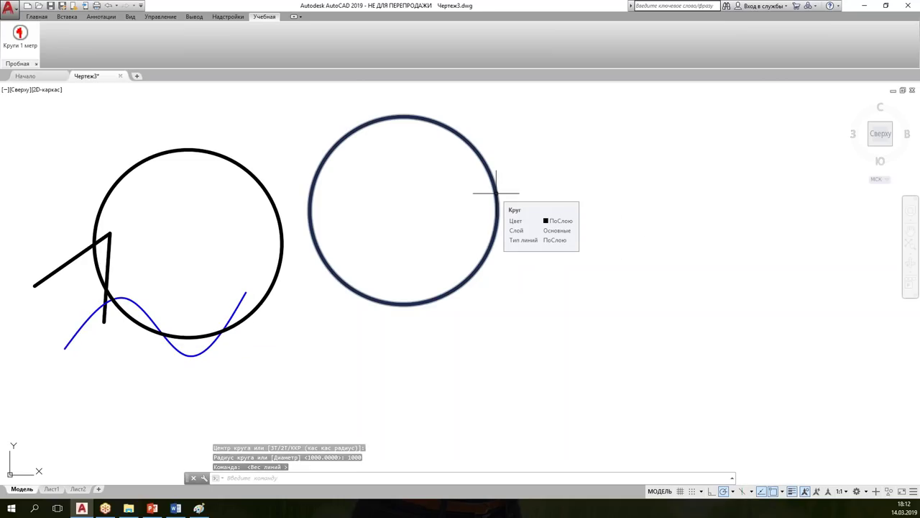
Step: Make Невид the current layer from the Главная tab
left_click(37, 16)
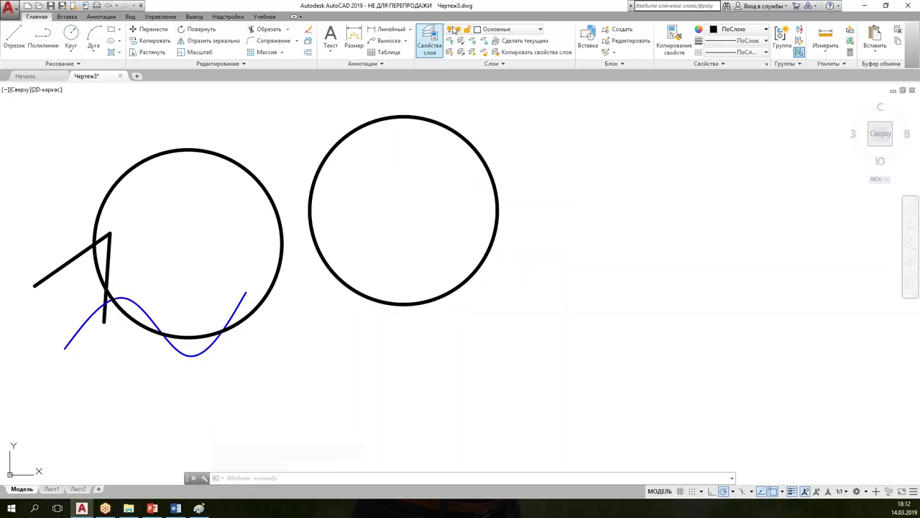
left_click(511, 30)
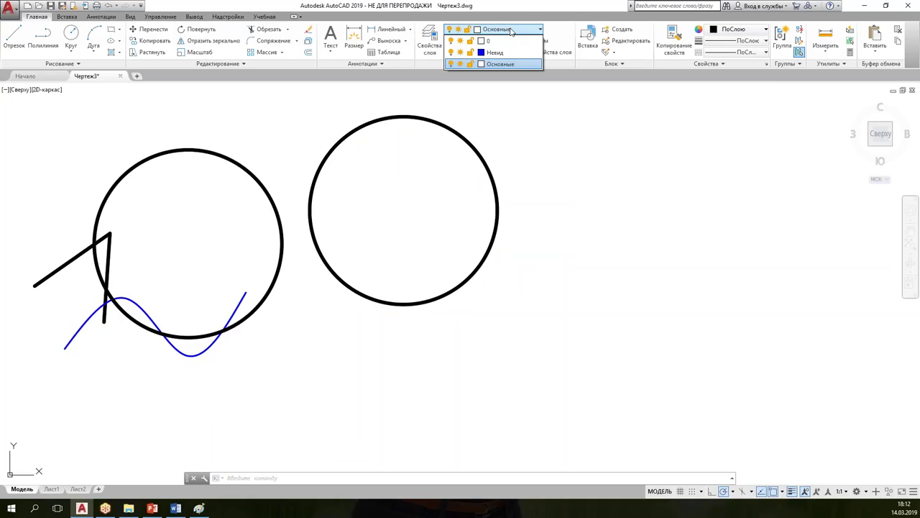
left_click(514, 54)
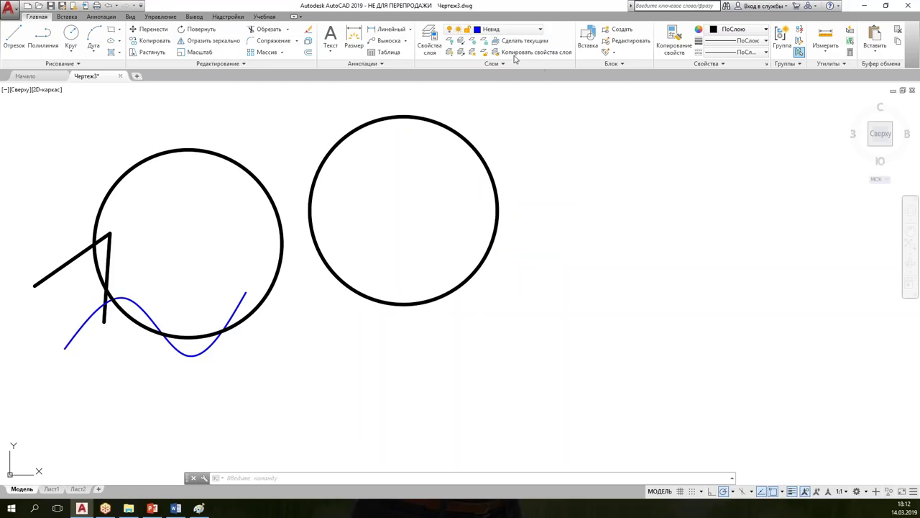
Step: Draw a triangle with LINE and pan to centre it in the view
type("l")
key("Return")
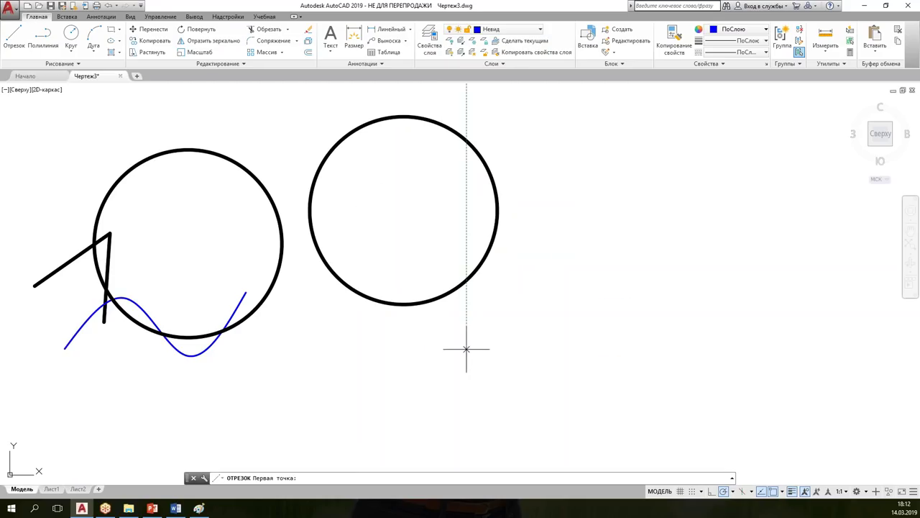
left_click(468, 348)
left_click(600, 200)
left_click(673, 349)
left_click(475, 365)
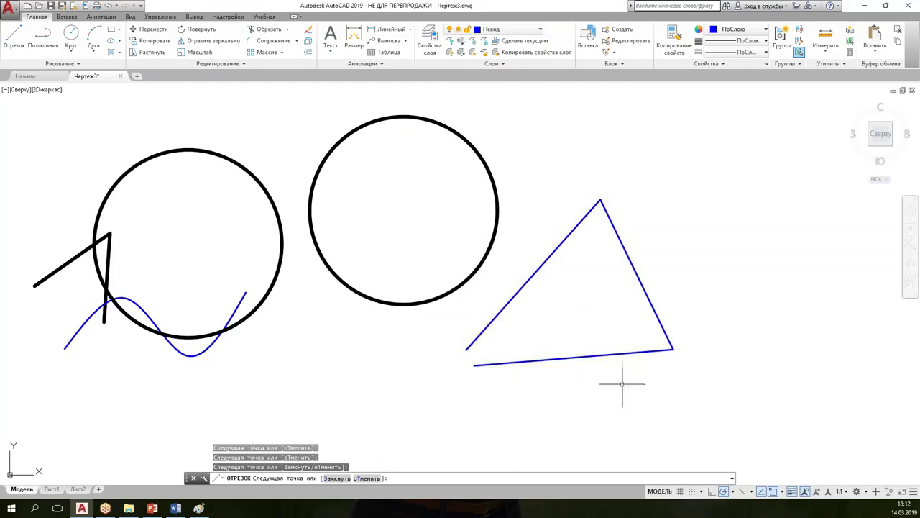
key("Escape")
middle_click_drag(720, 342, 483, 372)
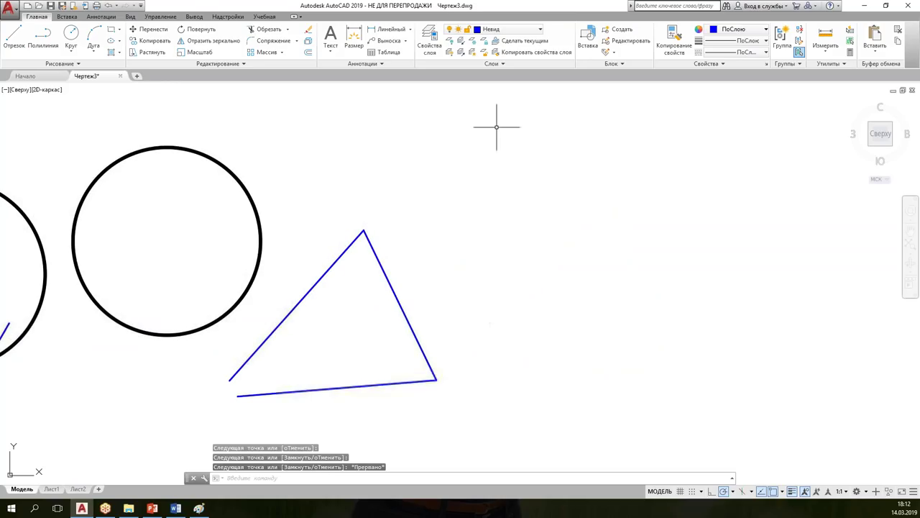
Step: Draw a radius-1000 circle with Круги 1 метр centred on the triangle's apex
left_click(264, 17)
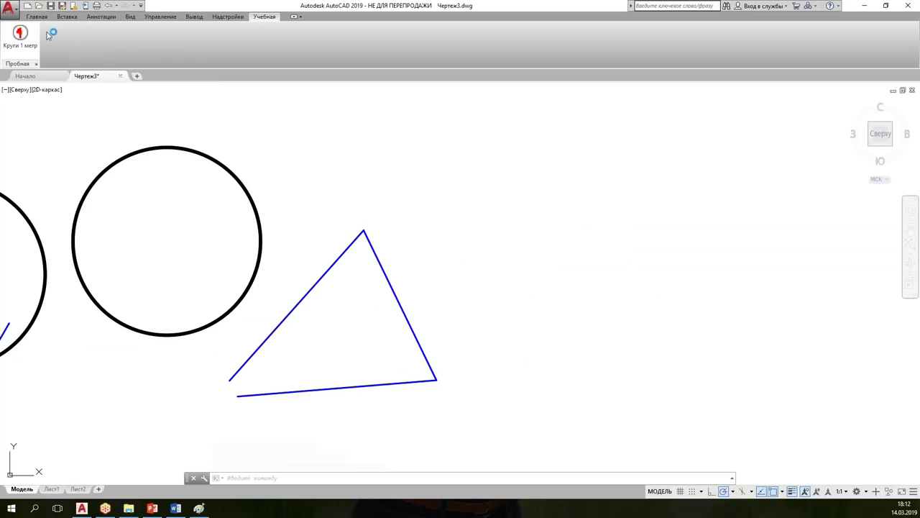
left_click(21, 37)
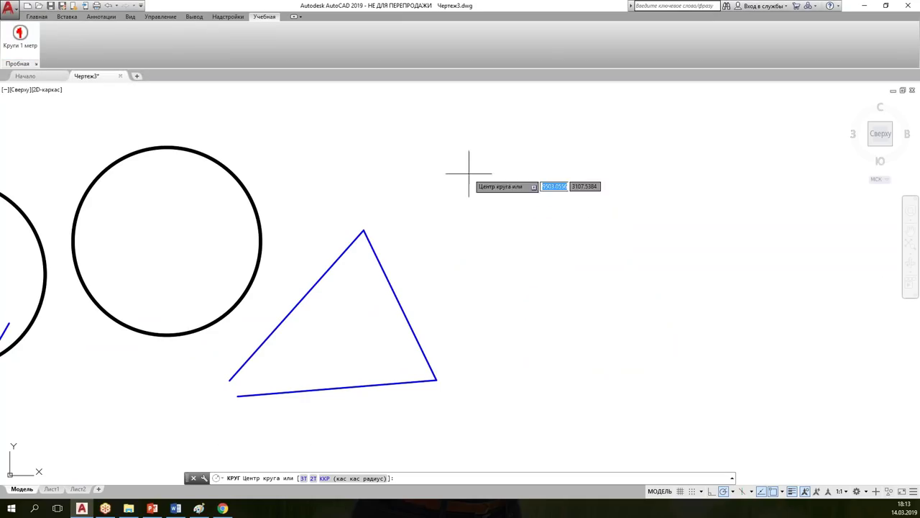
left_click(363, 230)
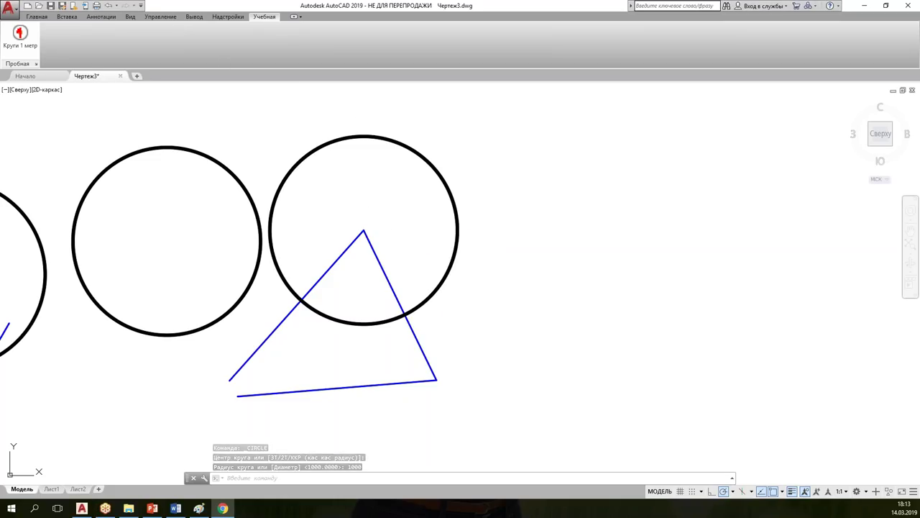
left_click(29, 17)
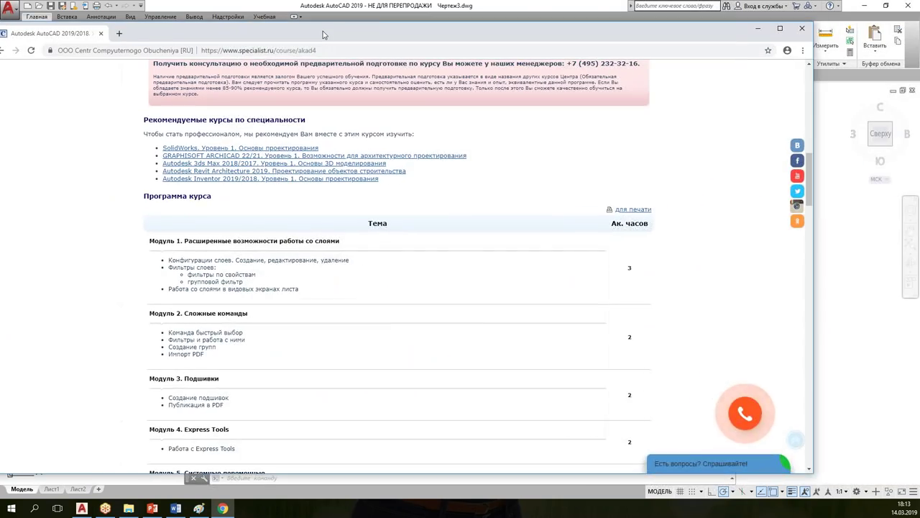
Step: Maximize Chrome, scroll through the Level 3 course programme, and go back to the courses list
double_click(323, 34)
scroll(411, 249, "up", 8)
scroll(412, 248, "up", 2)
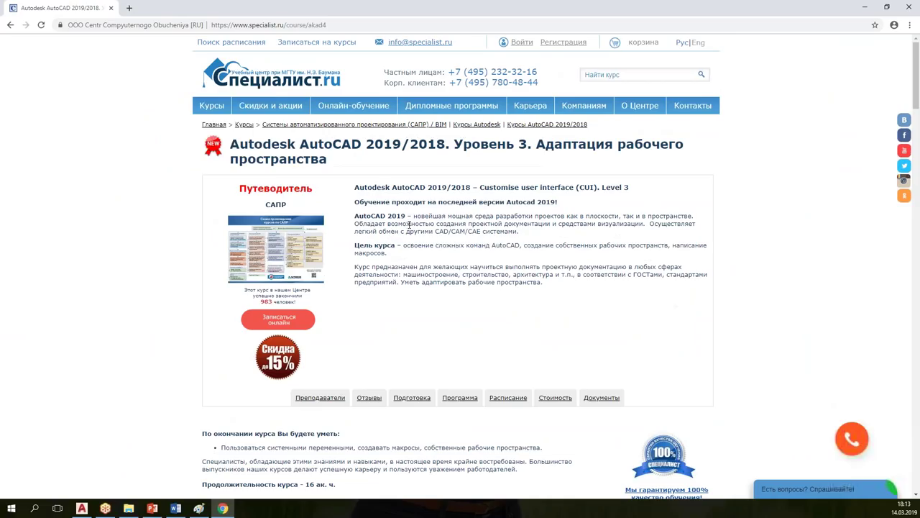
scroll(797, 208, "down", 5)
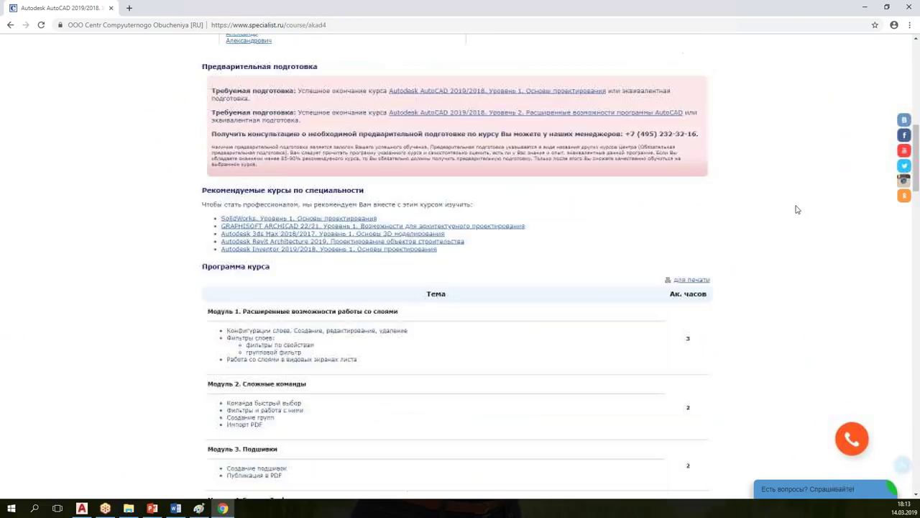
scroll(796, 208, "down", 9)
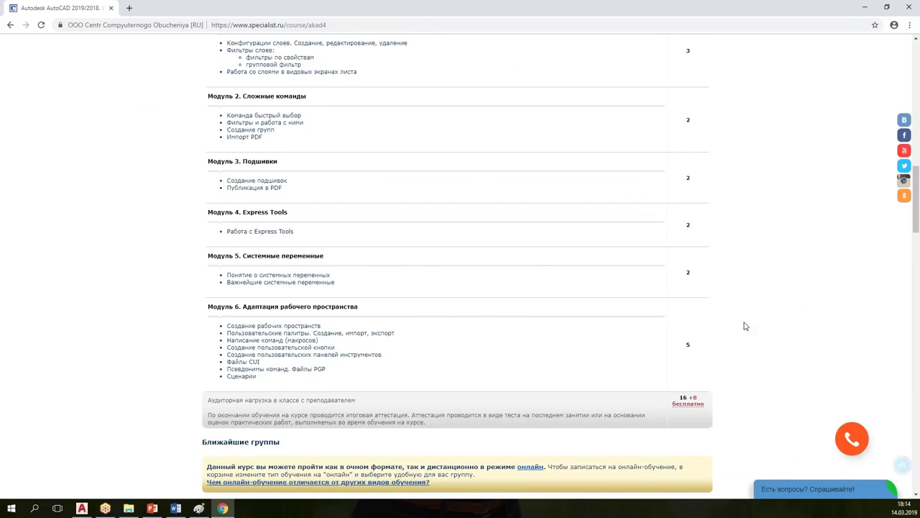
scroll(745, 322, "up", 1)
scroll(745, 323, "up", 1)
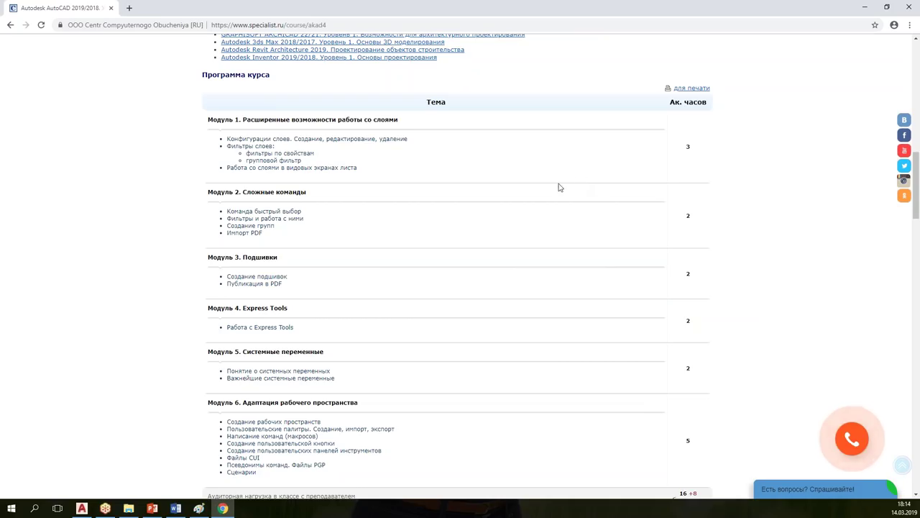
left_click(10, 26)
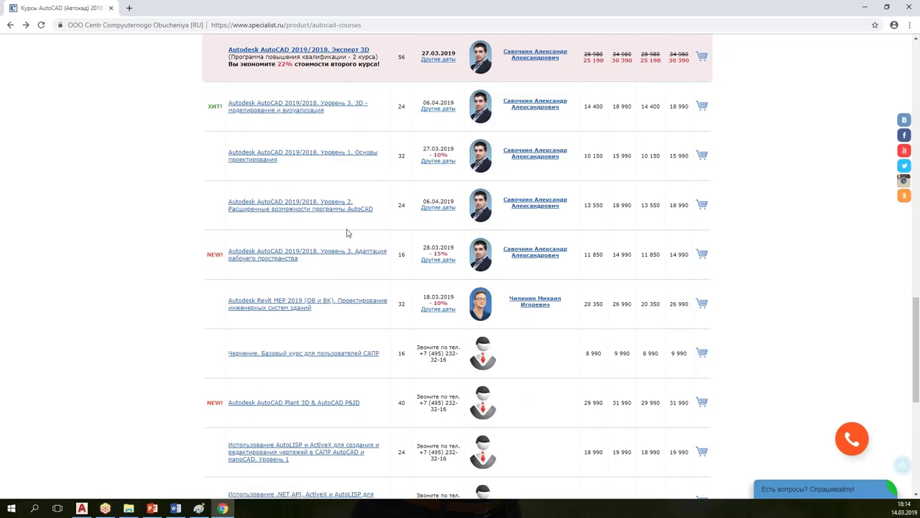
Step: Open the Уровень 2 course page, scroll to its programme and select Module 1's heading and topics
left_click(451, 268)
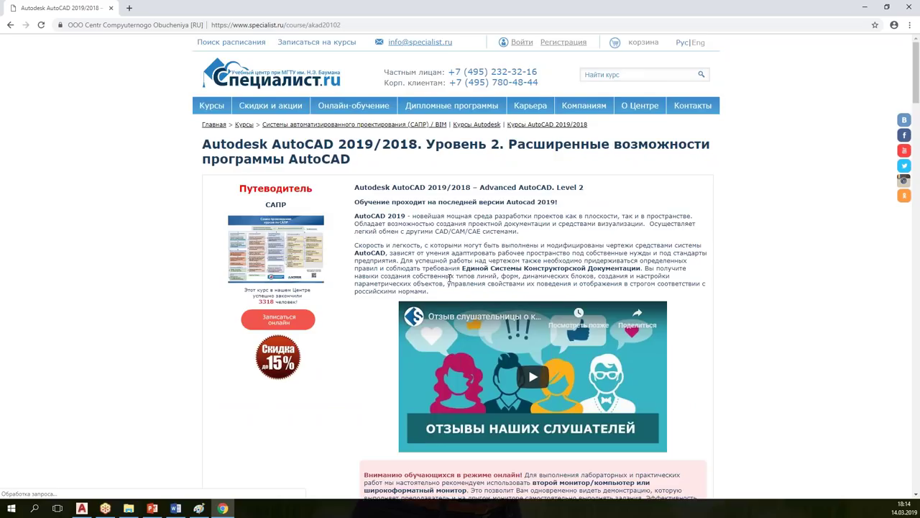
scroll(451, 267, "down", 10)
scroll(451, 268, "down", 4)
scroll(404, 273, "down", 1)
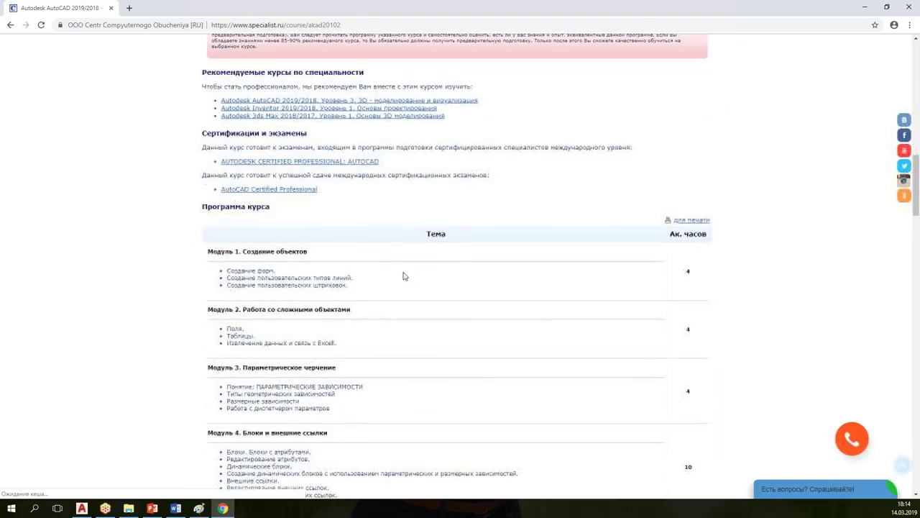
left_click_drag(208, 271, 385, 295)
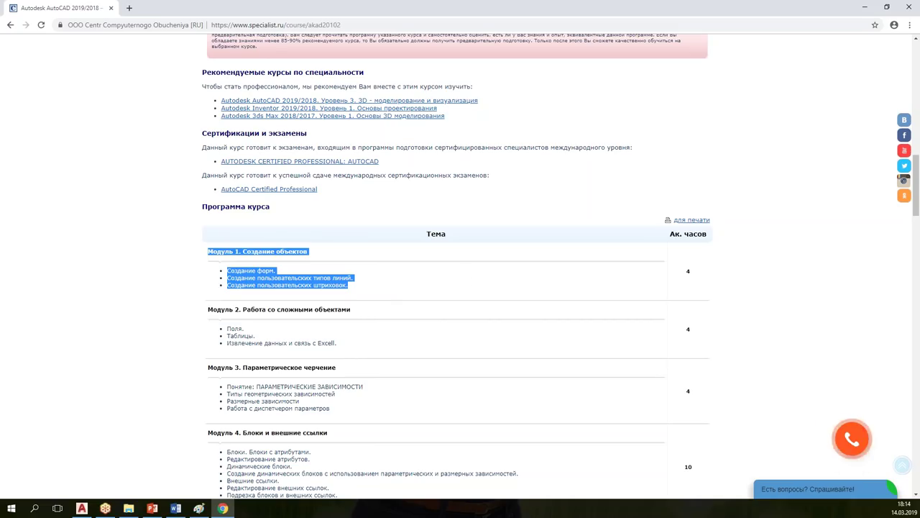
key("alt+Tab")
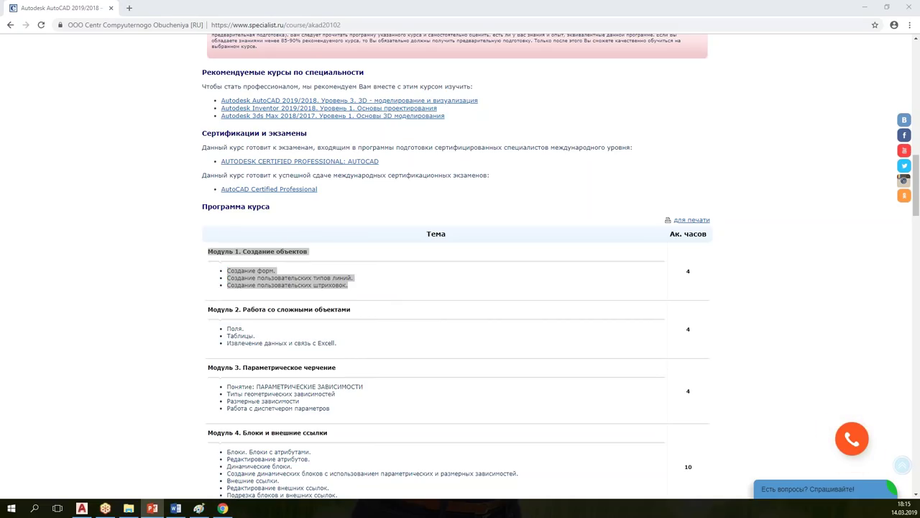